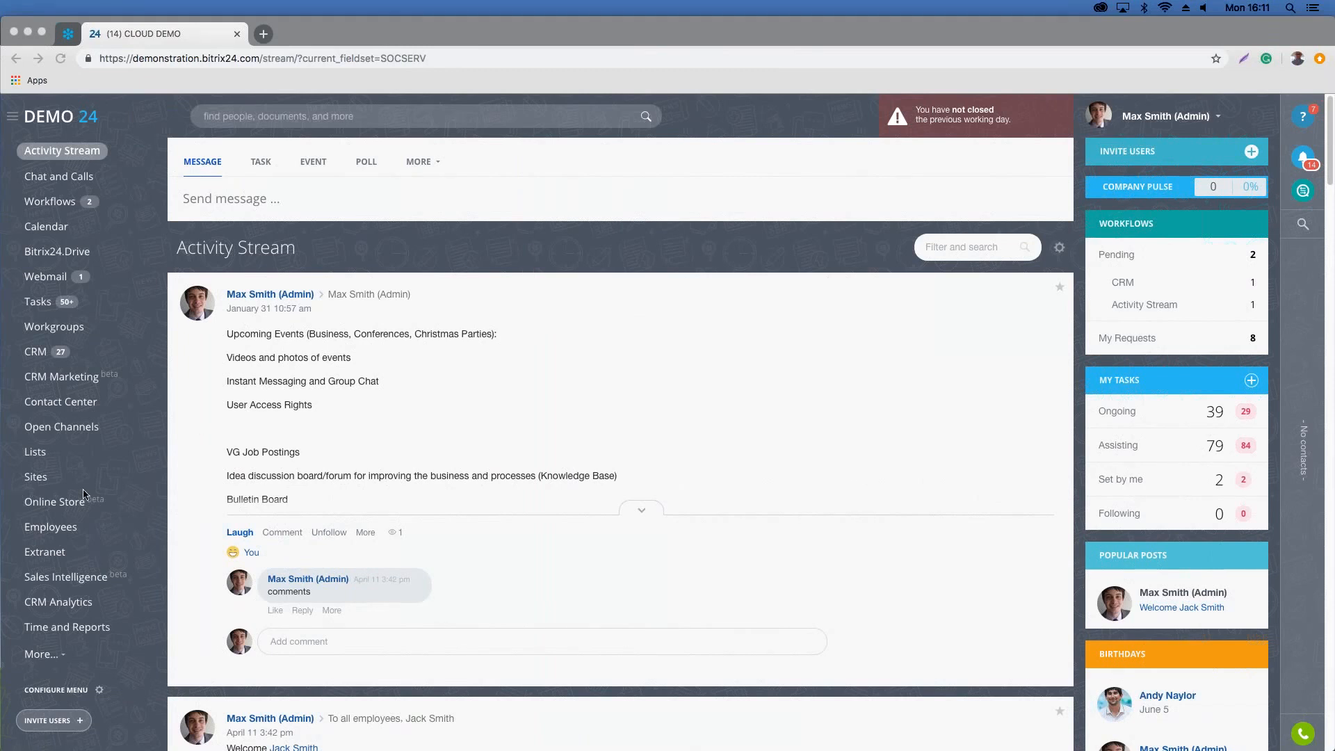
# Step: Start a new site from the Sites section and choose the Business template after browsing the template gallery
pyautogui.click(36, 479)
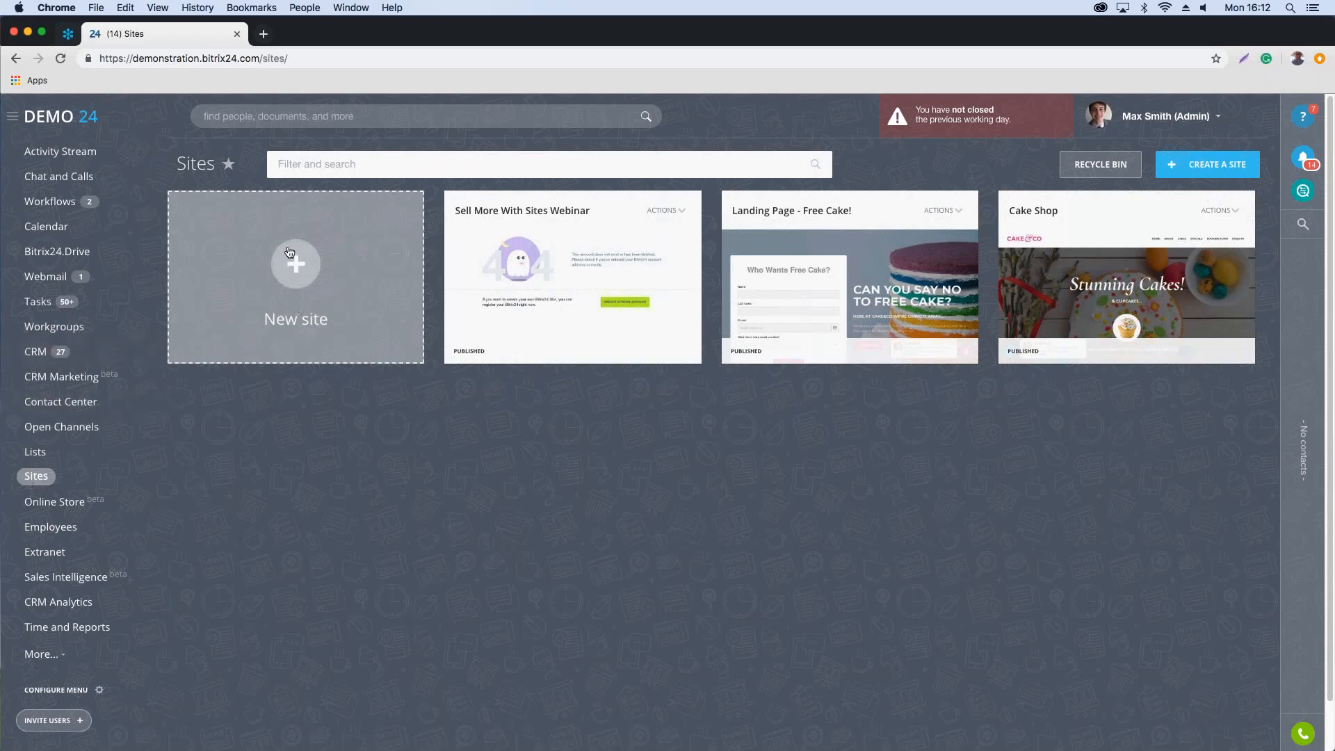
pyautogui.click(309, 273)
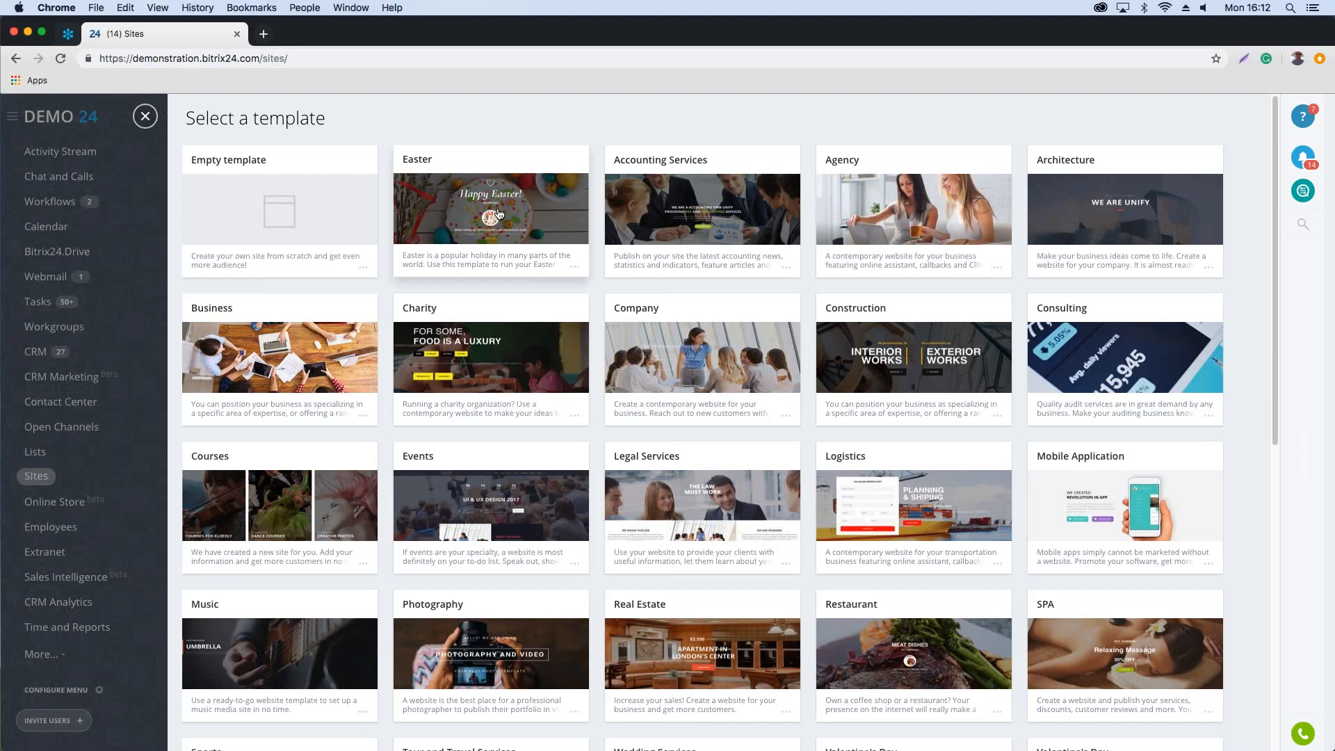
pyautogui.scroll(-5, 381, 426)
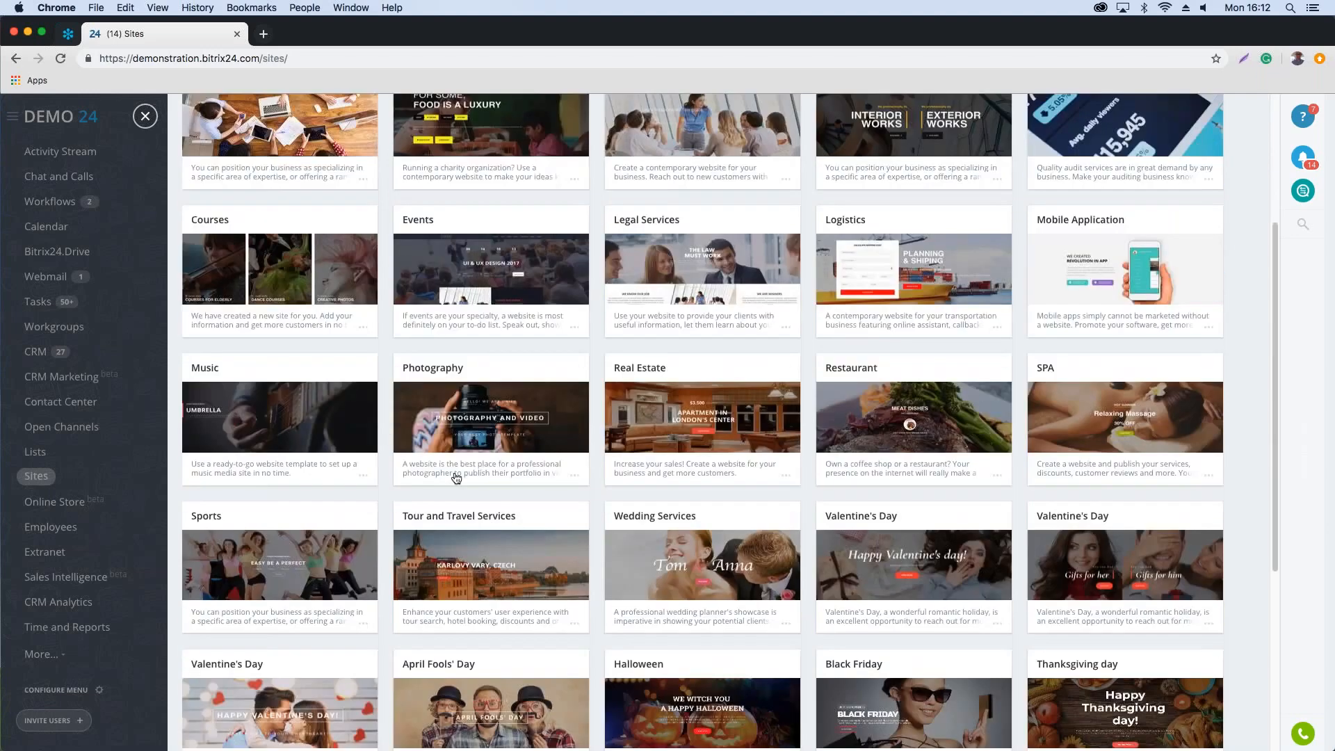
pyautogui.scroll(-1, 456, 478)
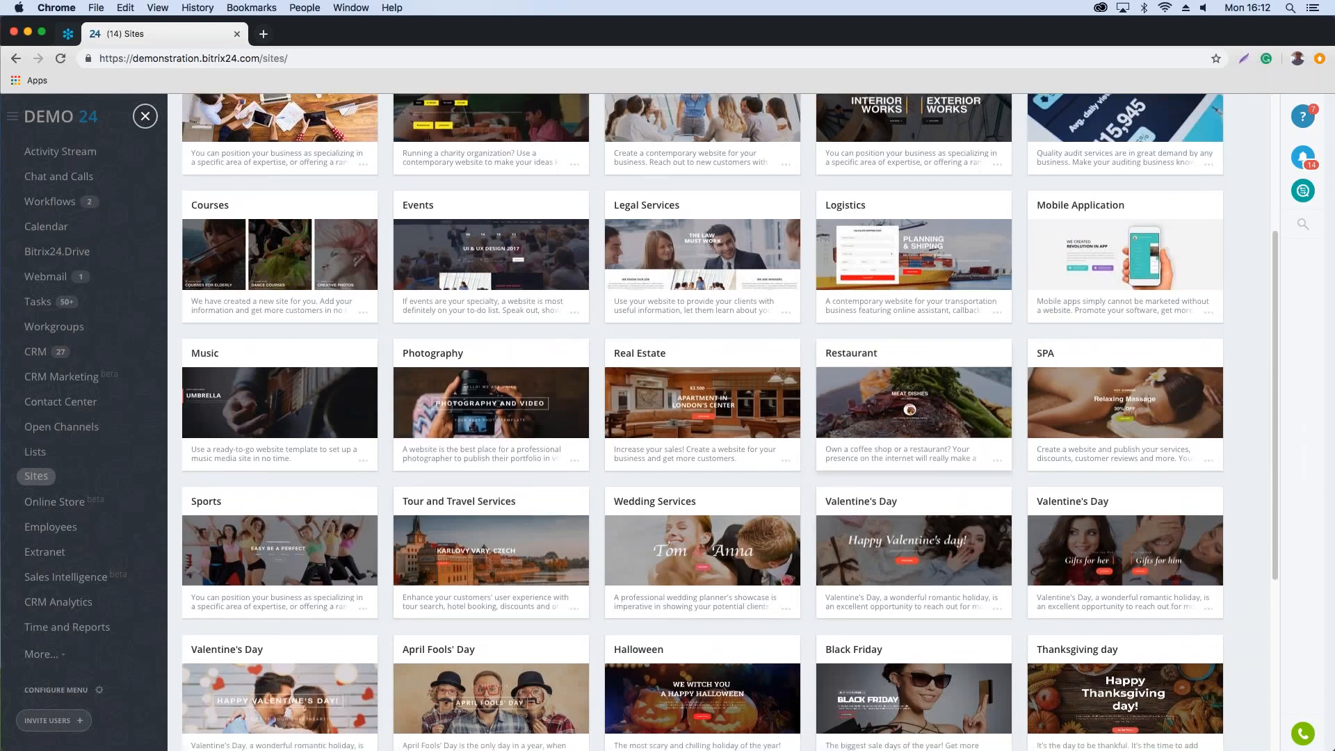
pyautogui.scroll(-1, 803, 457)
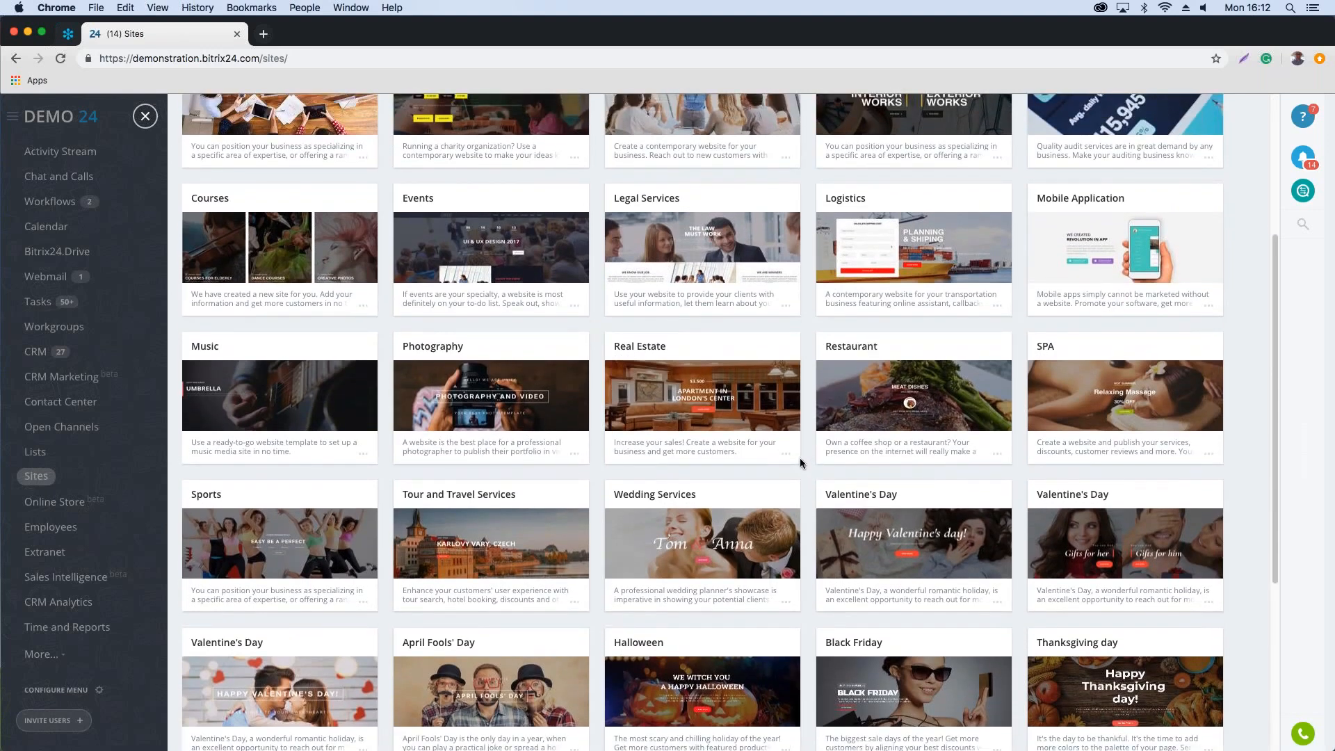
pyautogui.scroll(5, 800, 457)
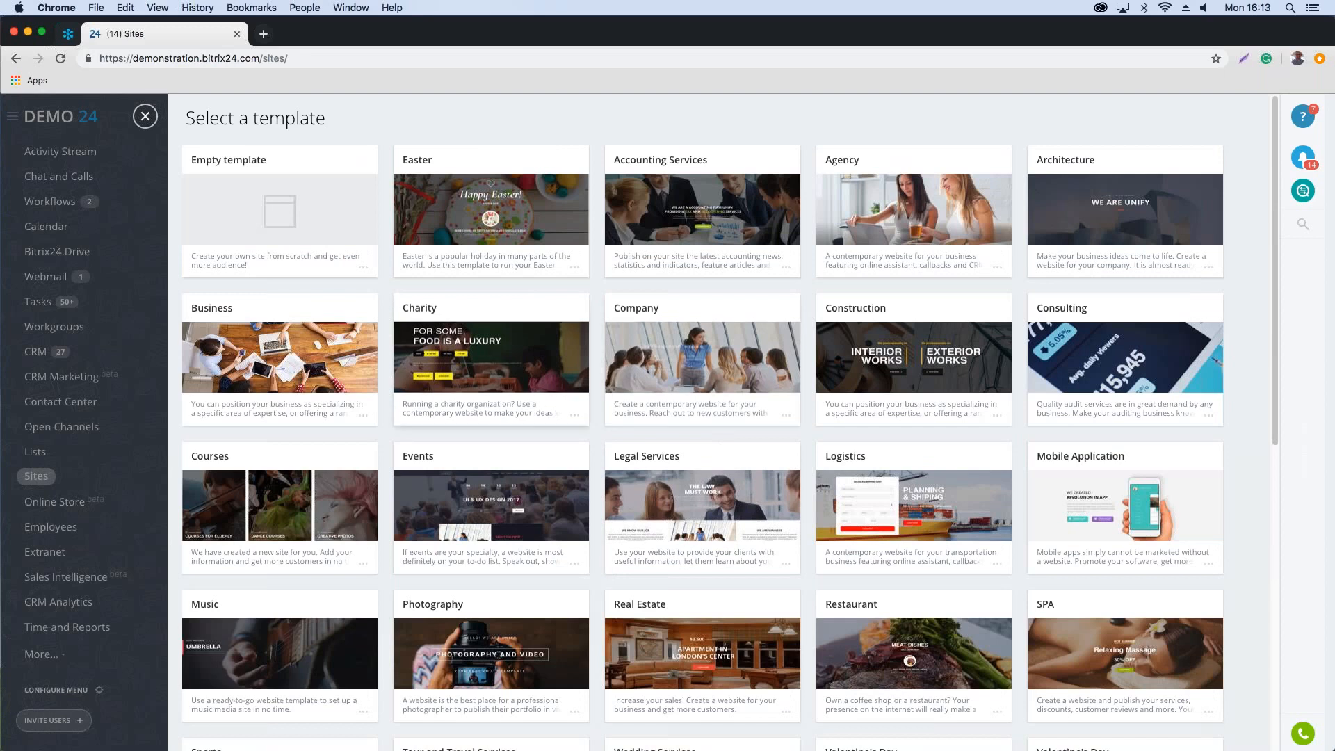
pyautogui.click(286, 360)
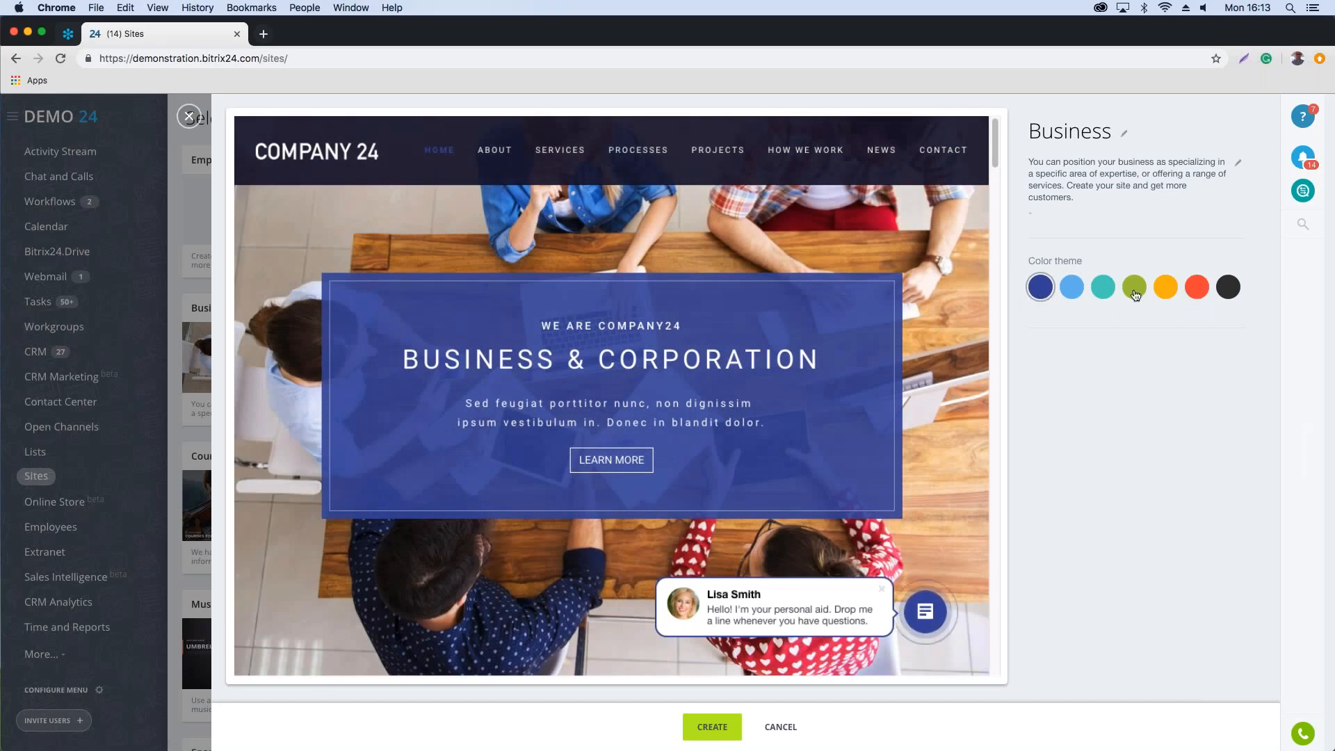
# Step: Apply the green color theme to the Business template and create the site from it
pyautogui.click(1135, 295)
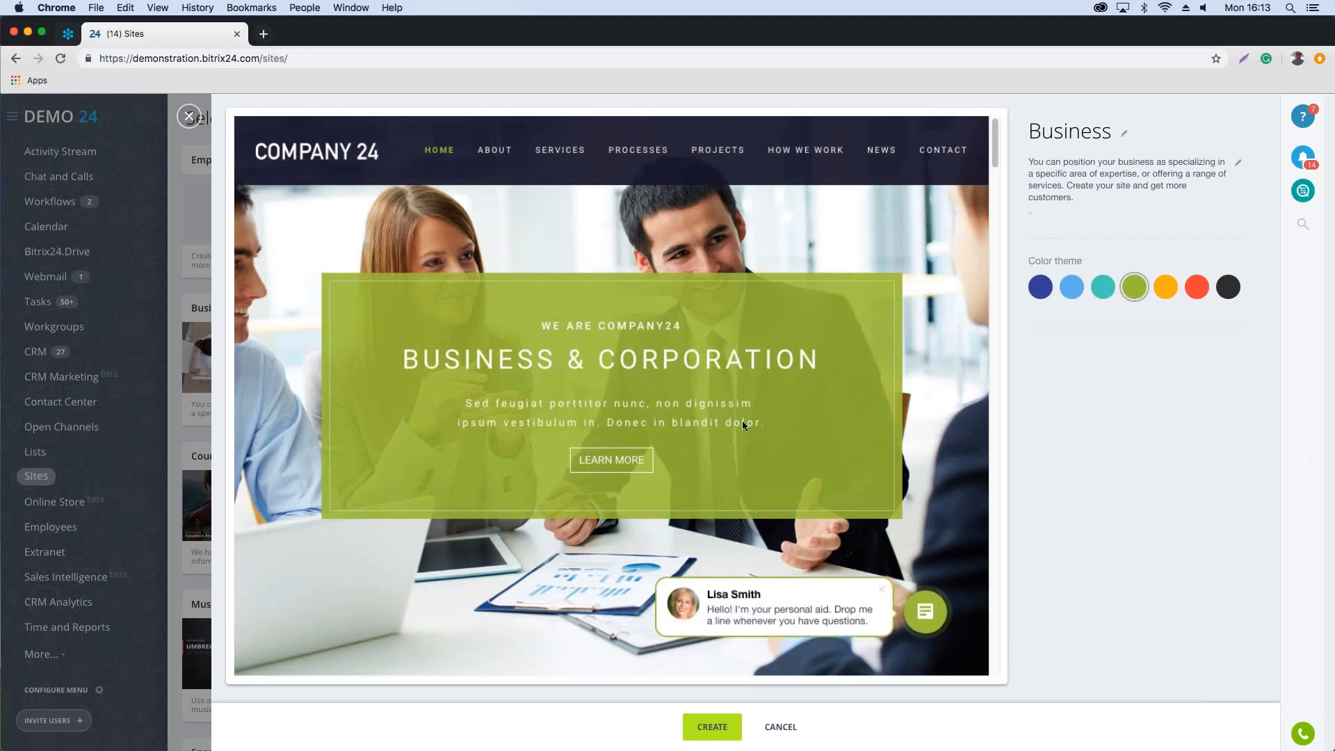
pyautogui.scroll(-15, 476, 488)
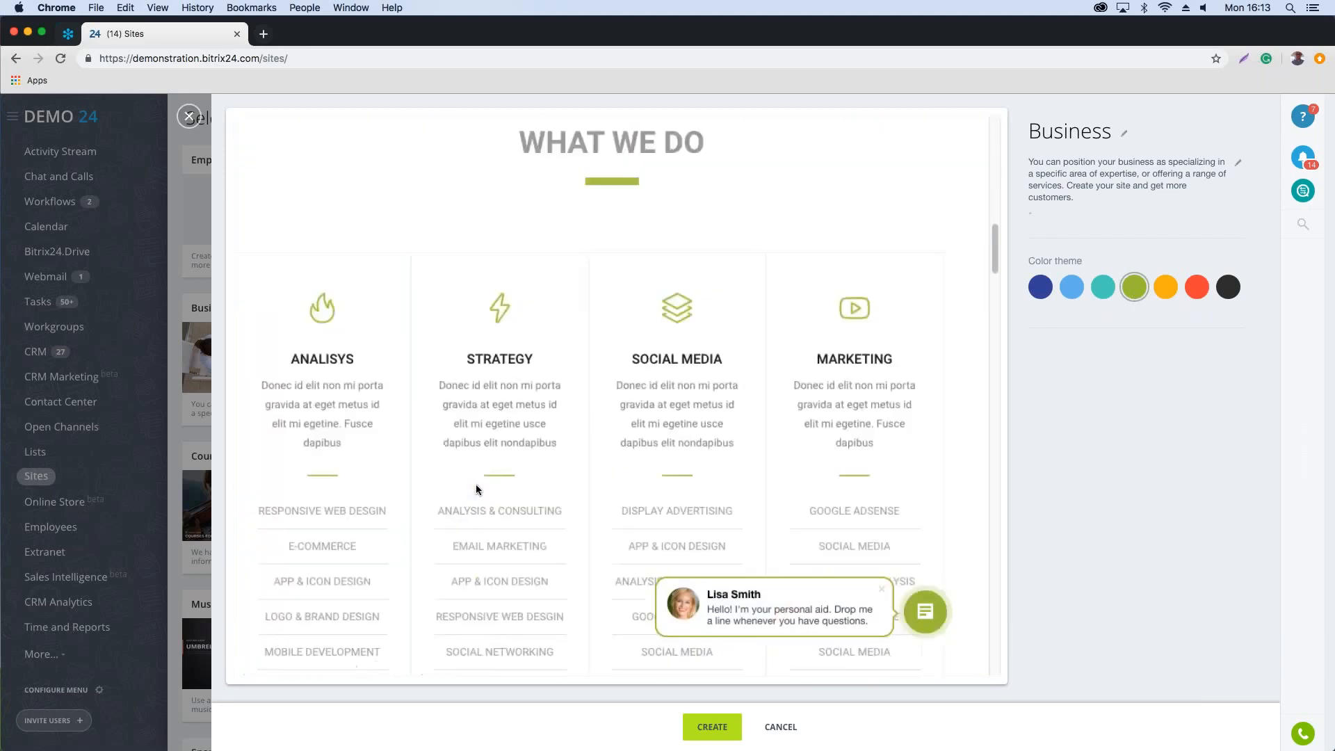
pyautogui.click(715, 727)
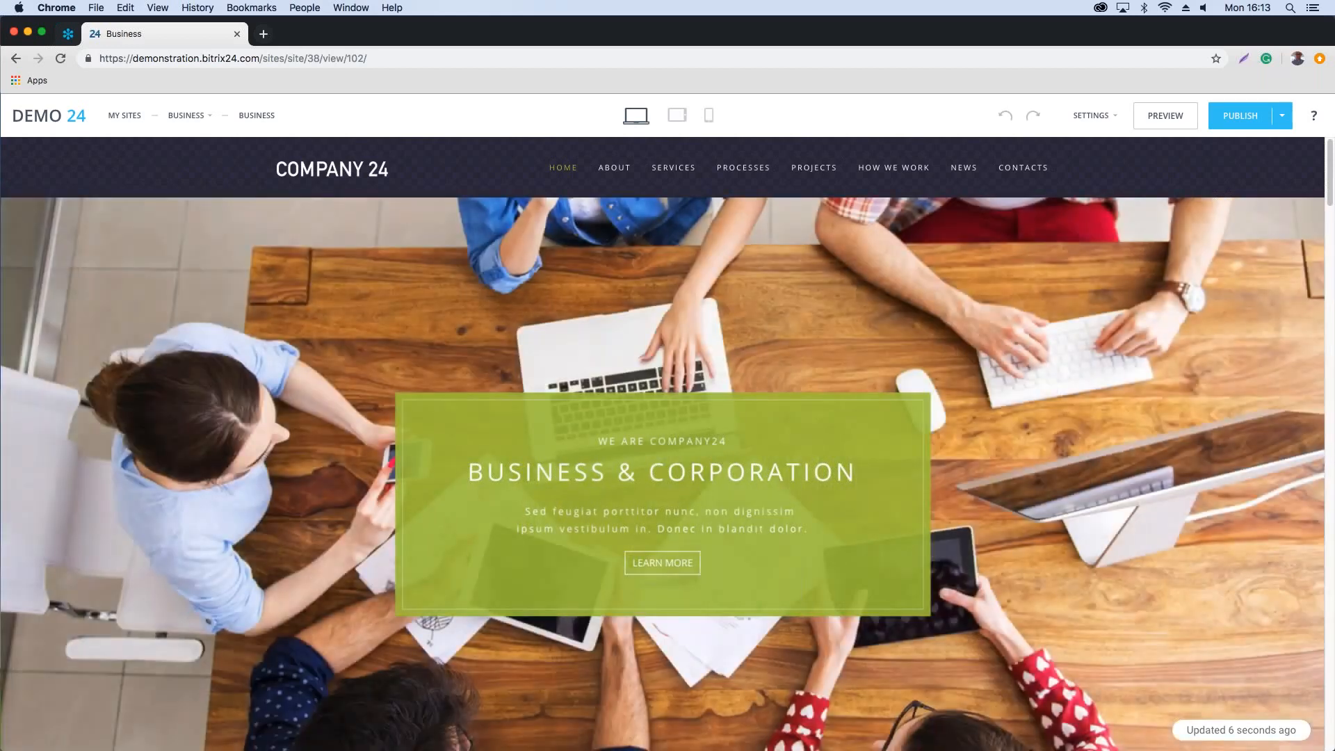
# Step: Open the site preferences of the new Business site
pyautogui.moveTo(604, 328)
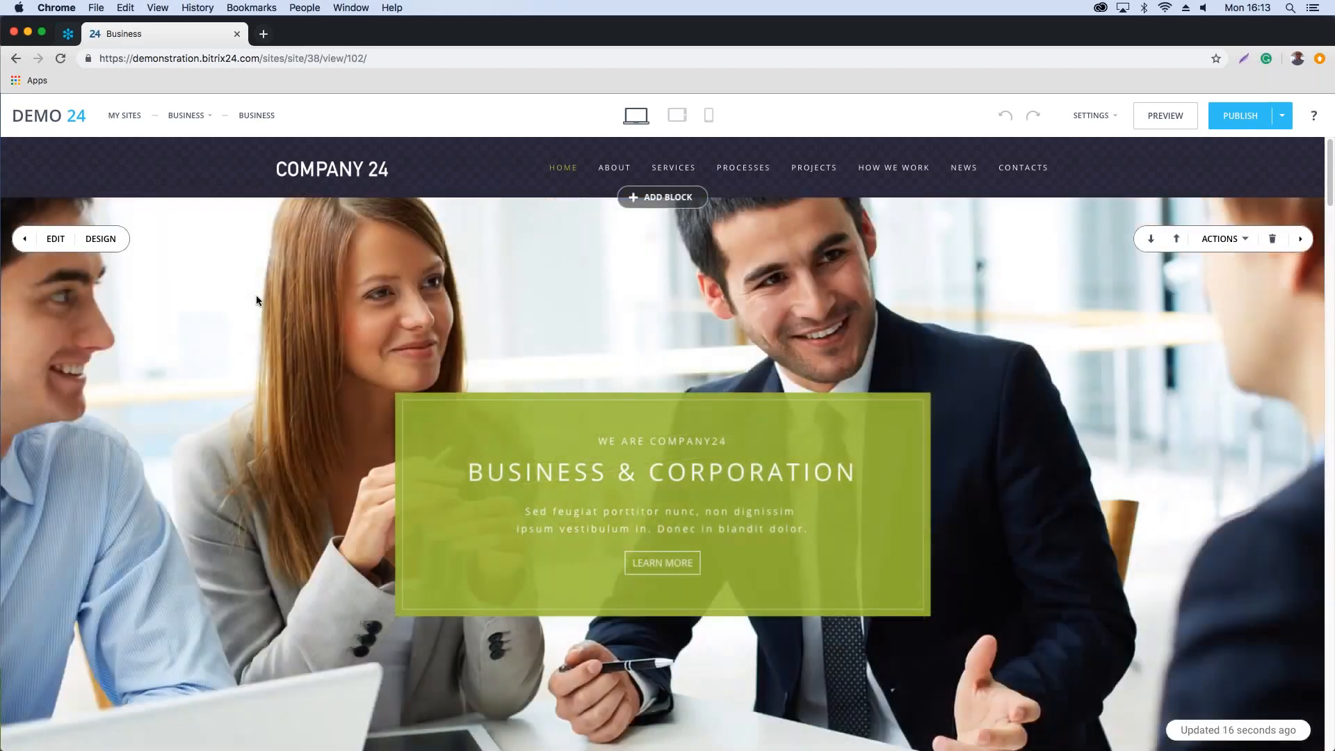
pyautogui.click(1100, 119)
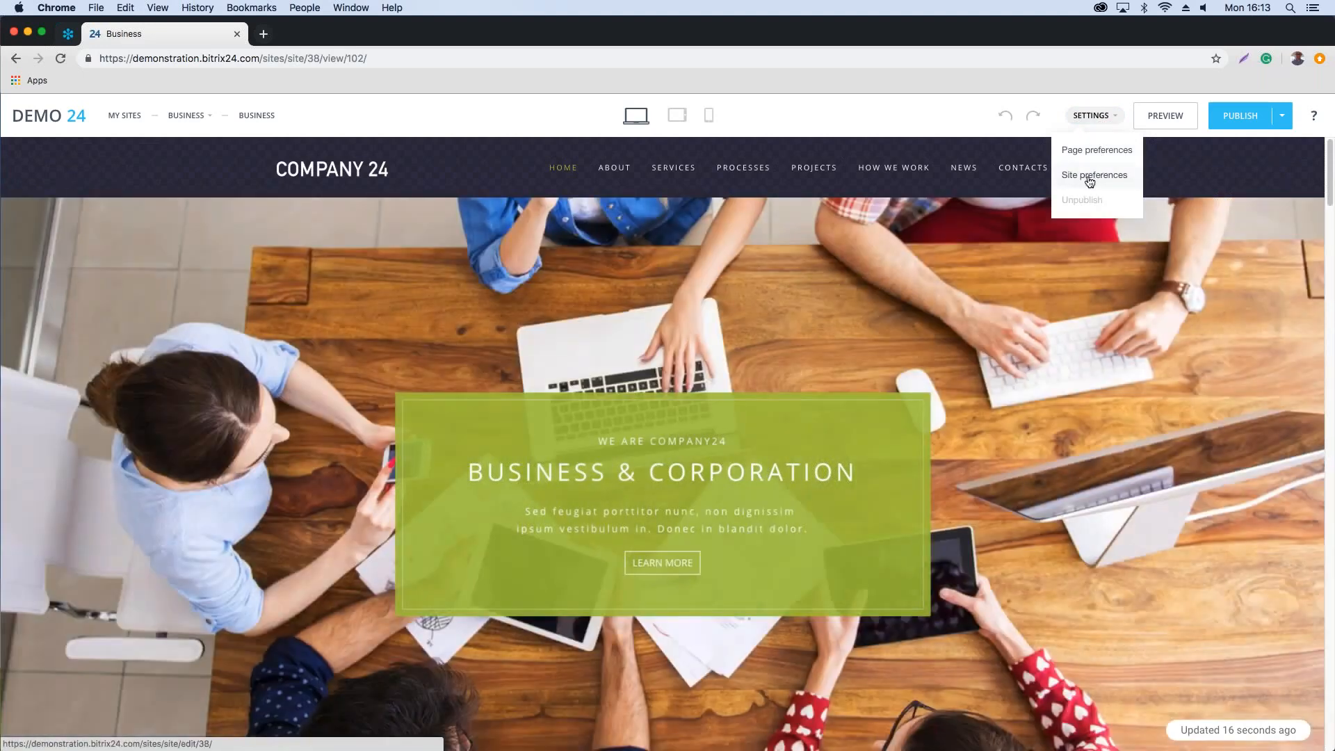
pyautogui.click(1089, 179)
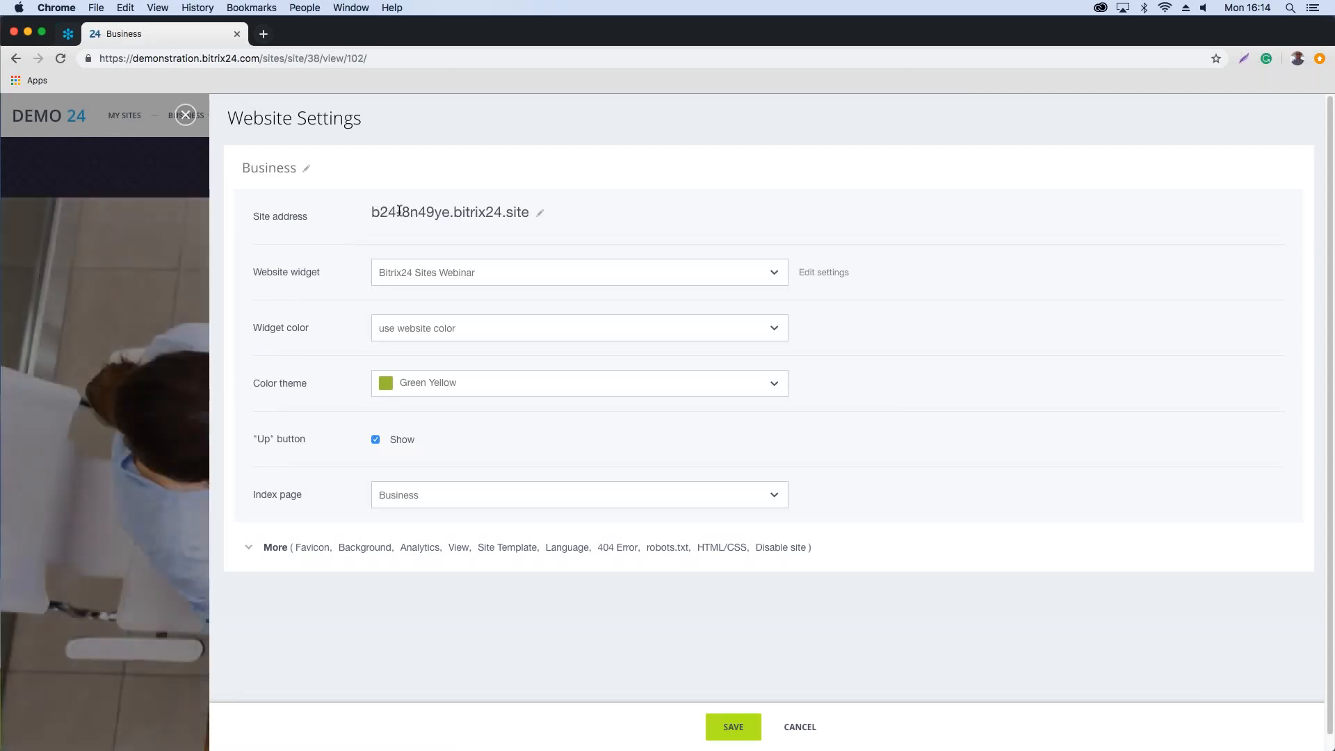
# Step: Try shop.intreface.com as the site's own domain, switch back to the Bitrix24 subdomain option and cancel the domain change
pyautogui.moveTo(526, 210); pyautogui.dragTo(369, 212)
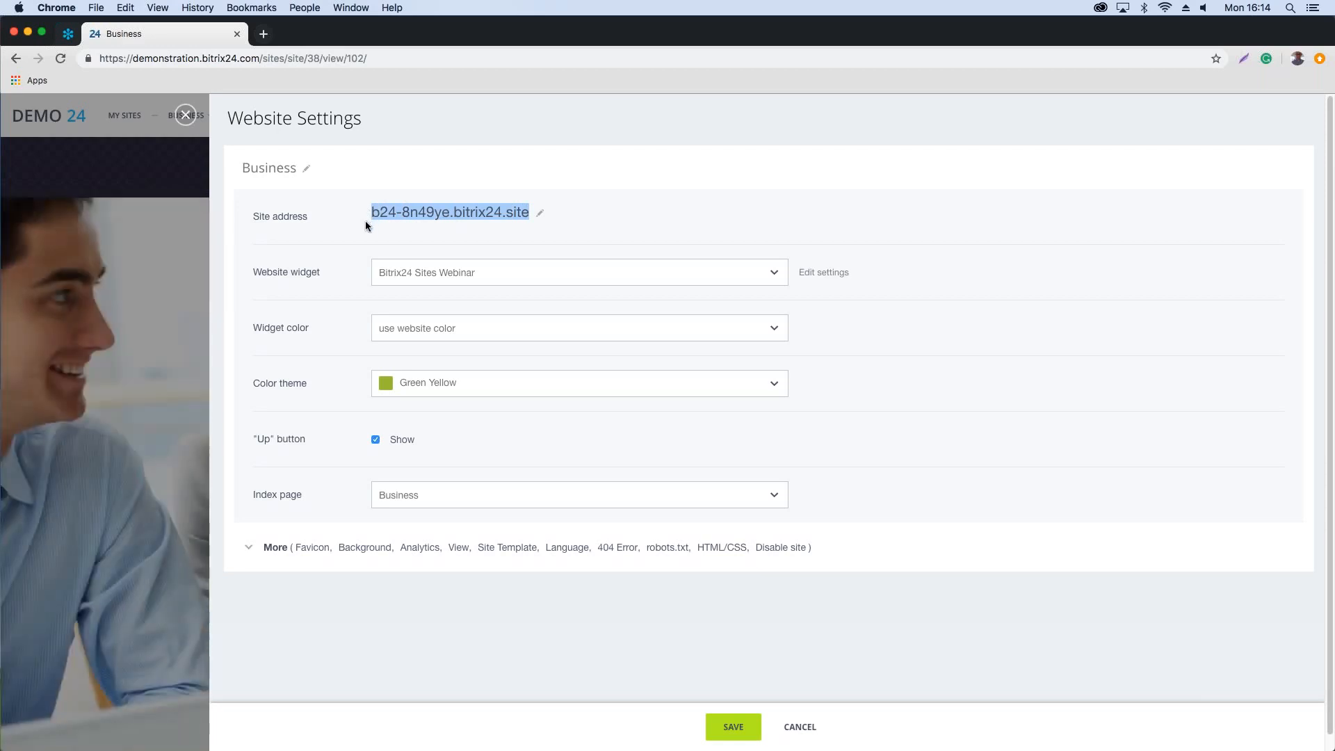
pyautogui.click(541, 215)
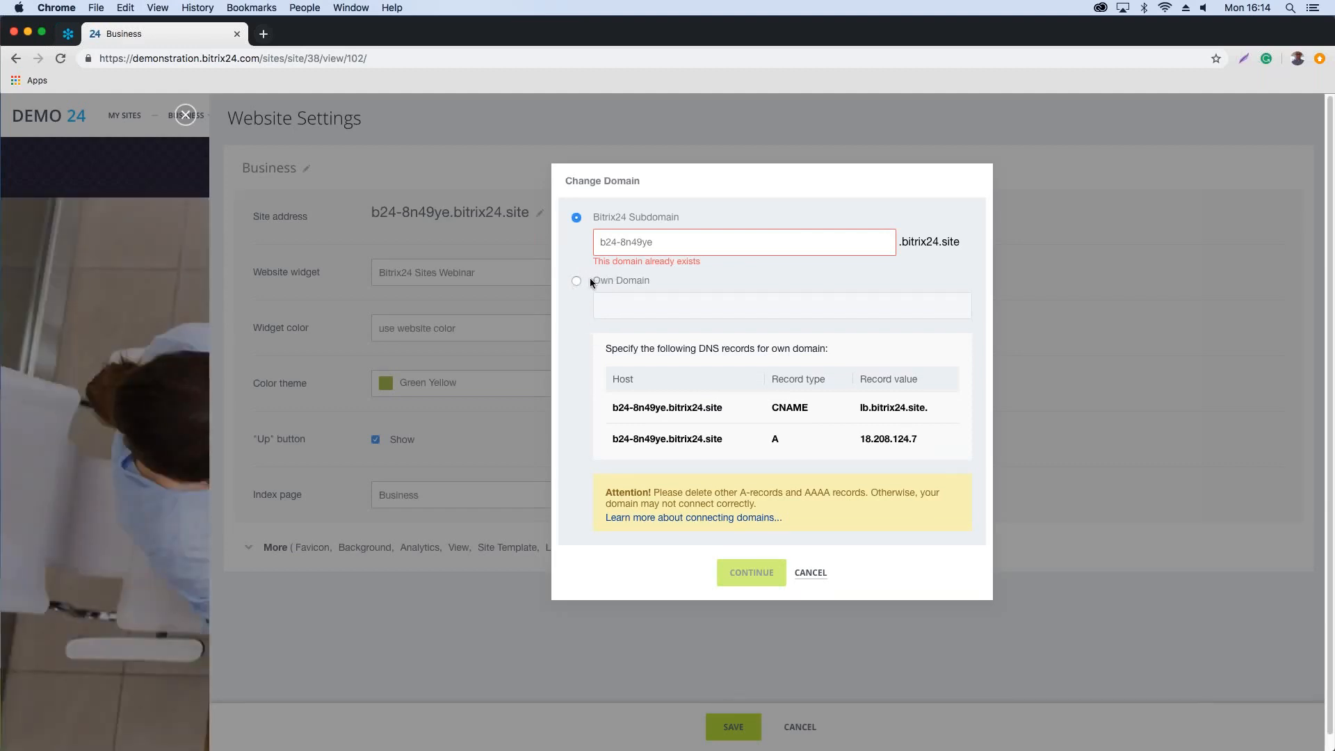
pyautogui.click(576, 280)
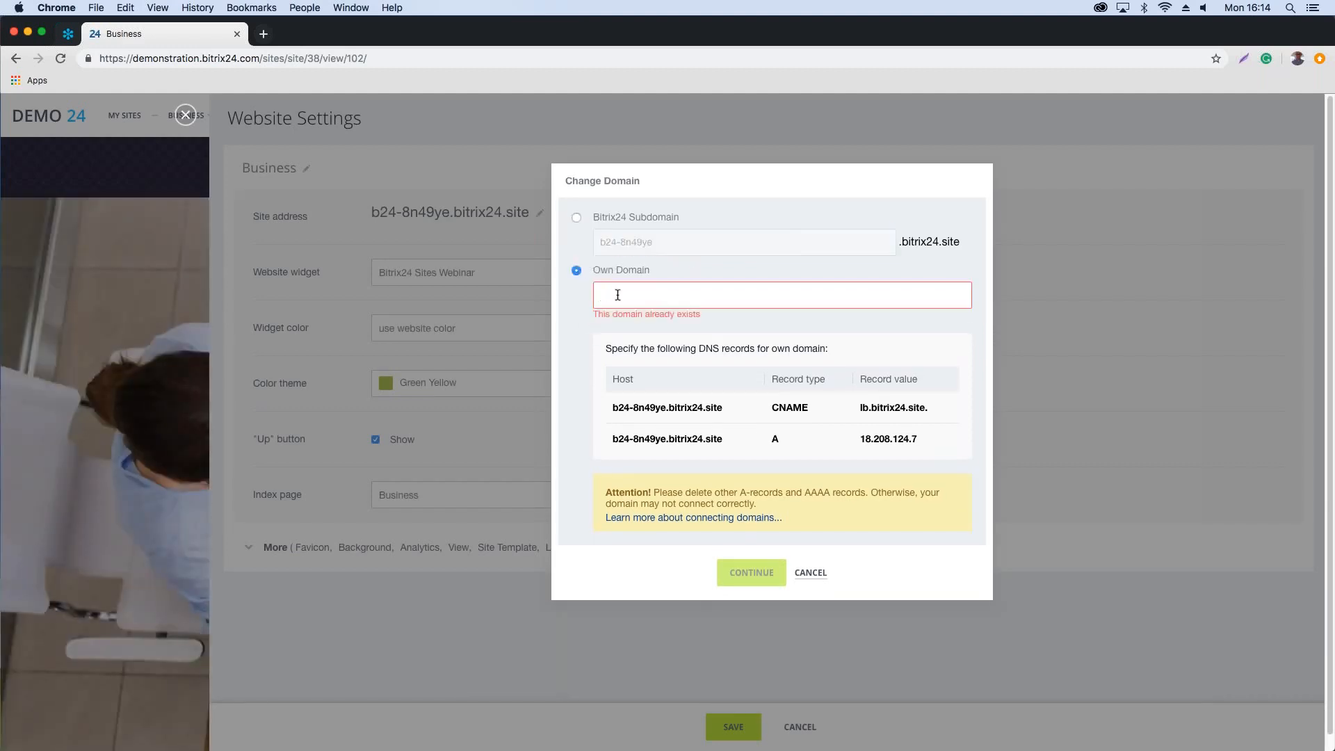
pyautogui.write('shop.')
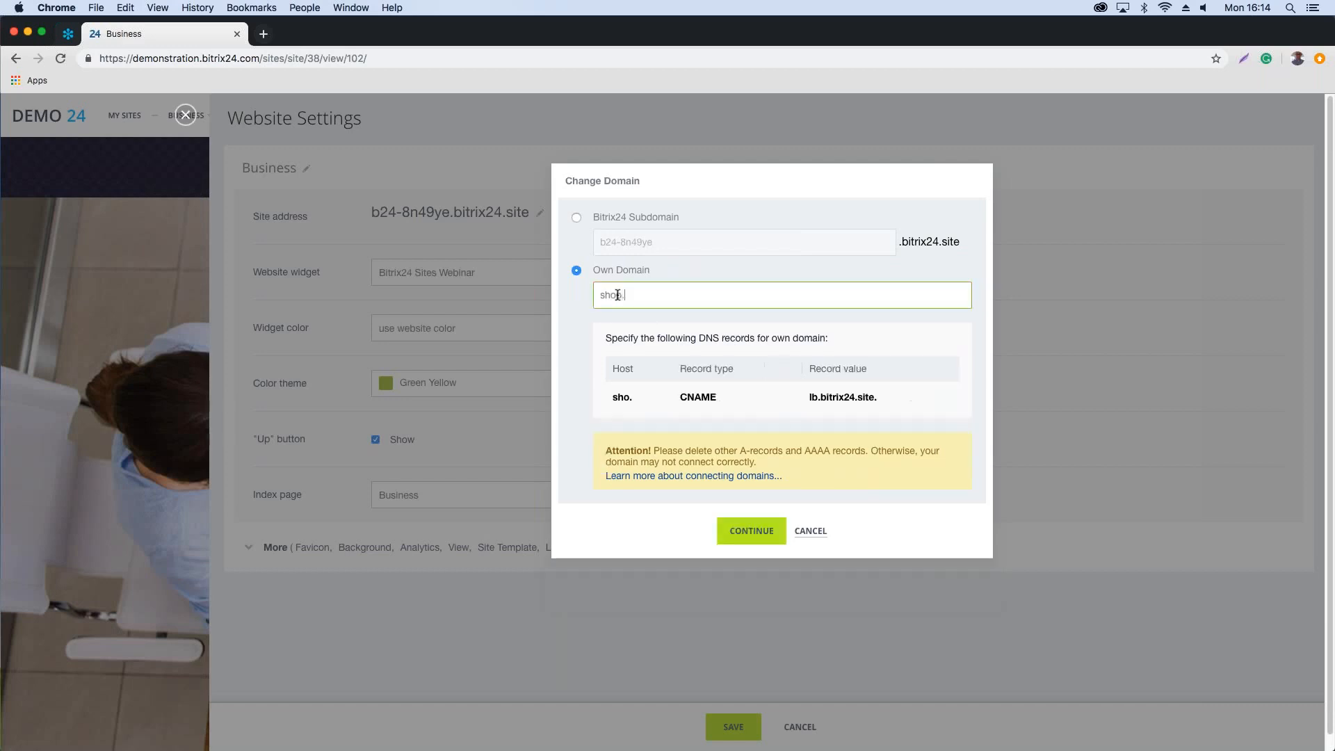
pyautogui.write('intreface')
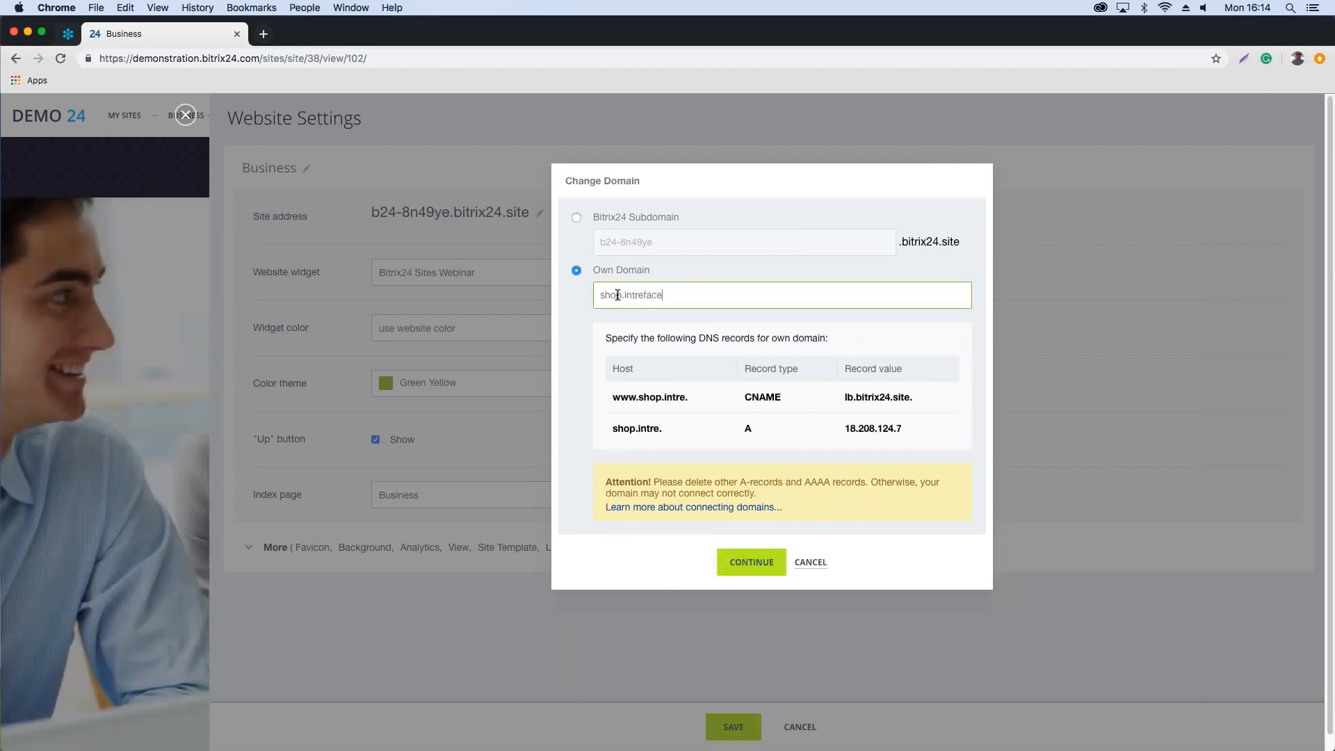
pyautogui.write('.com')
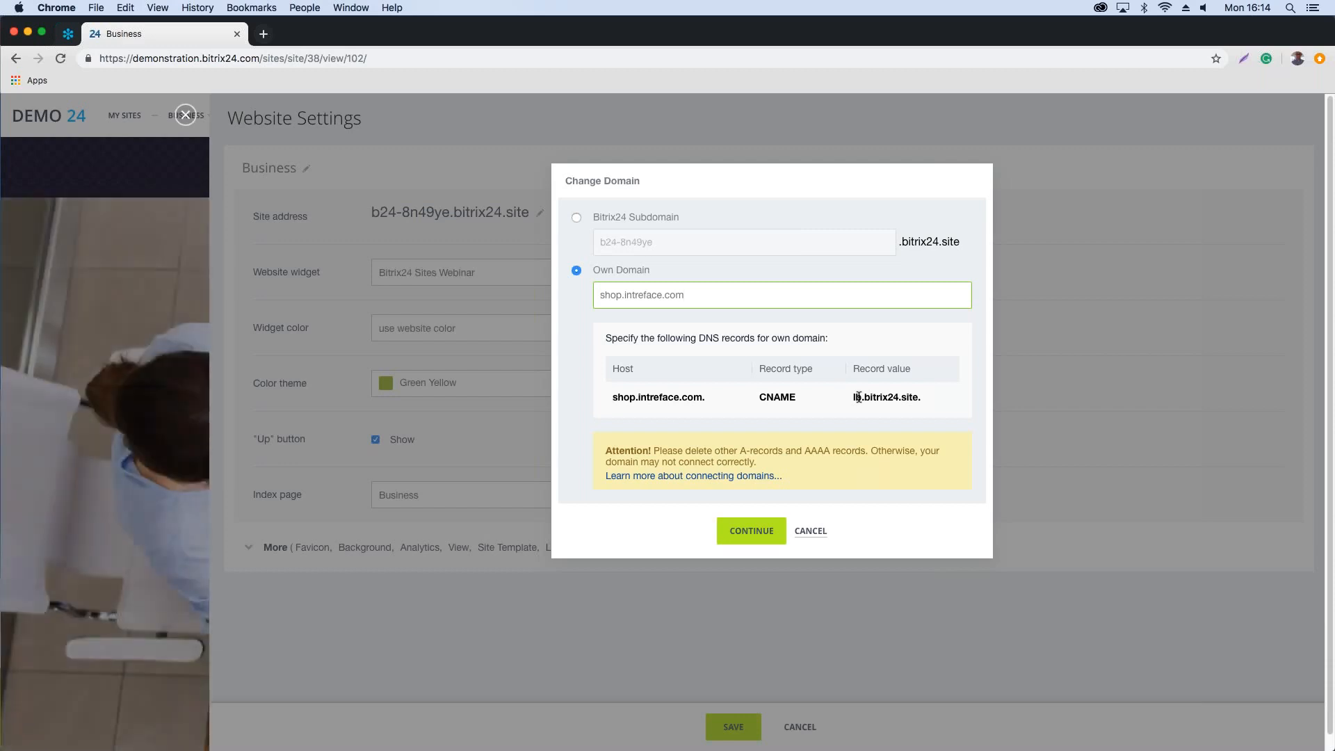
pyautogui.click(576, 216)
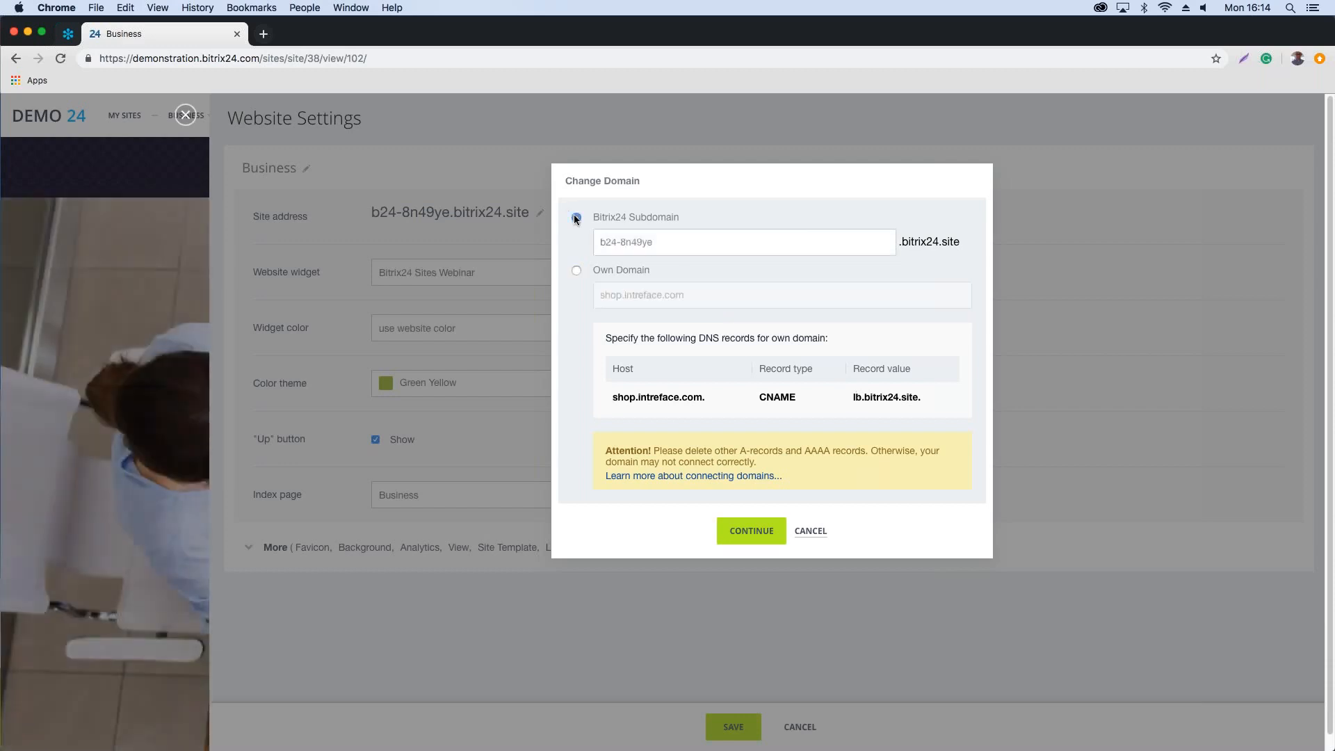
pyautogui.click(811, 542)
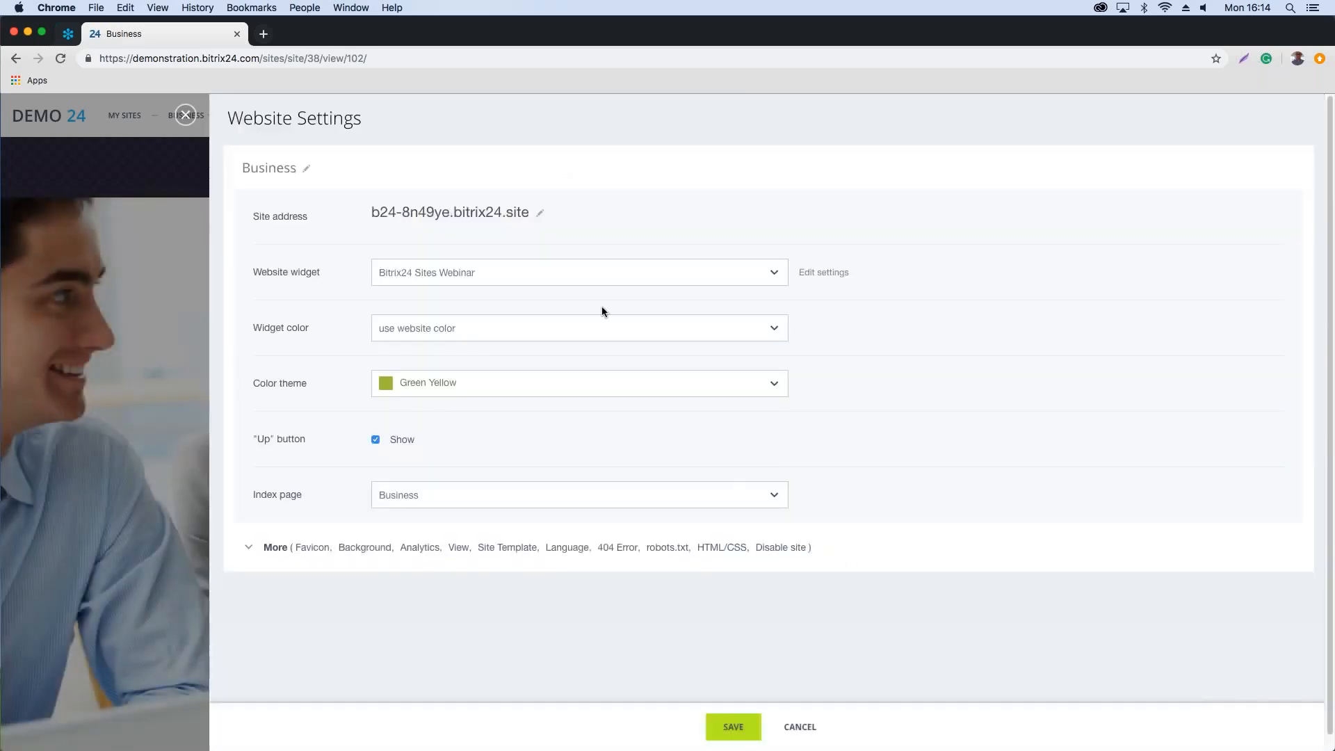
# Step: Rename the site to "Intreface Webinar" in the website settings
pyautogui.click(308, 171)
pyautogui.click(154, 150)
pyautogui.click(306, 168)
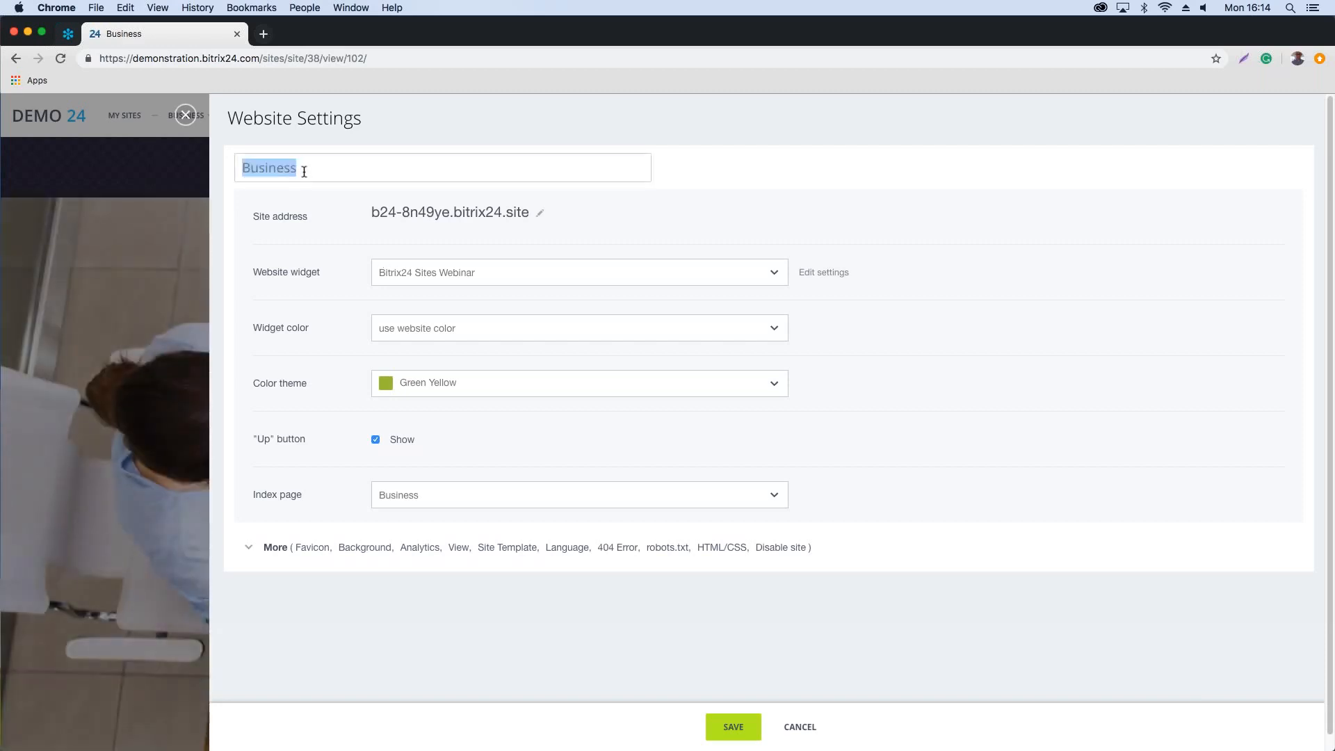
pyautogui.write('Intreface')
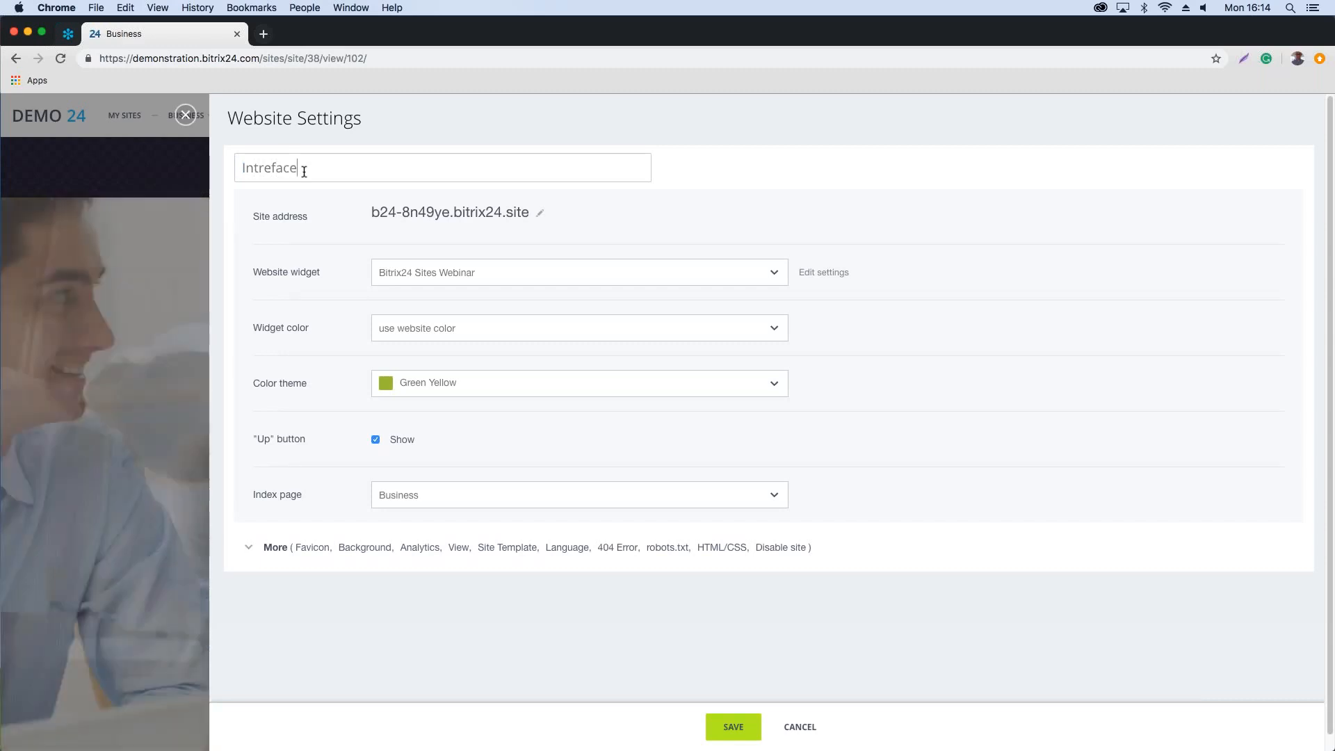
pyautogui.write('Webin')
pyautogui.press('BackSpace')
pyautogui.press('BackSpace')
pyautogui.press('BackSpace')
pyautogui.press('BackSpace')
pyautogui.press('BackSpace')
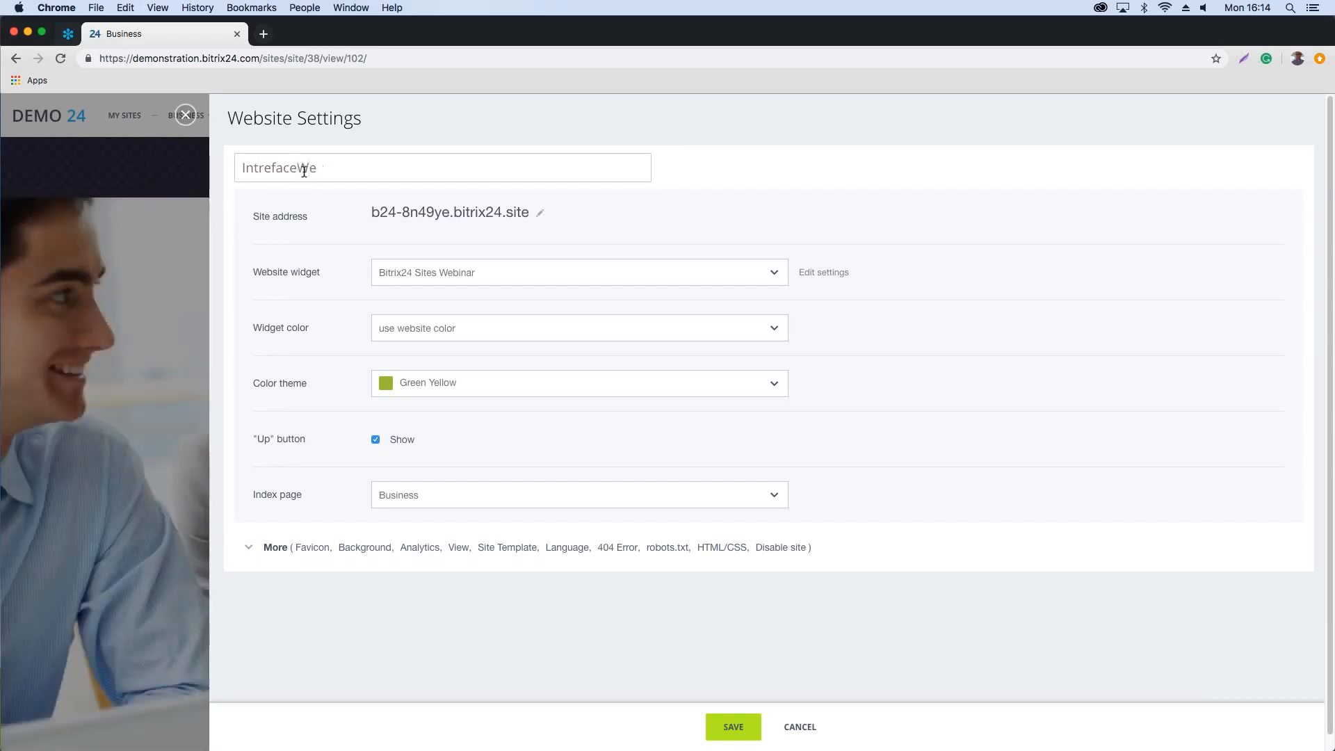
pyautogui.write('w')
pyautogui.press('BackSpace')
pyautogui.write('Webinar')
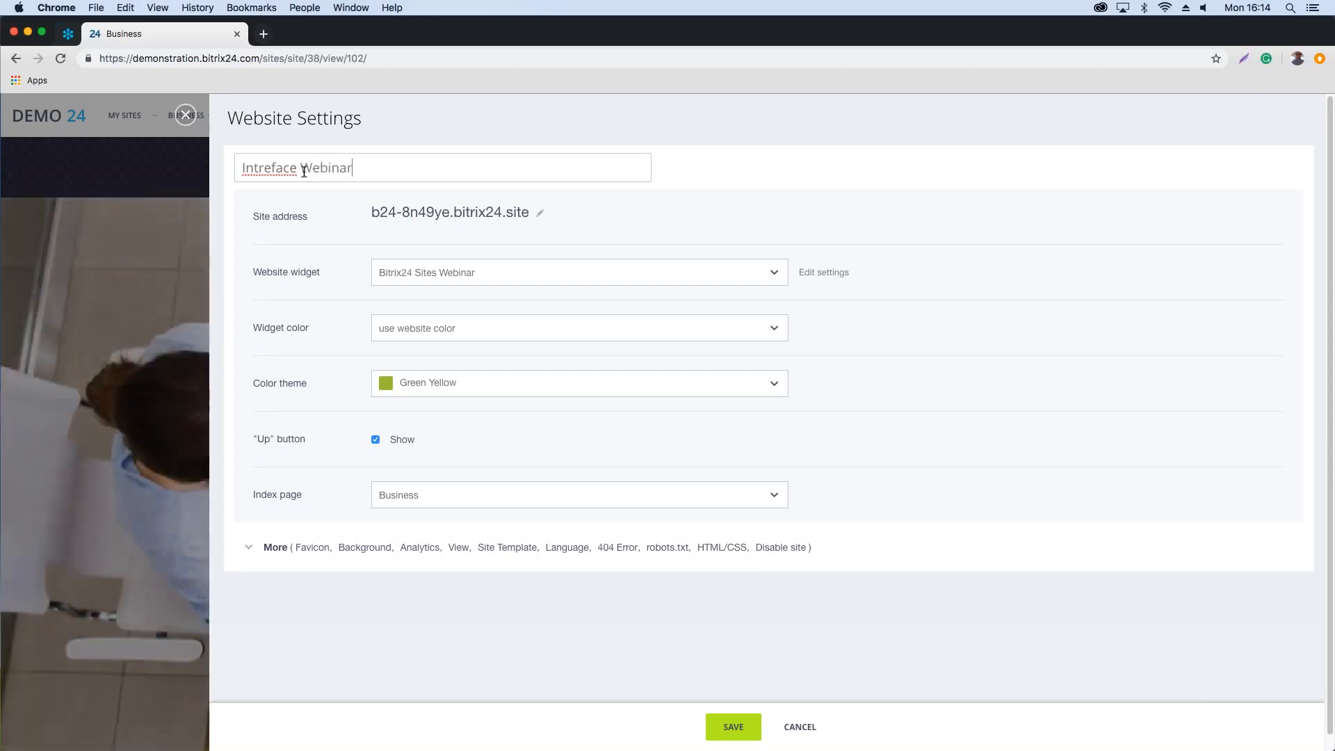
pyautogui.click(781, 221)
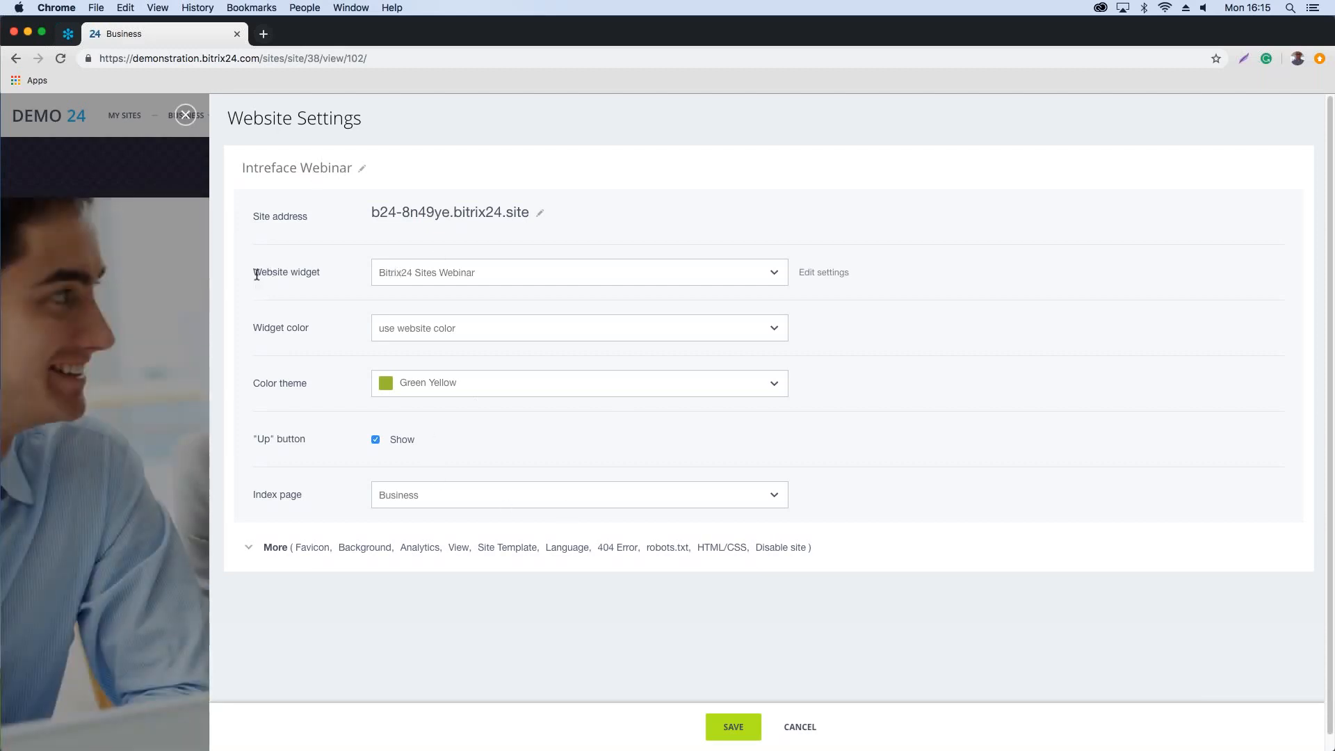
# Step: Review the website widget choices and keep the current selection
pyautogui.moveTo(266, 272); pyautogui.dragTo(328, 273)
pyautogui.click(466, 280)
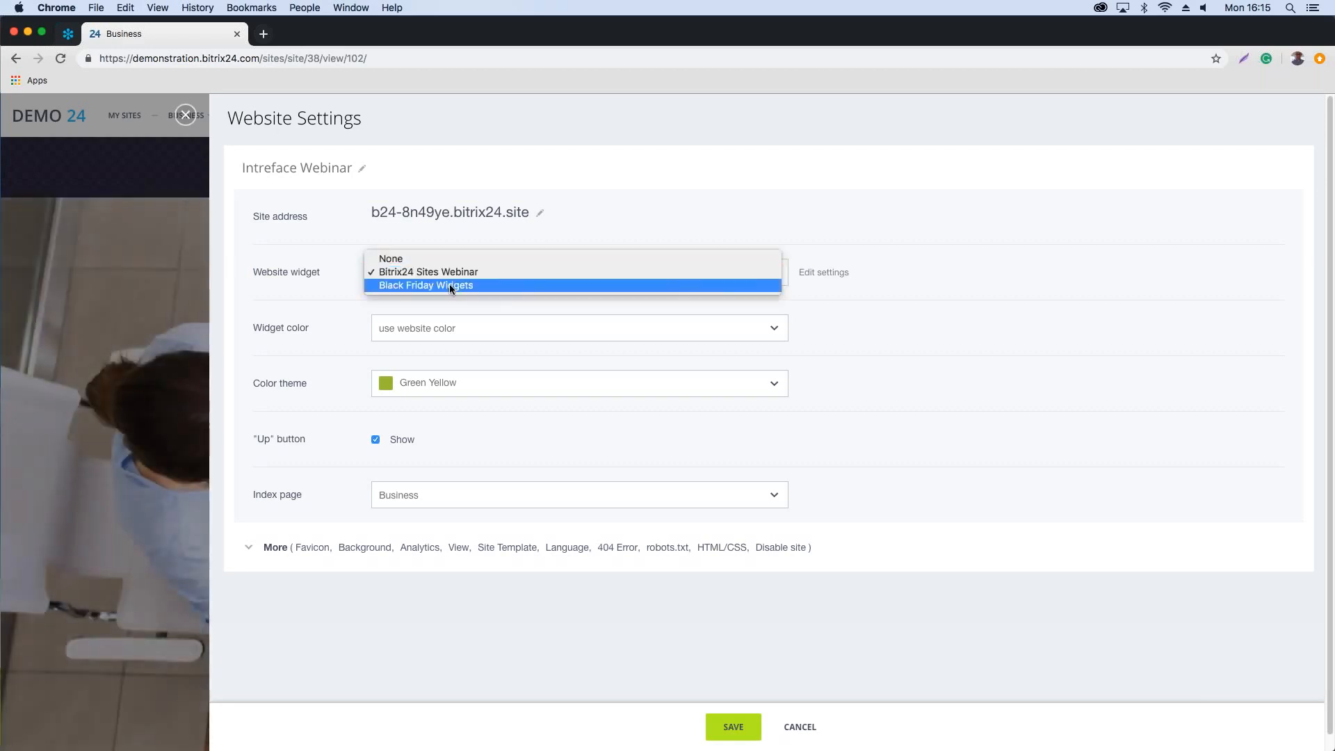
pyautogui.click(471, 243)
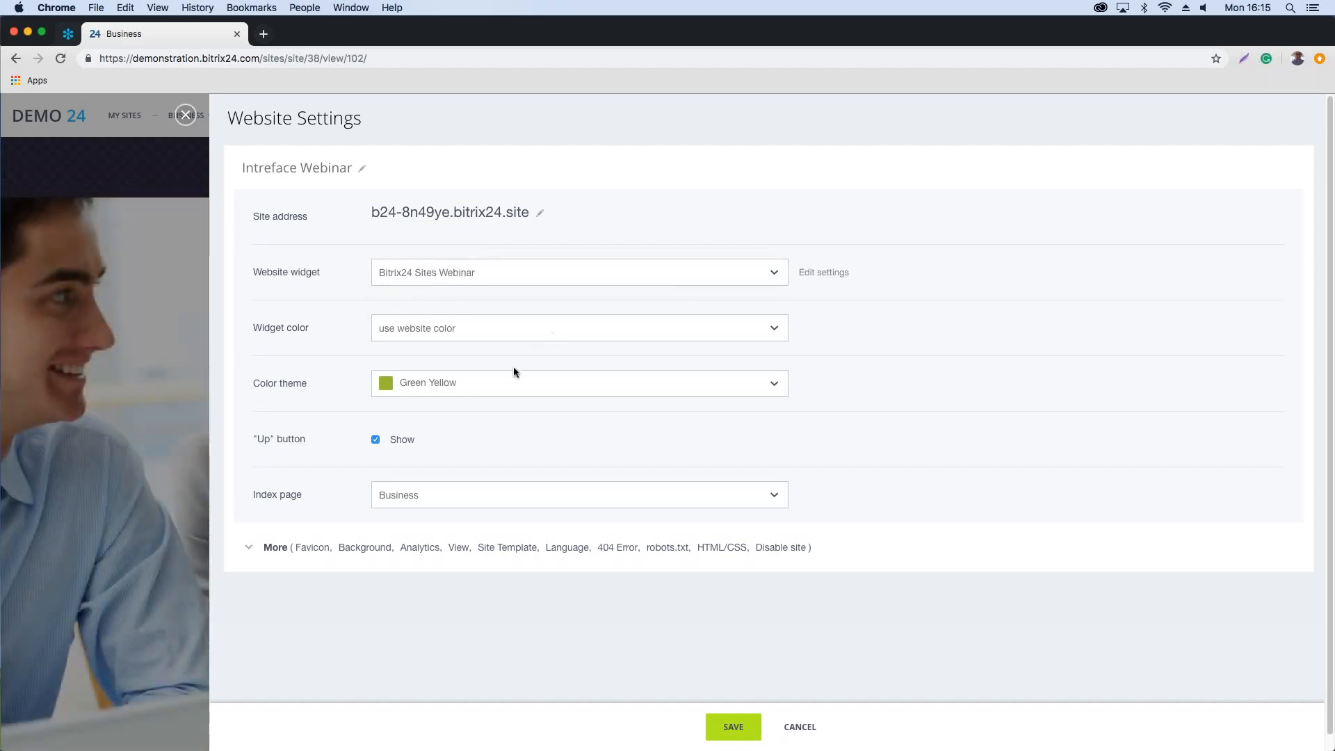
# Step: Enable Google Analytics in the additional website settings, leaving its ID empty, and save the settings
pyautogui.scroll(-1, 356, 417)
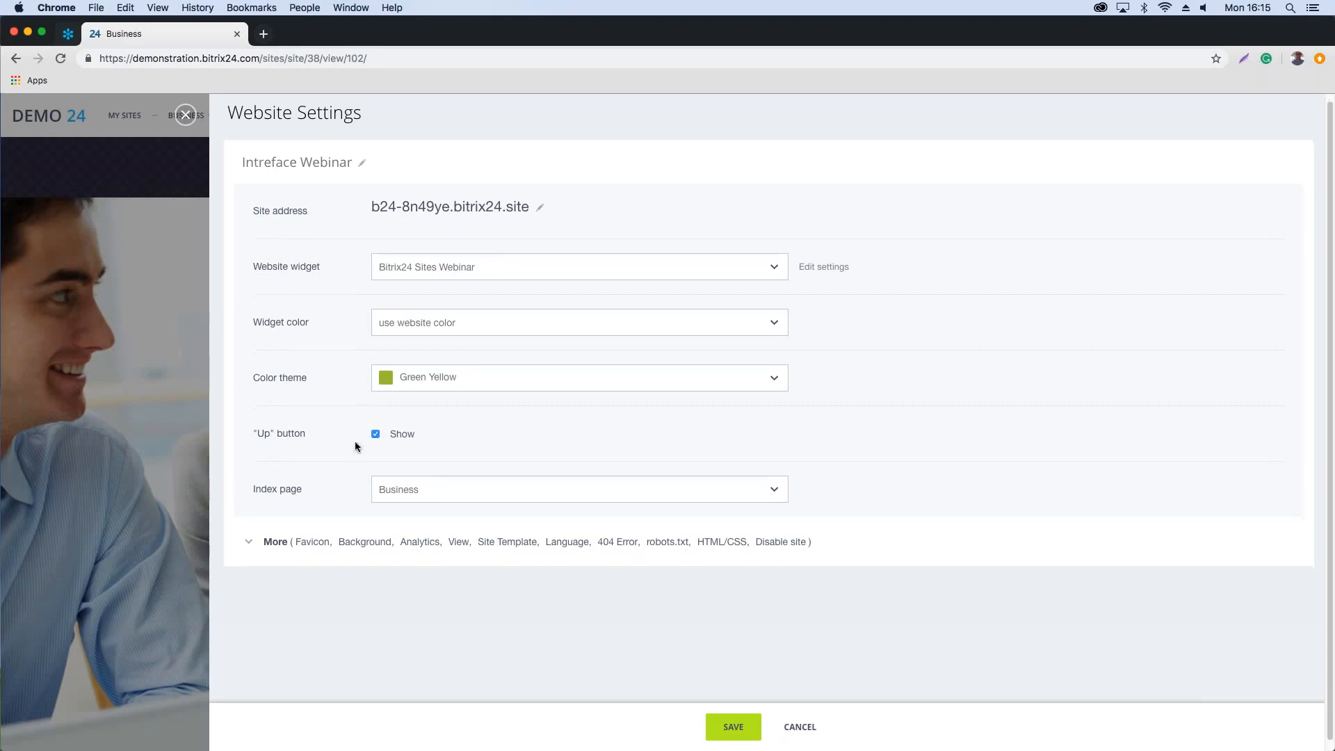
pyautogui.click(277, 546)
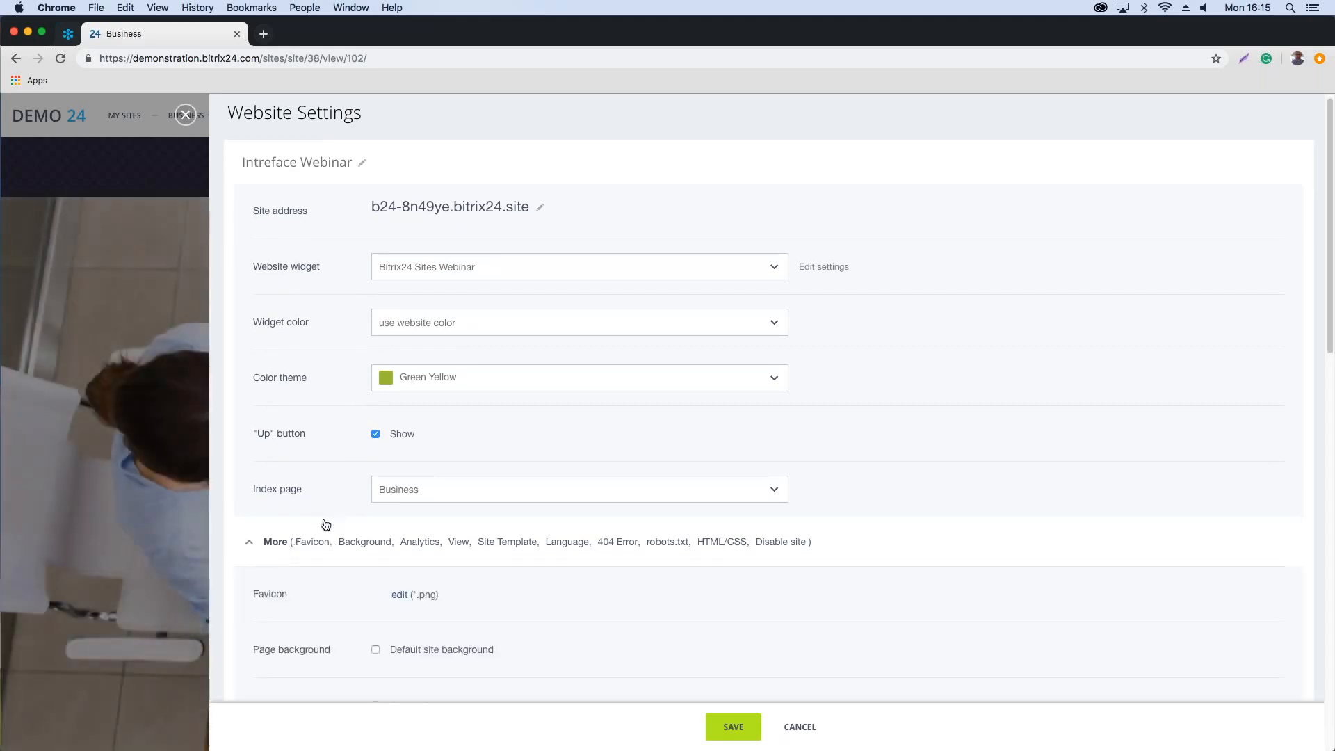
pyautogui.scroll(-5, 323, 522)
pyautogui.scroll(-3, 322, 519)
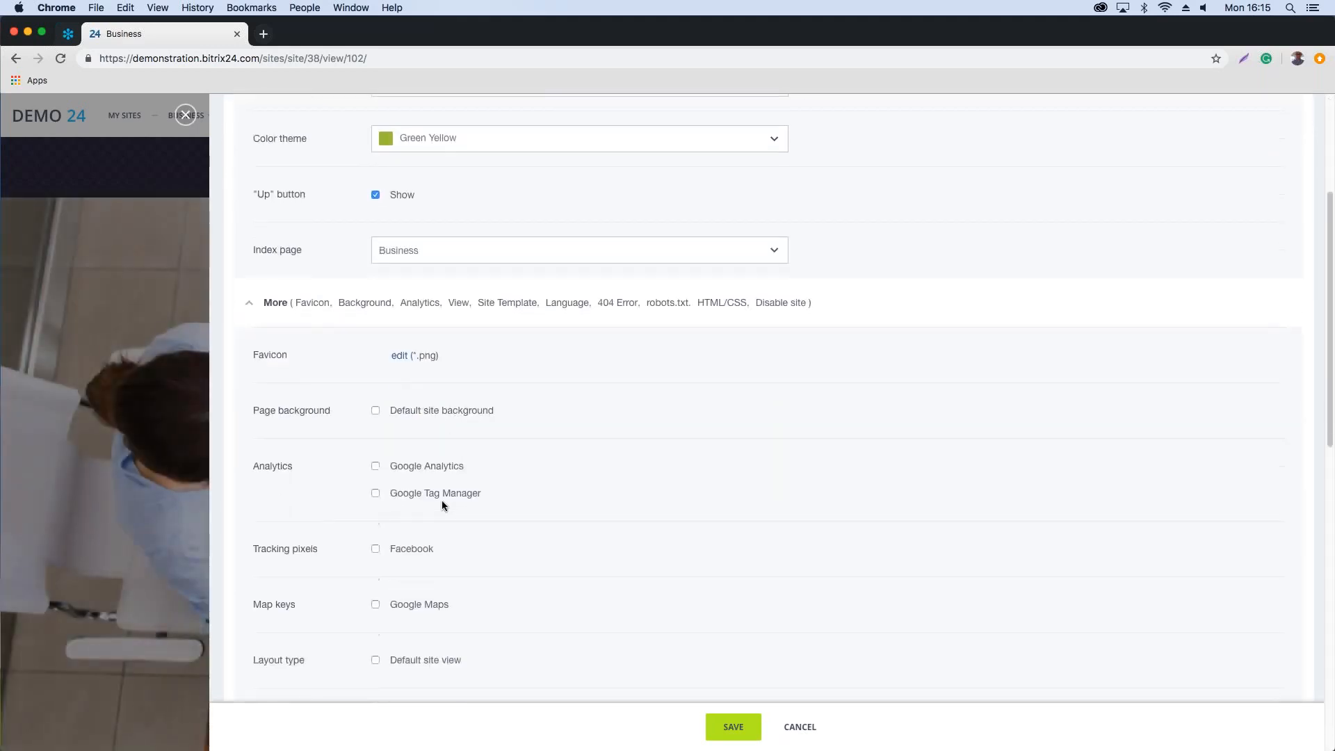
pyautogui.click(432, 466)
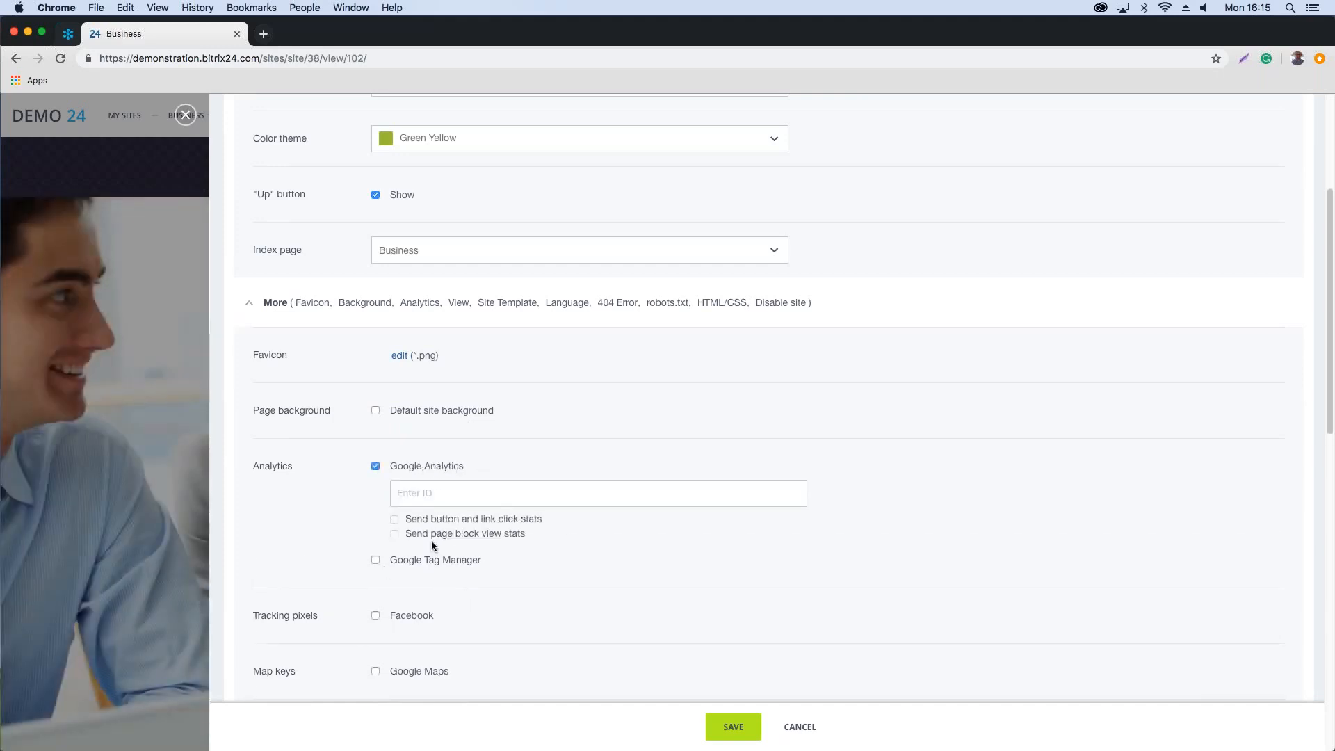
pyautogui.scroll(-1, 361, 529)
pyautogui.scroll(-3, 348, 495)
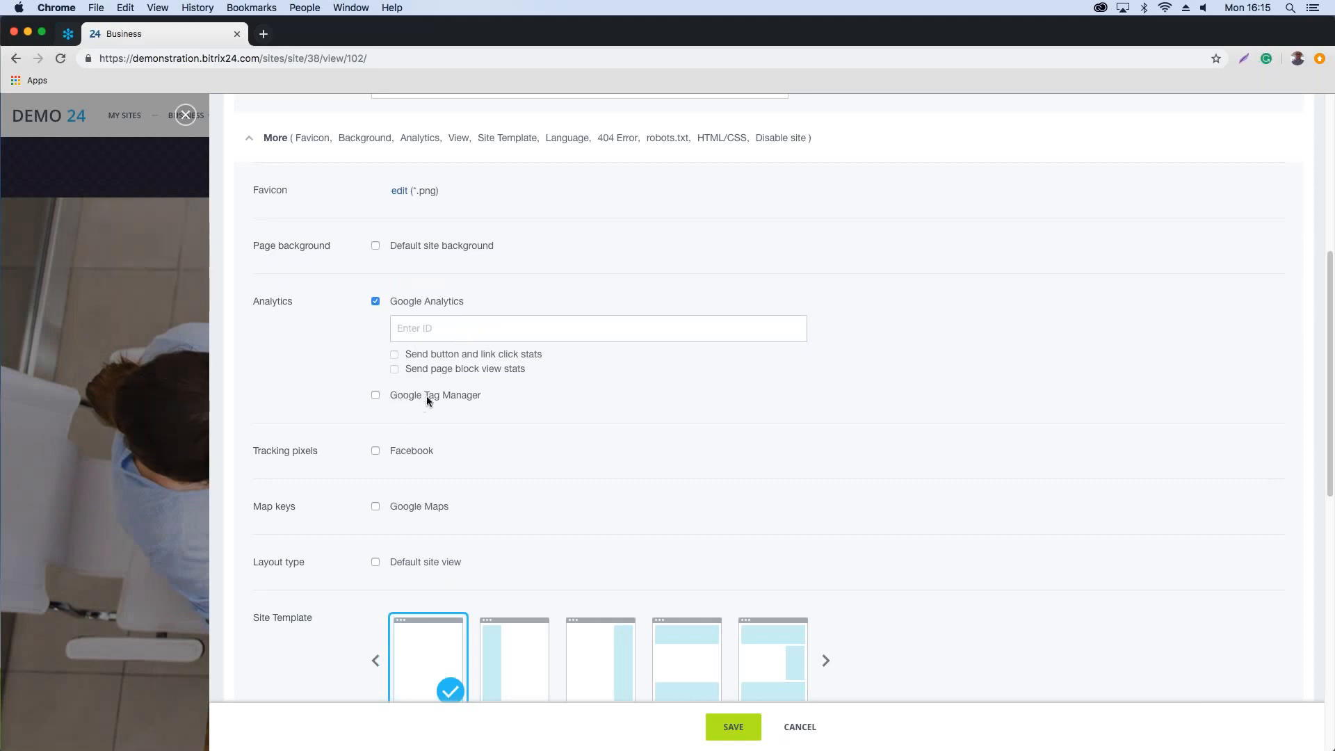
pyautogui.scroll(-1, 433, 417)
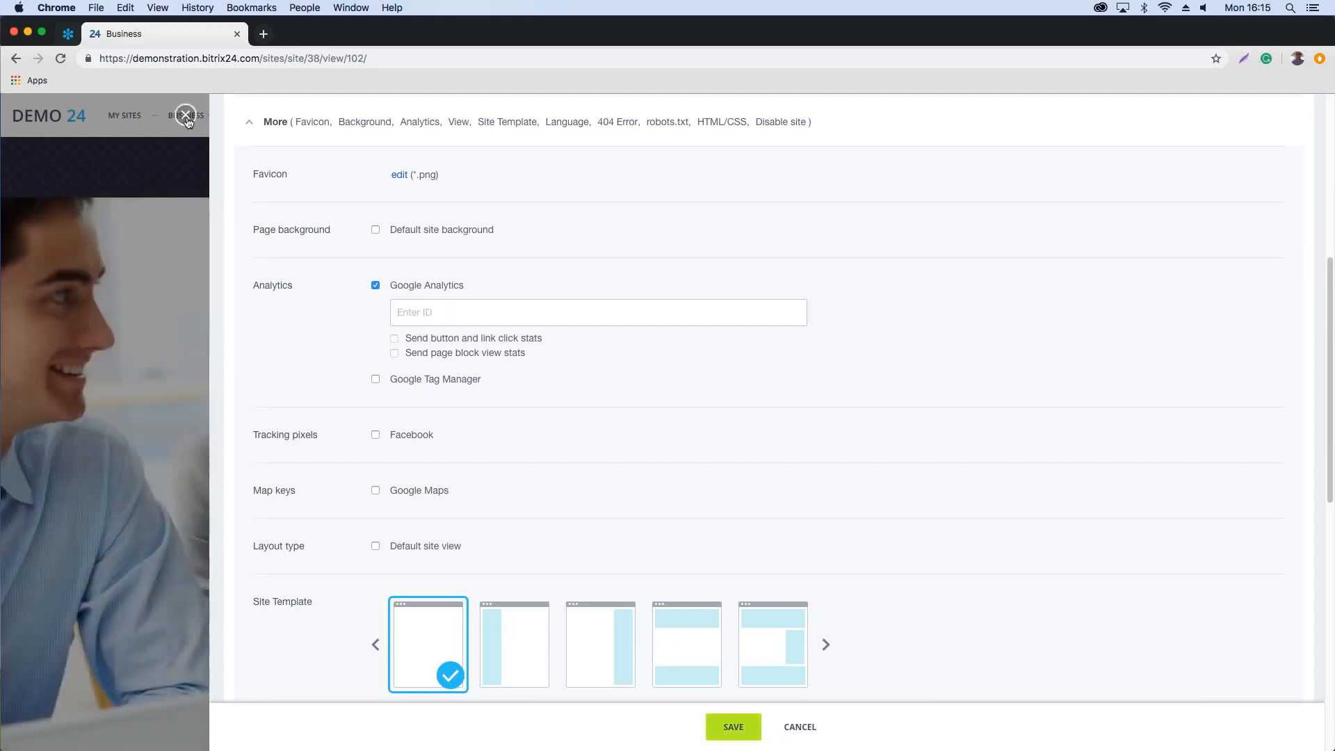
pyautogui.click(720, 727)
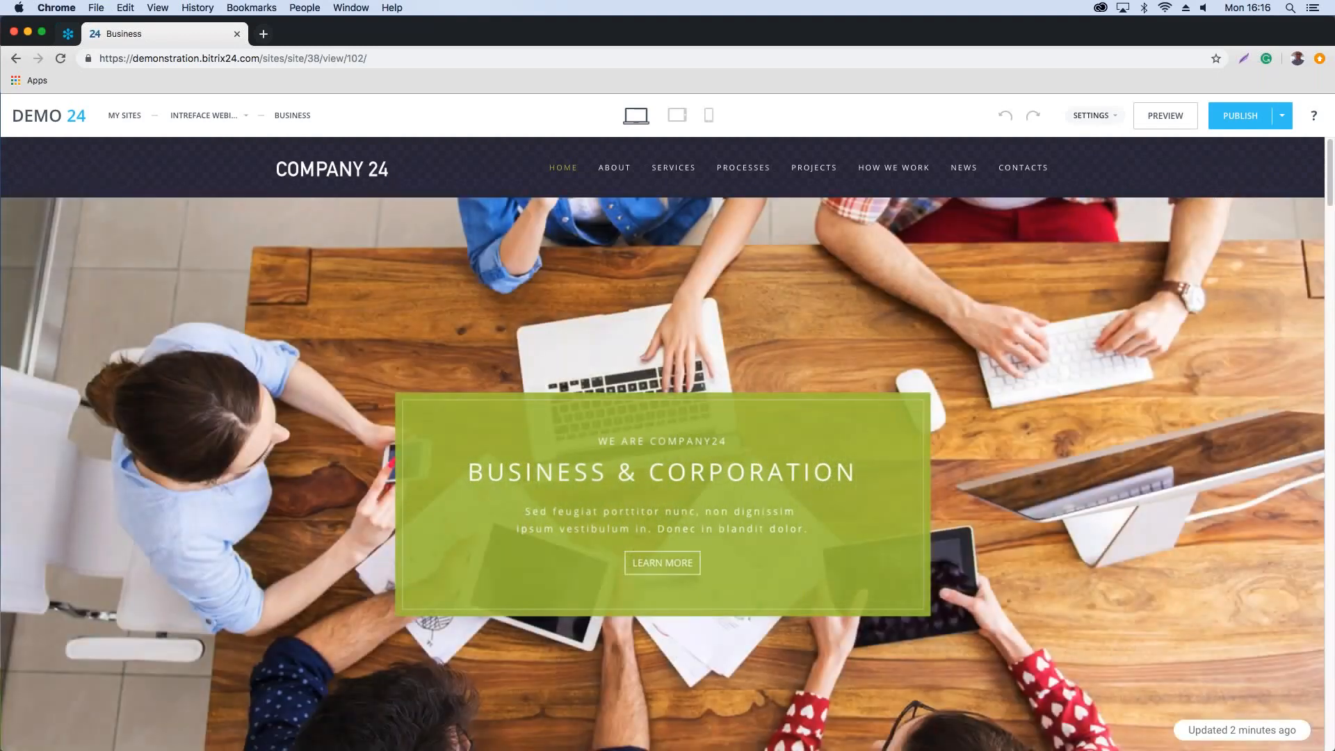
# Step: Enable meta tag editing for the Business page in the additional section of its page settings
pyautogui.click(1095, 116)
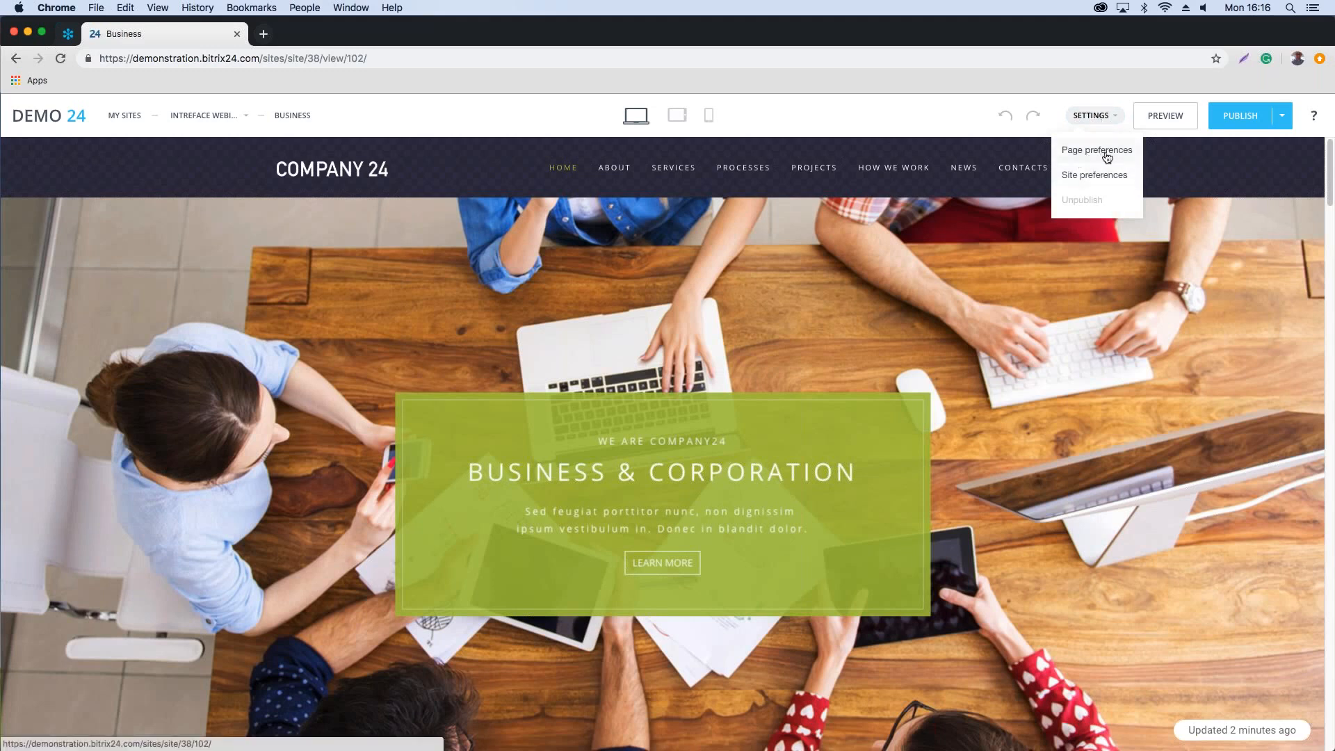
pyautogui.click(1106, 158)
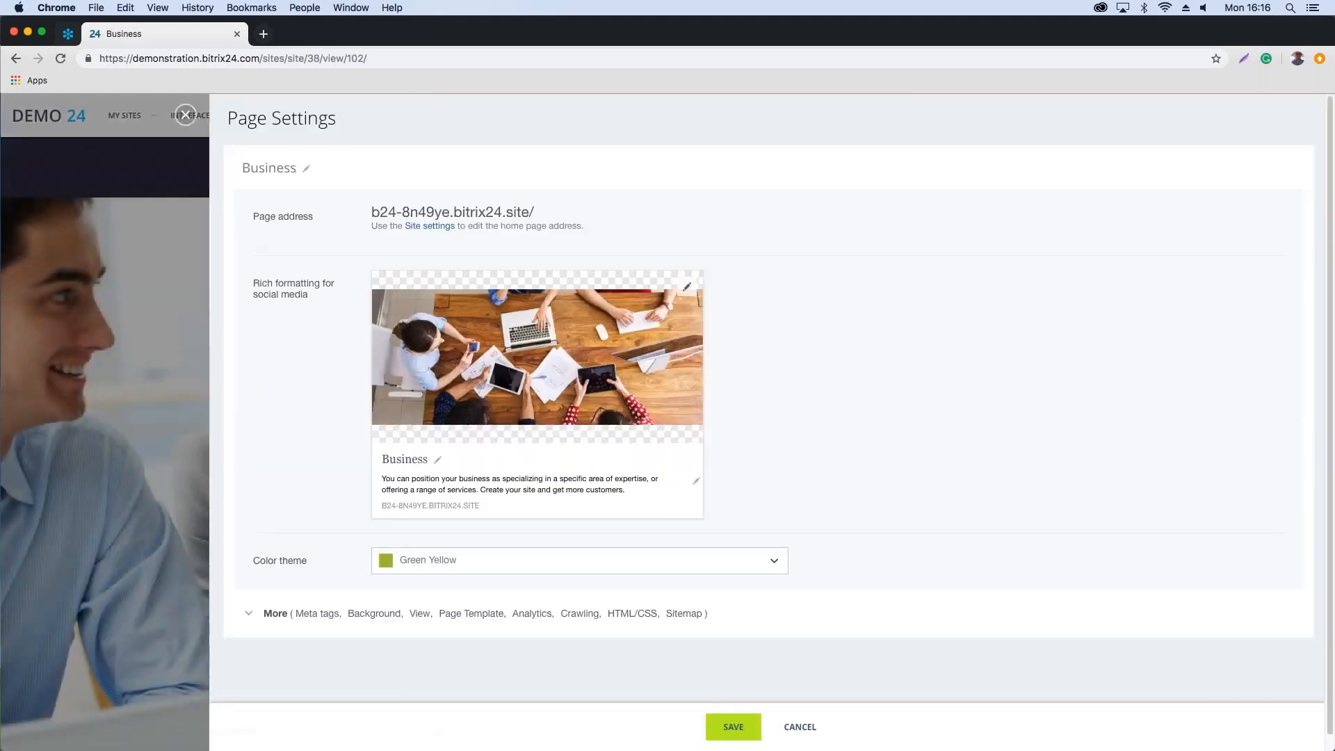
pyautogui.click(269, 616)
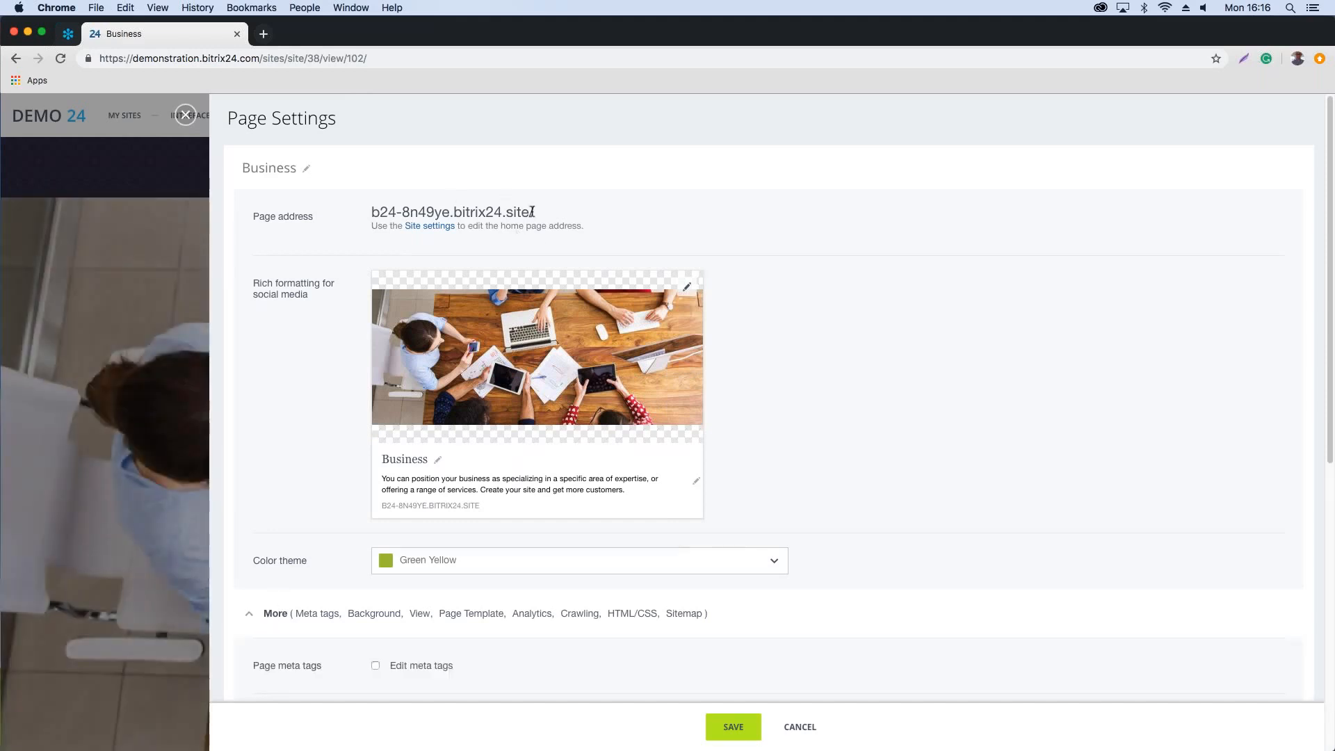
pyautogui.scroll(-1, 321, 436)
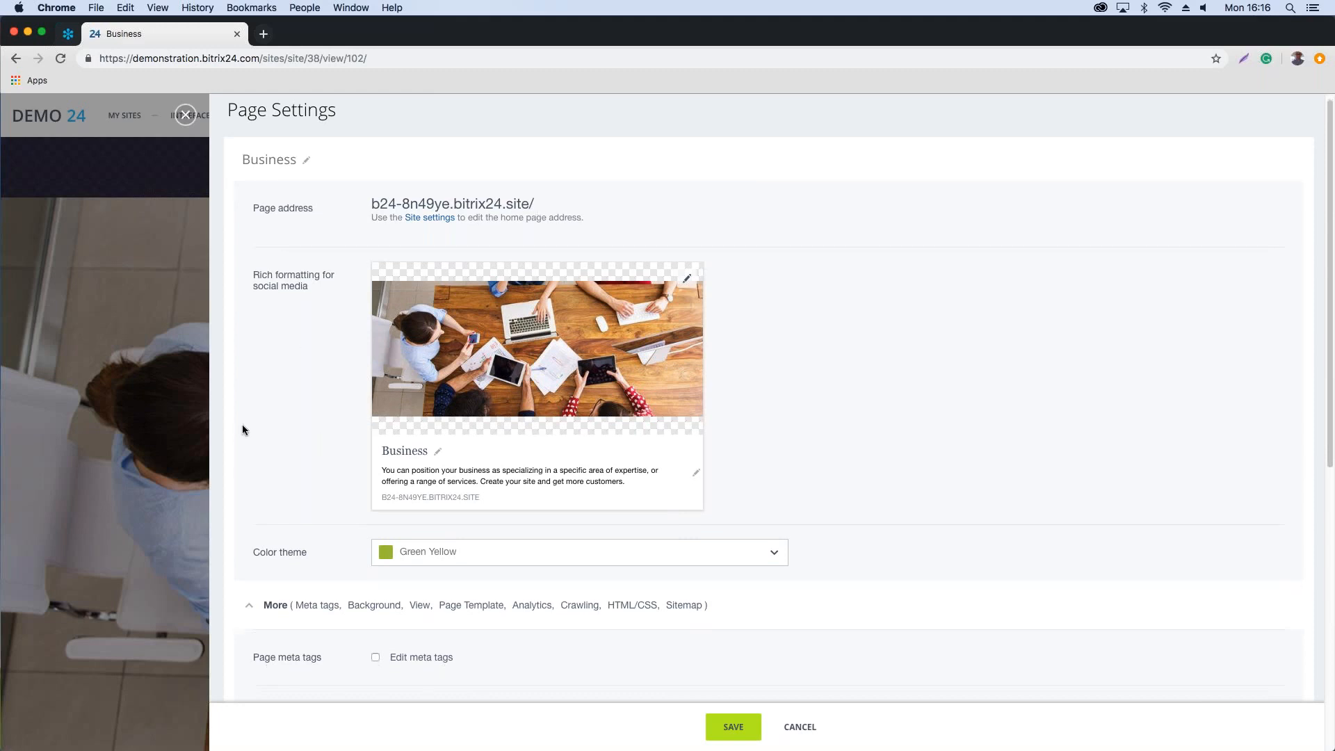
pyautogui.scroll(-1, 299, 507)
pyautogui.scroll(-3, 298, 510)
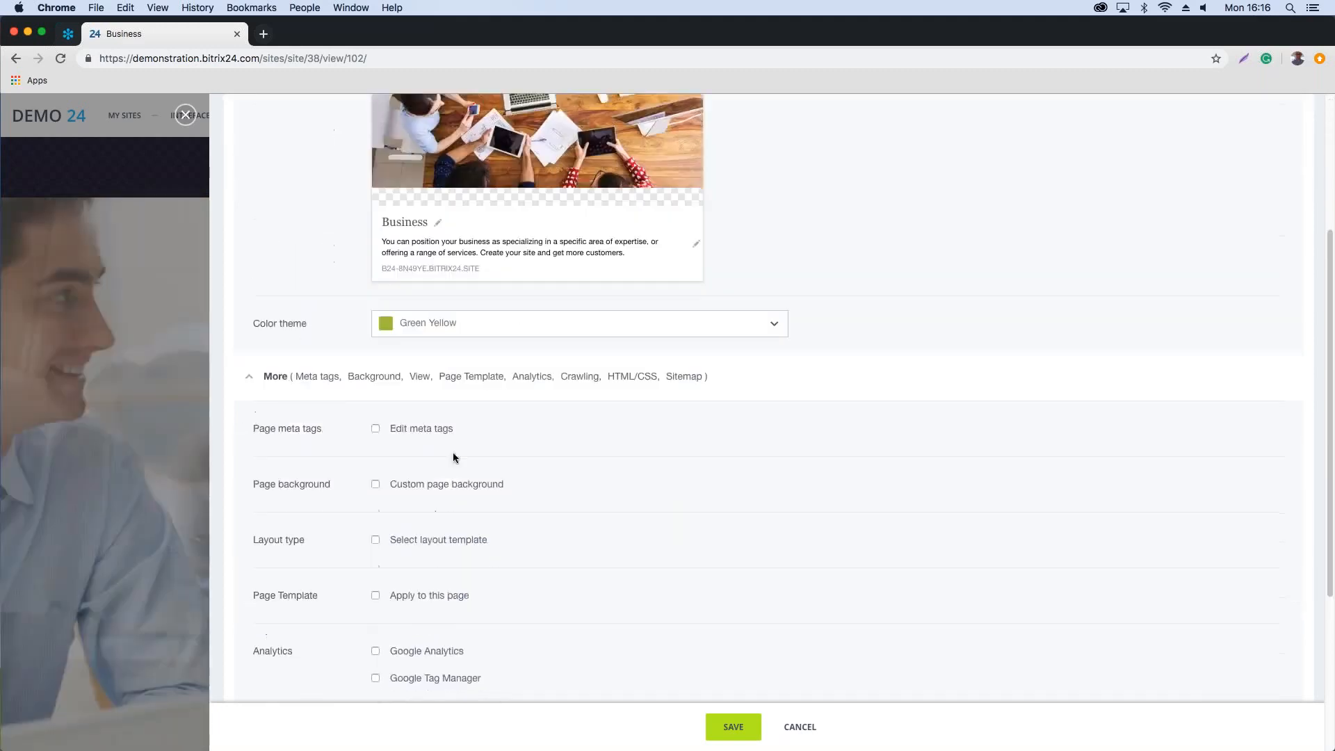
pyautogui.moveTo(254, 431); pyautogui.dragTo(374, 427)
pyautogui.click(376, 429)
pyautogui.click(1020, 574)
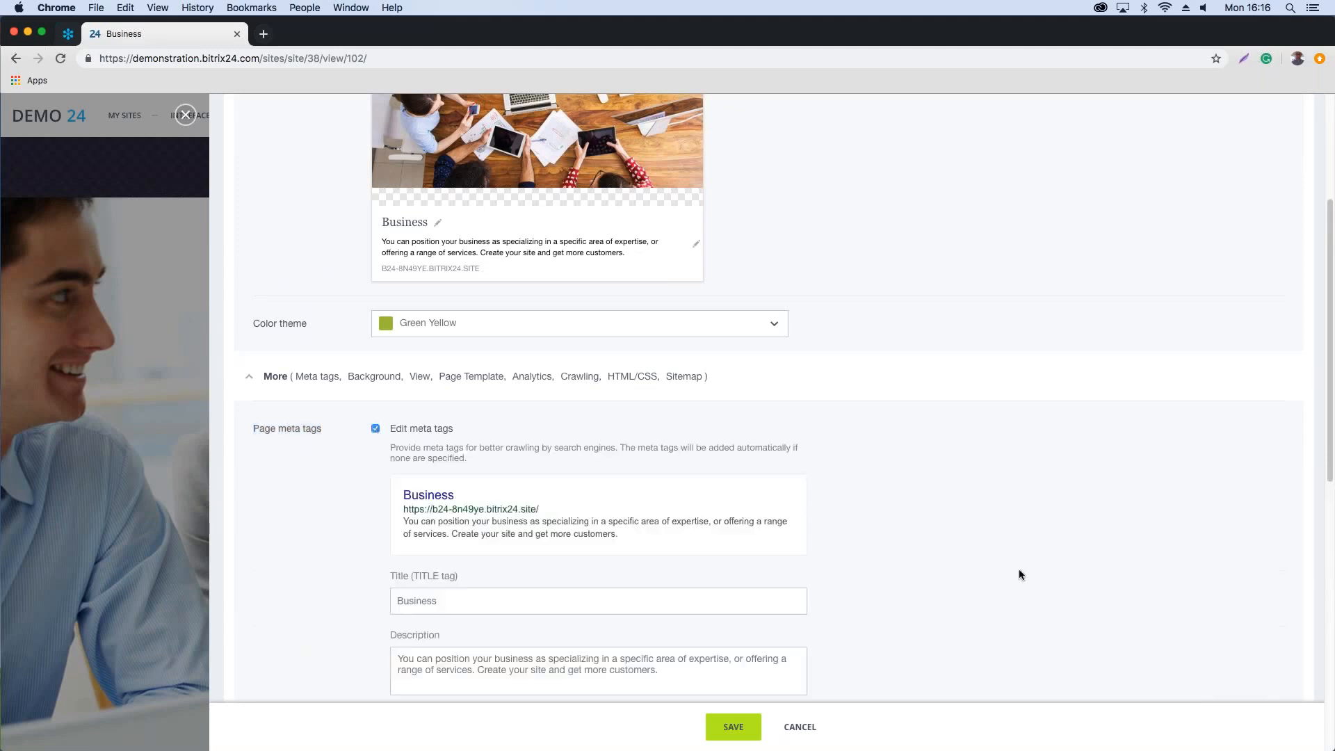
# Step: Review the page's title, description and keyword fields and the remaining additional settings, from page background to sitemap
pyautogui.scroll(-1, 960, 588)
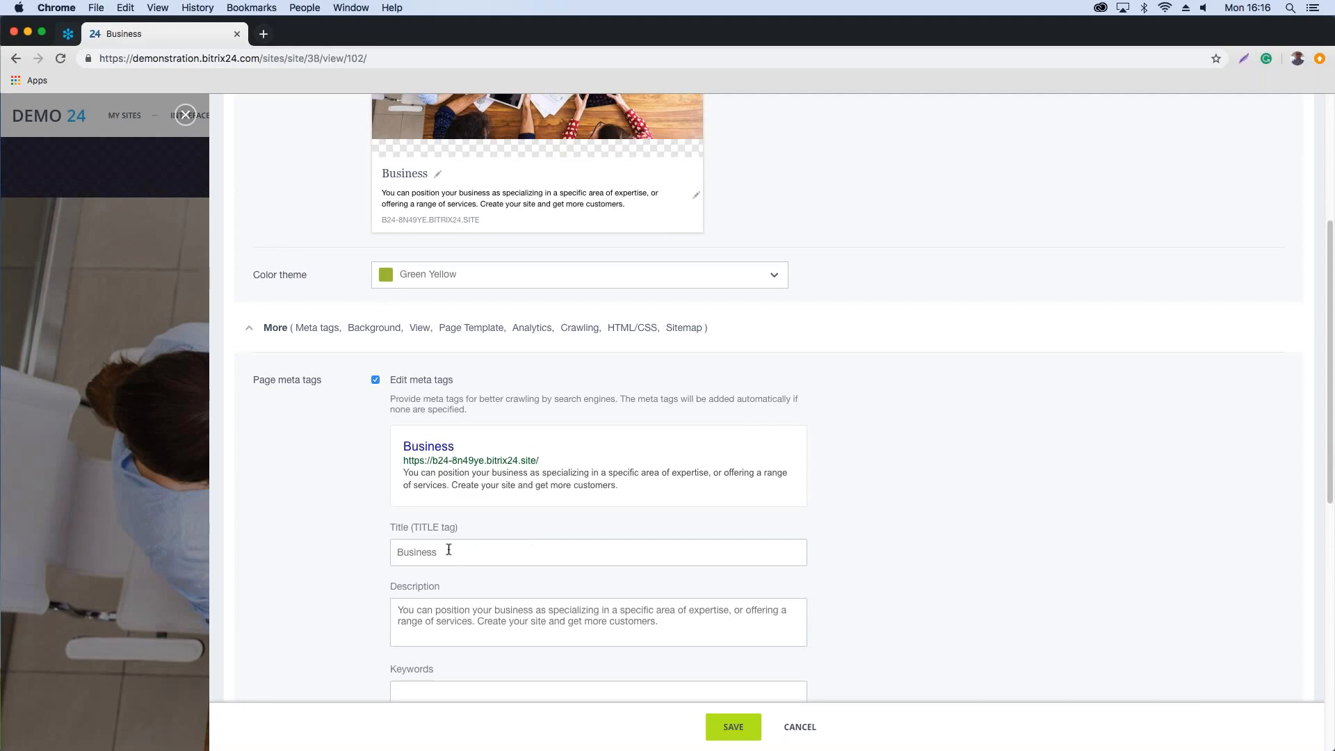
pyautogui.scroll(-2, 327, 541)
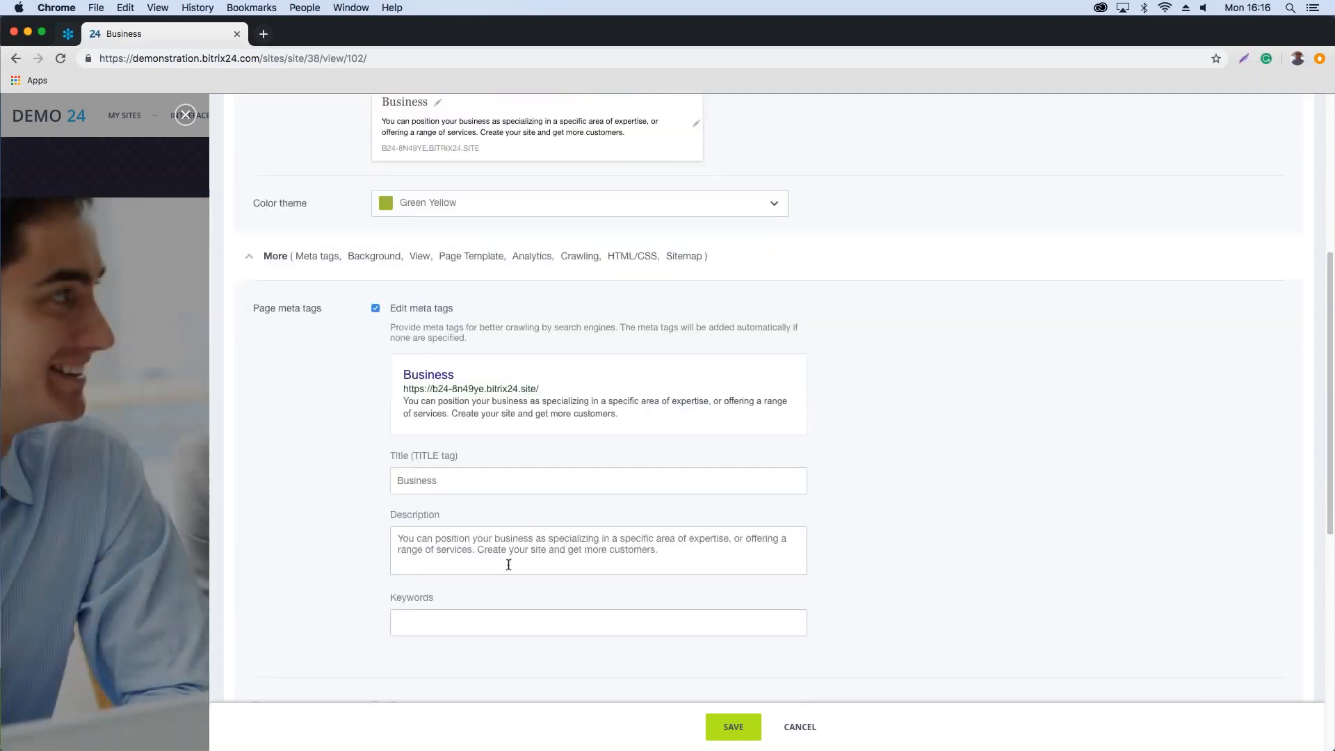
pyautogui.scroll(-3, 343, 598)
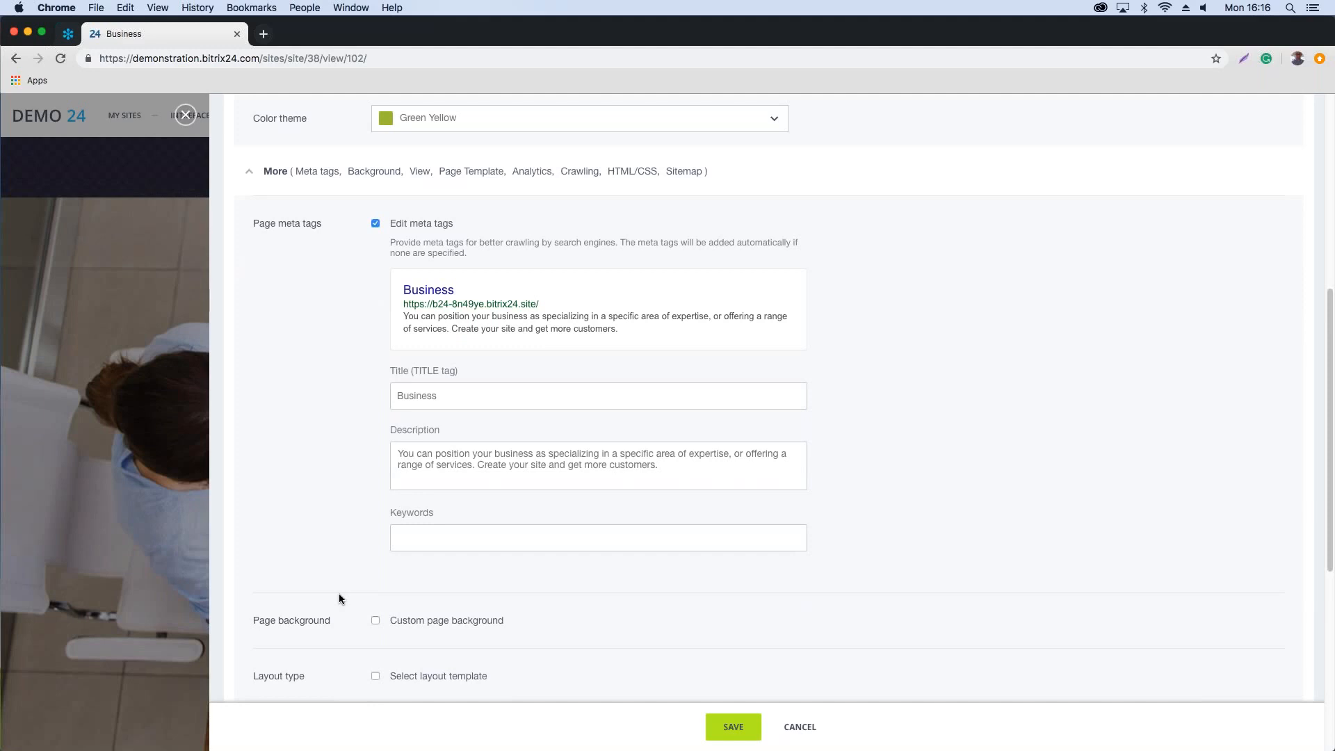
pyautogui.scroll(-2, 441, 579)
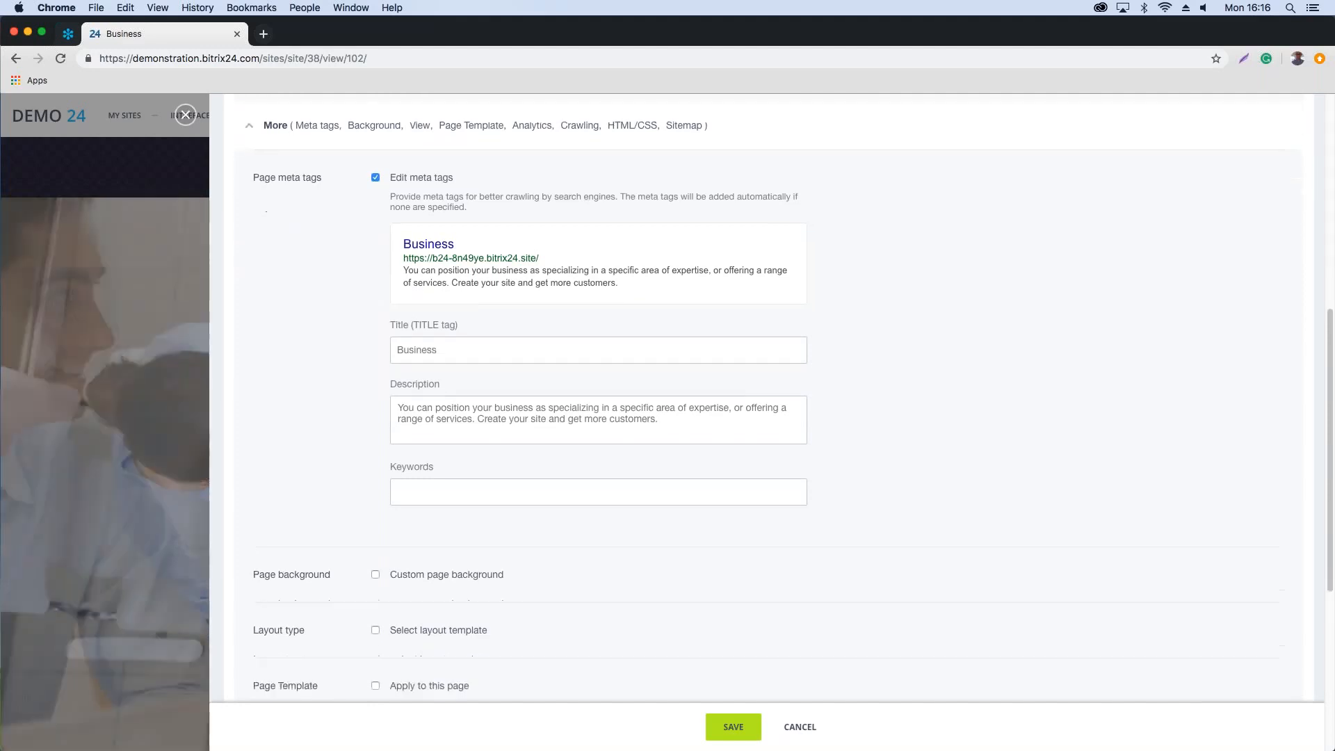
pyautogui.scroll(-4, 771, 390)
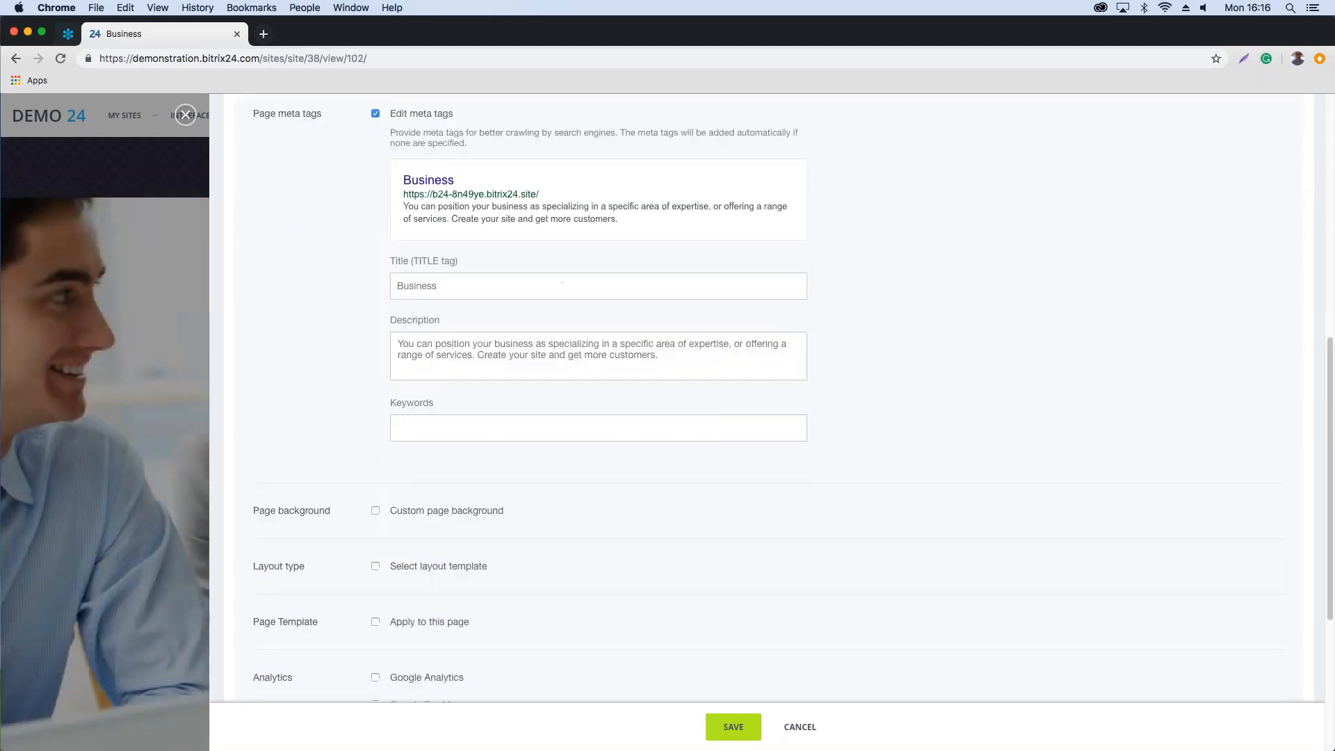
pyautogui.scroll(-1, 793, 386)
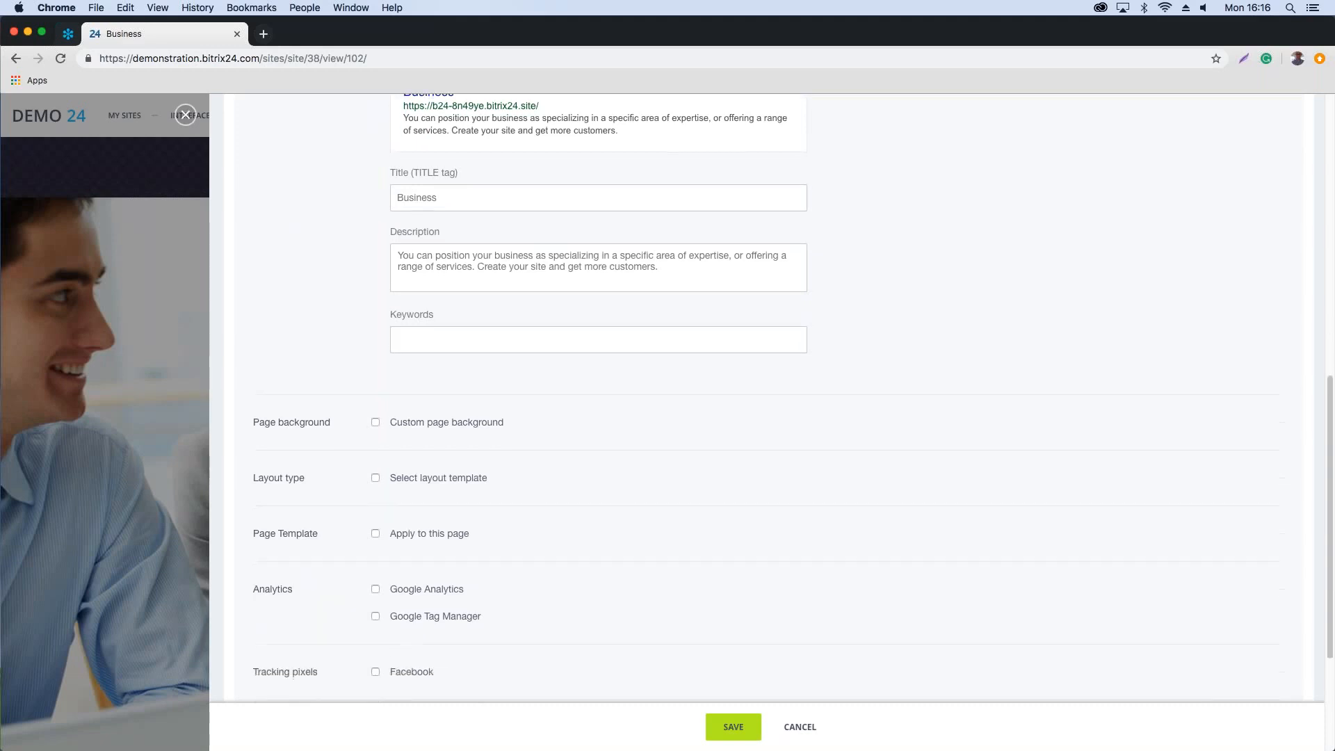
pyautogui.scroll(-6, 765, 417)
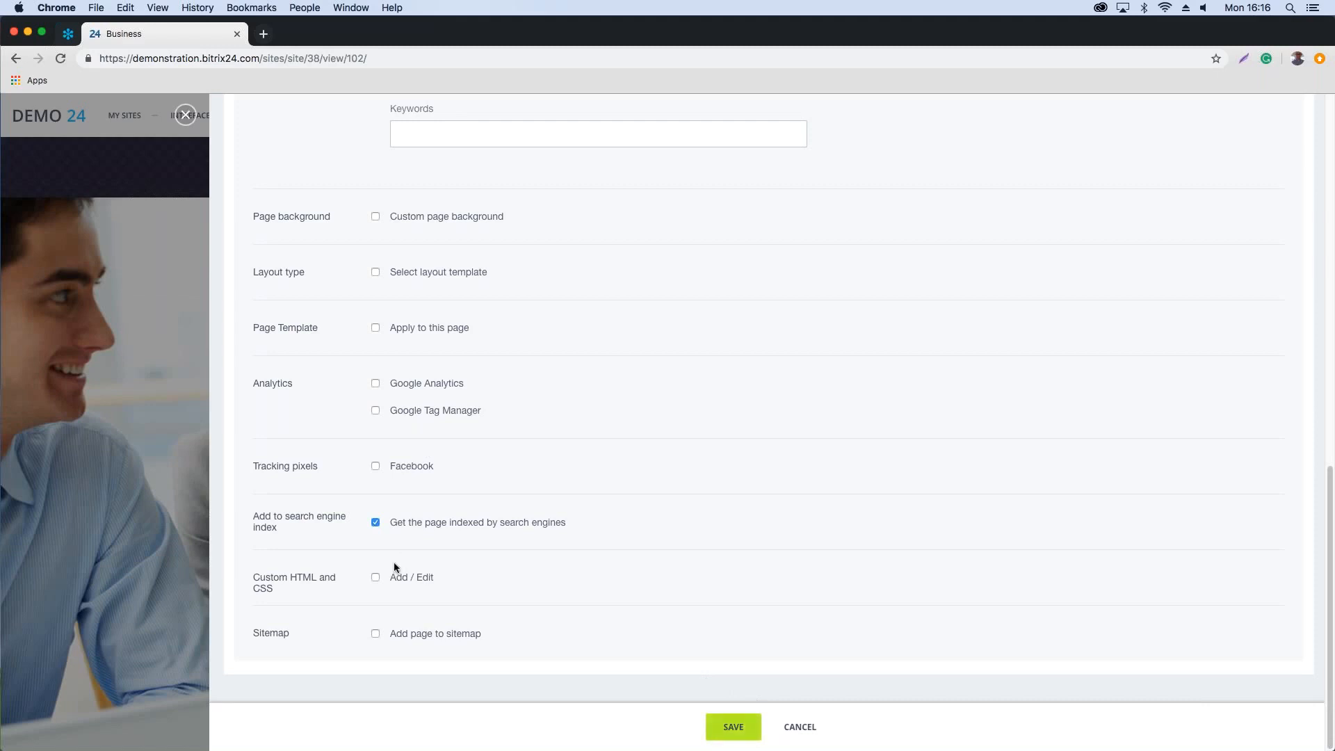
# Step: Enable custom HTML and CSS to view its code fields, disable it again and save the page settings
pyautogui.moveTo(277, 592); pyautogui.dragTo(254, 577)
pyautogui.click(376, 578)
pyautogui.scroll(-3, 448, 612)
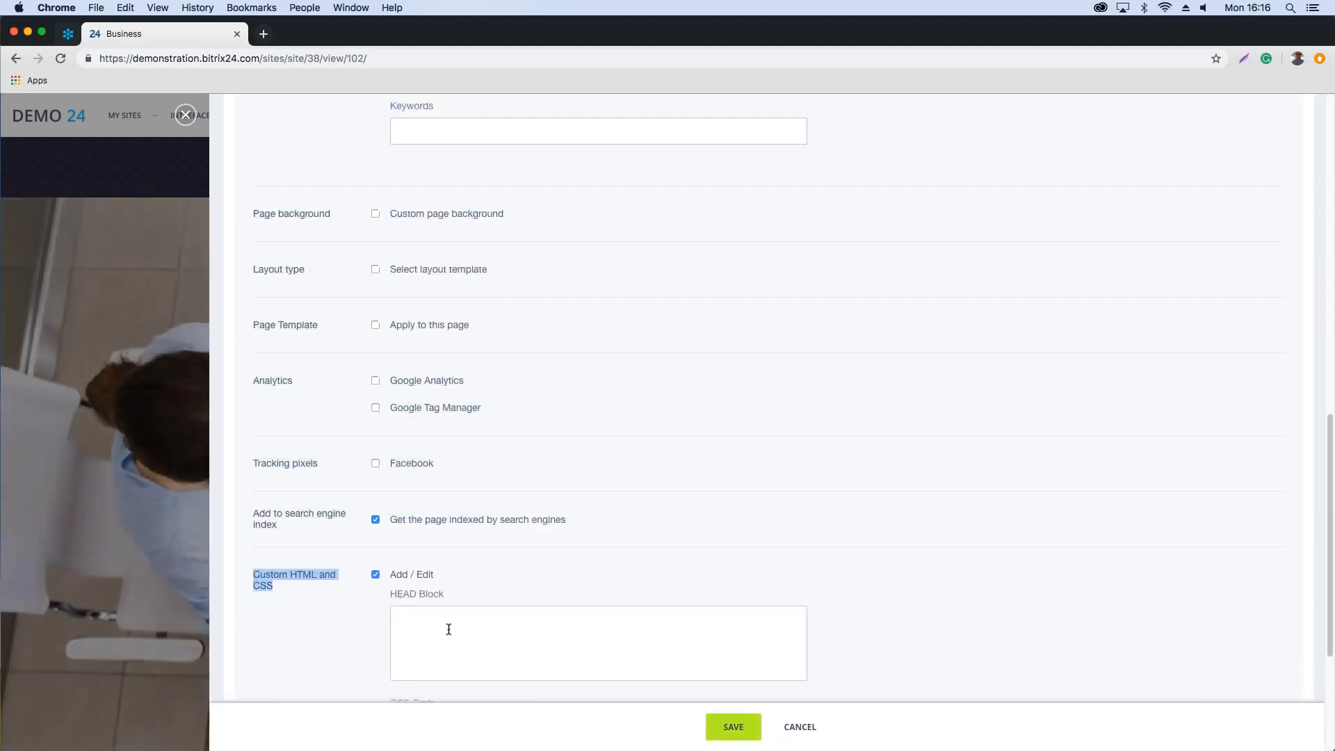
pyautogui.click(376, 429)
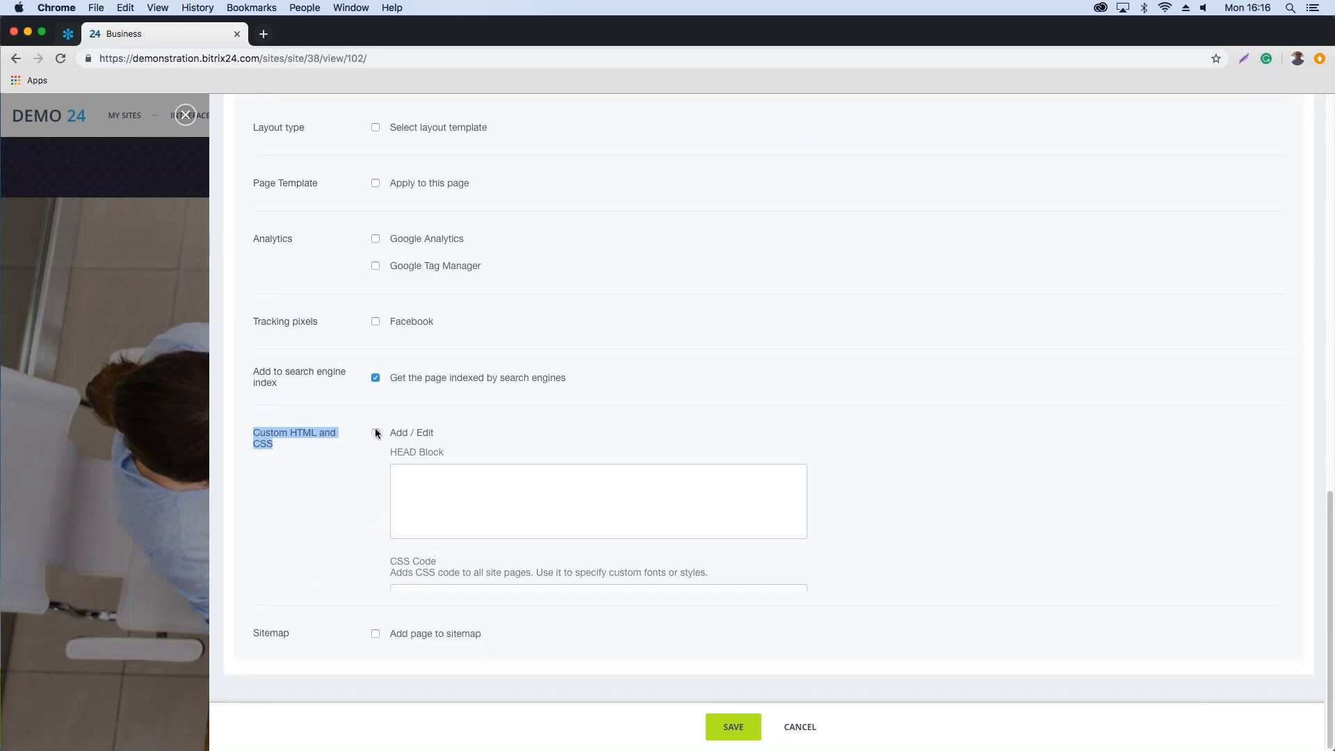
pyautogui.click(728, 723)
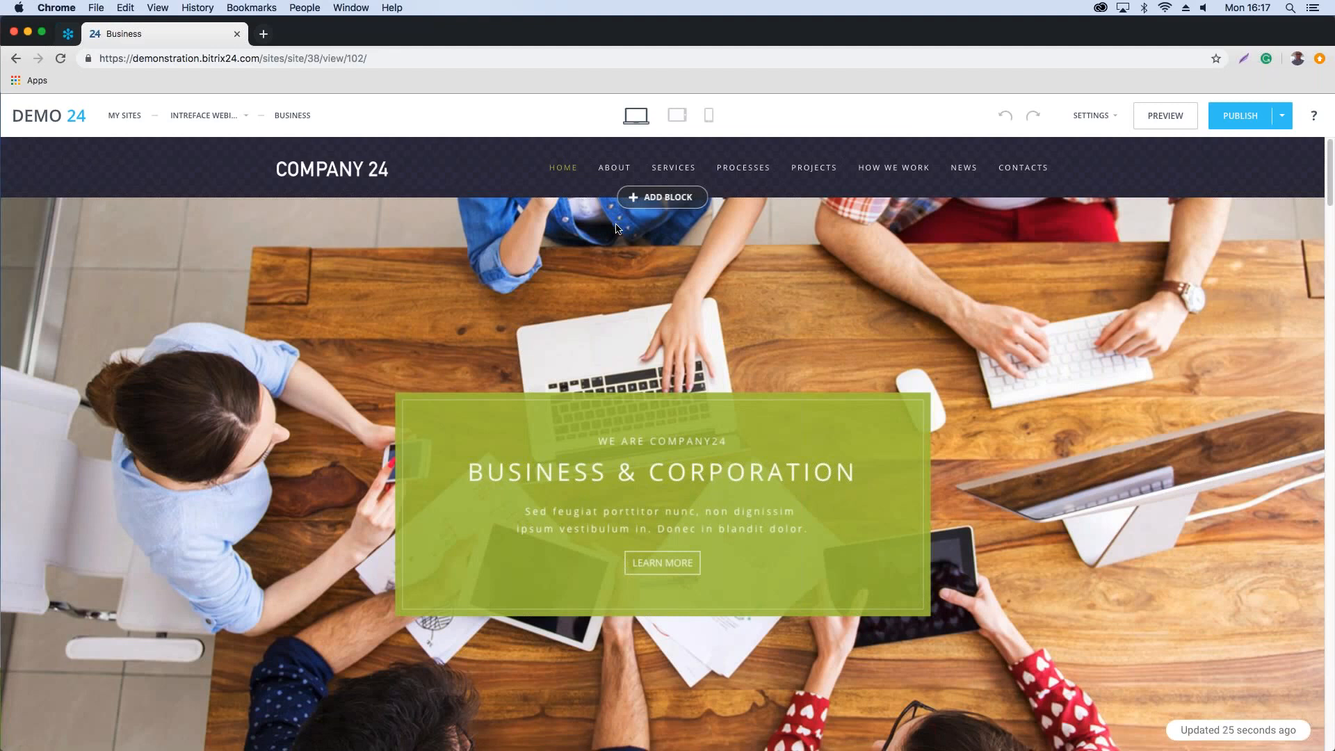
# Step: Start adding a block directly below the Our Contacts heading and show the CRM form block designs
pyautogui.scroll(-5, 82, 257)
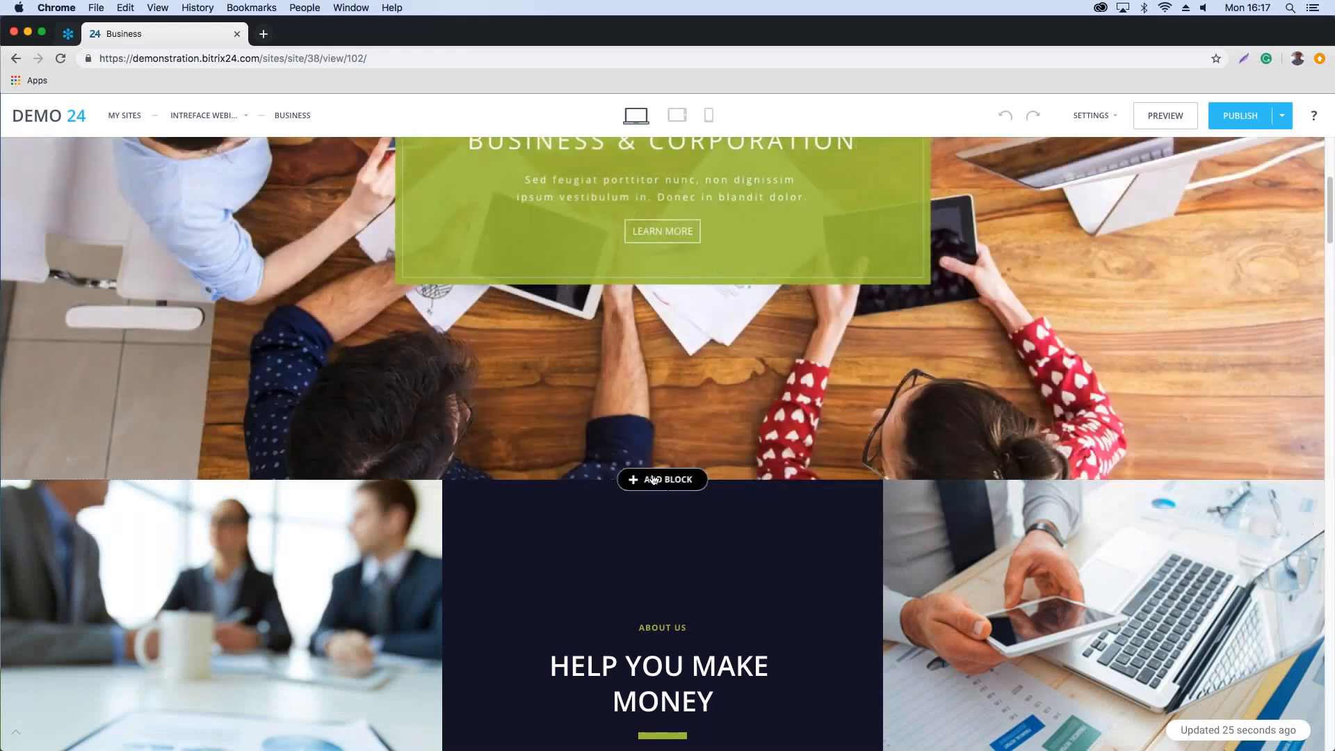
pyautogui.scroll(-5, 548, 448)
pyautogui.scroll(-15, 548, 448)
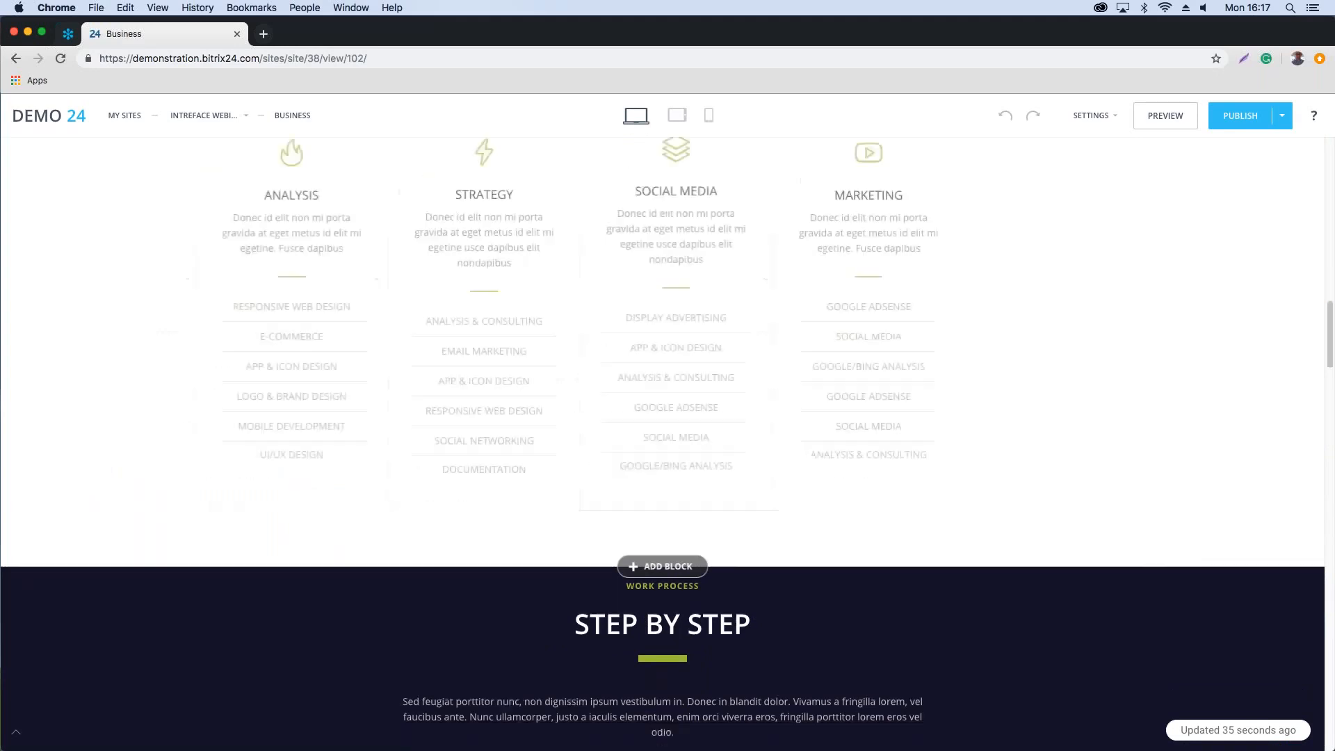
pyautogui.scroll(-20, 548, 448)
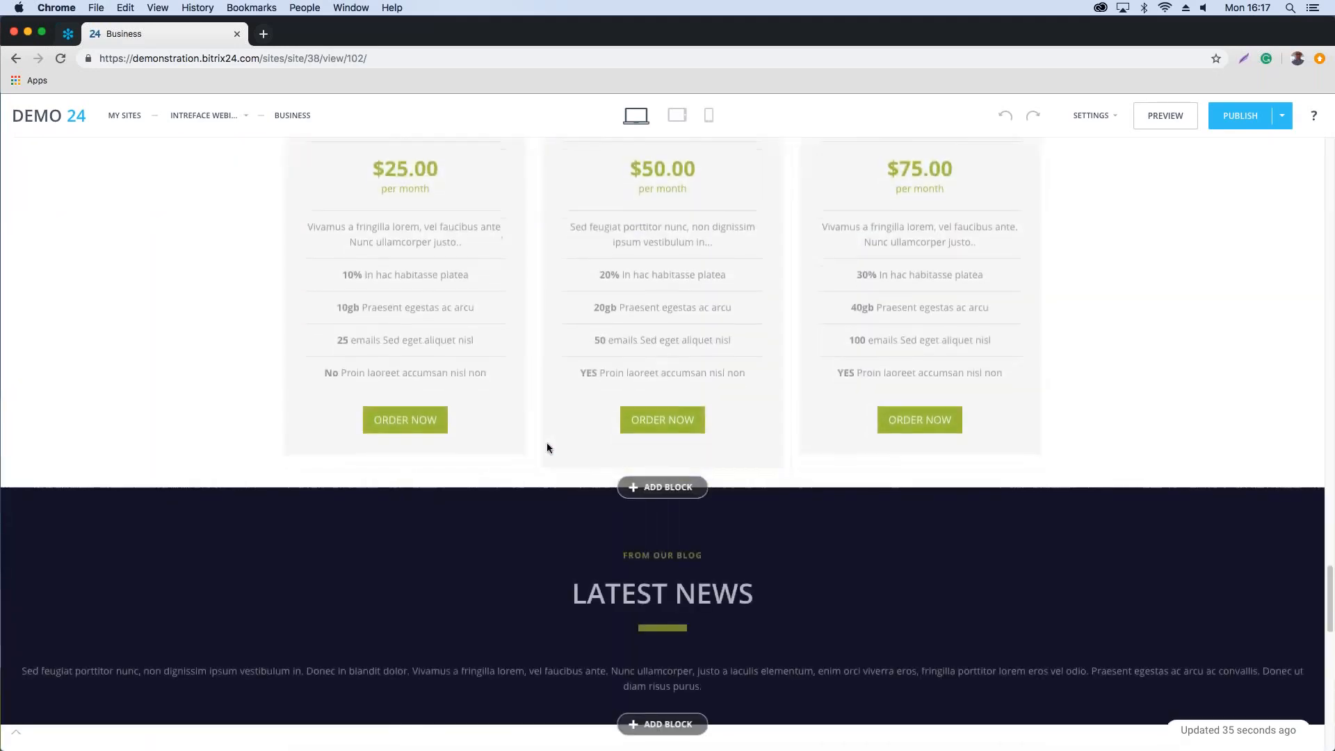
pyautogui.scroll(-1, 548, 448)
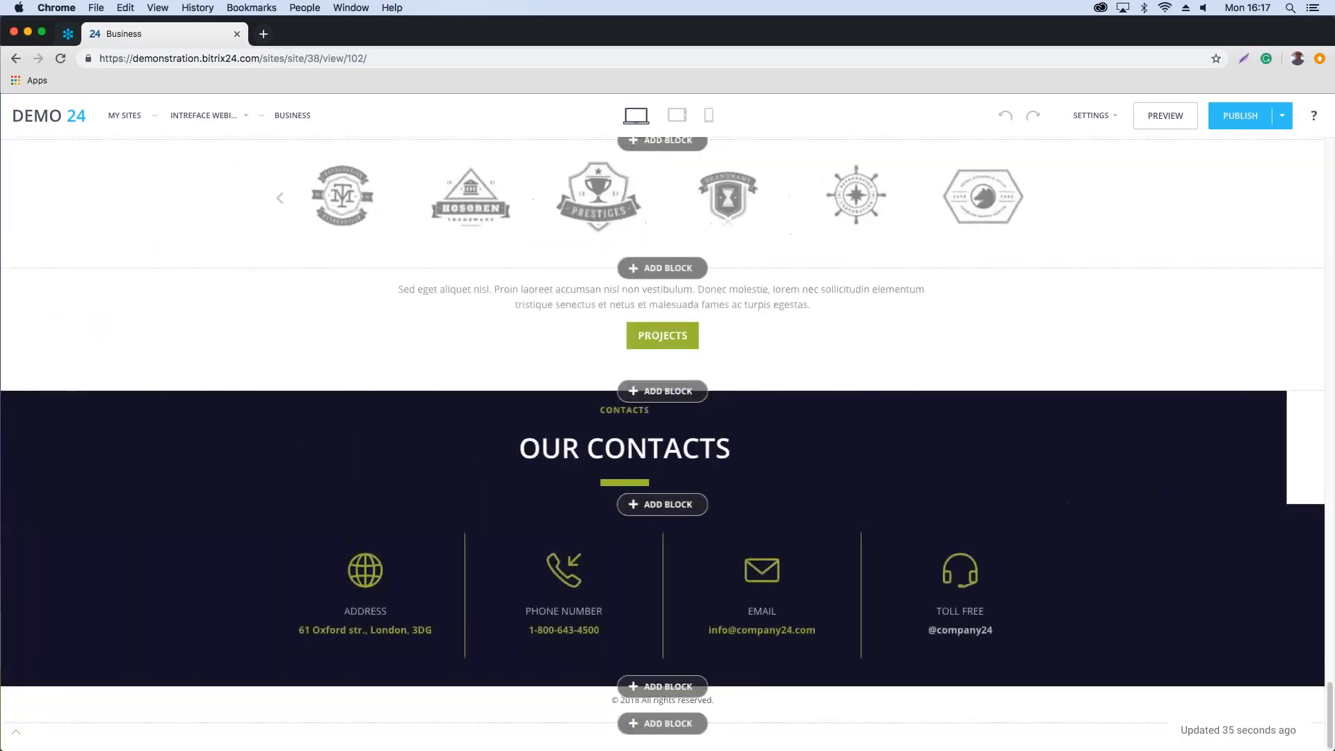
pyautogui.click(668, 511)
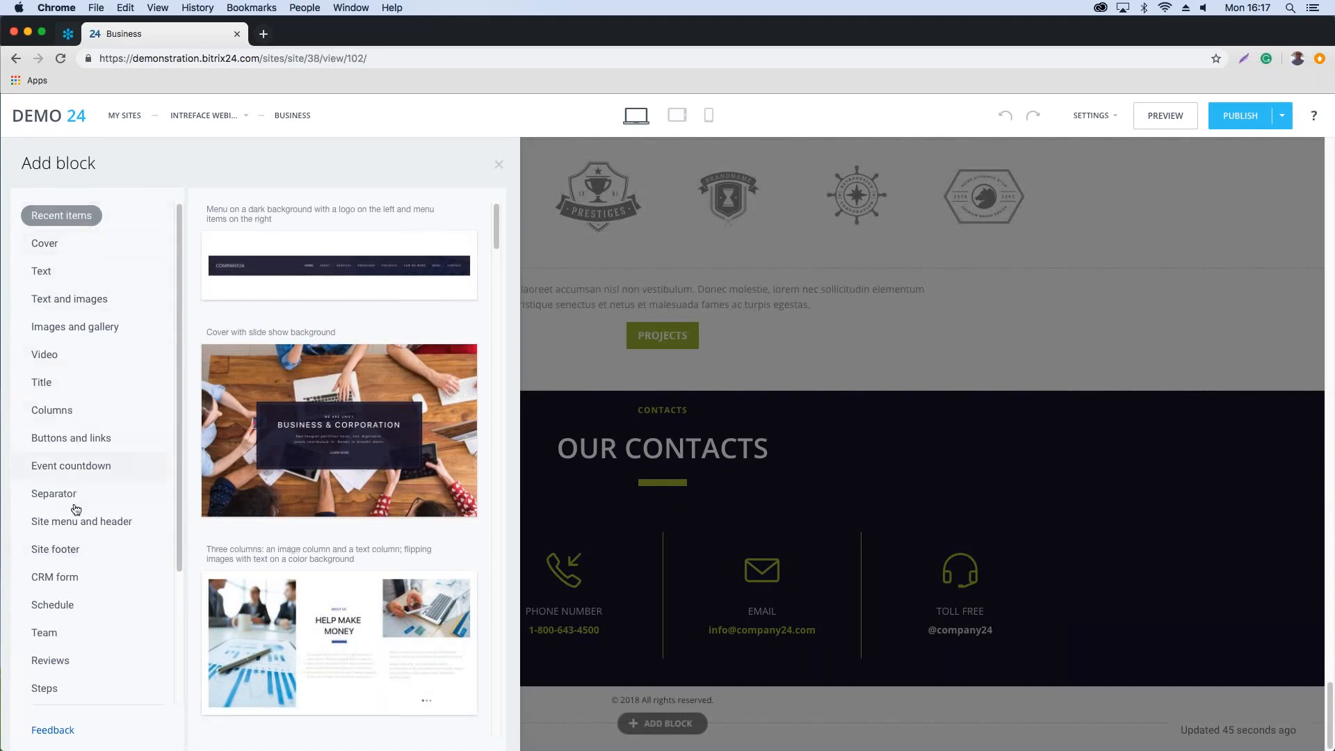
pyautogui.click(57, 579)
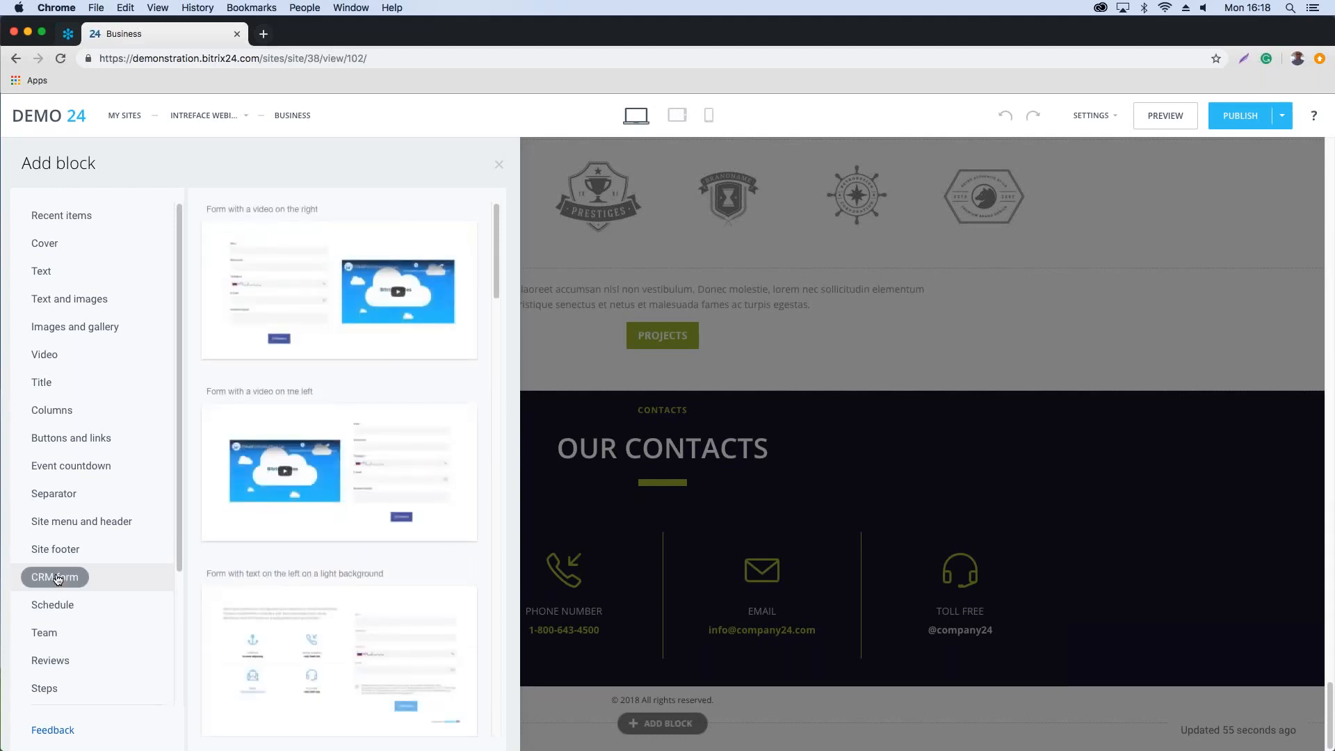
# Step: Compare the CRM form designs and add the "Centered form on a color background" block below the Our Contacts heading
pyautogui.scroll(-5, 268, 379)
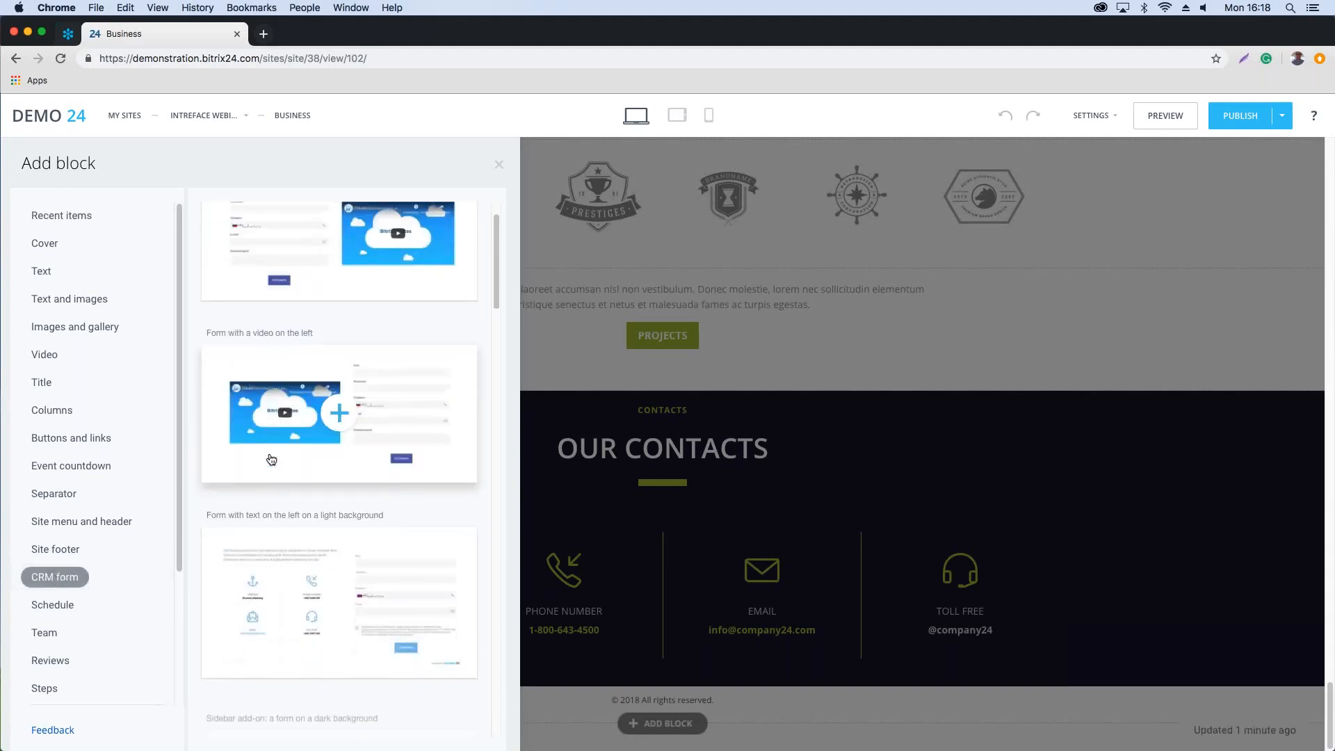
pyautogui.scroll(-6, 272, 459)
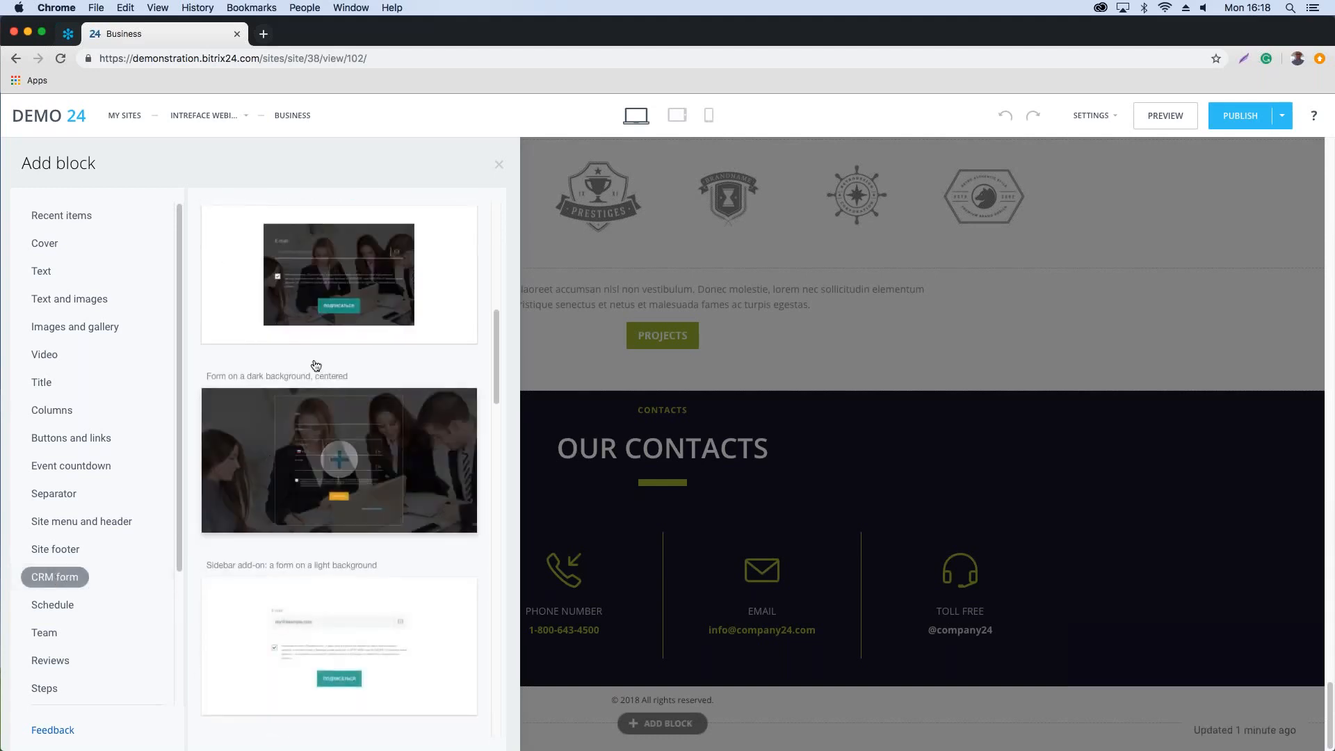
pyautogui.scroll(-6, 304, 470)
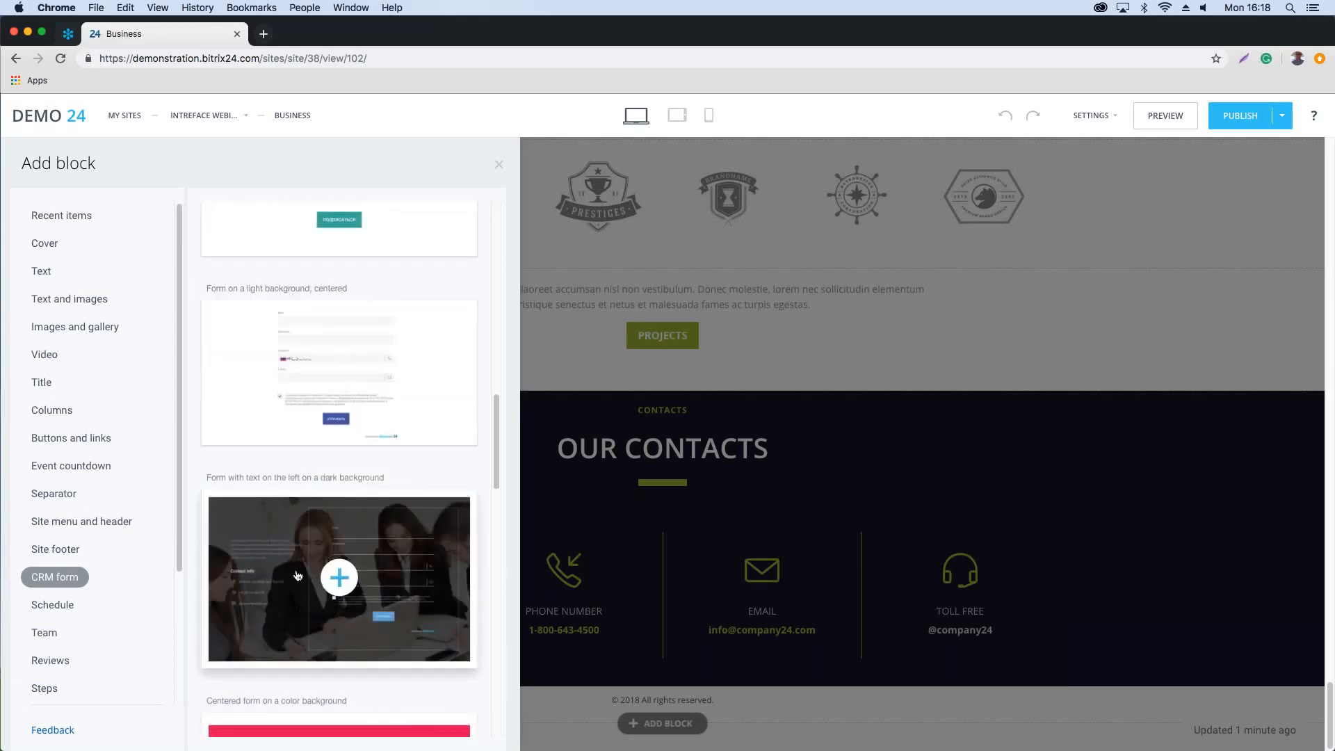
pyautogui.scroll(-3, 298, 576)
pyautogui.scroll(-1, 313, 486)
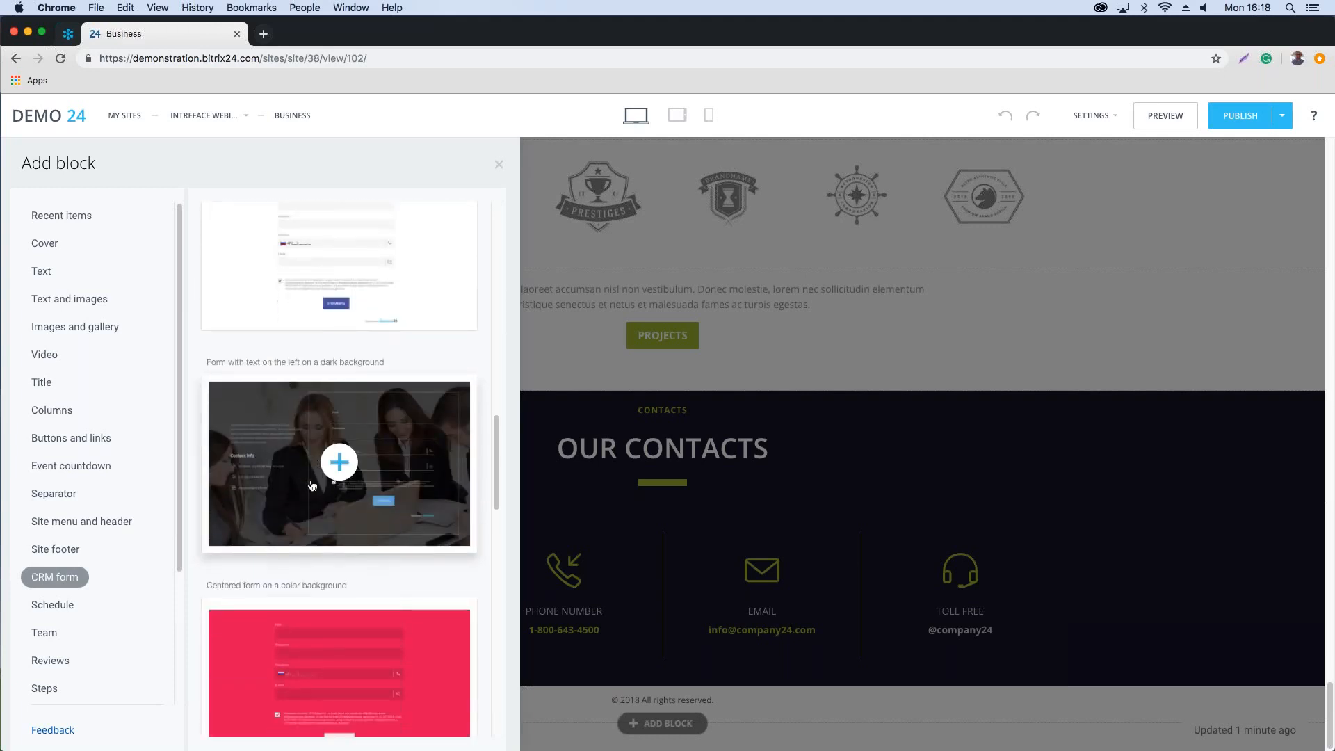
pyautogui.scroll(-20, 312, 486)
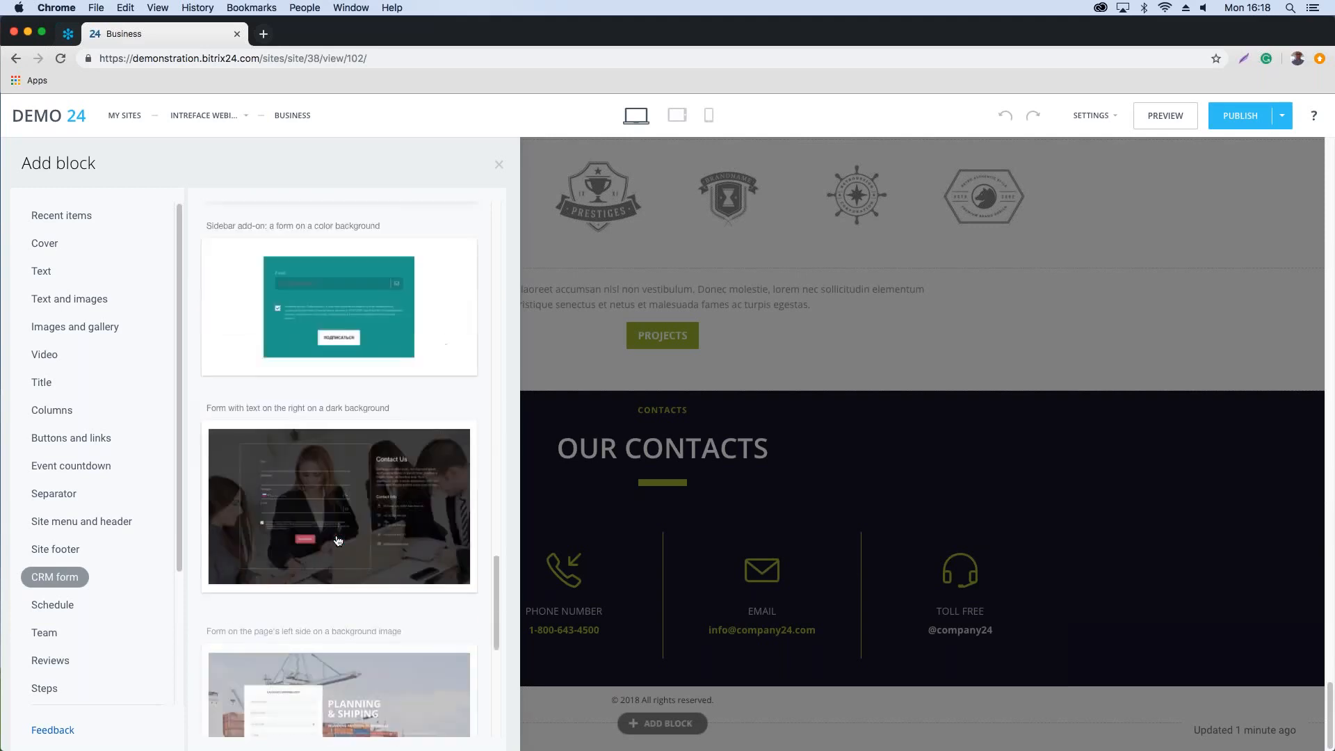
pyautogui.scroll(-10, 338, 541)
pyautogui.scroll(6, 338, 541)
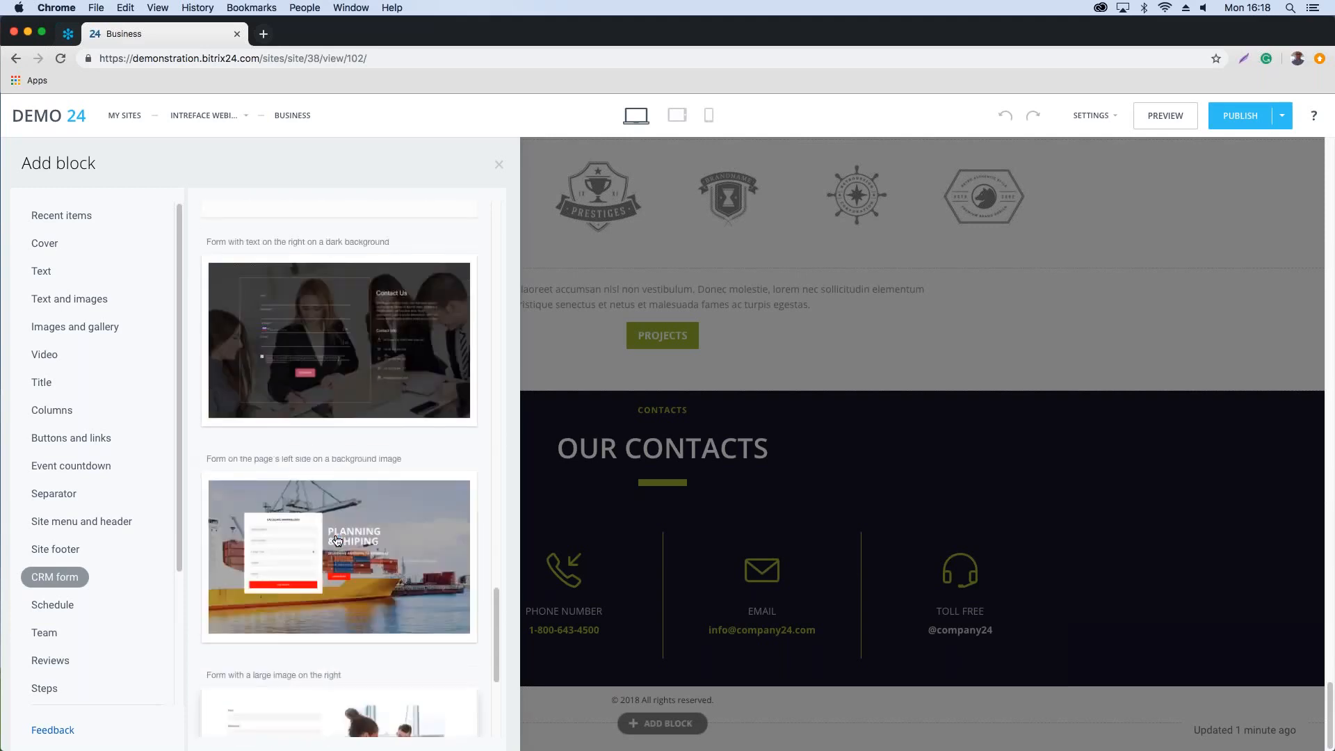
pyautogui.scroll(20, 338, 541)
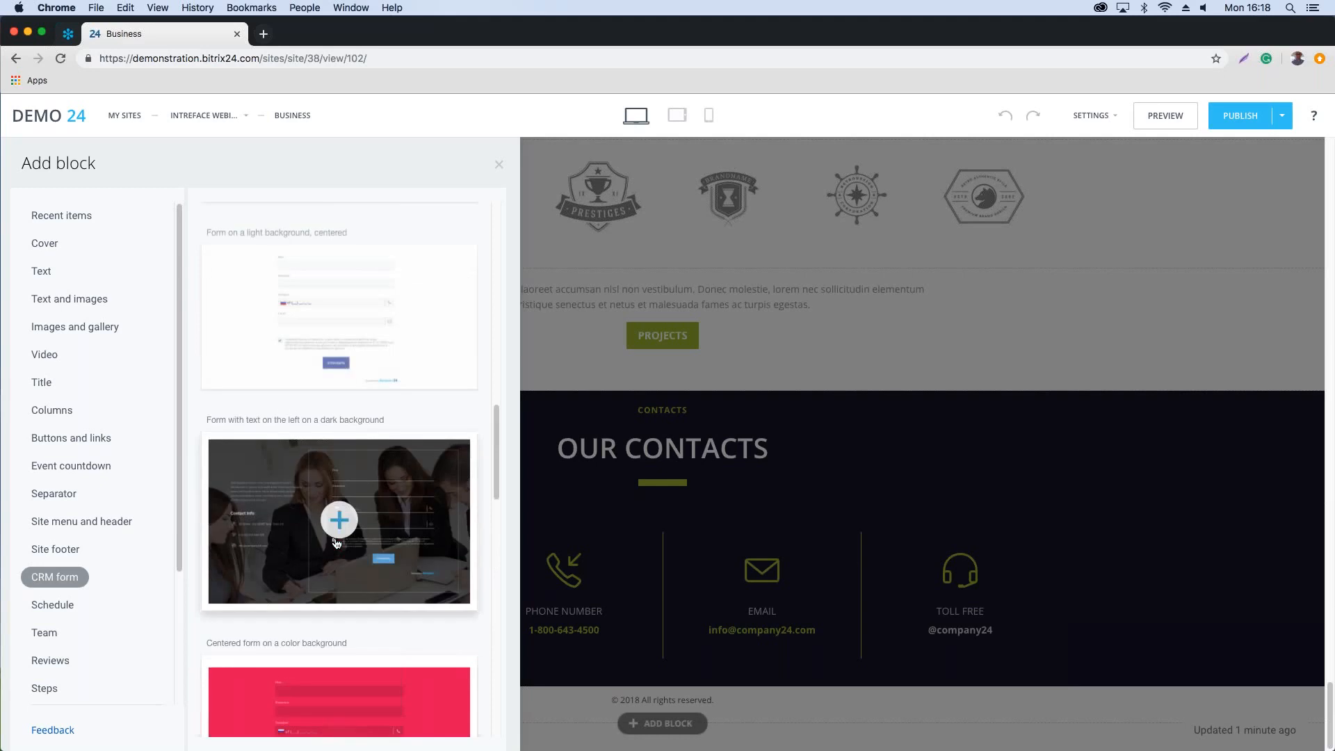
pyautogui.scroll(-3, 338, 546)
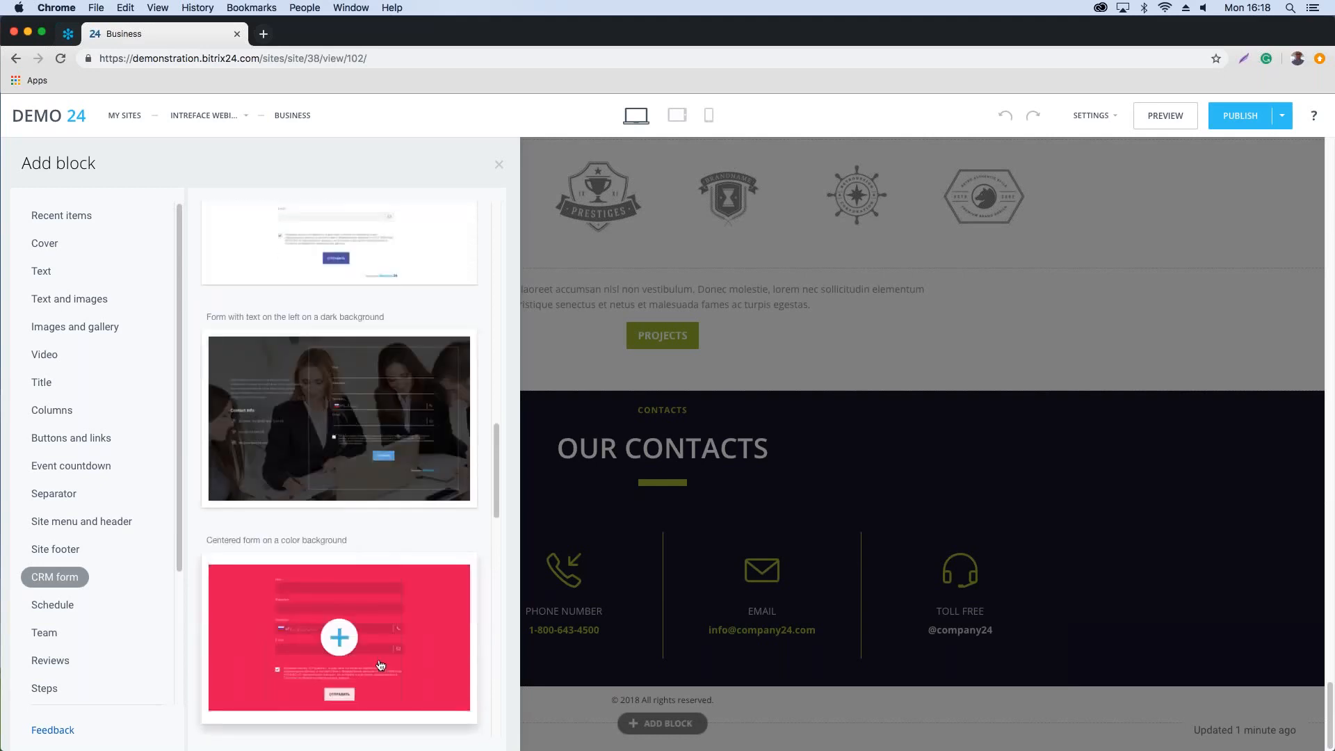
pyautogui.click(339, 637)
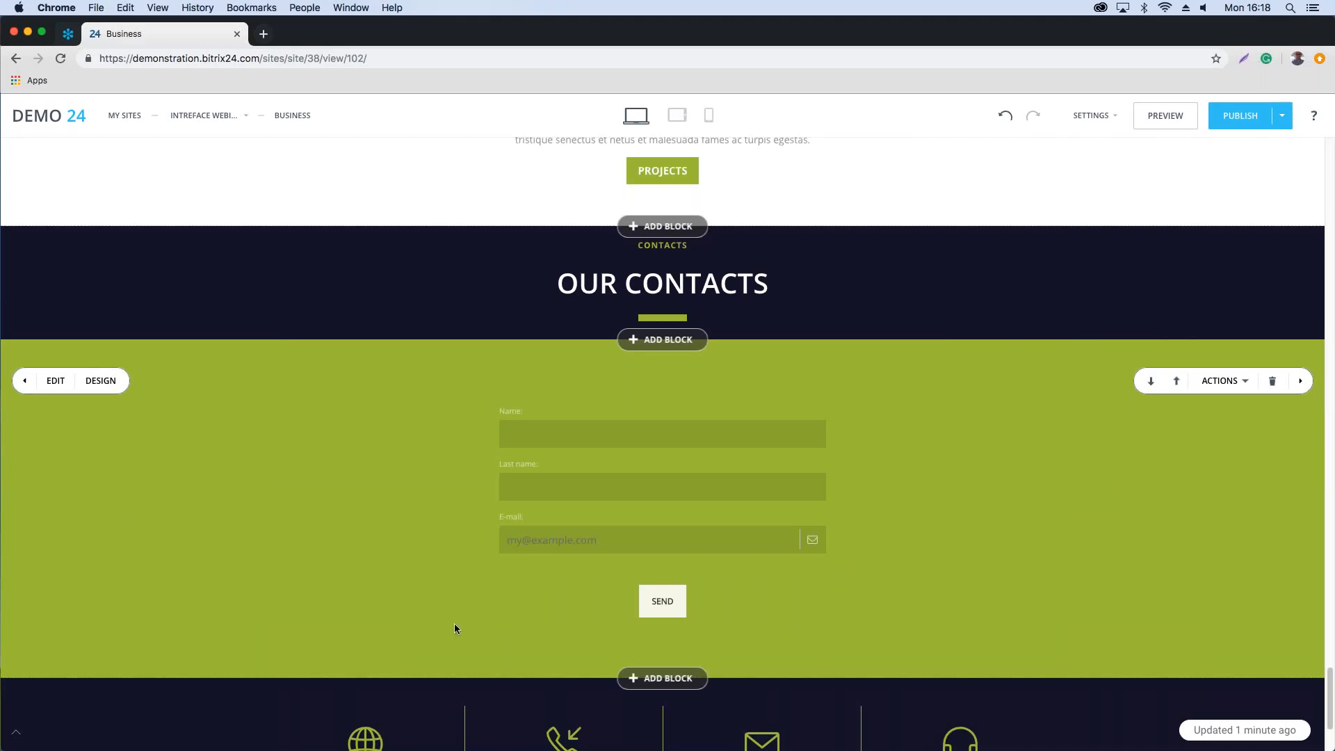
# Step: View the CRM form block's design settings, switch the block's CRM form to Free Cake Recipes and save
pyautogui.click(102, 382)
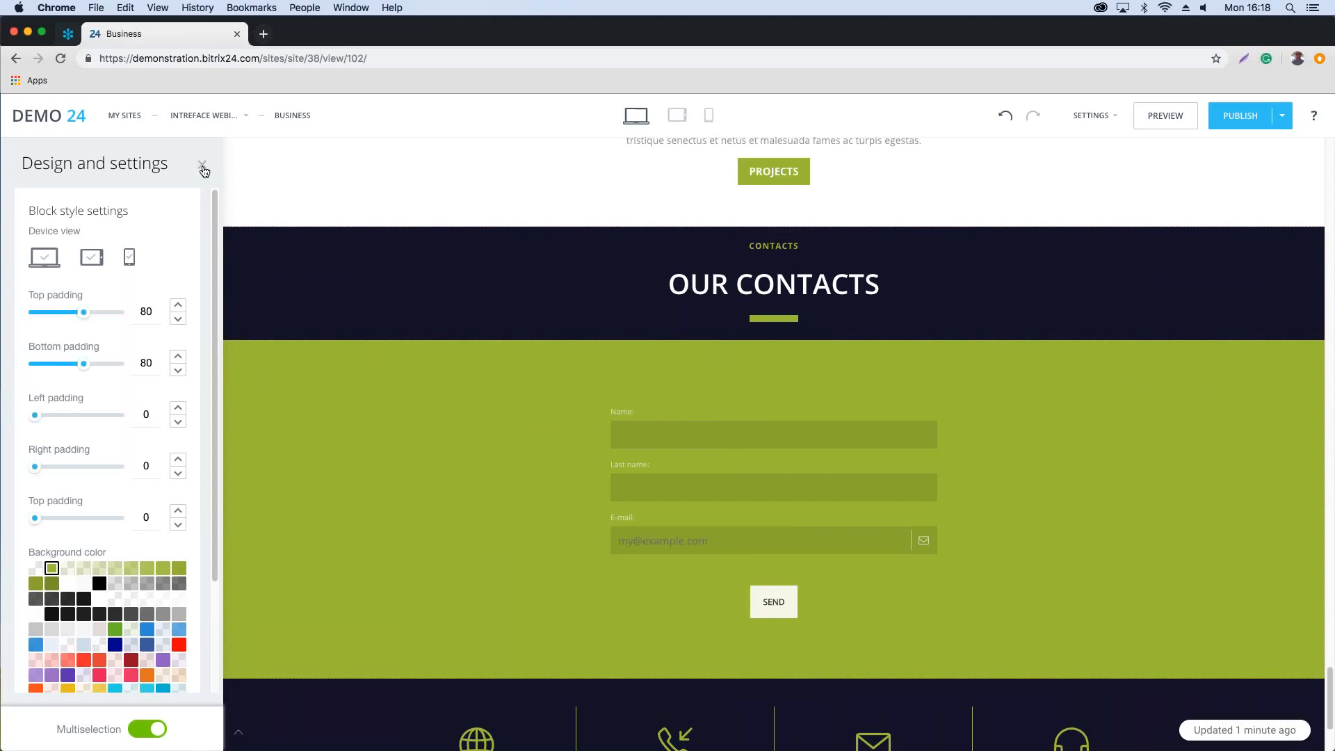
pyautogui.click(203, 167)
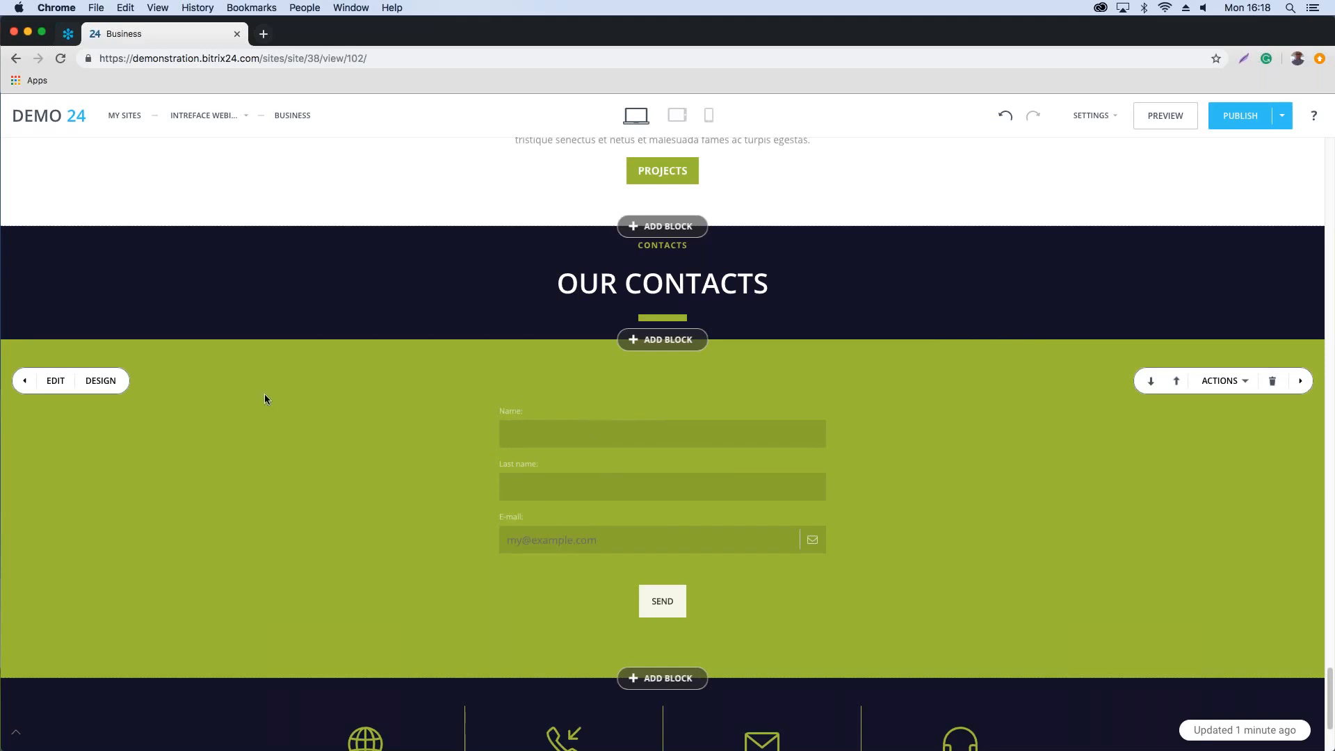
pyautogui.click(55, 383)
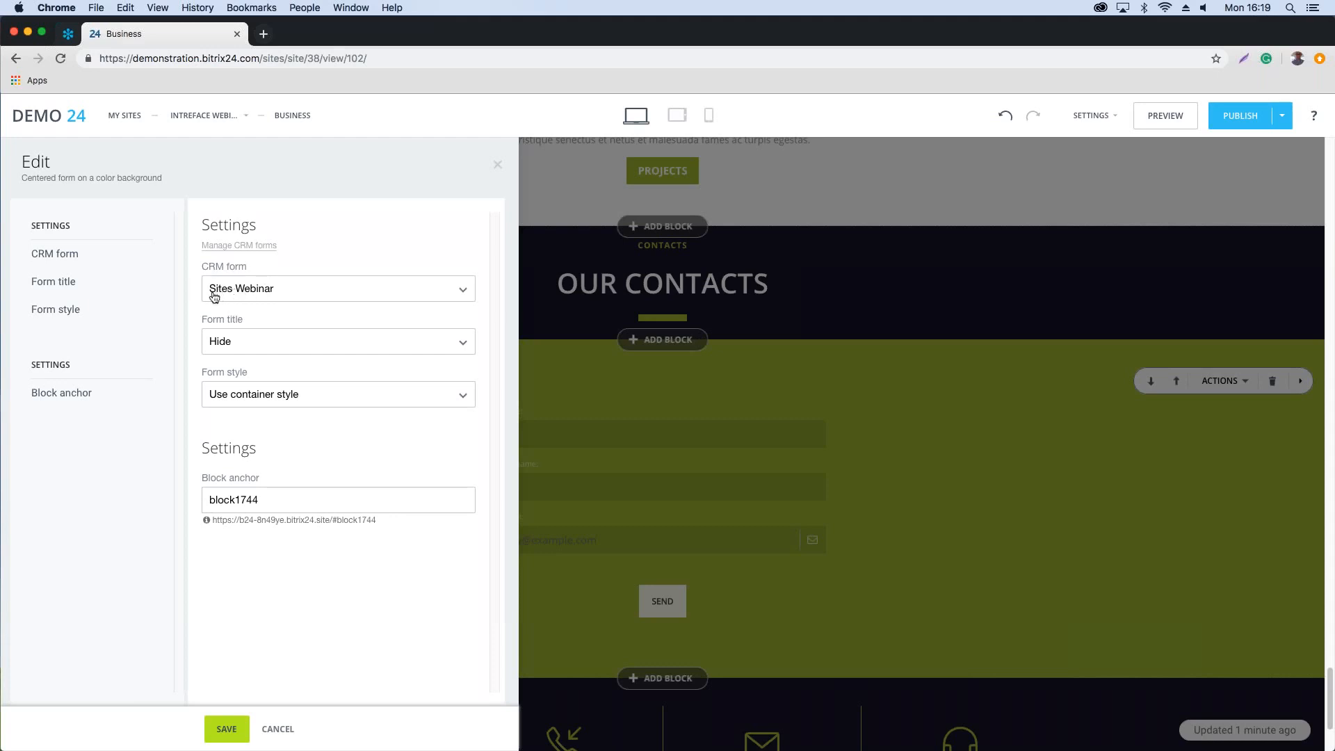
pyautogui.click(289, 294)
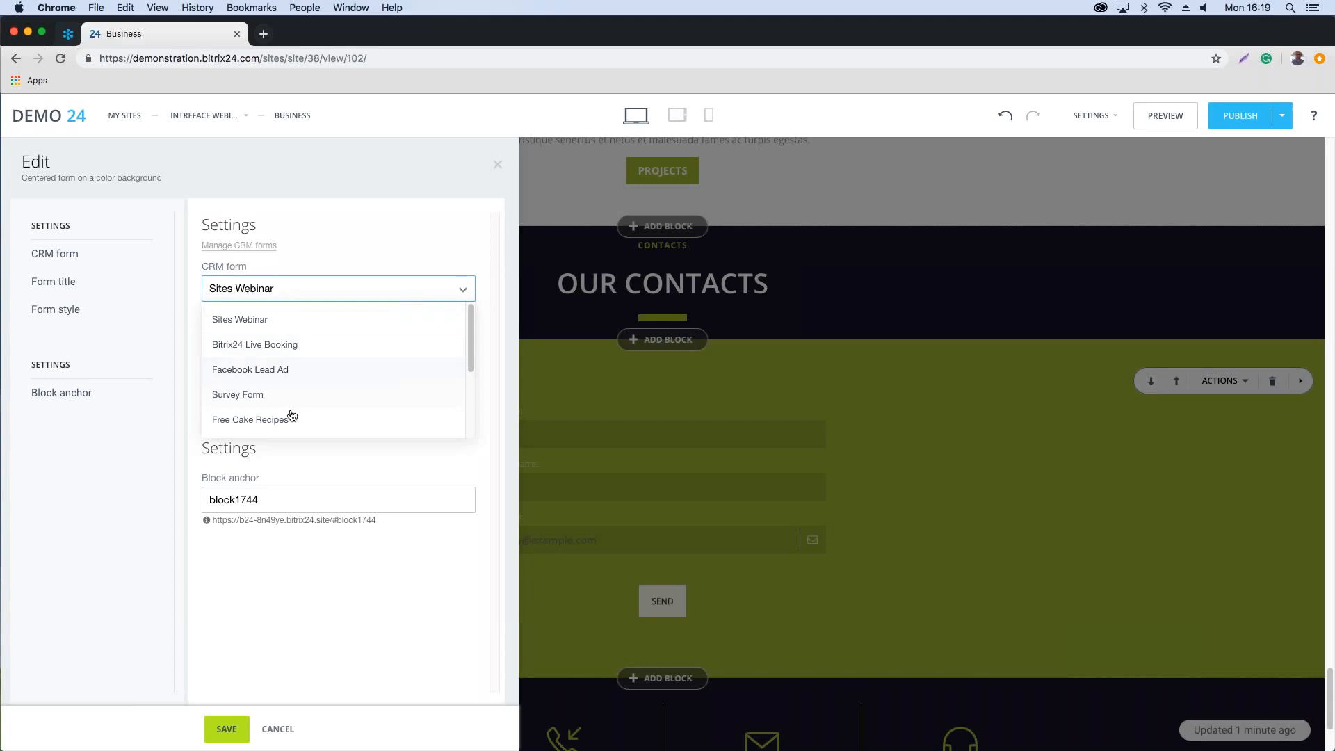
pyautogui.click(258, 421)
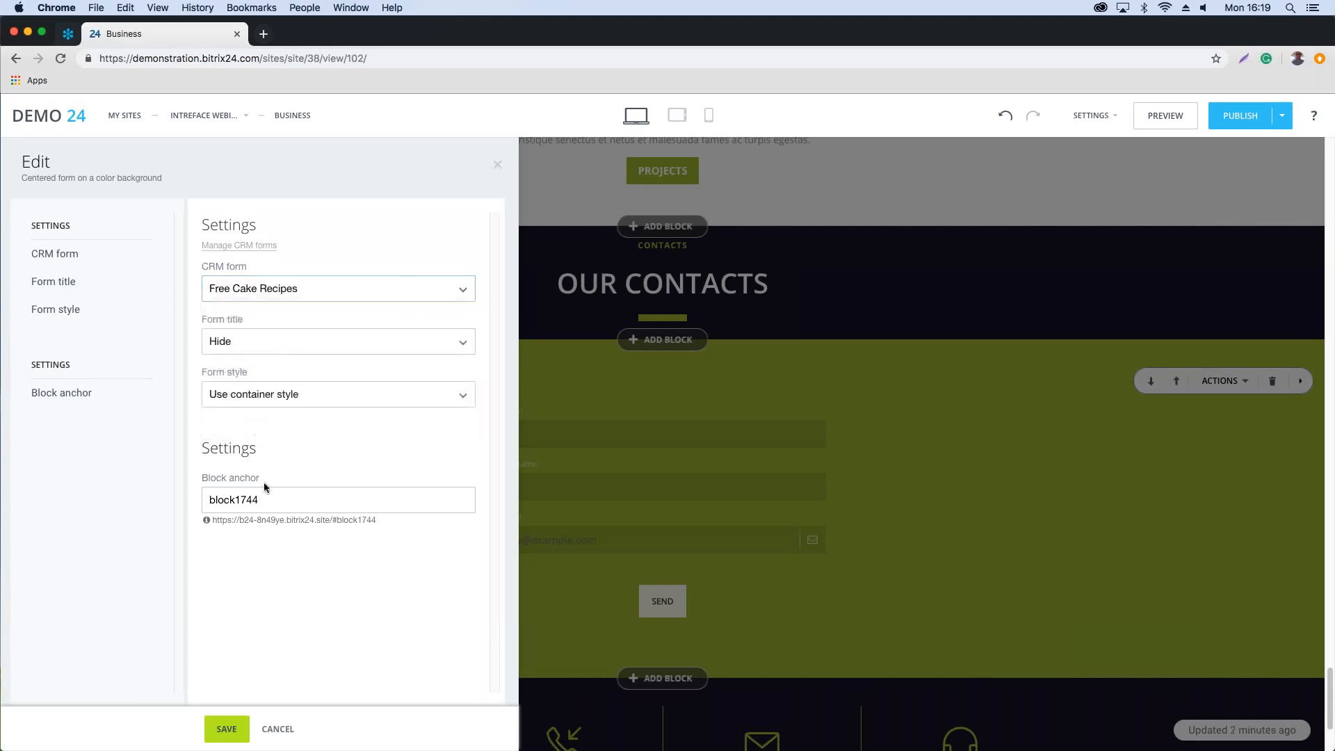
pyautogui.click(227, 728)
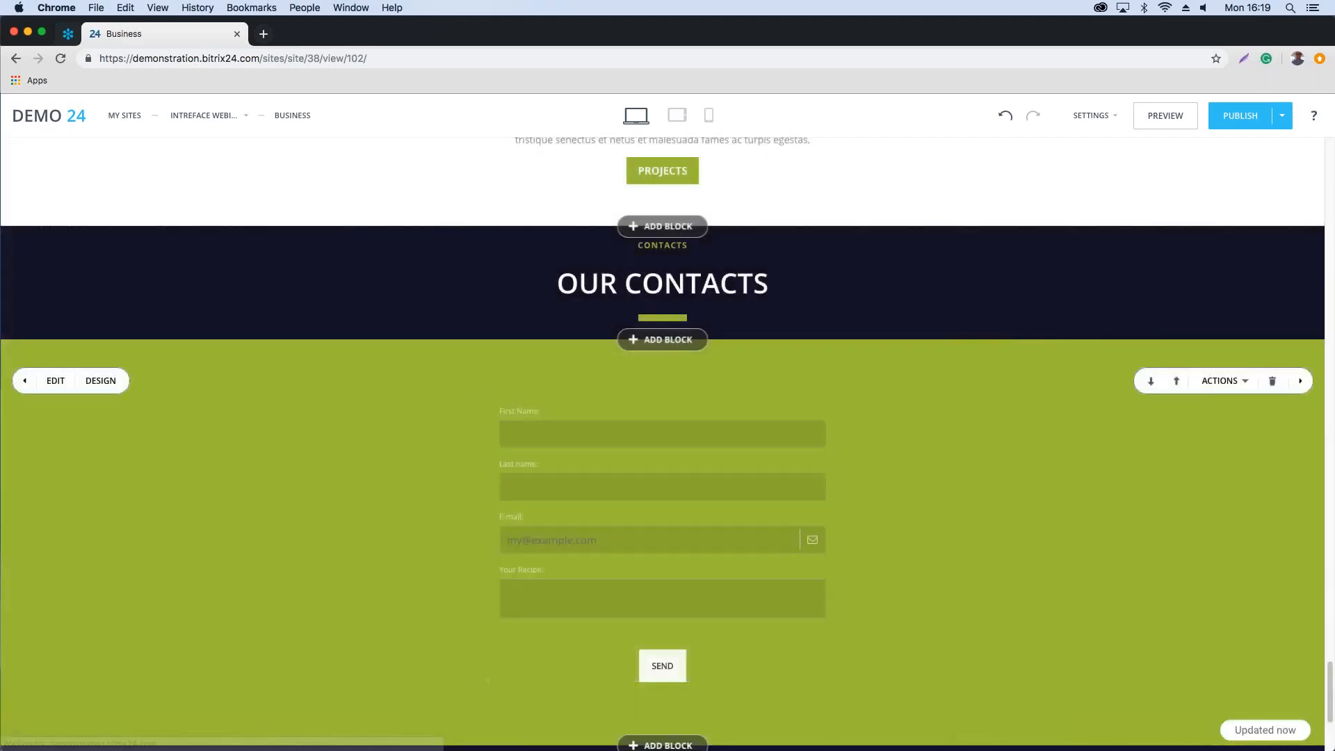
# Step: Check the Your Recipe field of the form block below the Our Contacts heading
pyautogui.click(545, 584)
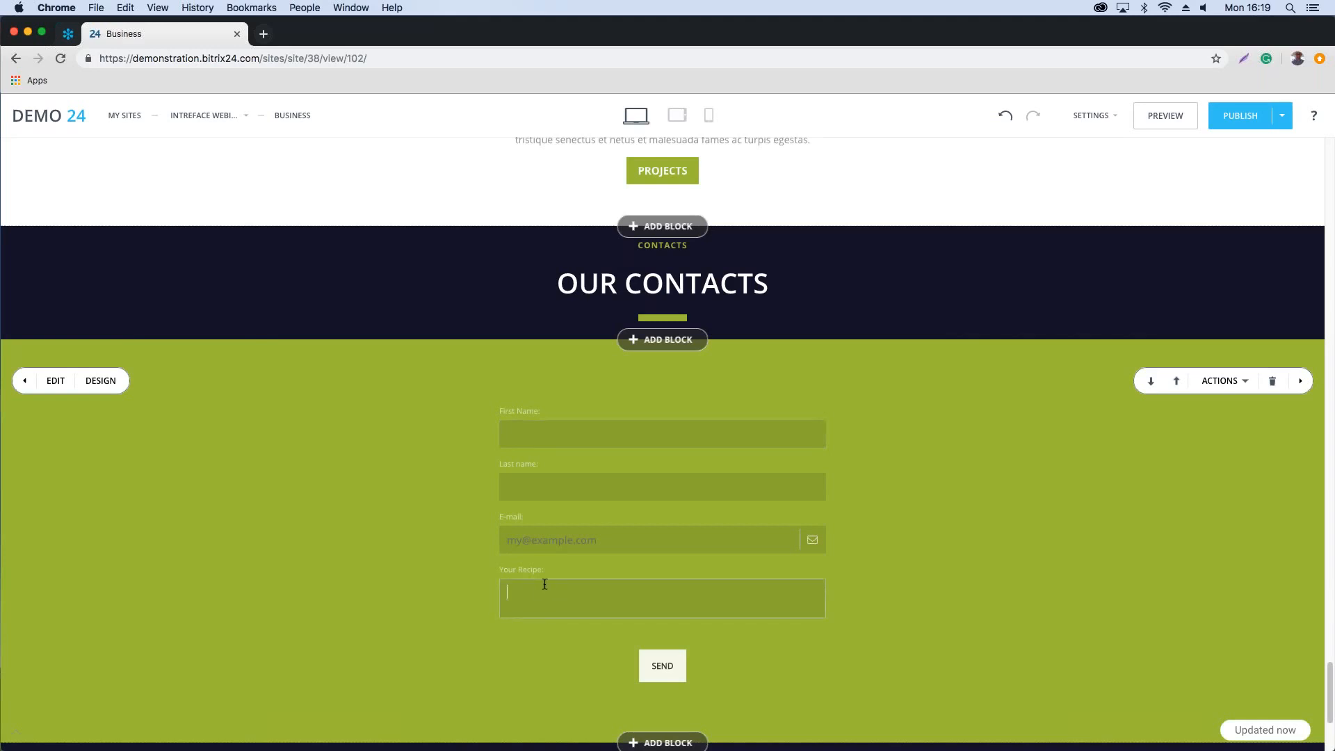
pyautogui.click(531, 591)
pyautogui.scroll(-1, 518, 505)
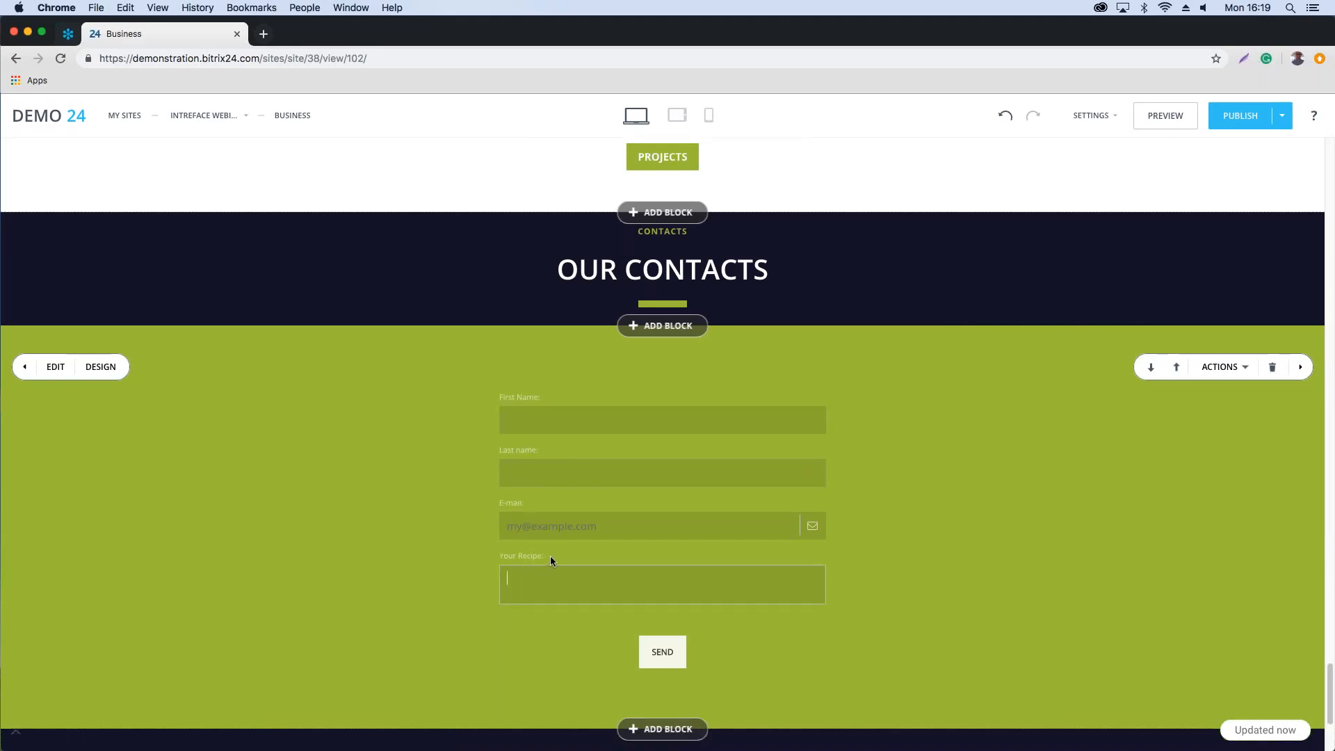
pyautogui.click(528, 579)
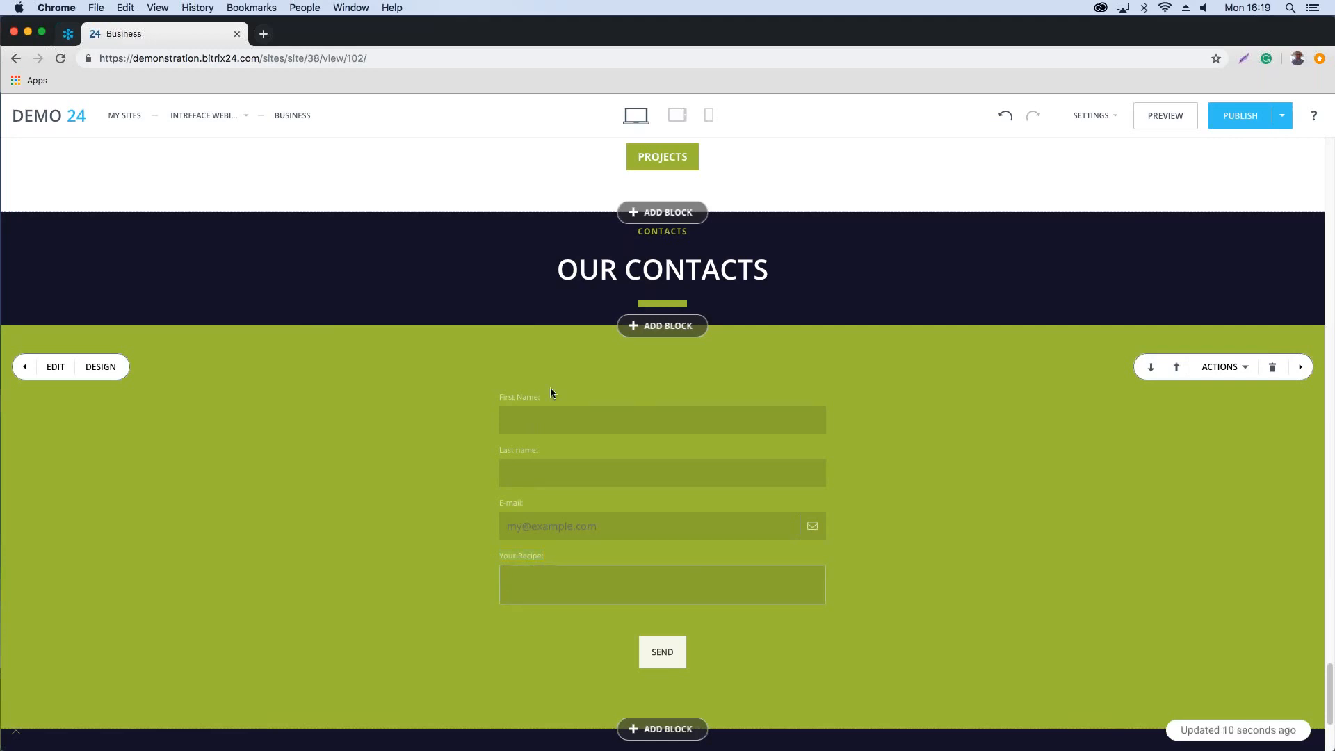
# Step: Open the first column of the Latest News block for editing and view its picture in the image editor without applying changes
pyautogui.scroll(5, 555, 385)
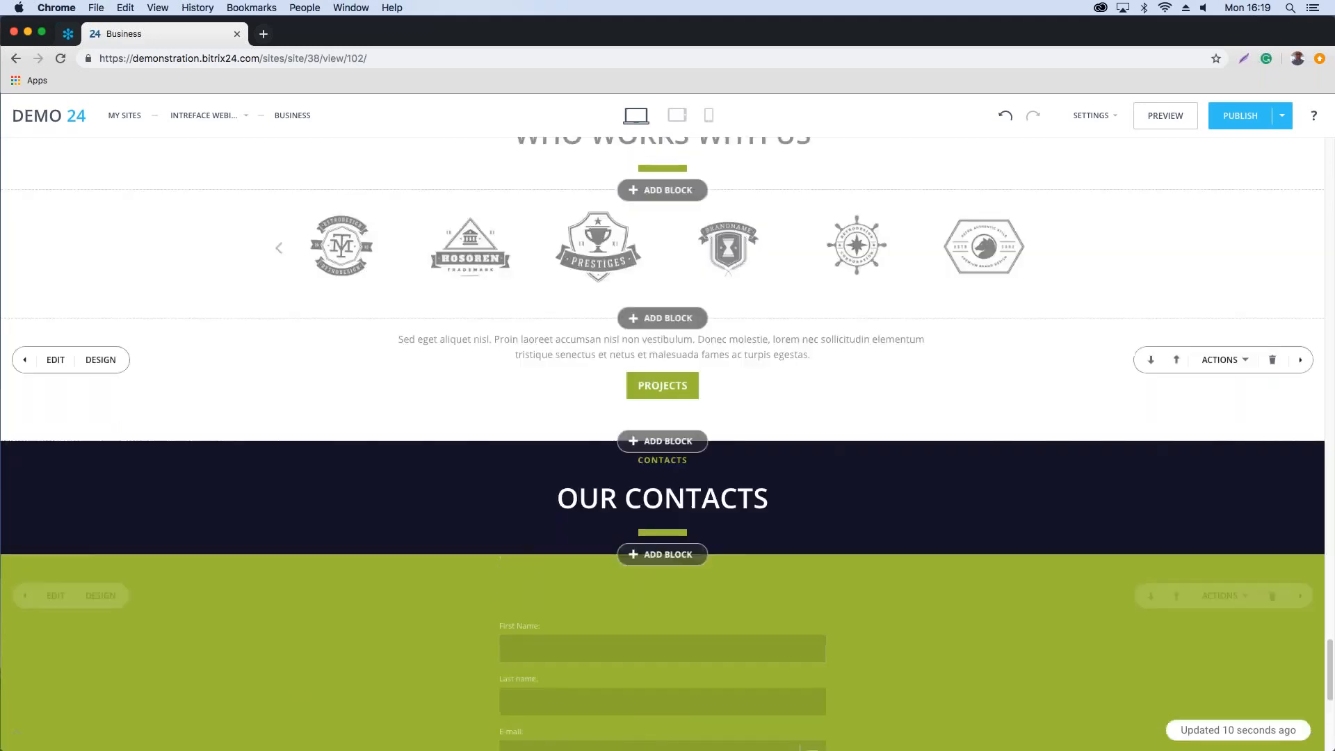
pyautogui.scroll(6, 406, 415)
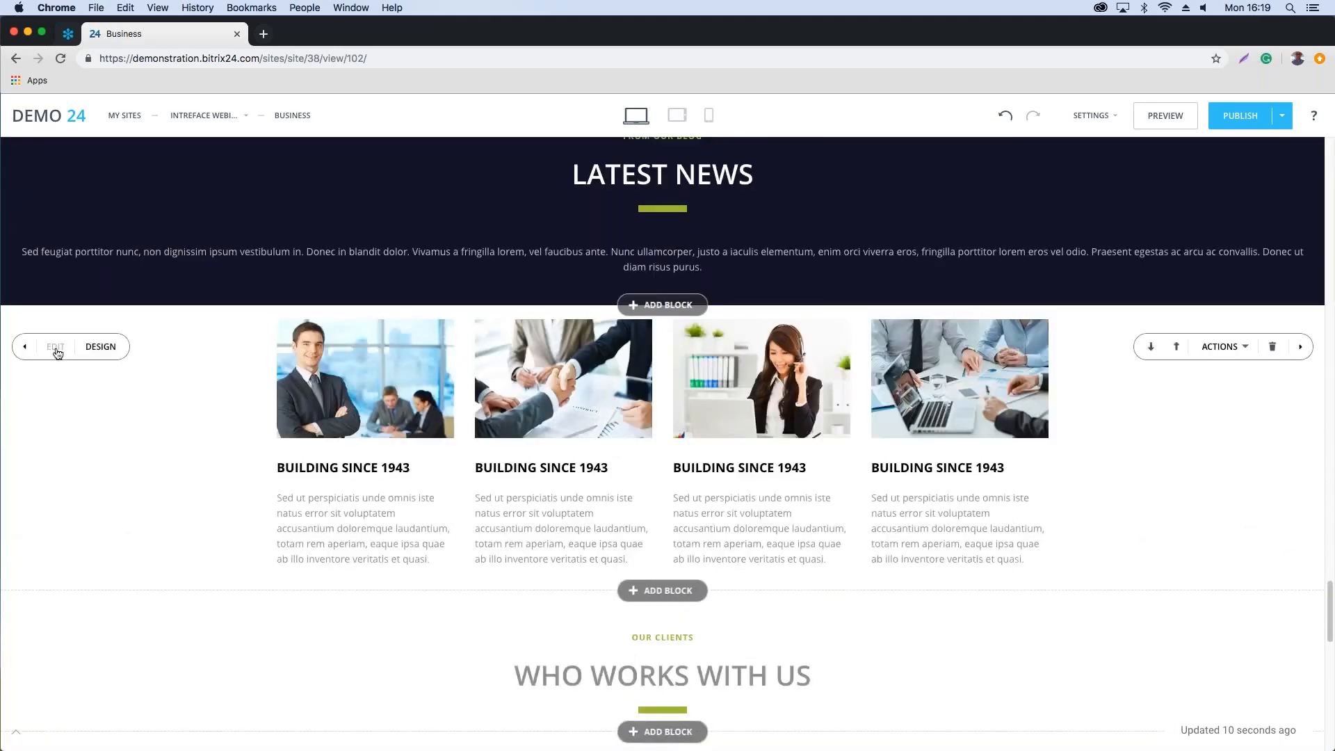
pyautogui.click(55, 350)
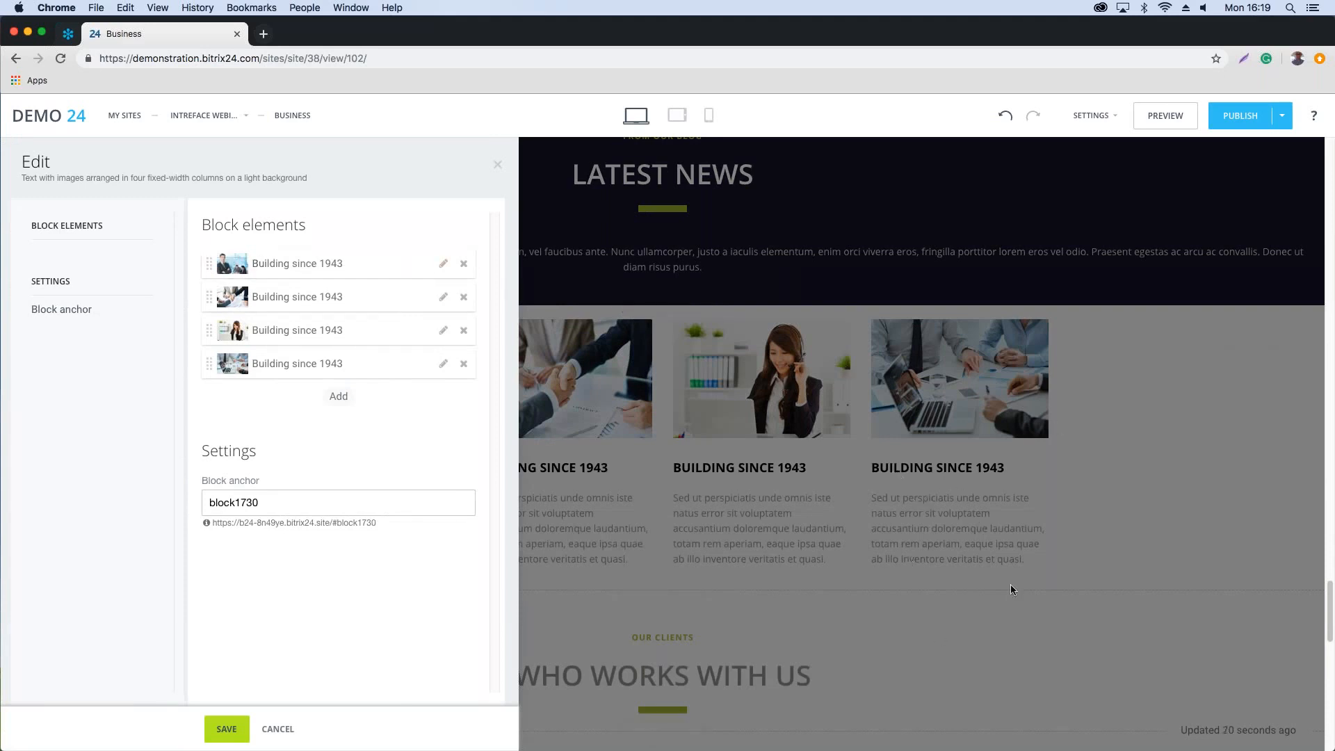
pyautogui.click(441, 265)
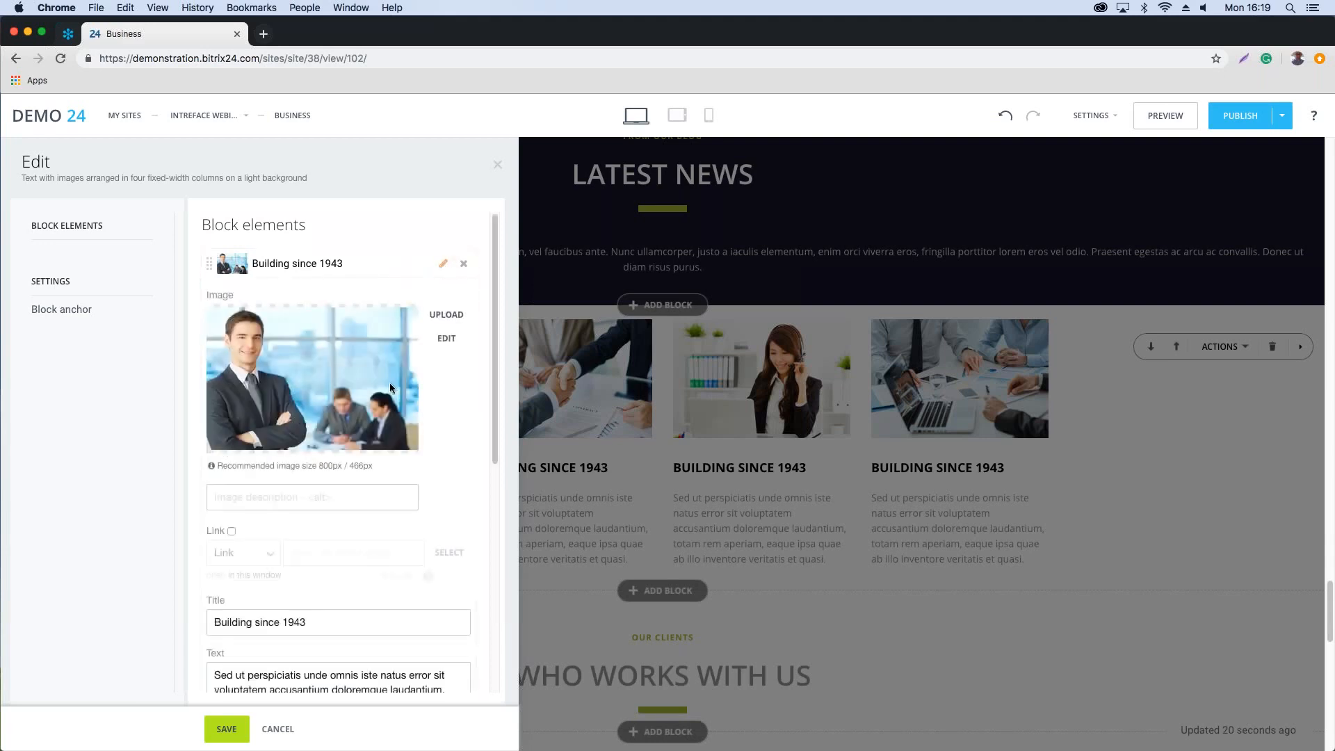
pyautogui.click(447, 339)
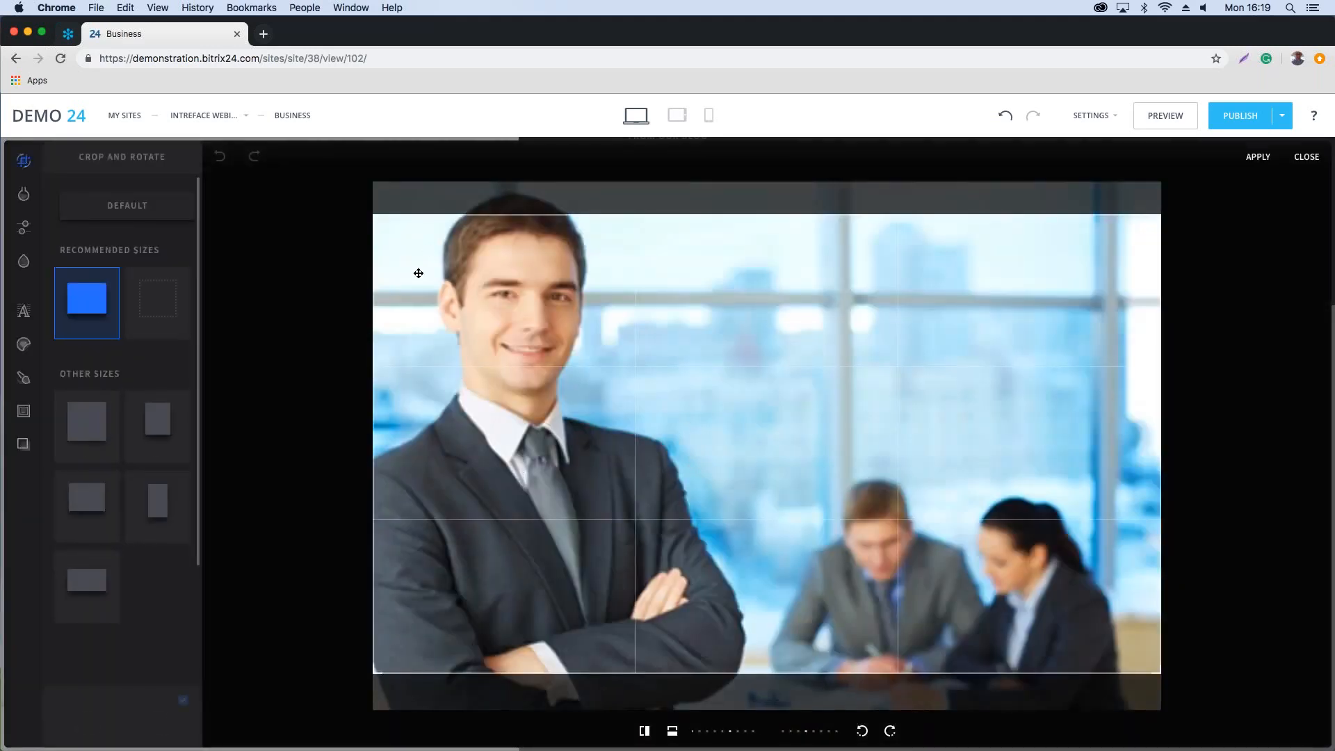
pyautogui.click(1304, 159)
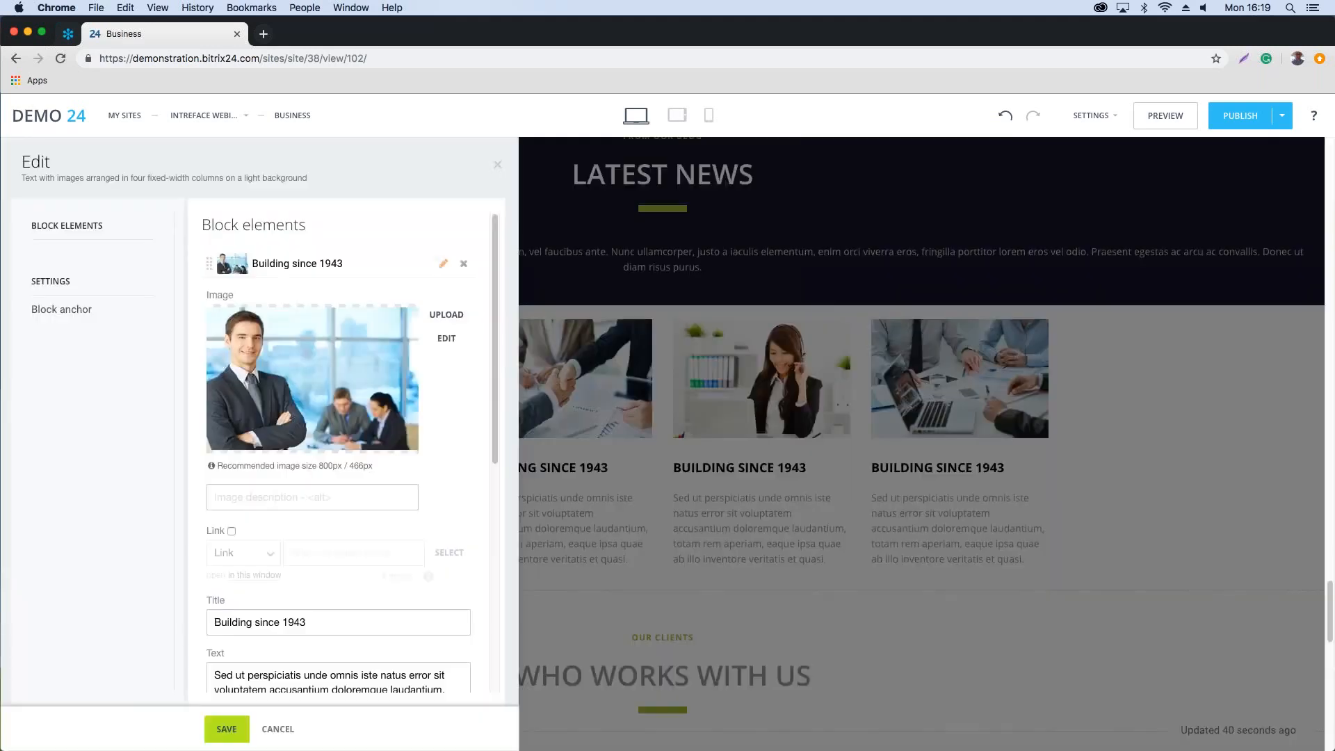
# Step: Replace the first Latest News column's image with the Unsplash photo of hands forming a heart at sunset and save the block
pyautogui.click(449, 317)
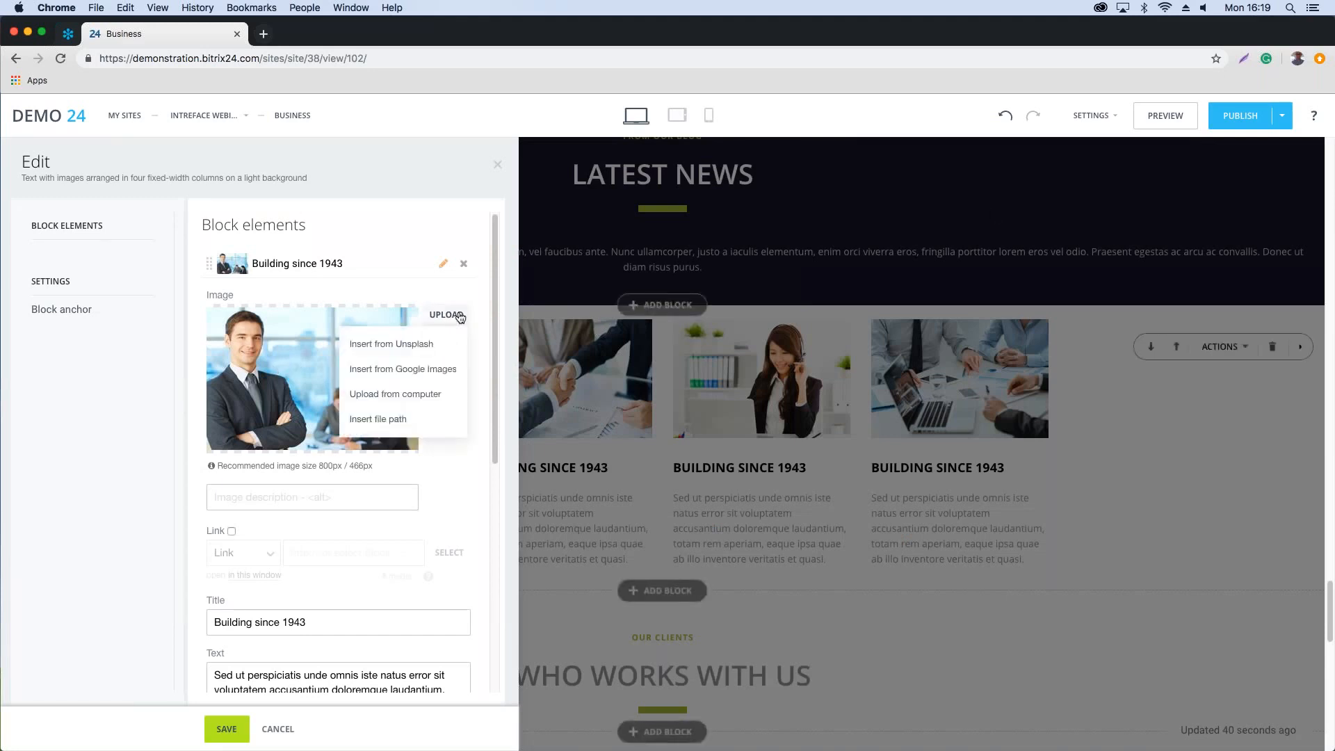
pyautogui.click(395, 345)
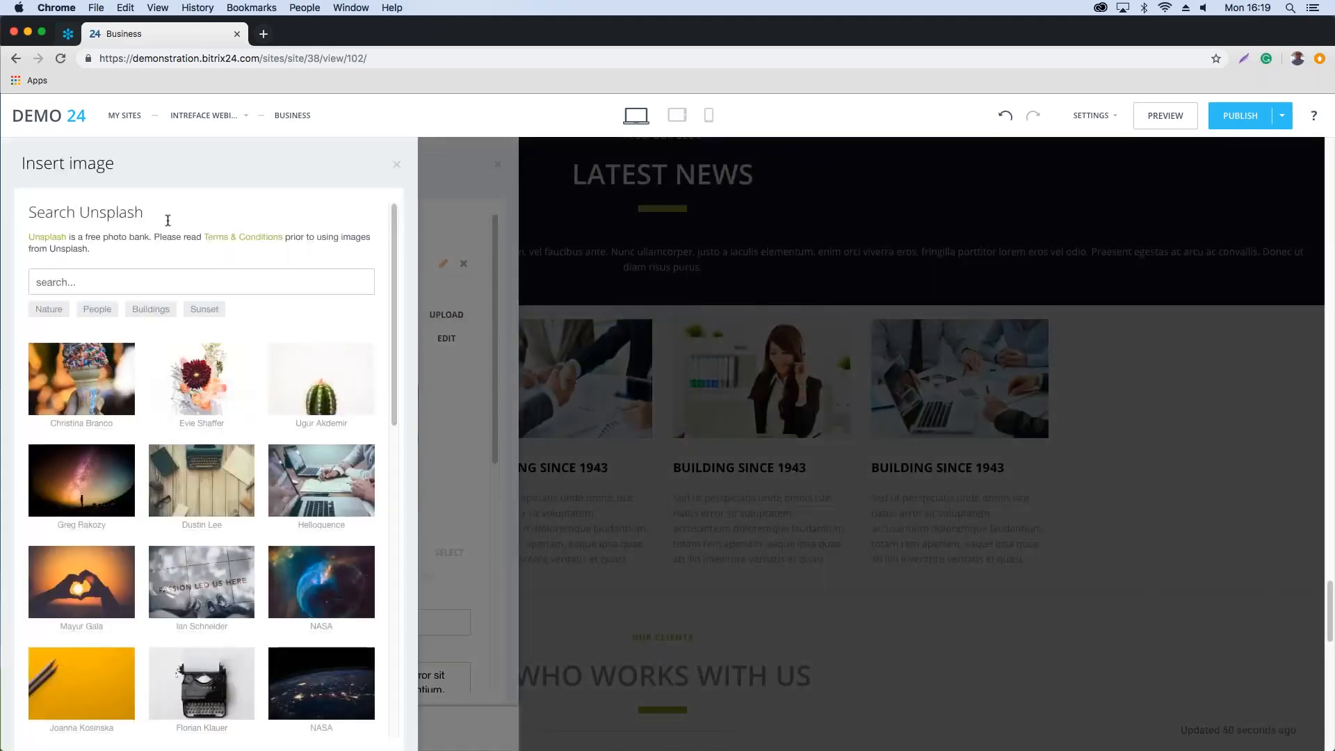
pyautogui.click(92, 595)
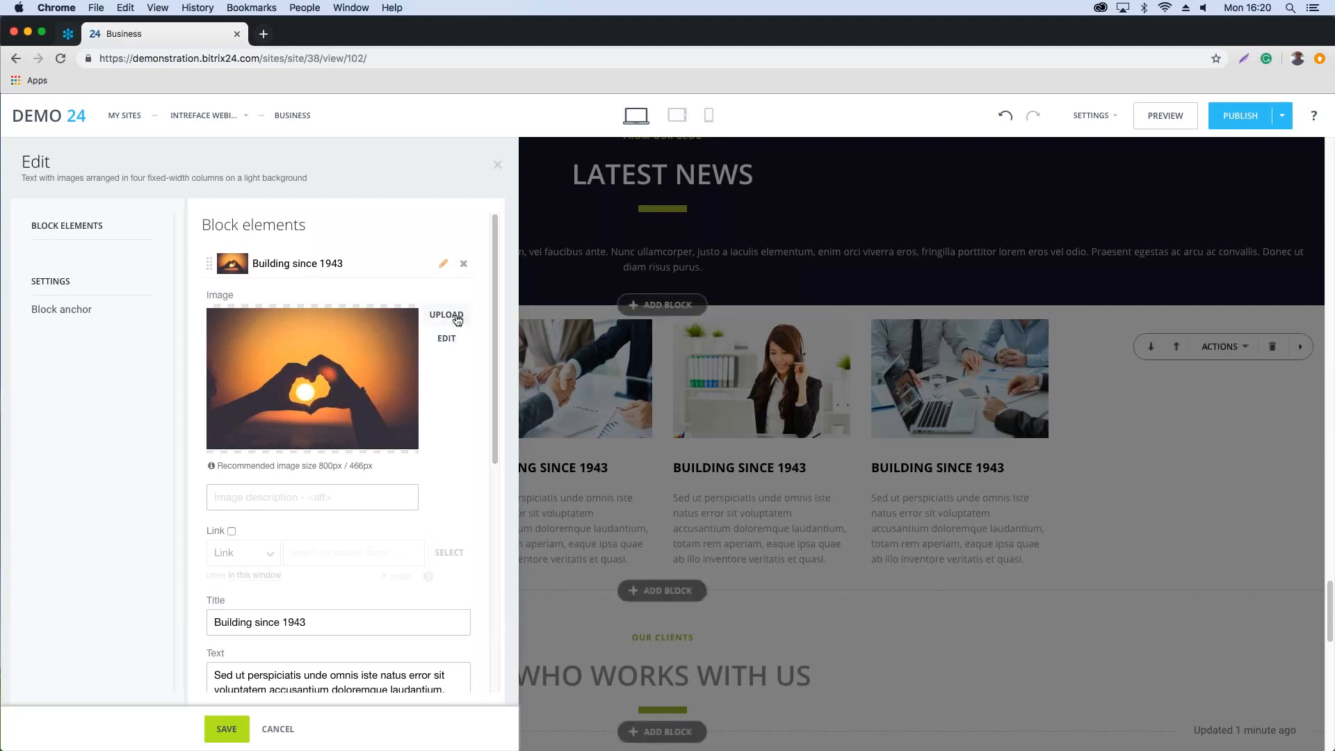
pyautogui.click(227, 729)
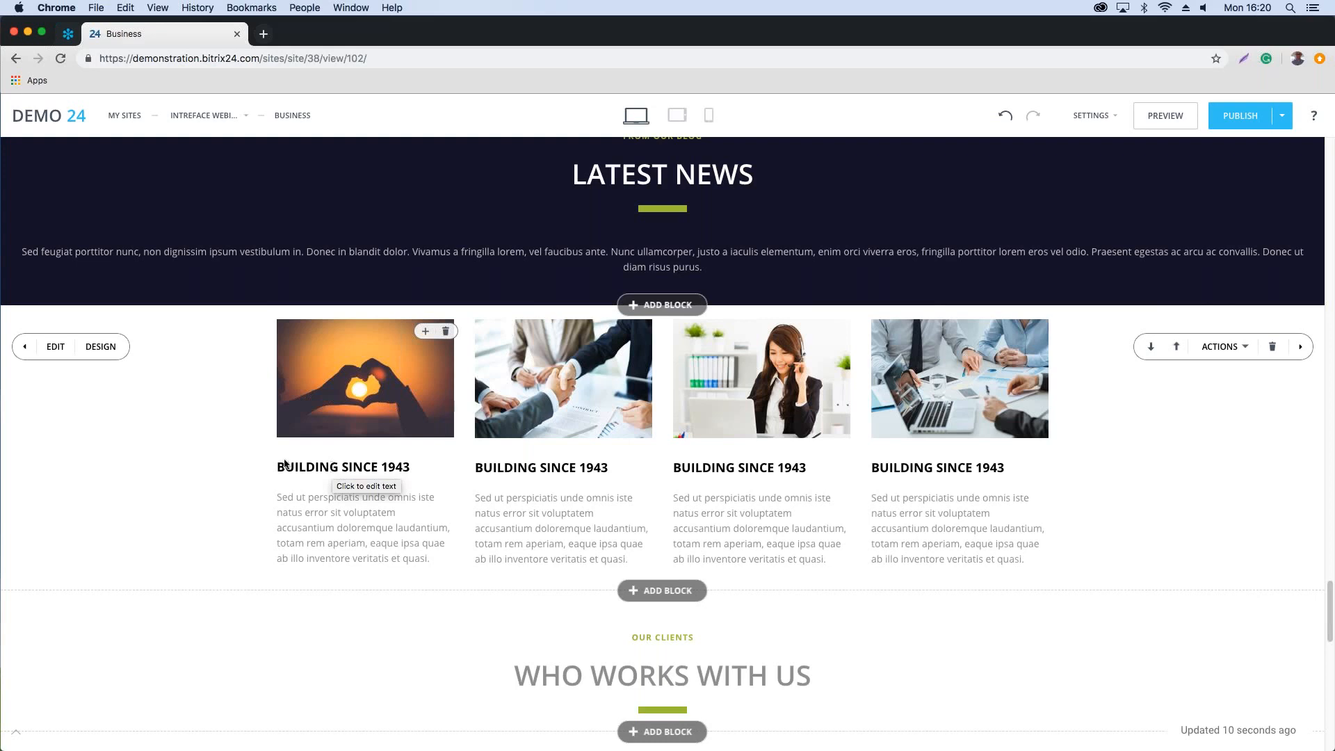
# Step: Return to the list of sites and visit the published "Landing Page - Free Cake!" site in a new browser tab
pyautogui.click(40, 120)
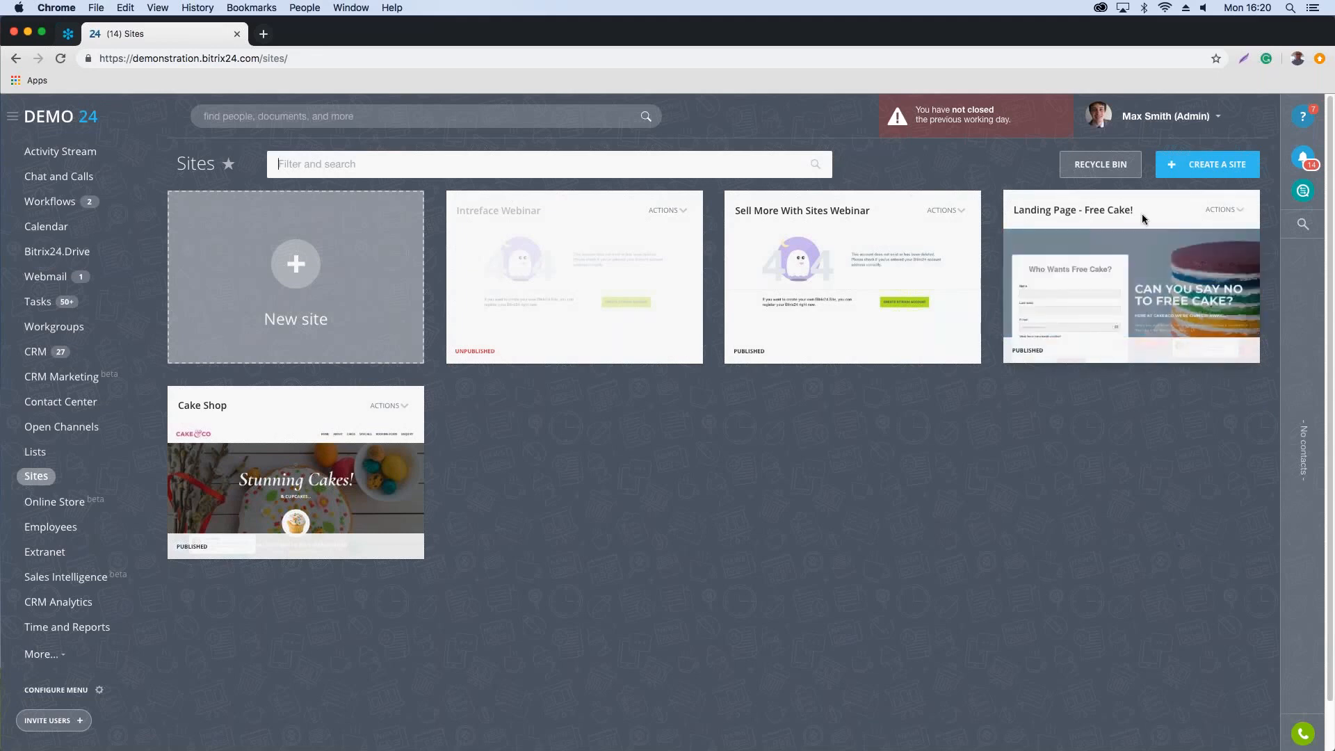
pyautogui.click(1223, 212)
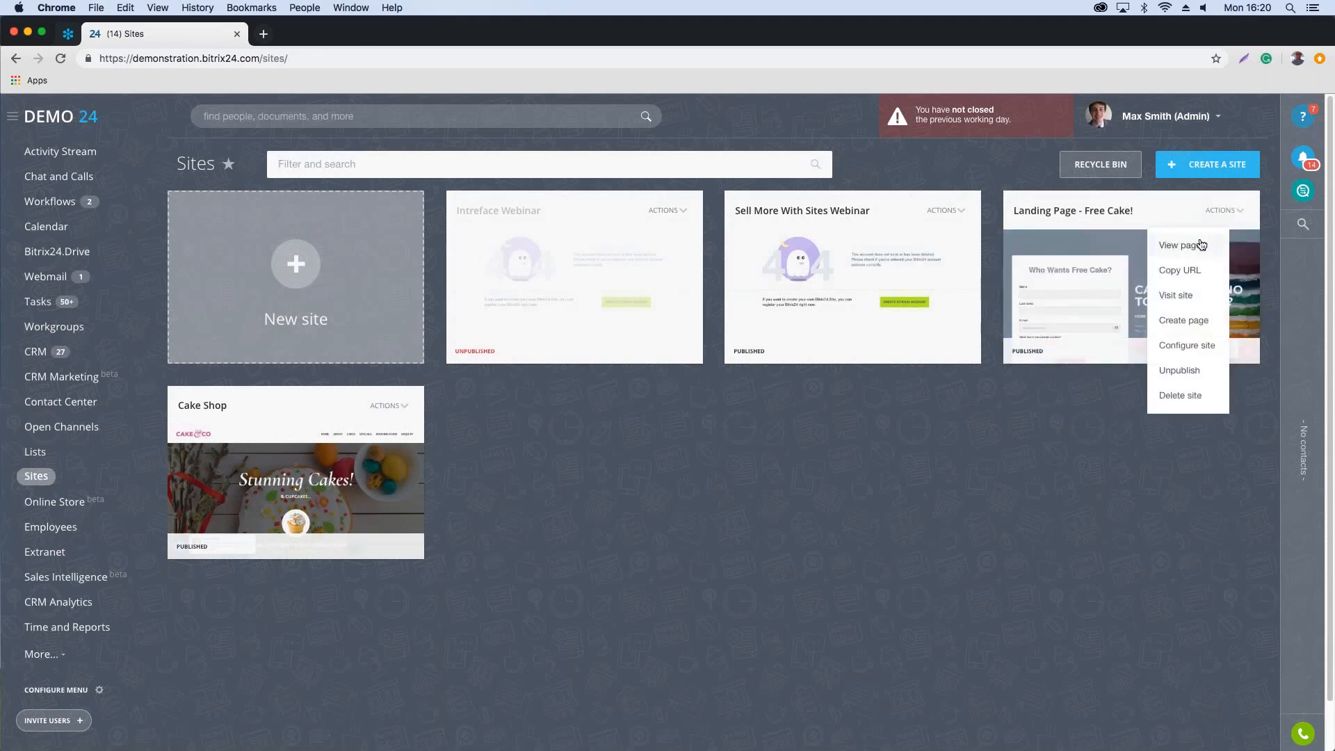
pyautogui.rightClick(1180, 298)
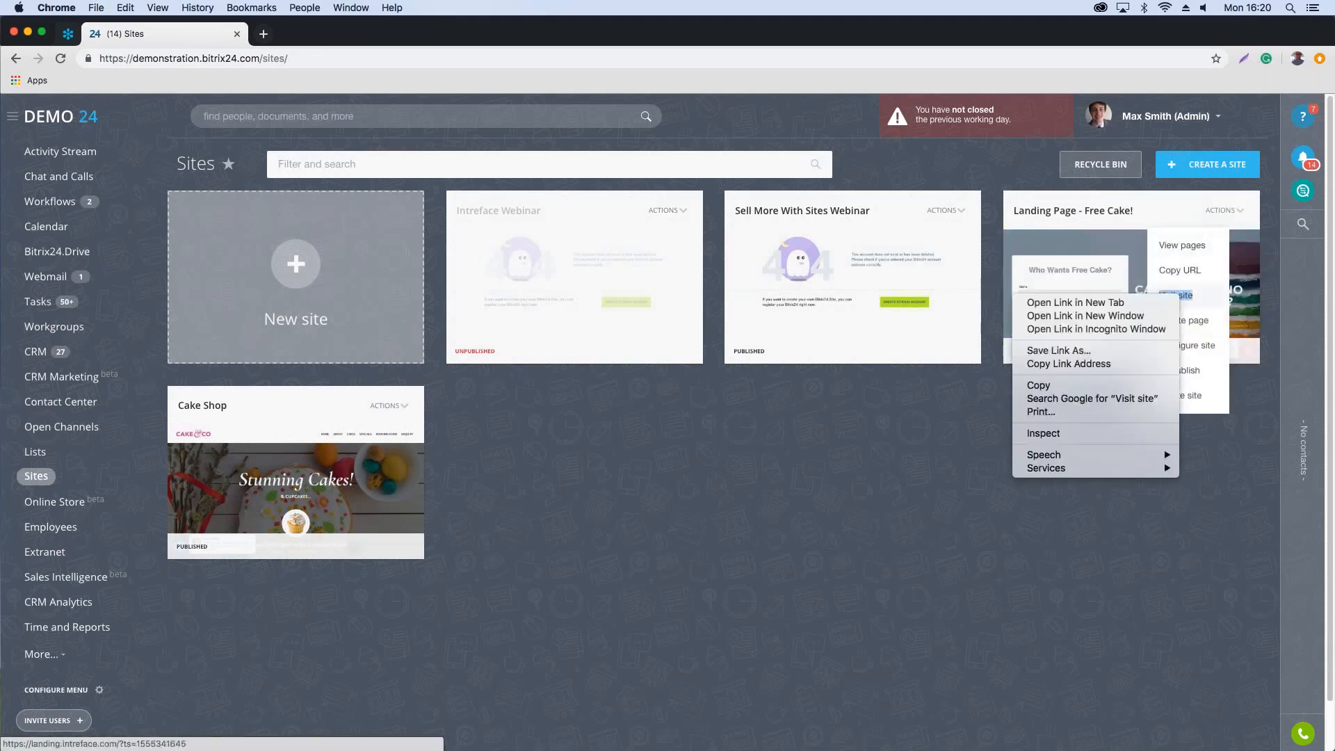
pyautogui.click(1036, 304)
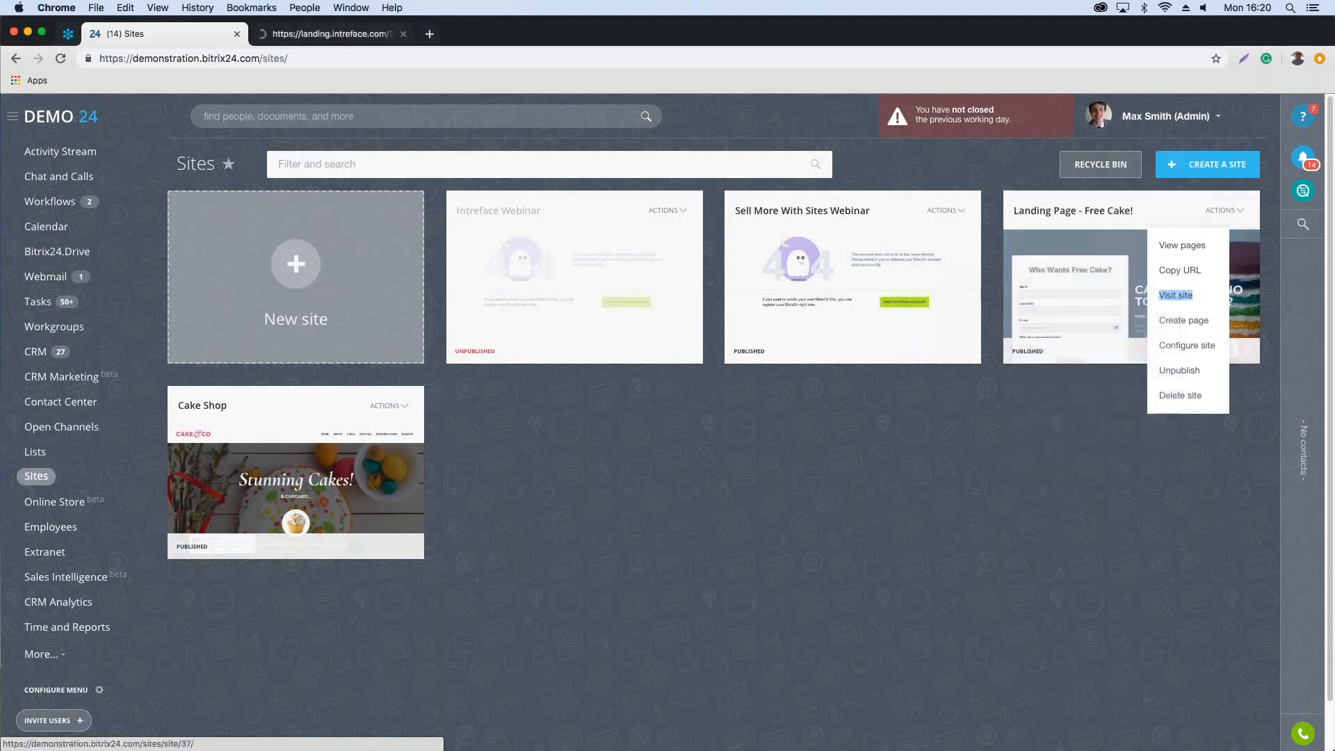
pyautogui.click(328, 35)
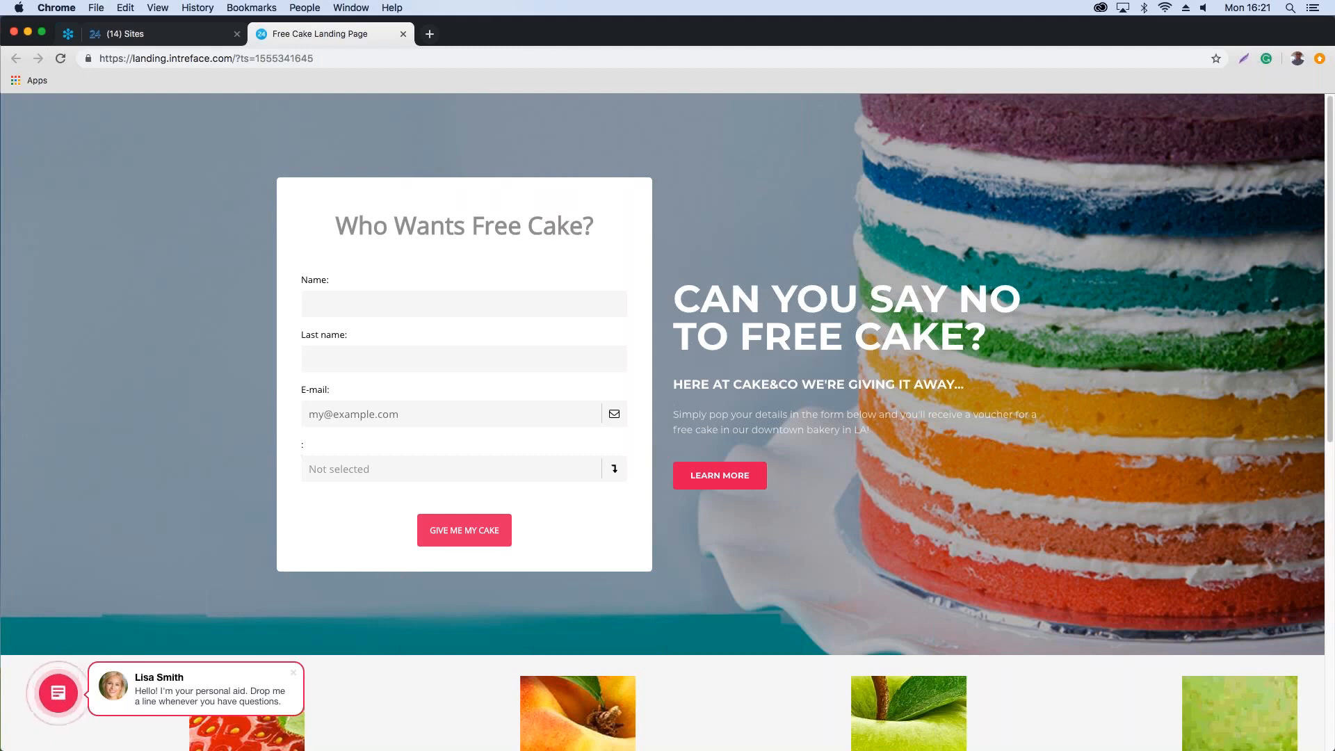
# Step: Examine the Free Cake landing page, from the "Who Wants Free Cake?" form to the fruit sections below
pyautogui.scroll(-2, 534, 445)
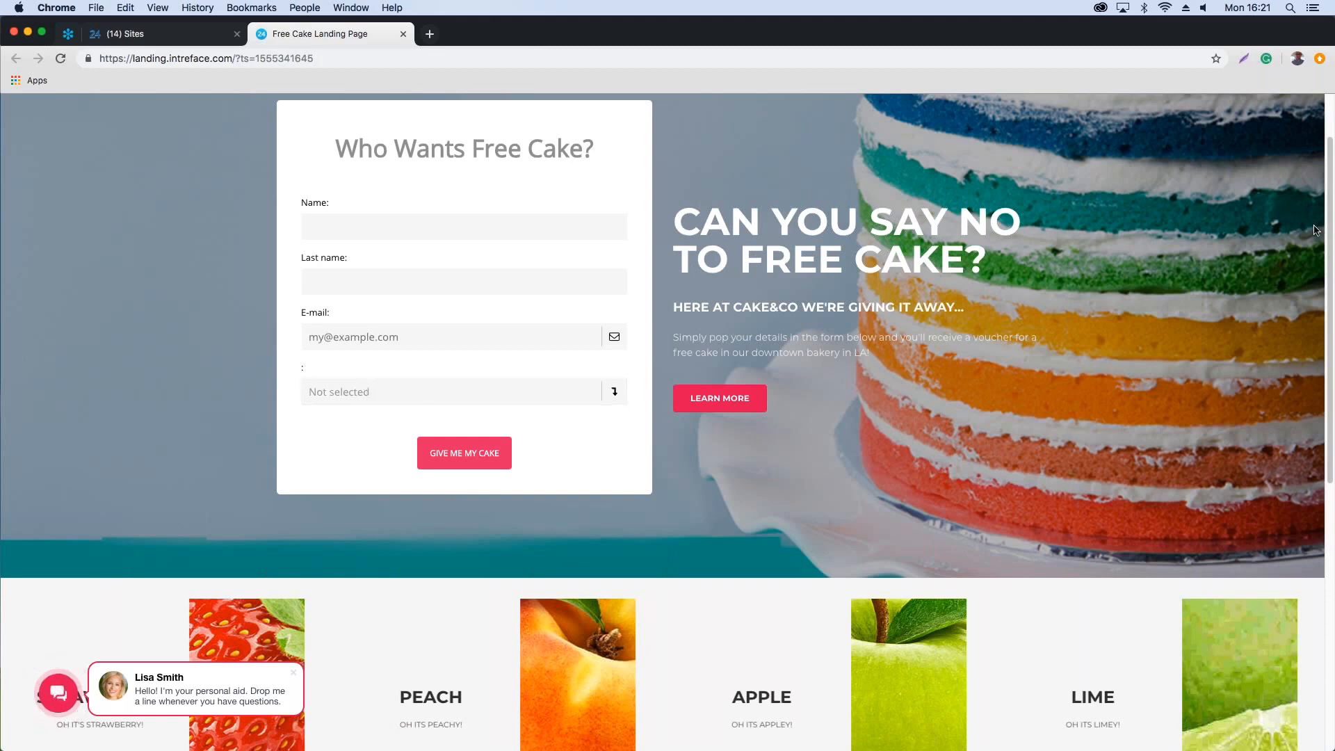
pyautogui.press('super+Tab')
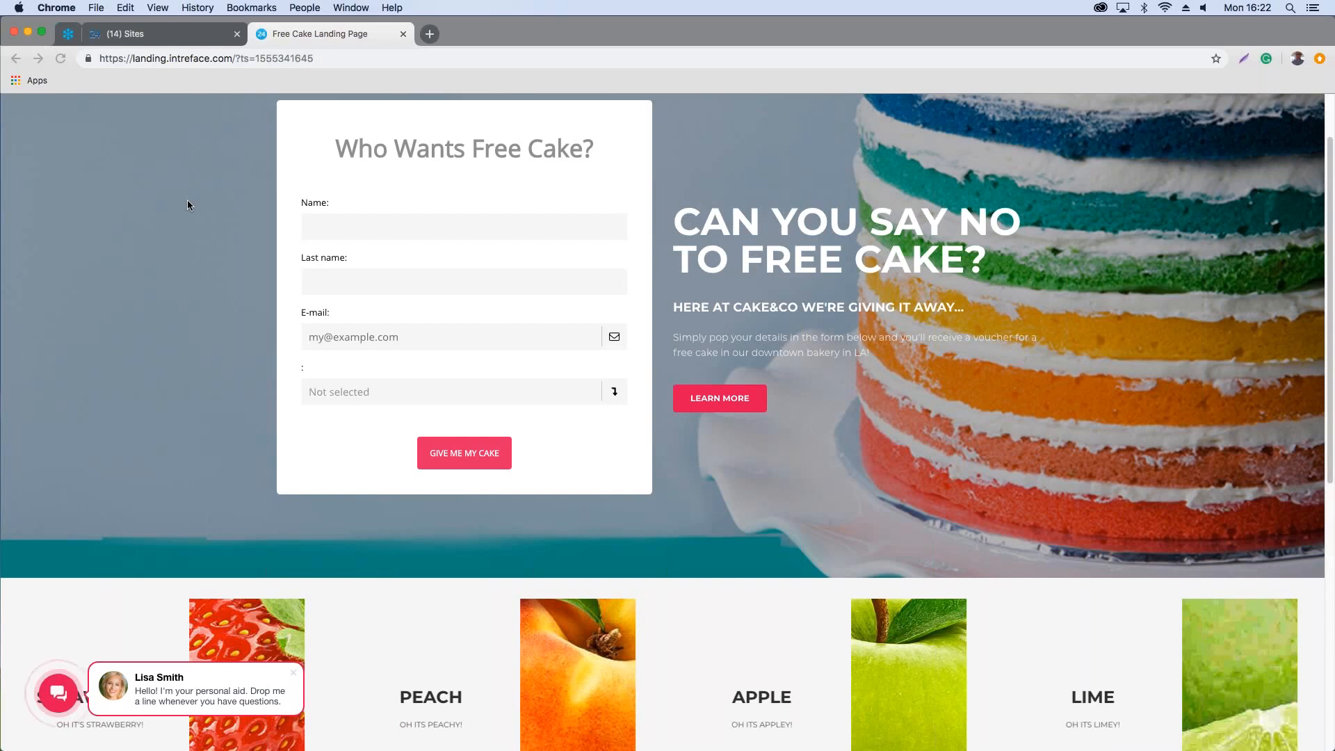
pyautogui.scroll(-2, 187, 204)
pyautogui.scroll(3, 187, 204)
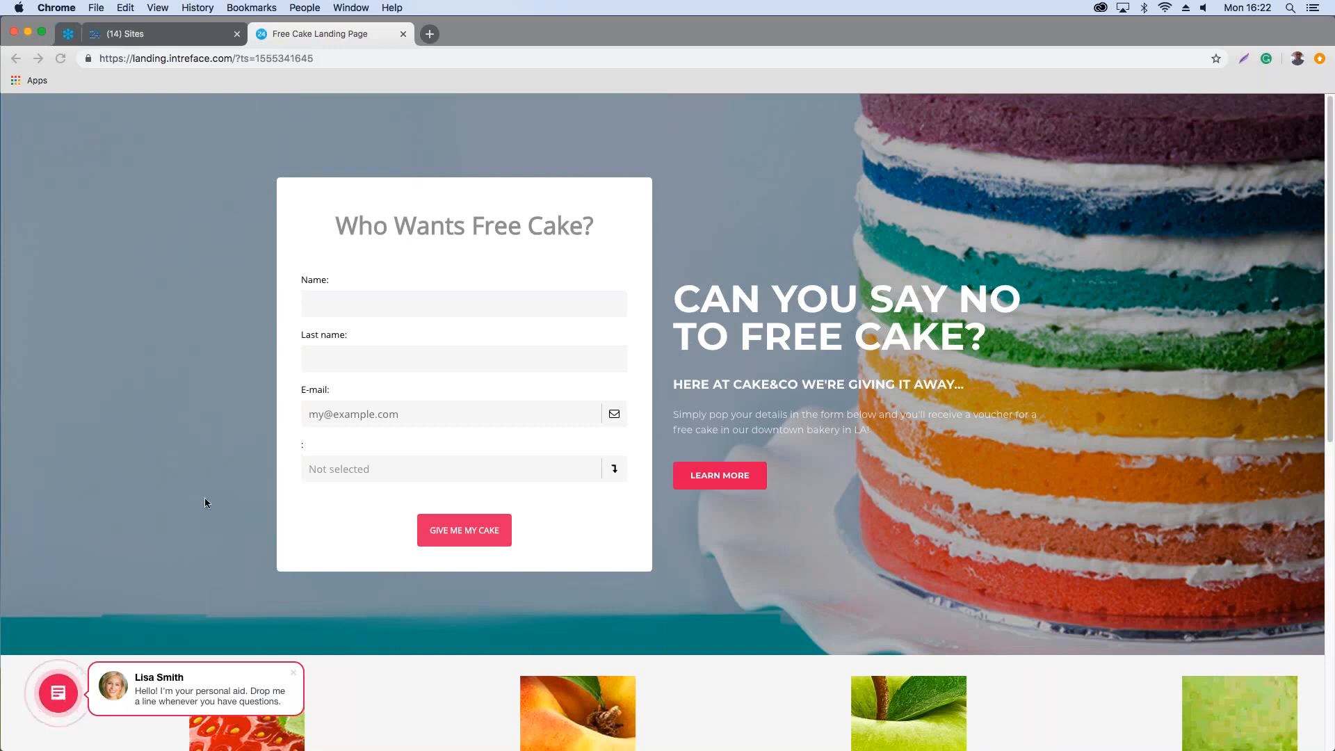
# Step: Dismiss the landing page's chat greeting, view the widget's live chat and close it, and look through the page once more
pyautogui.click(293, 678)
pyautogui.click(57, 695)
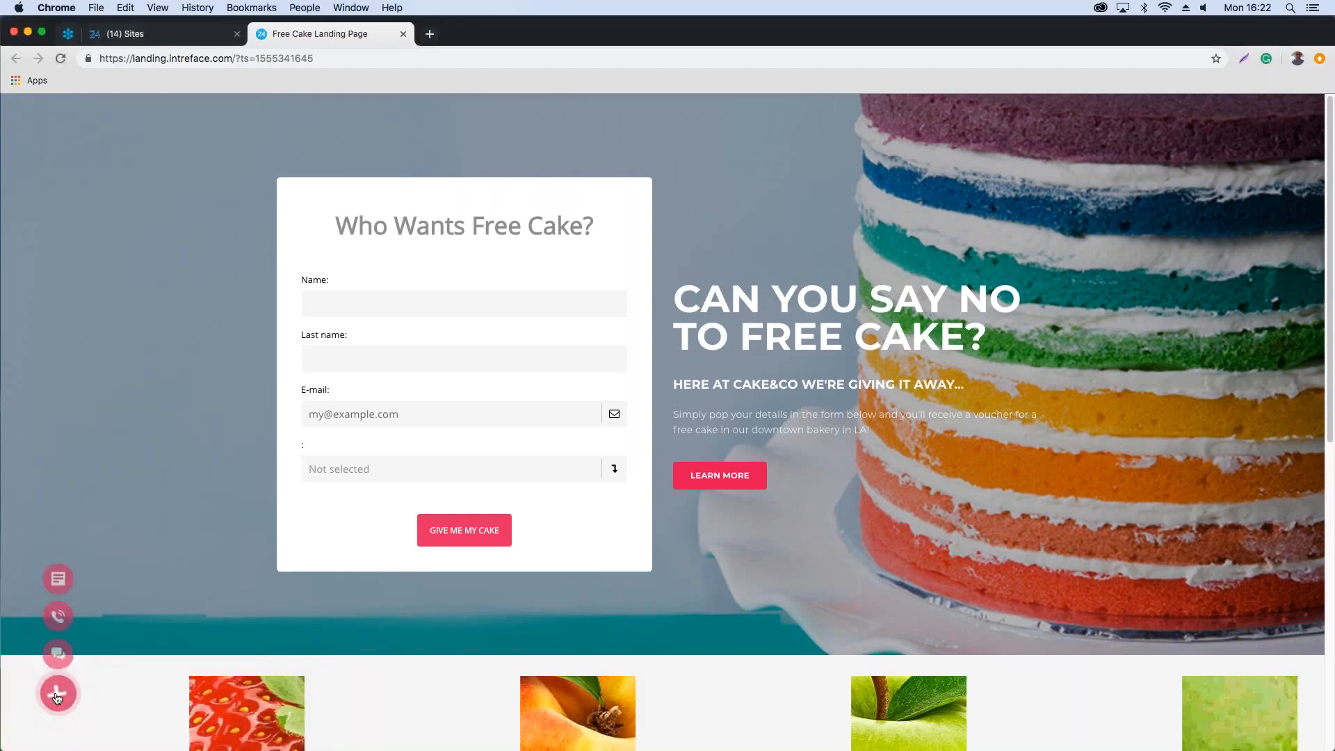
pyautogui.click(58, 653)
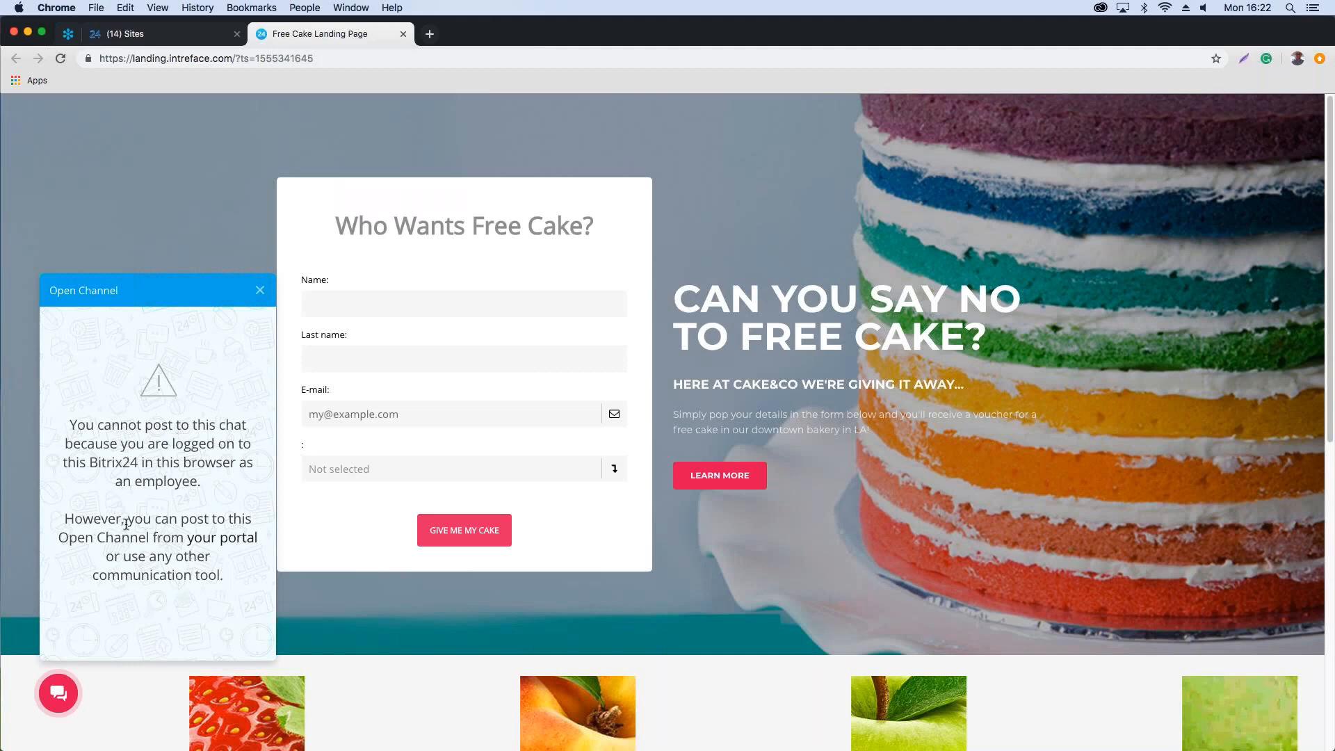
pyautogui.click(260, 293)
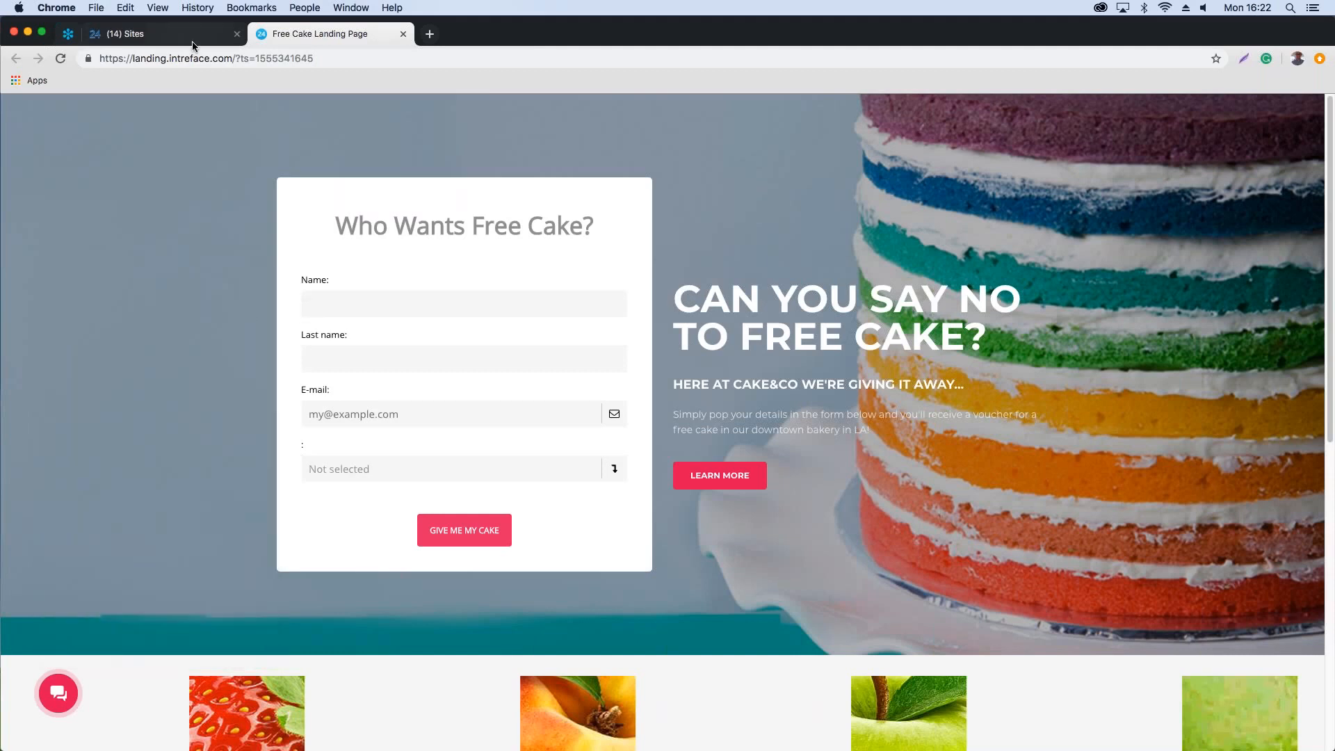
pyautogui.scroll(-8, 467, 448)
pyautogui.scroll(8, 466, 449)
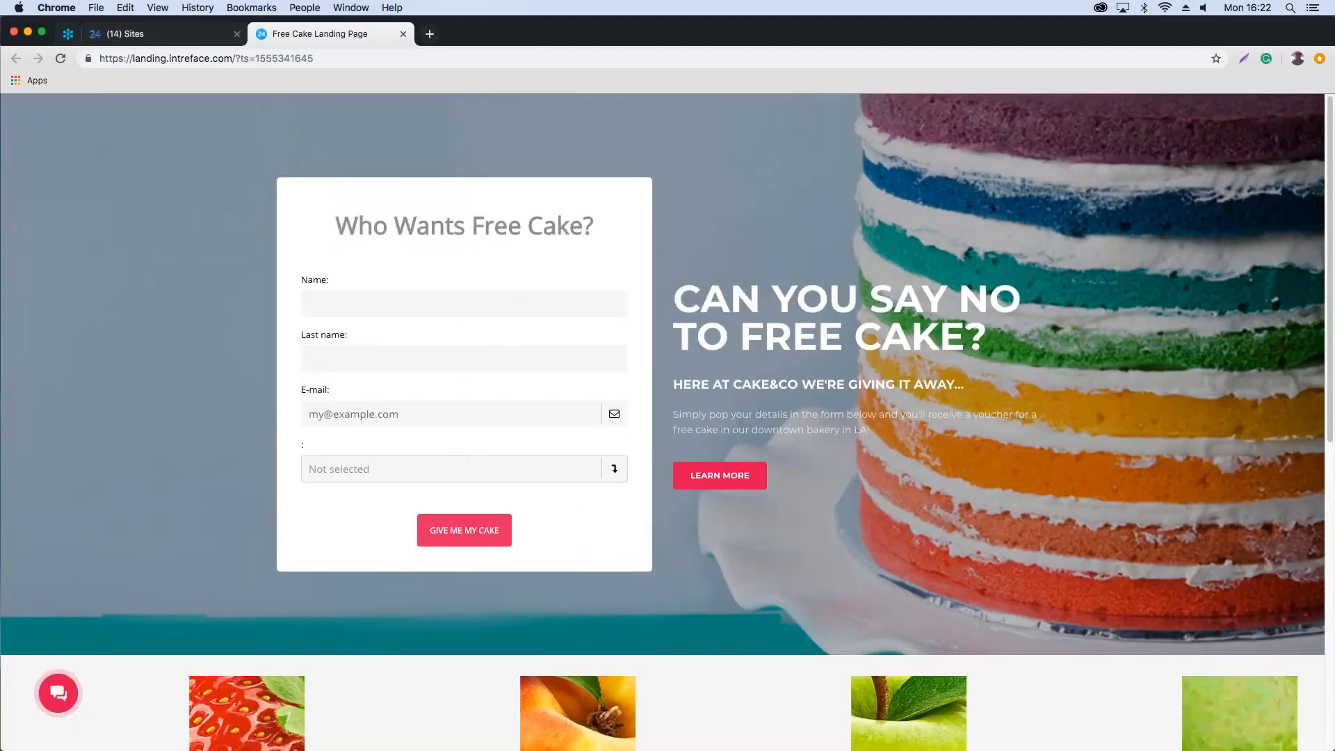
# Step: Show the pages of the Cake Shop site and start a new page to view the available templates
pyautogui.click(152, 33)
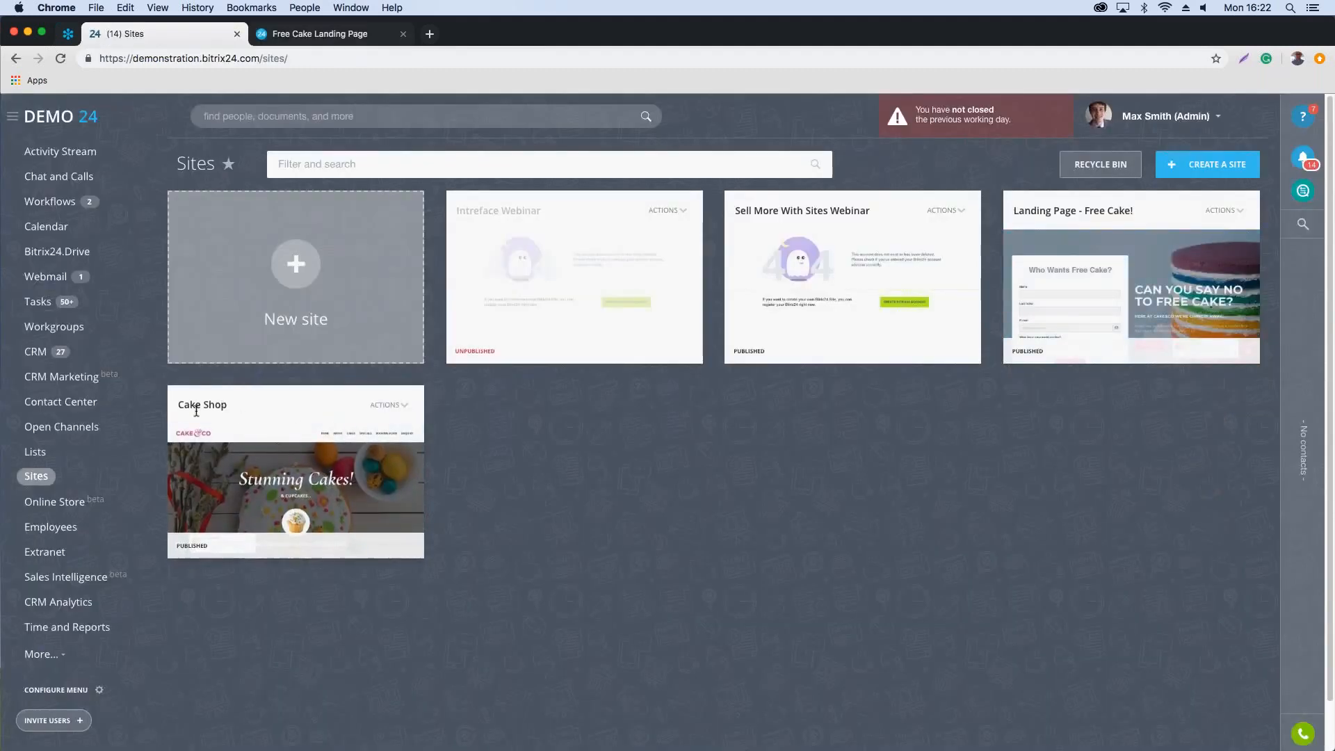
pyautogui.click(389, 415)
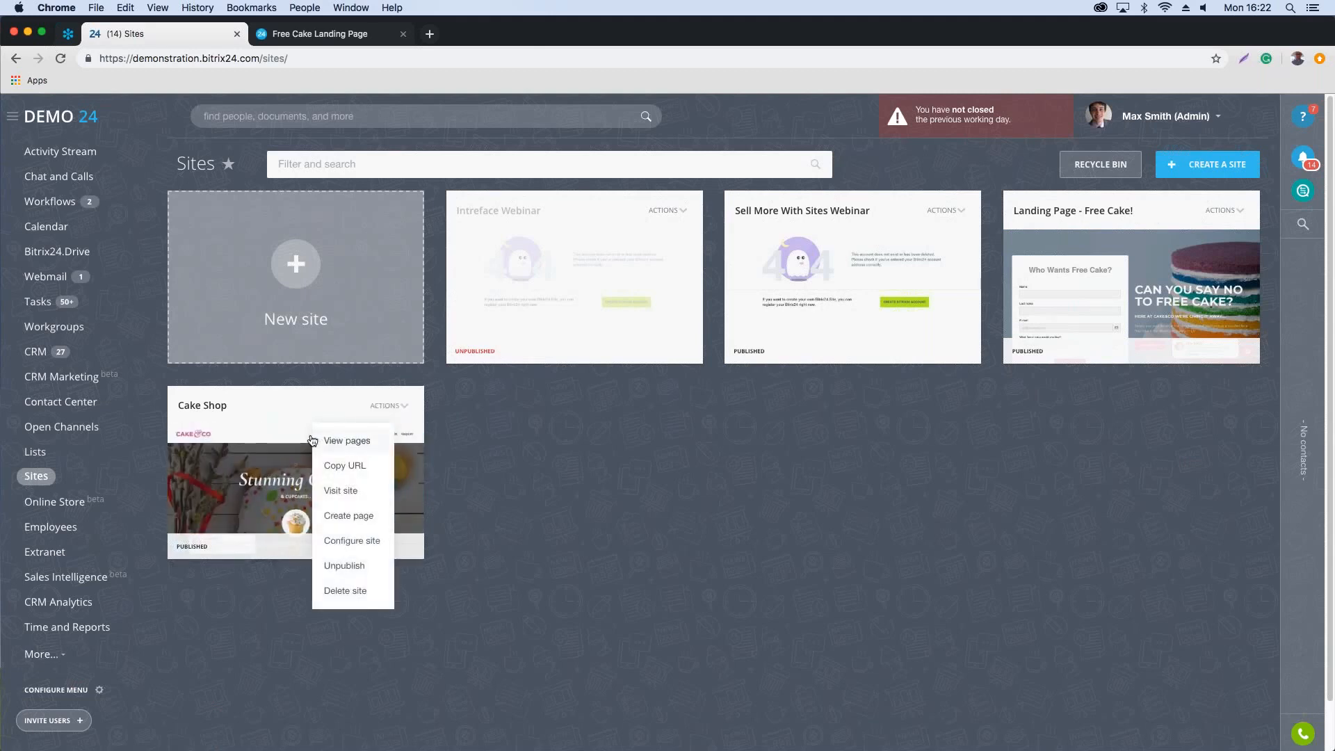
pyautogui.click(339, 446)
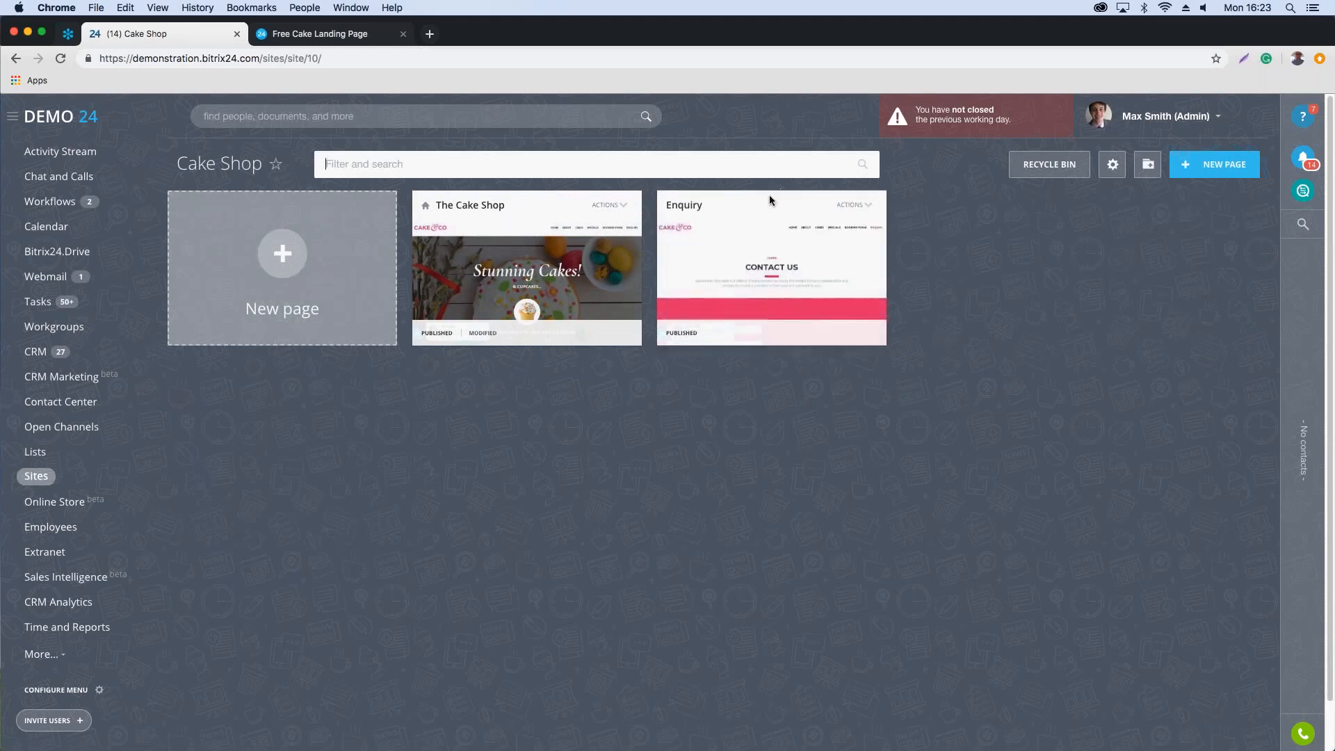
pyautogui.click(281, 263)
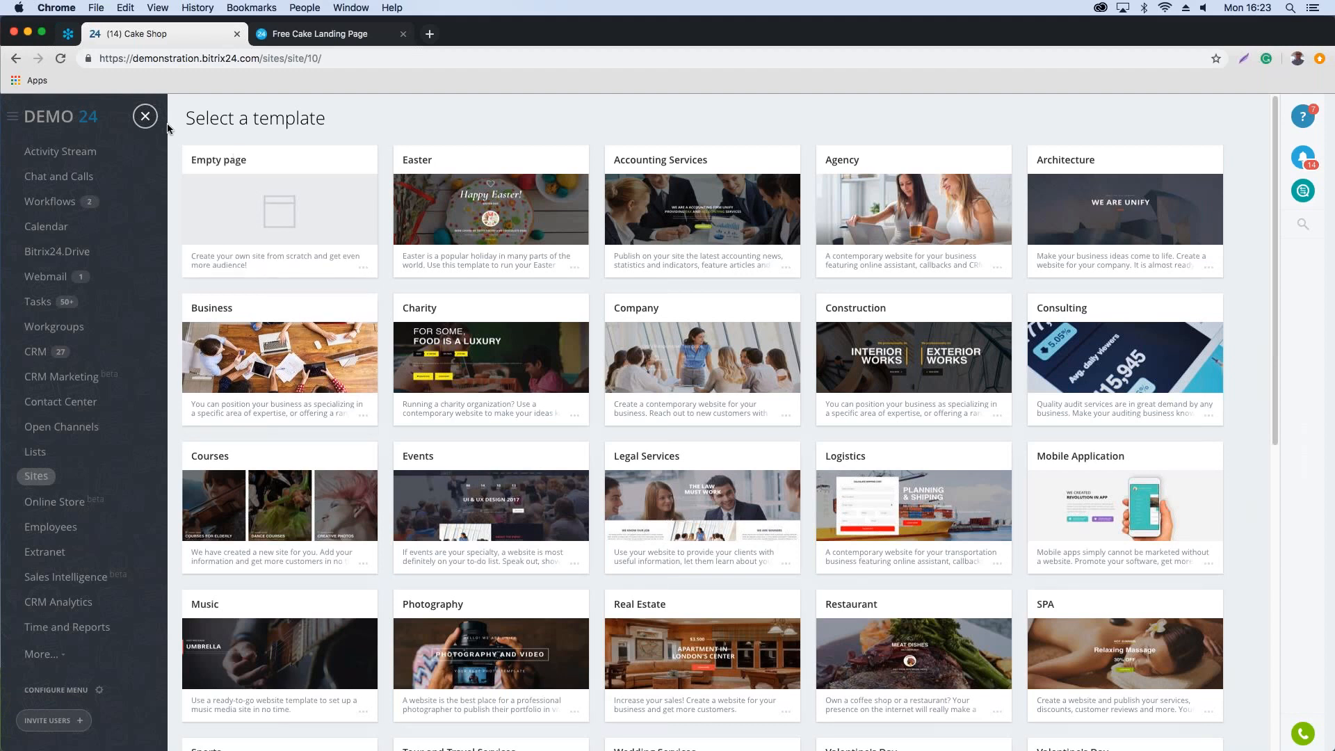
# Step: Leave the template selection and open the Cake Shop site's Enquiry page for editing
pyautogui.click(145, 117)
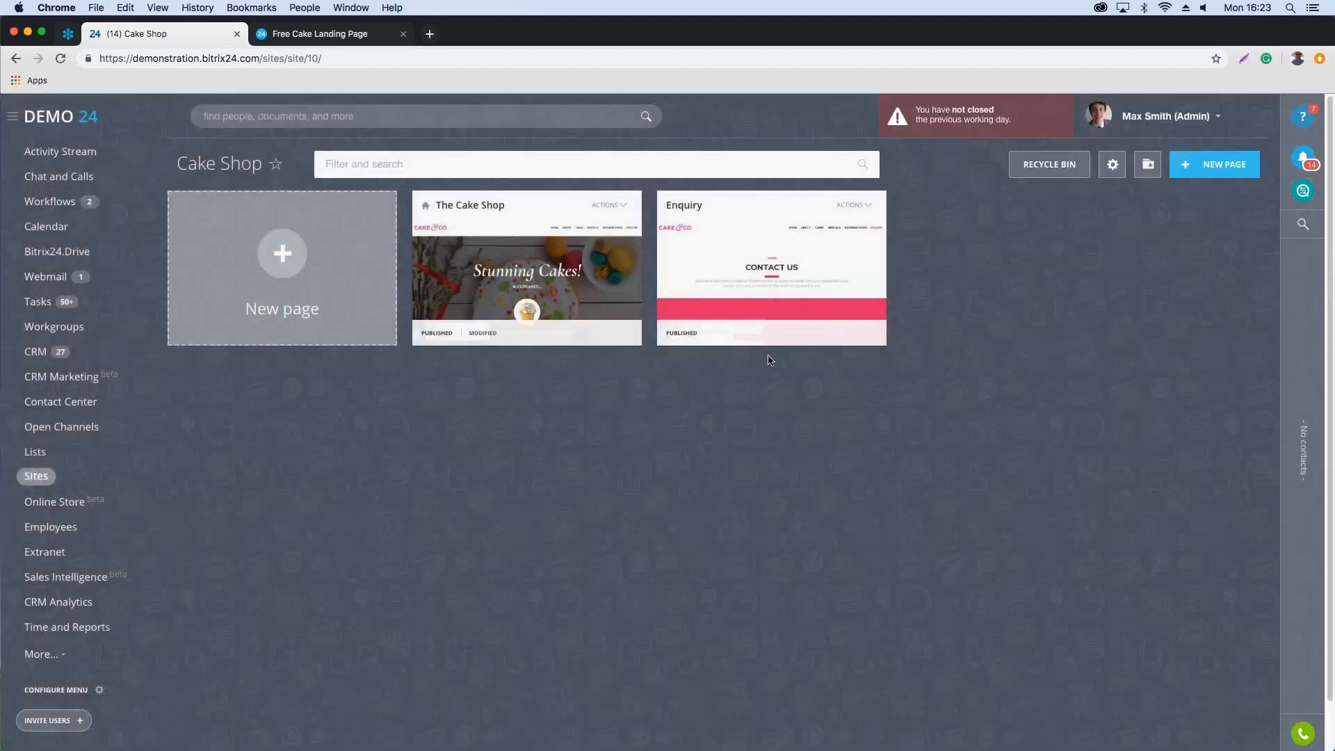
pyautogui.click(859, 205)
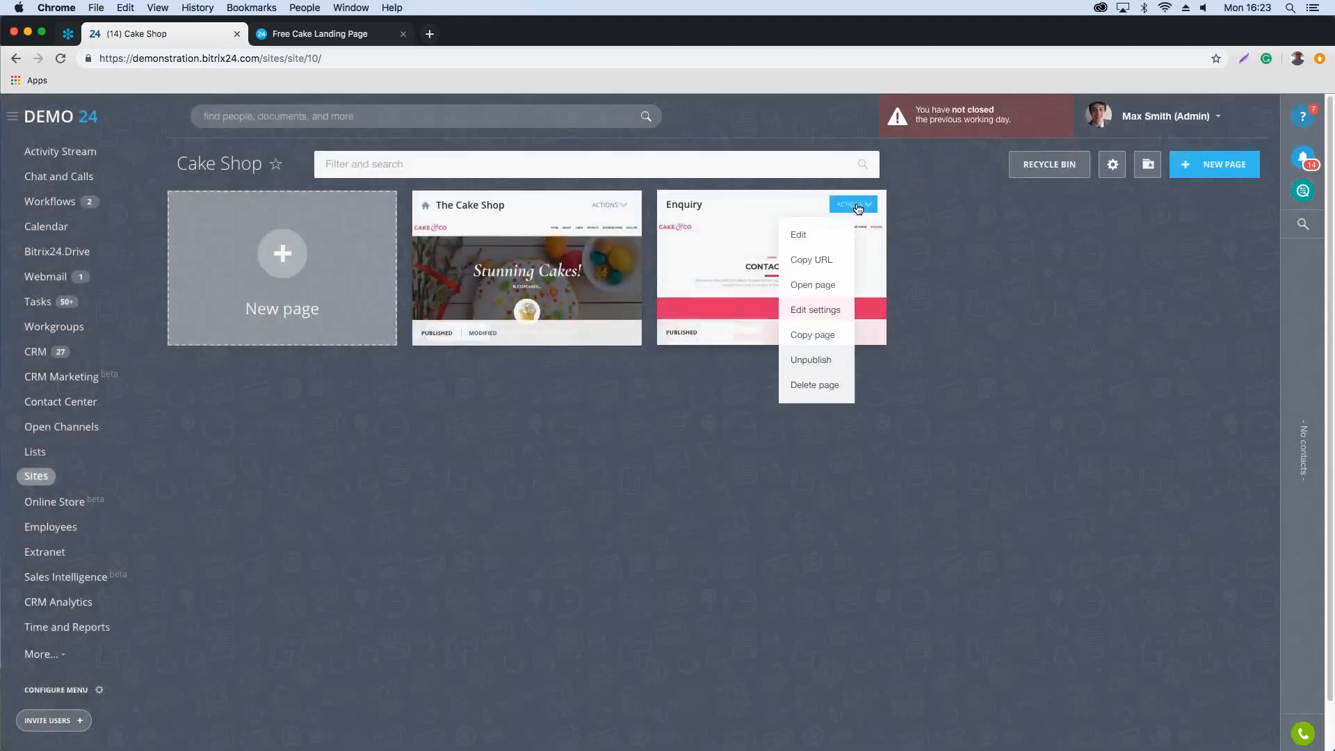
pyautogui.click(812, 240)
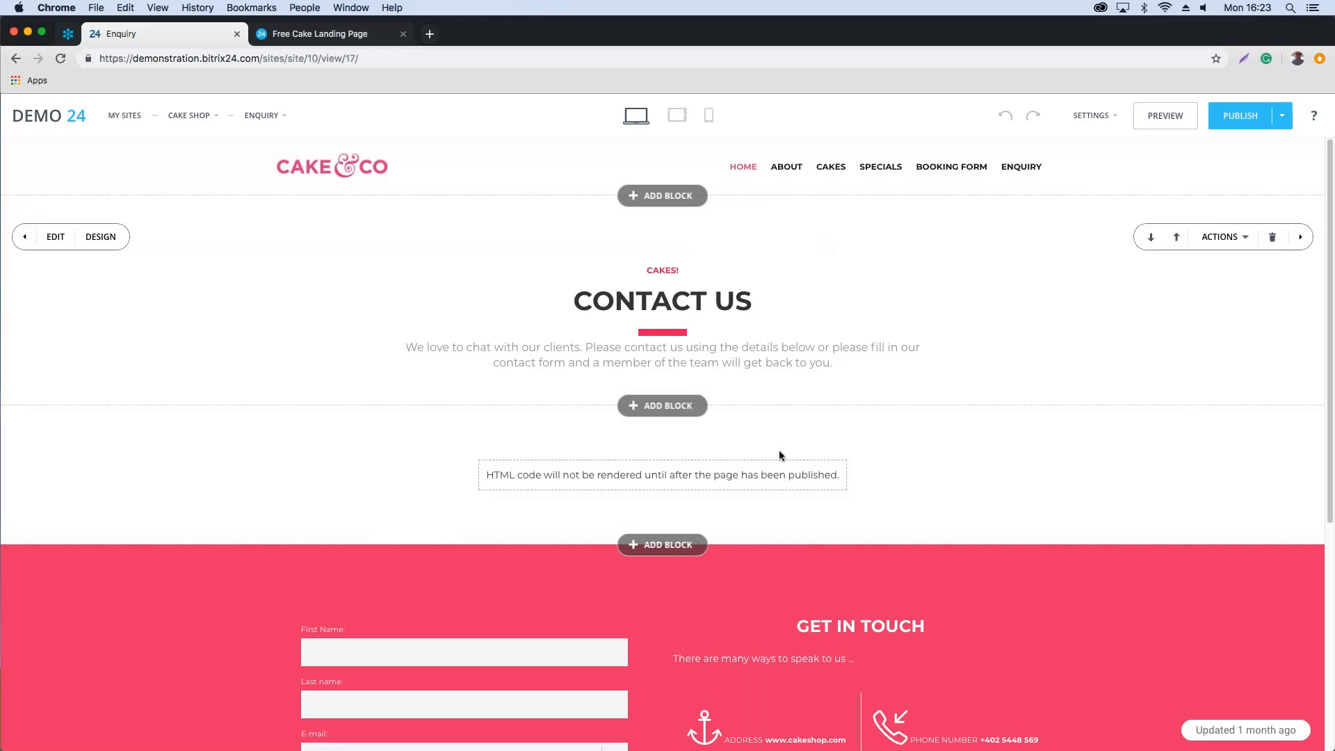
# Step: Look through the Enquiry page, view the edit settings of the contact form block and close them without saving
pyautogui.scroll(-2, 743, 435)
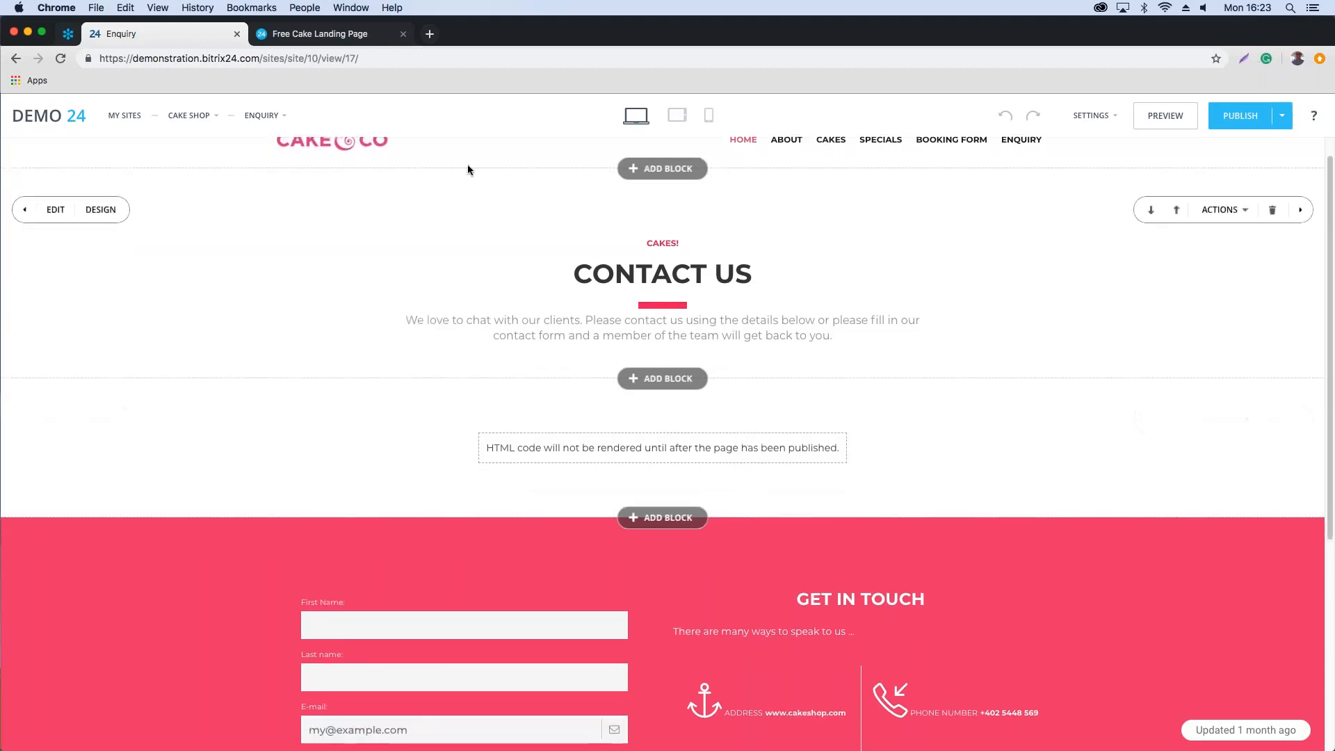
pyautogui.scroll(-10, 620, 468)
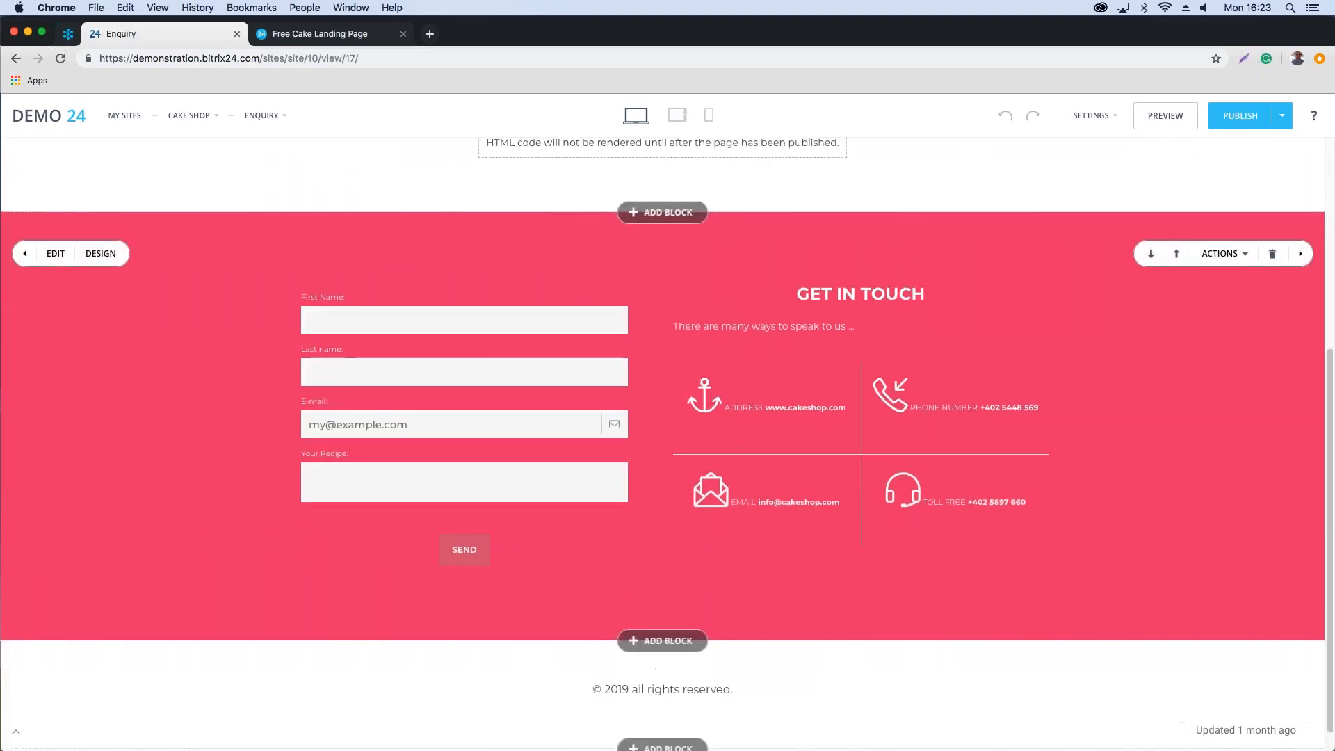
pyautogui.scroll(6, 662, 445)
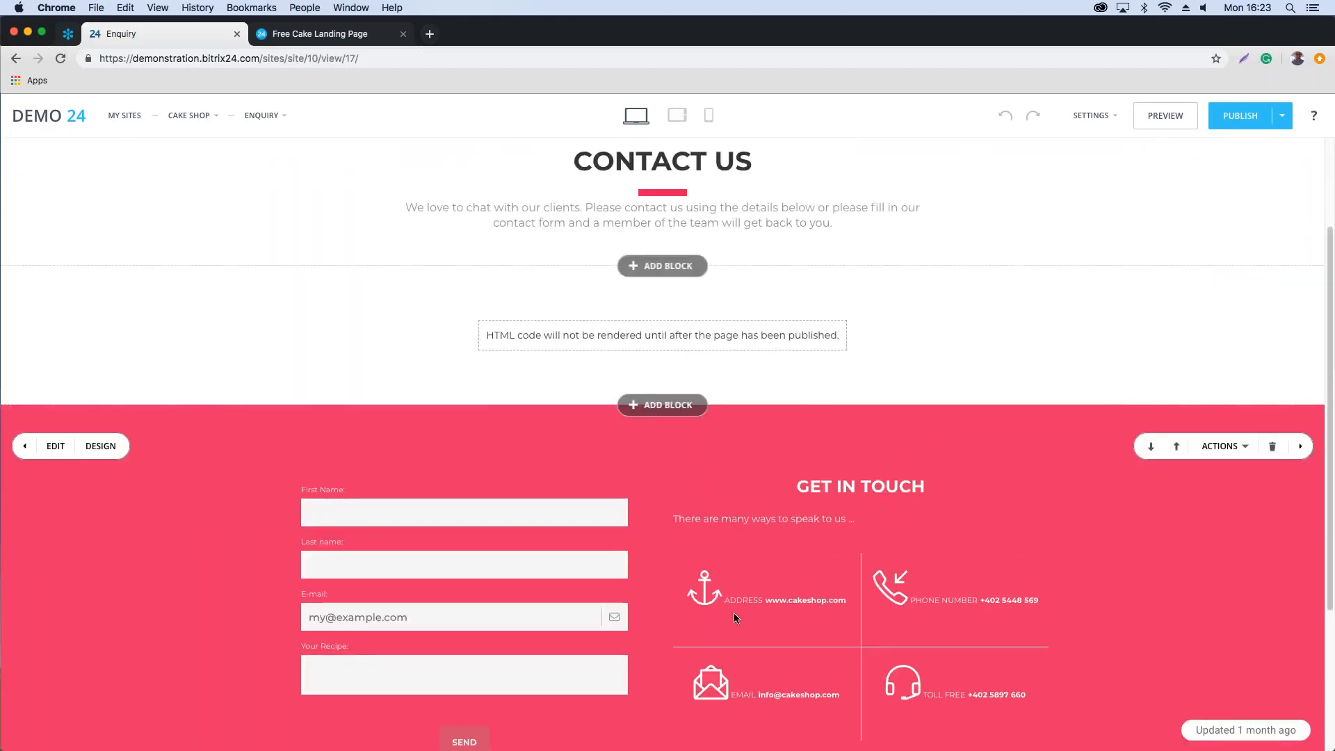
pyautogui.click(55, 450)
pyautogui.scroll(-3, 399, 417)
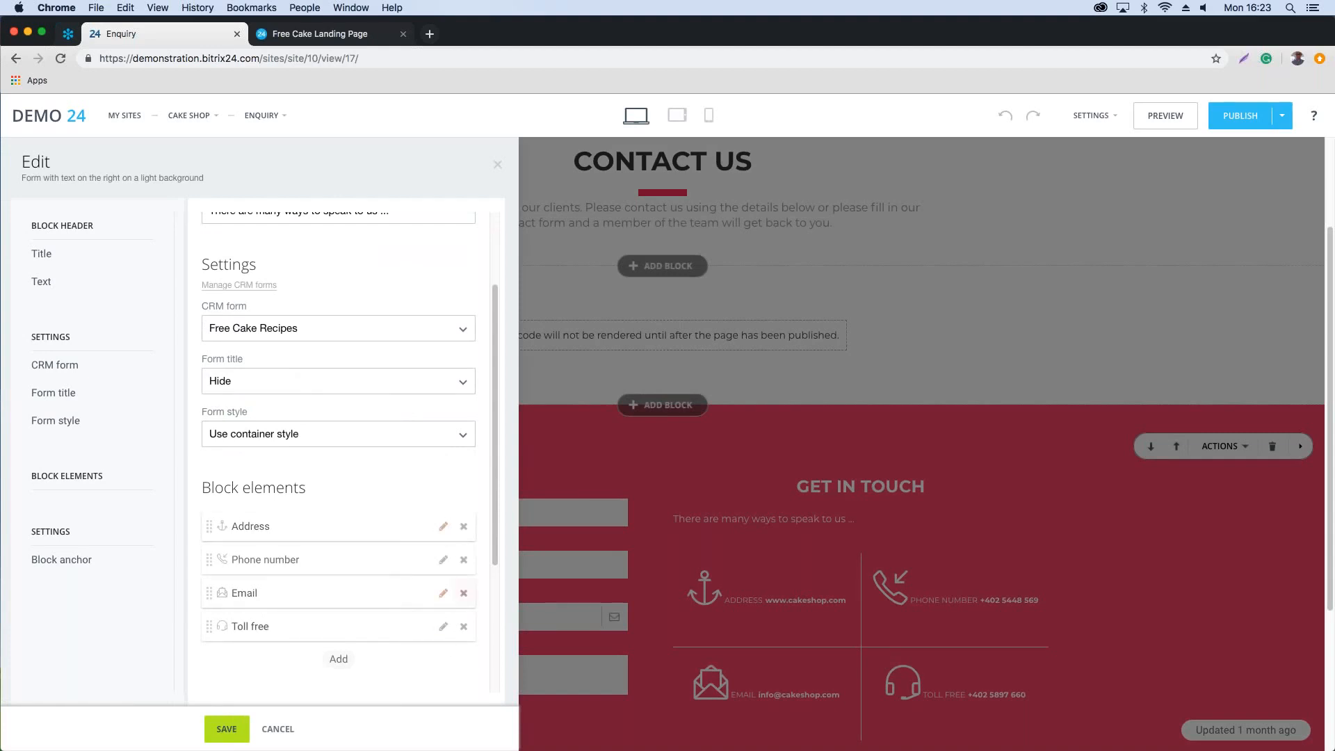
pyautogui.click(497, 164)
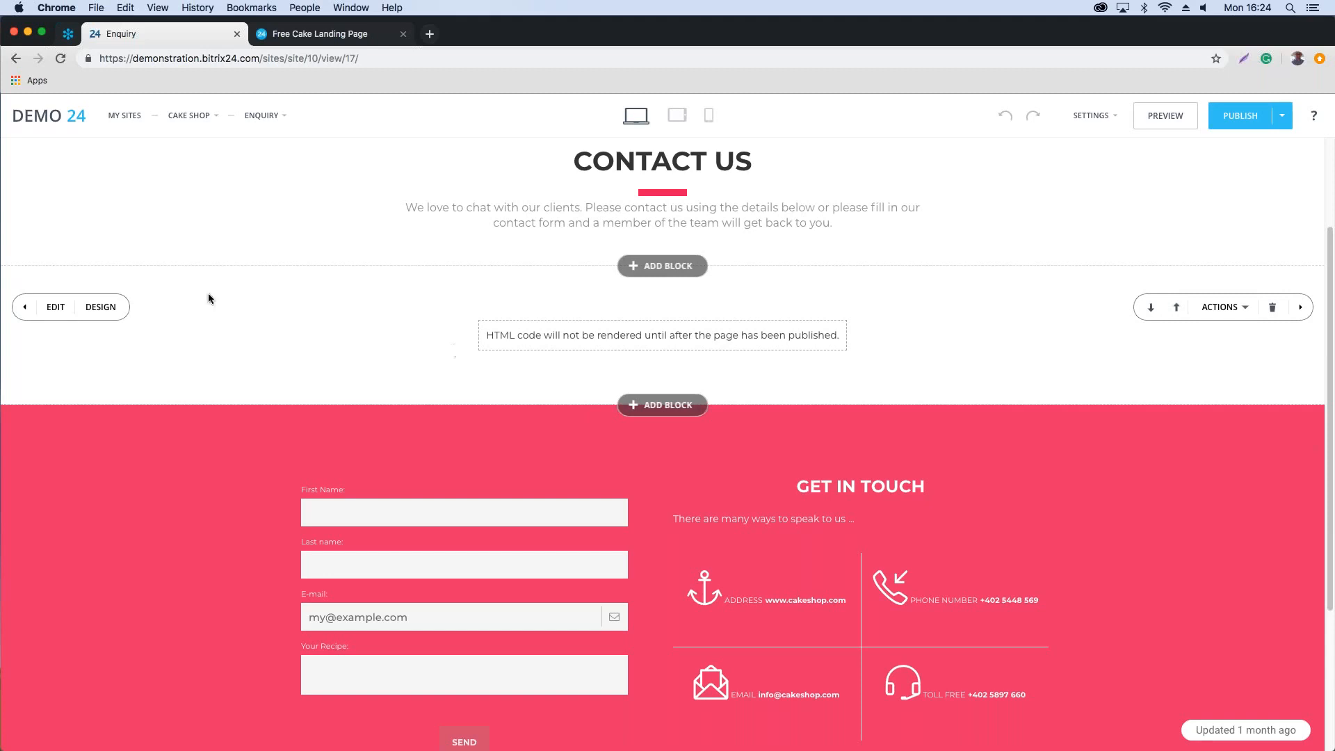
# Step: View the HTML code block in the Other category of addable blocks and close the block library
pyautogui.click(680, 270)
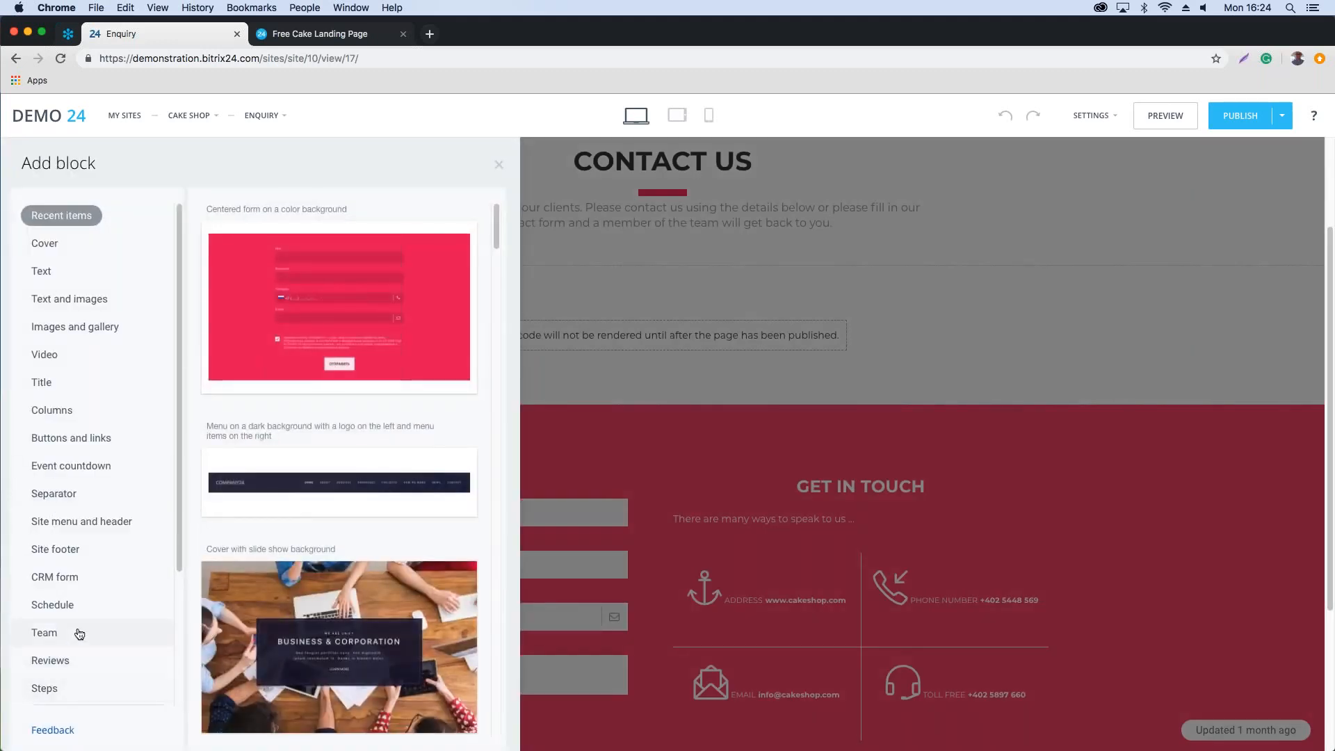
pyautogui.scroll(-5, 78, 633)
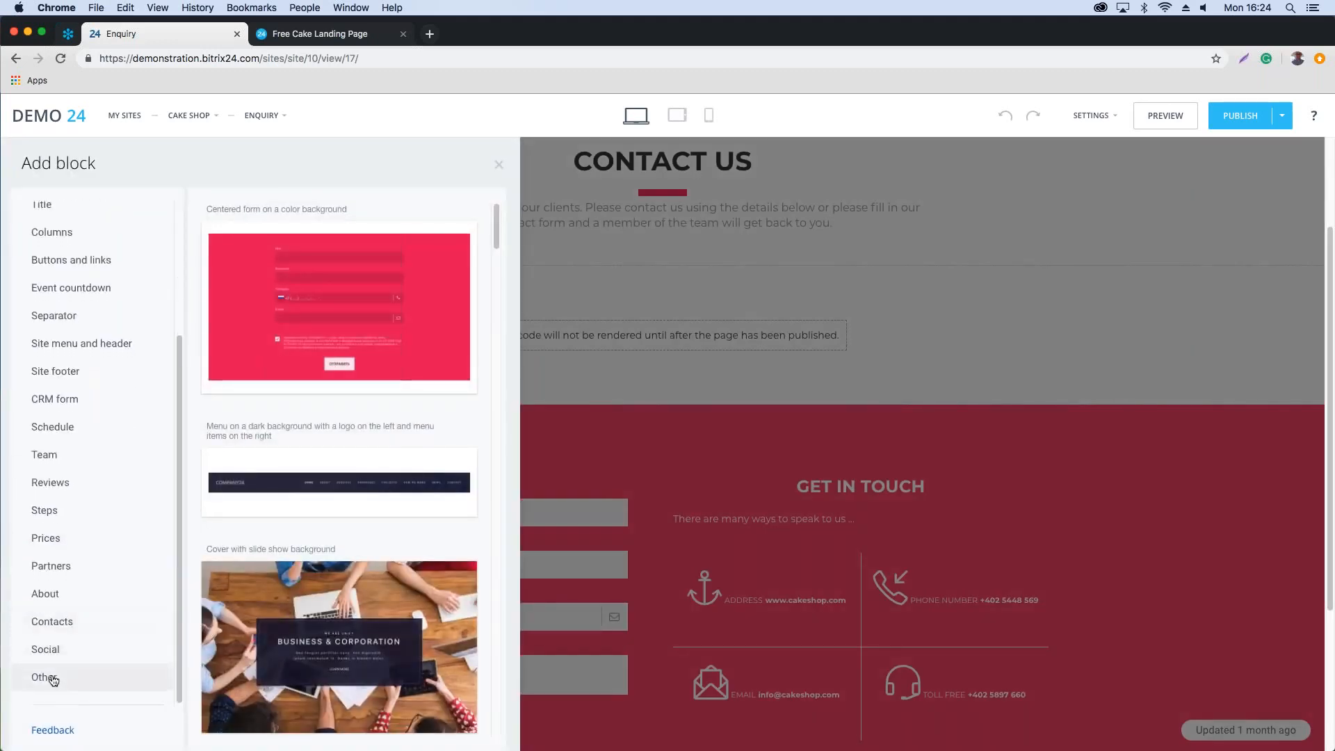
pyautogui.click(53, 679)
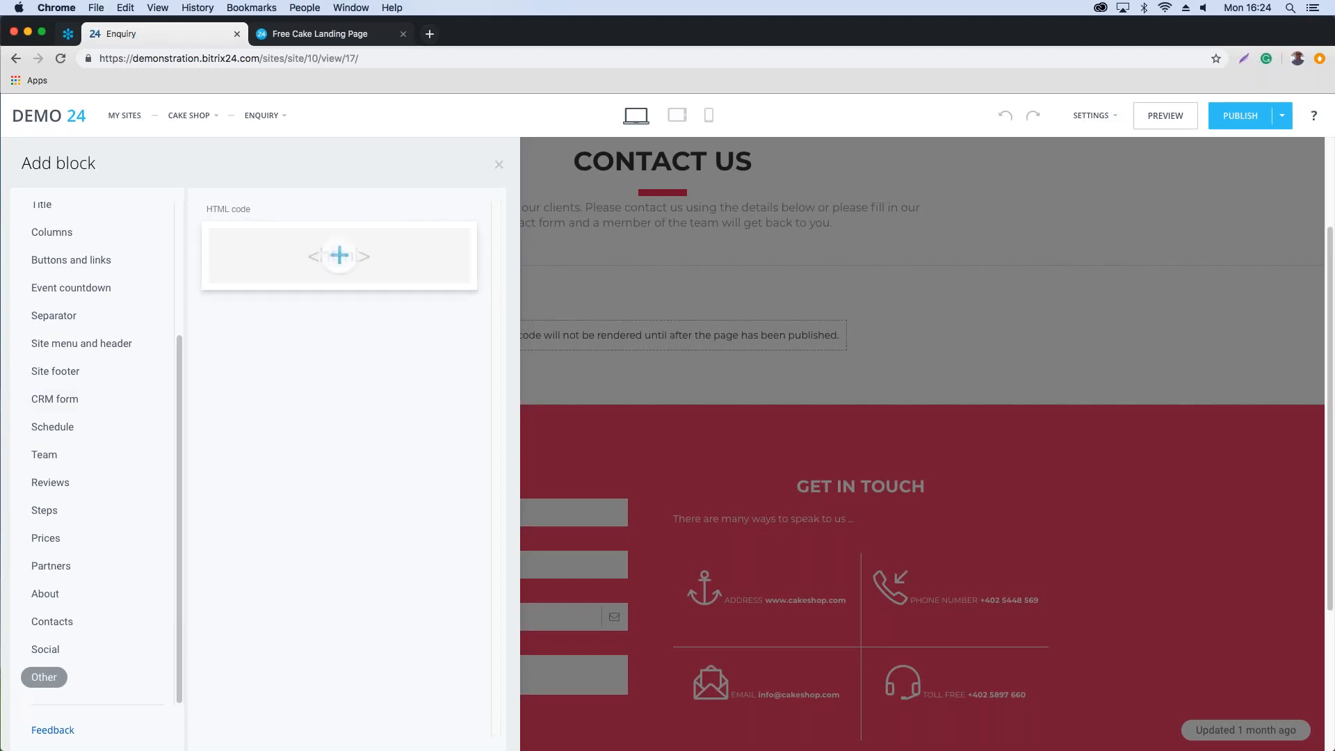
pyautogui.click(499, 167)
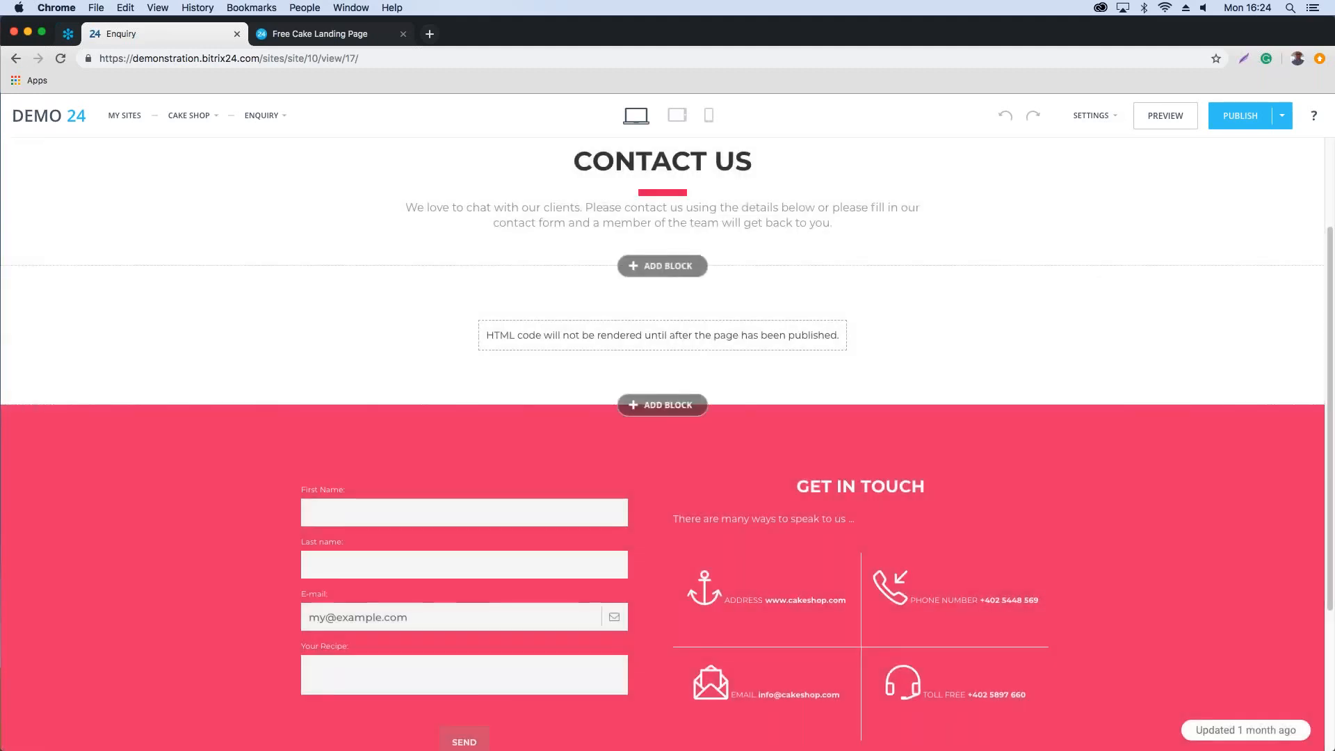
# Step: View the Cake Shop site preferences and the available website widgets, keep Black Friday Widgets and close the settings
pyautogui.scroll(-2, 554, 332)
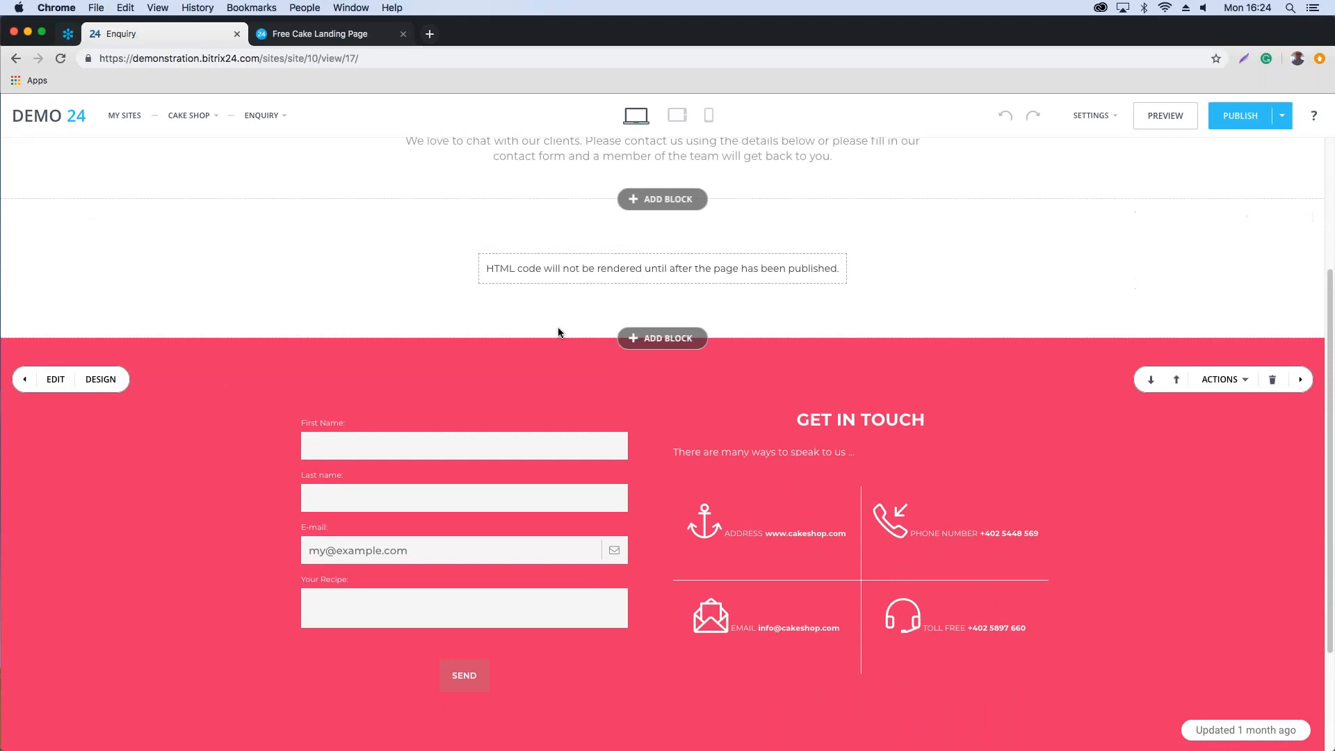
pyautogui.scroll(5, 557, 332)
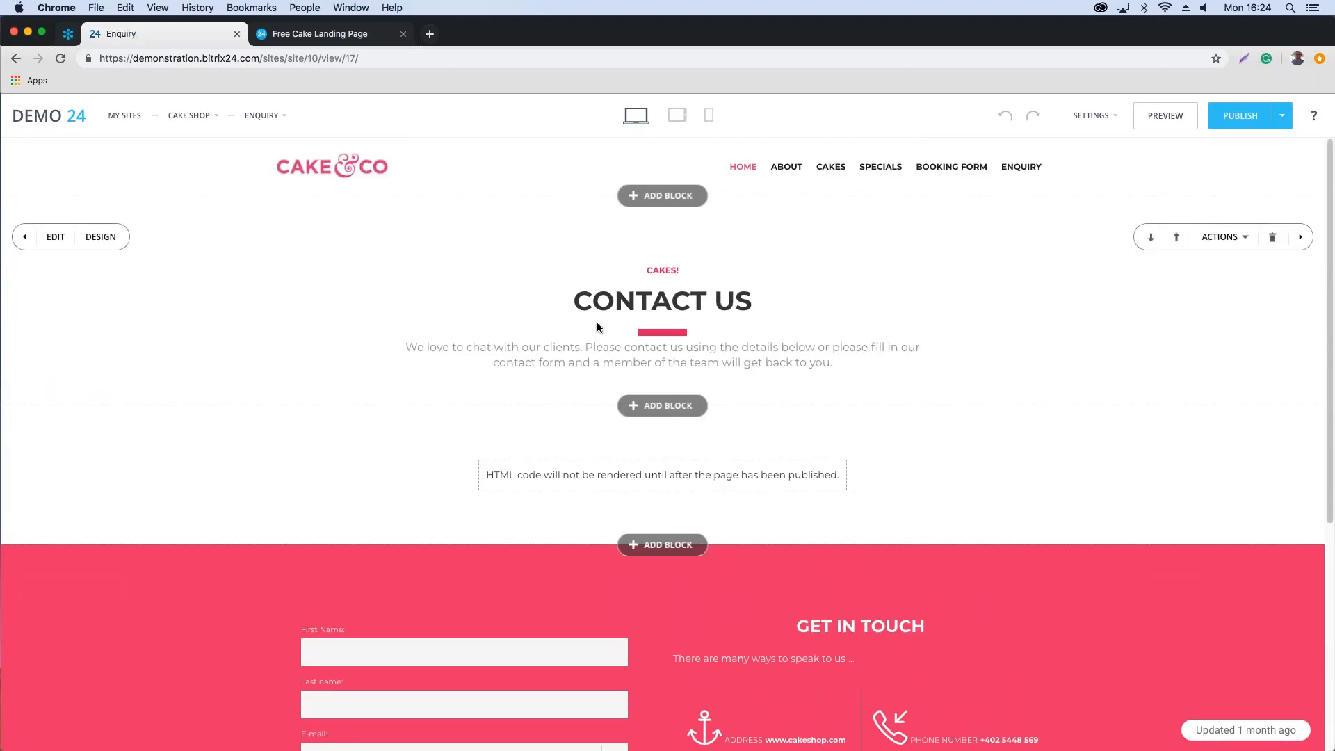
pyautogui.click(1094, 117)
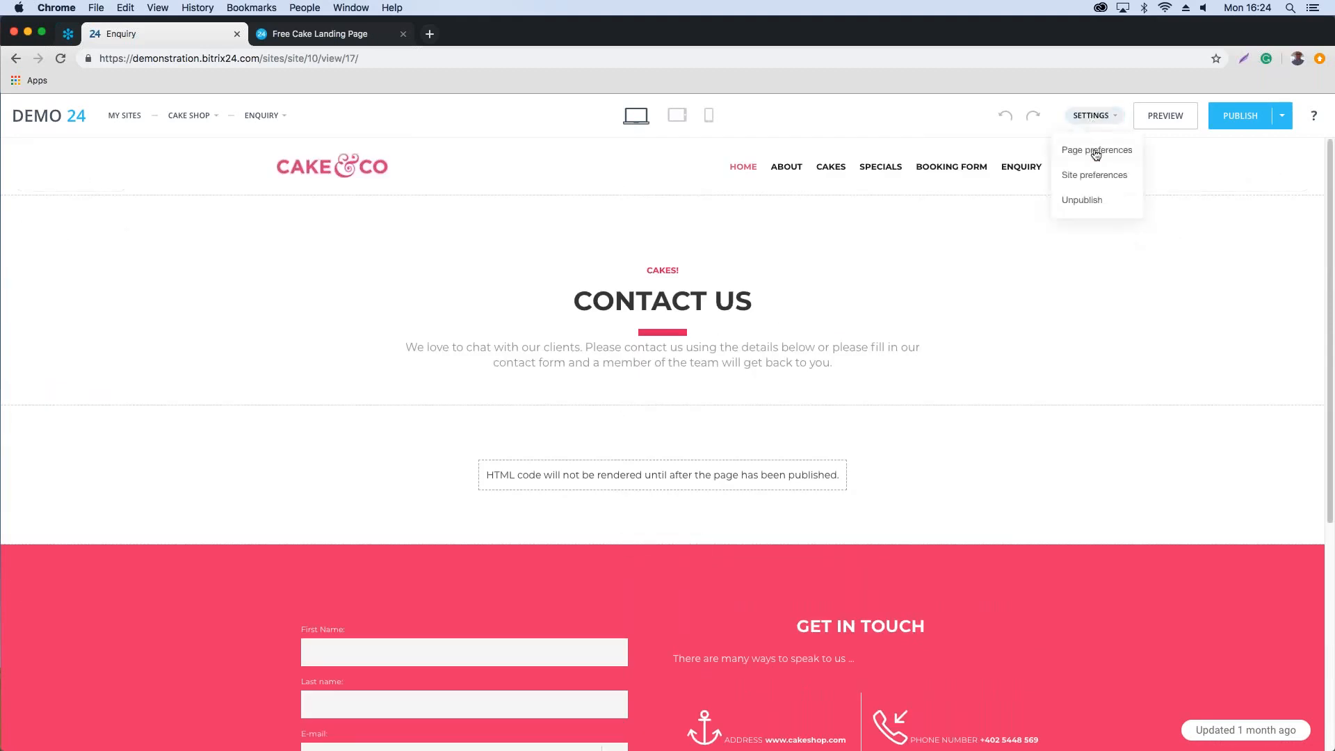
pyautogui.click(1100, 178)
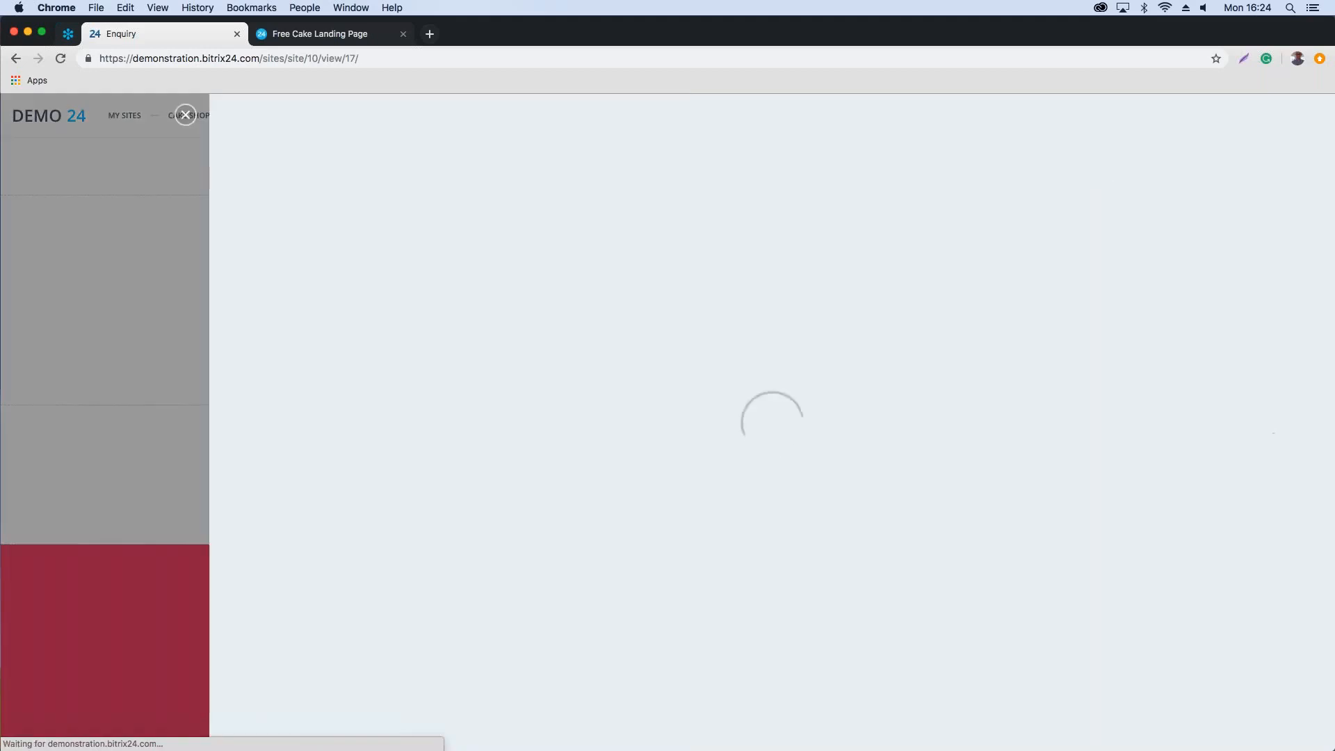
pyautogui.click(457, 273)
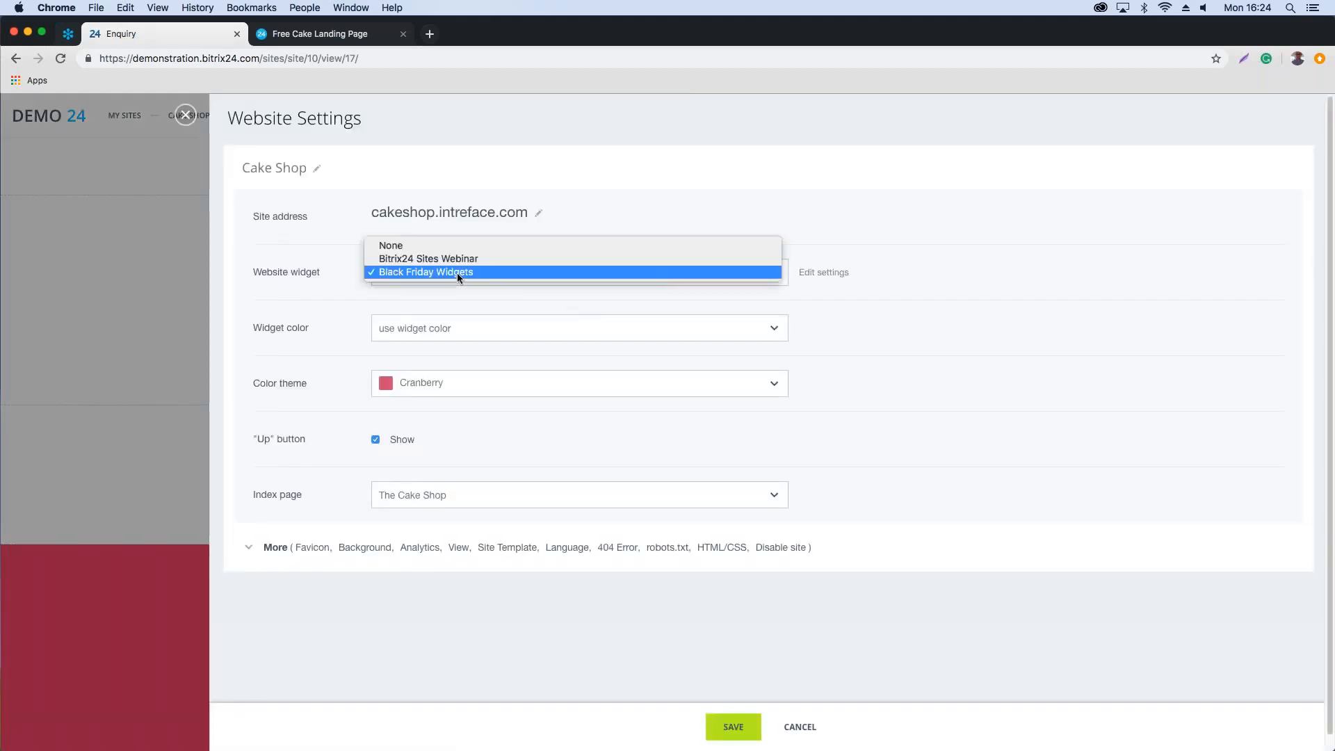
pyautogui.click(429, 272)
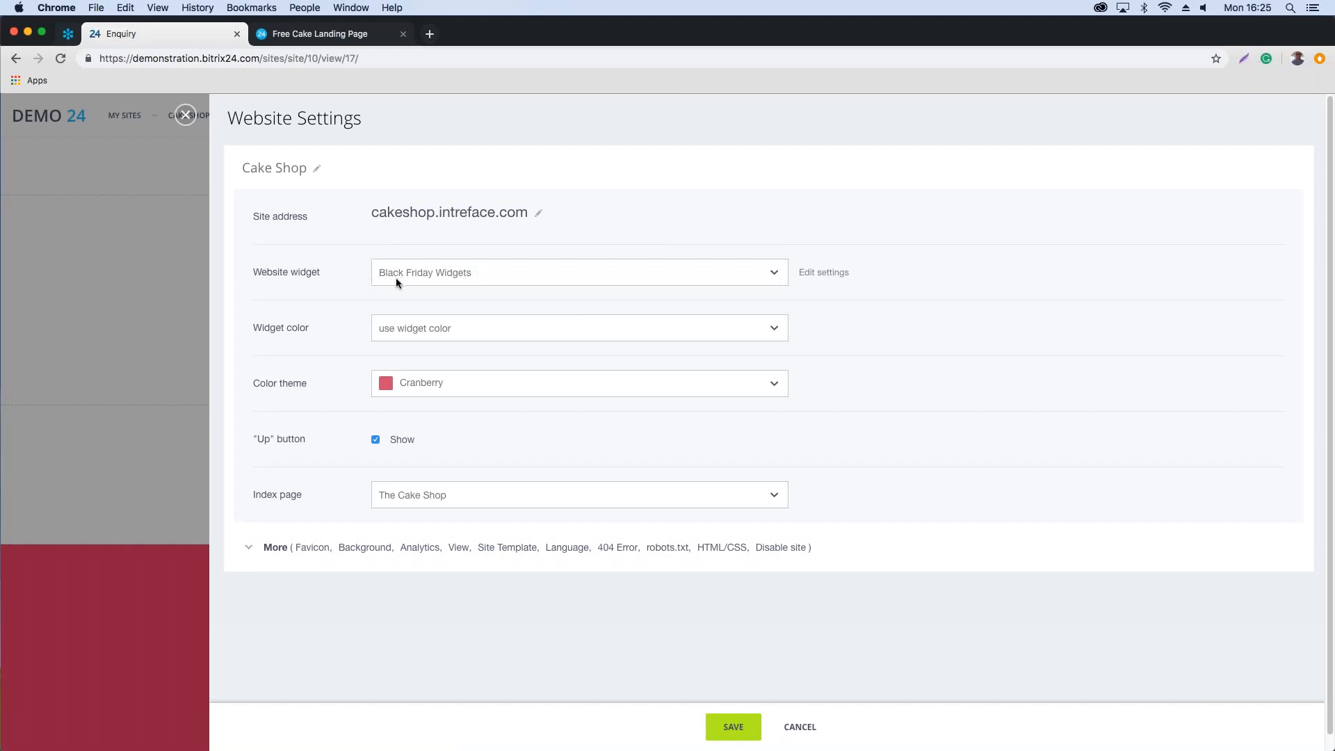
pyautogui.click(187, 116)
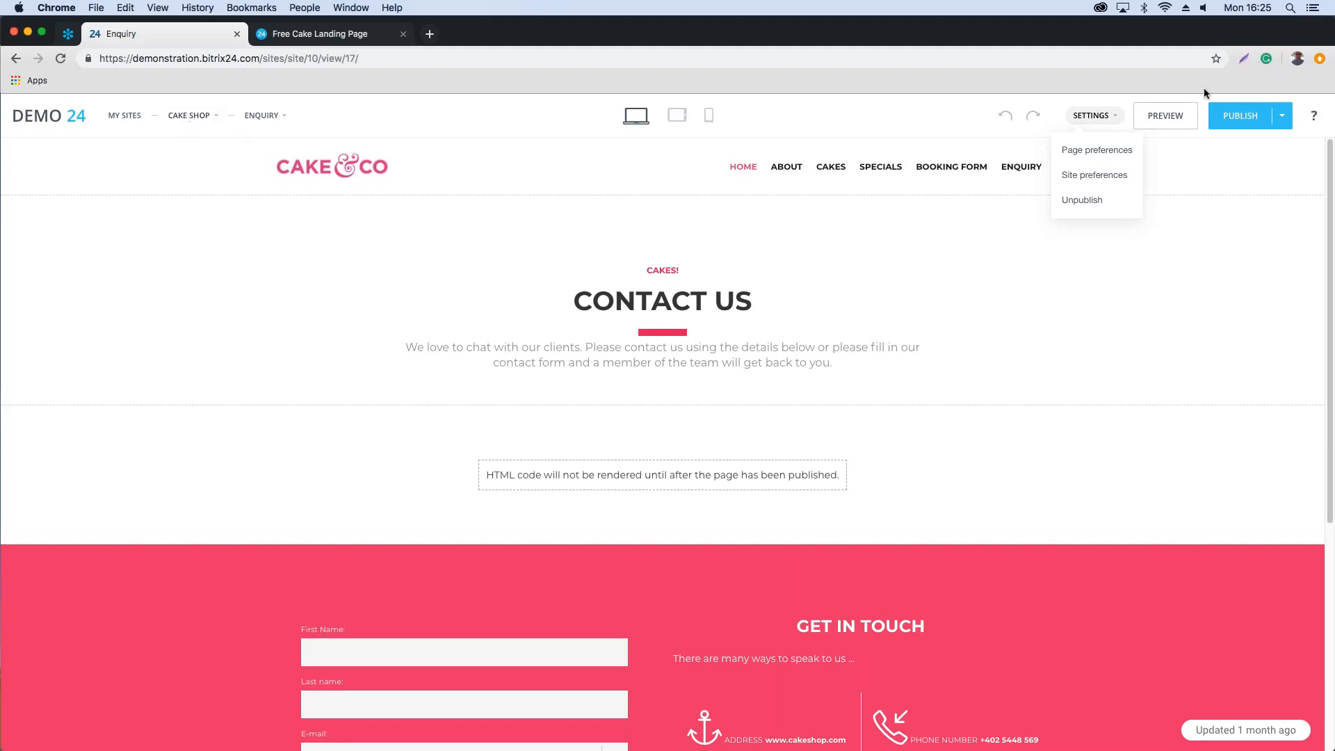
# Step: Move the Contact Us block above the site menu, and move the menu block back above it
pyautogui.click(1185, 244)
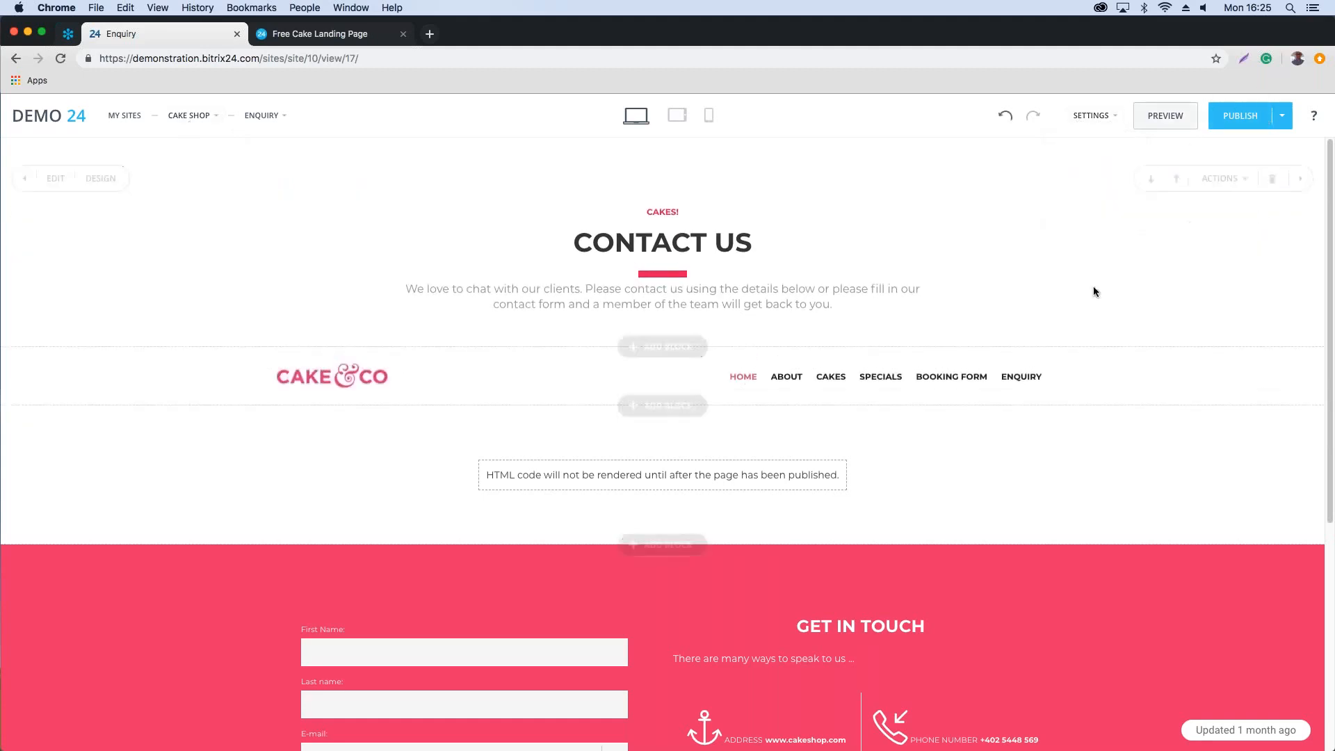
pyautogui.click(1176, 389)
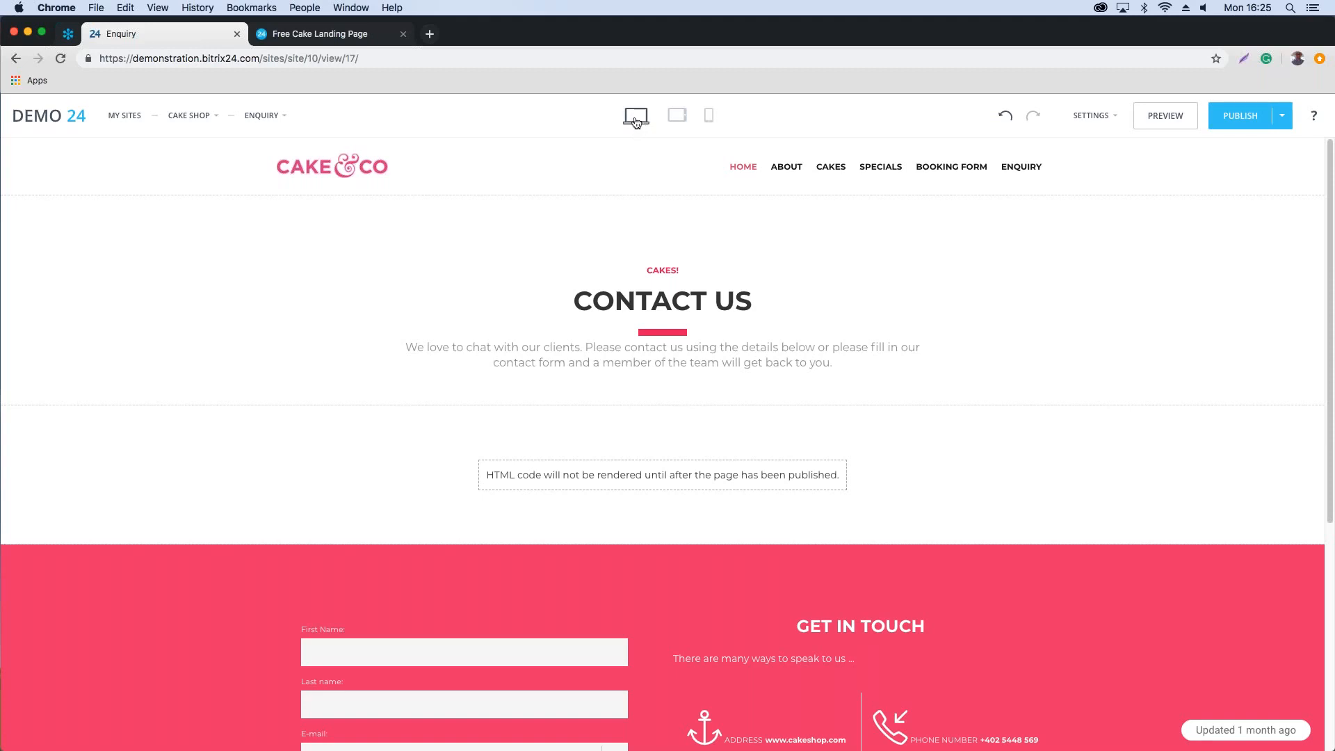
# Step: Examine the Enquiry page in the tablet layout, trying out undo and redo on the last change
pyautogui.click(678, 119)
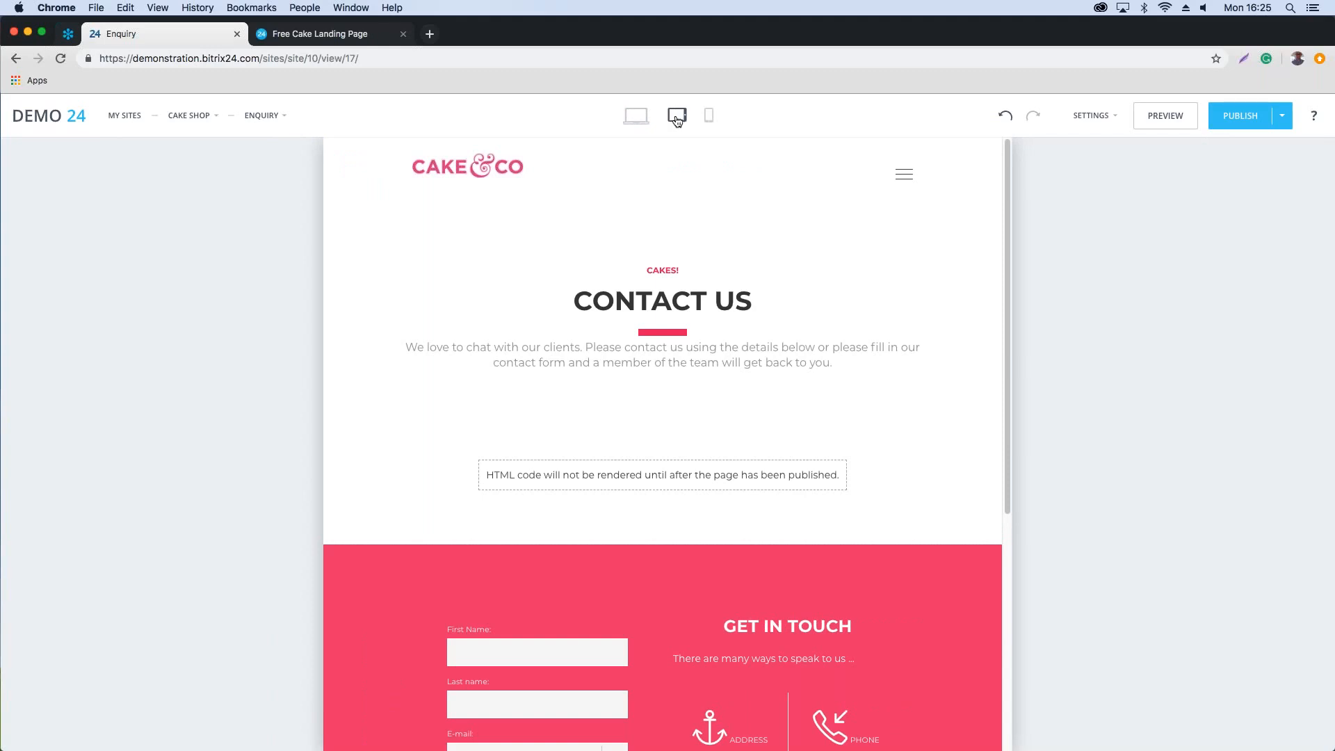
pyautogui.scroll(-5, 684, 203)
pyautogui.scroll(5, 685, 210)
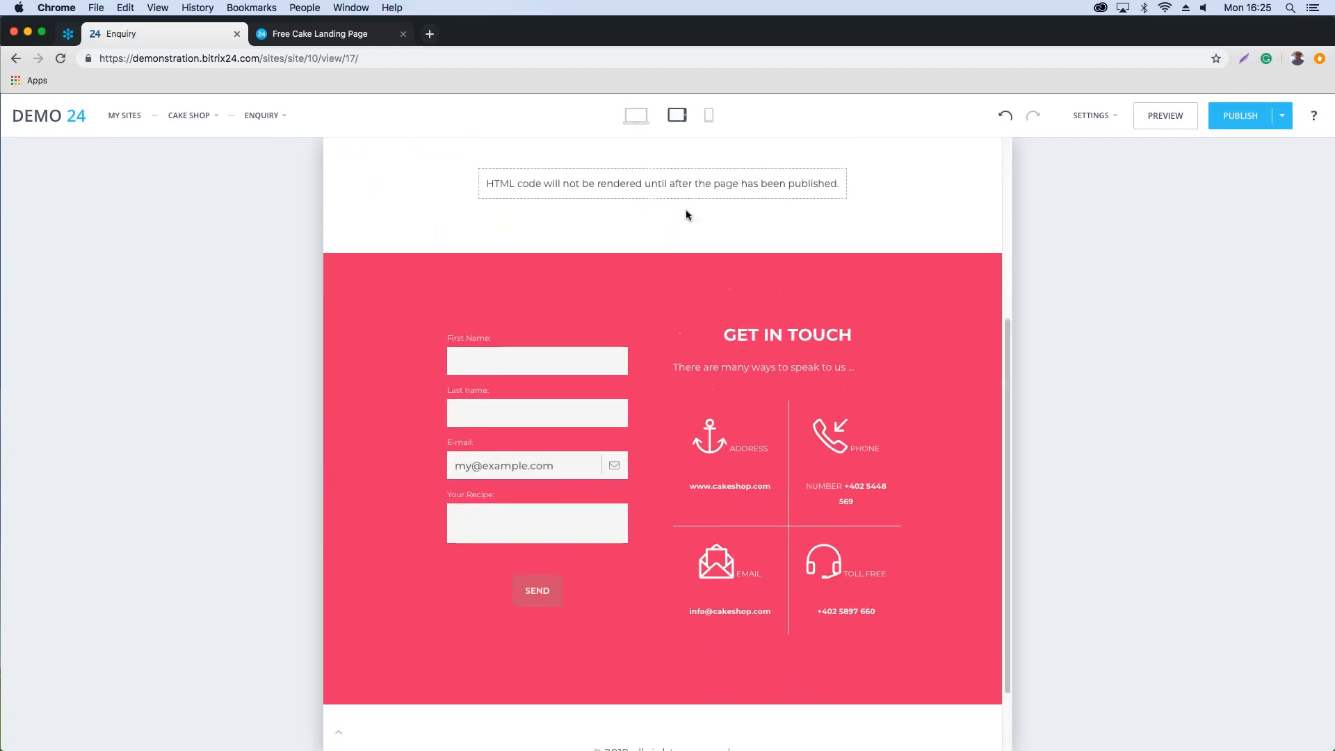
pyautogui.click(1007, 117)
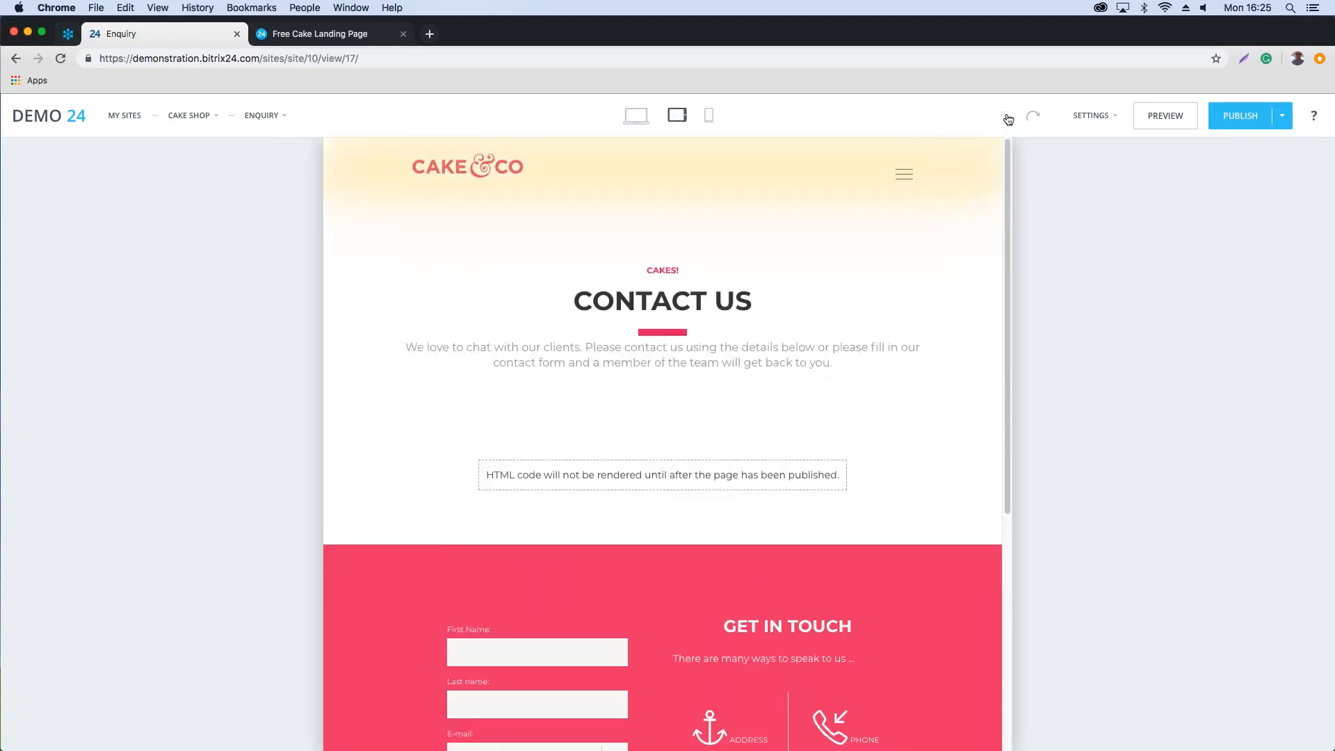
pyautogui.click(1032, 116)
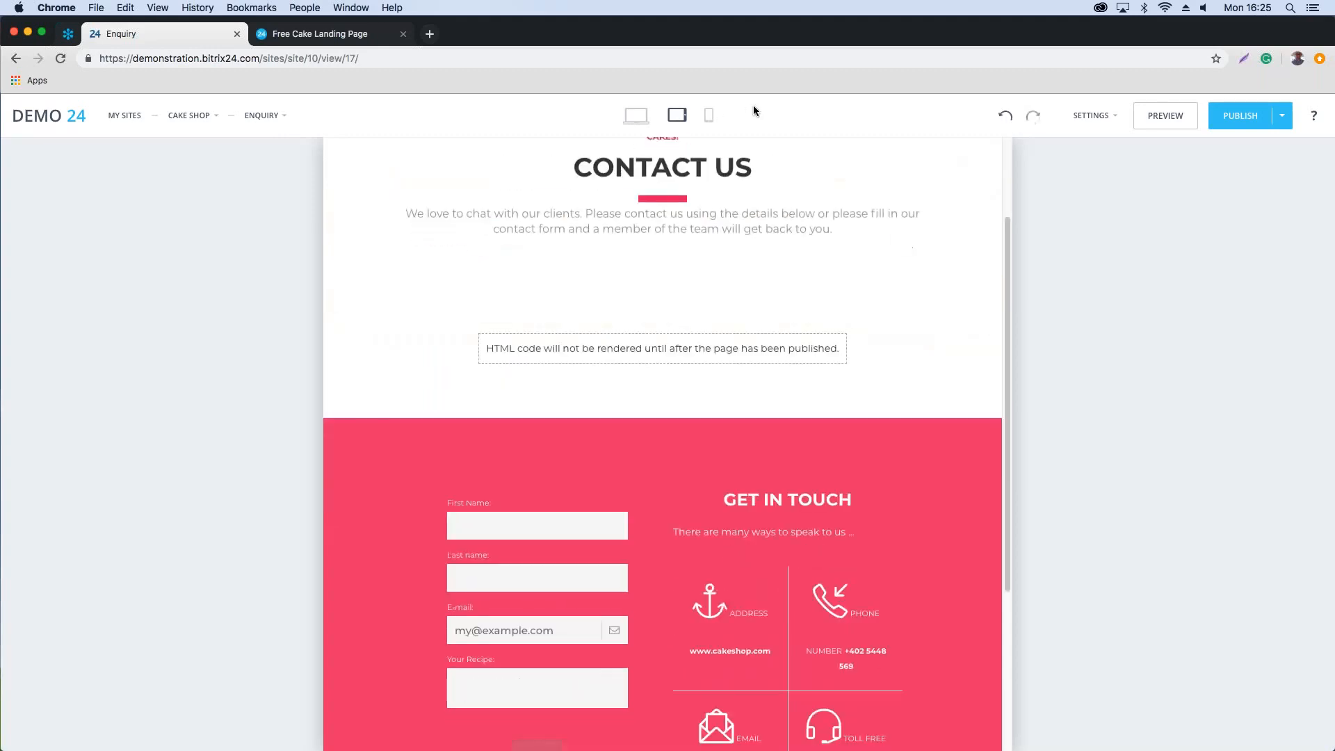
pyautogui.scroll(-3, 623, 269)
pyautogui.scroll(5, 630, 267)
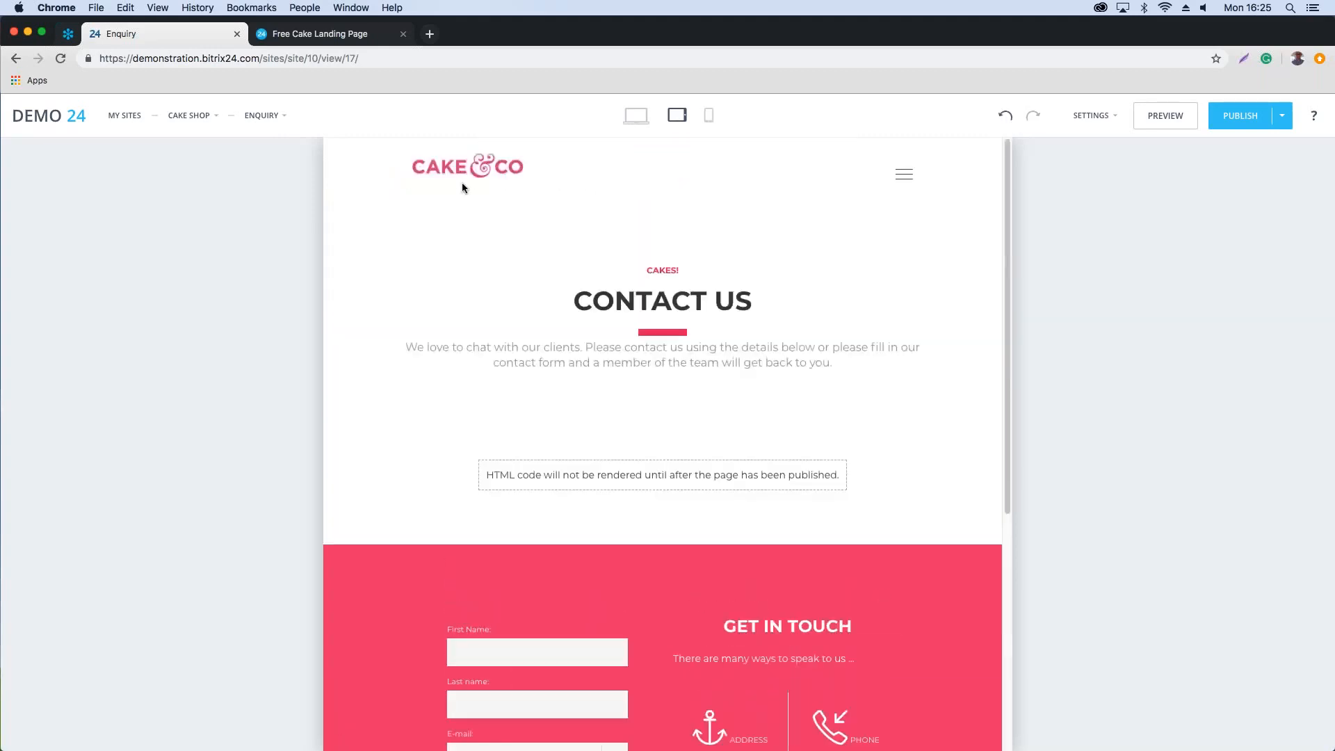
# Step: Examine the Enquiry page in the mobile layout, from the header down to the contact form and footer
pyautogui.click(709, 116)
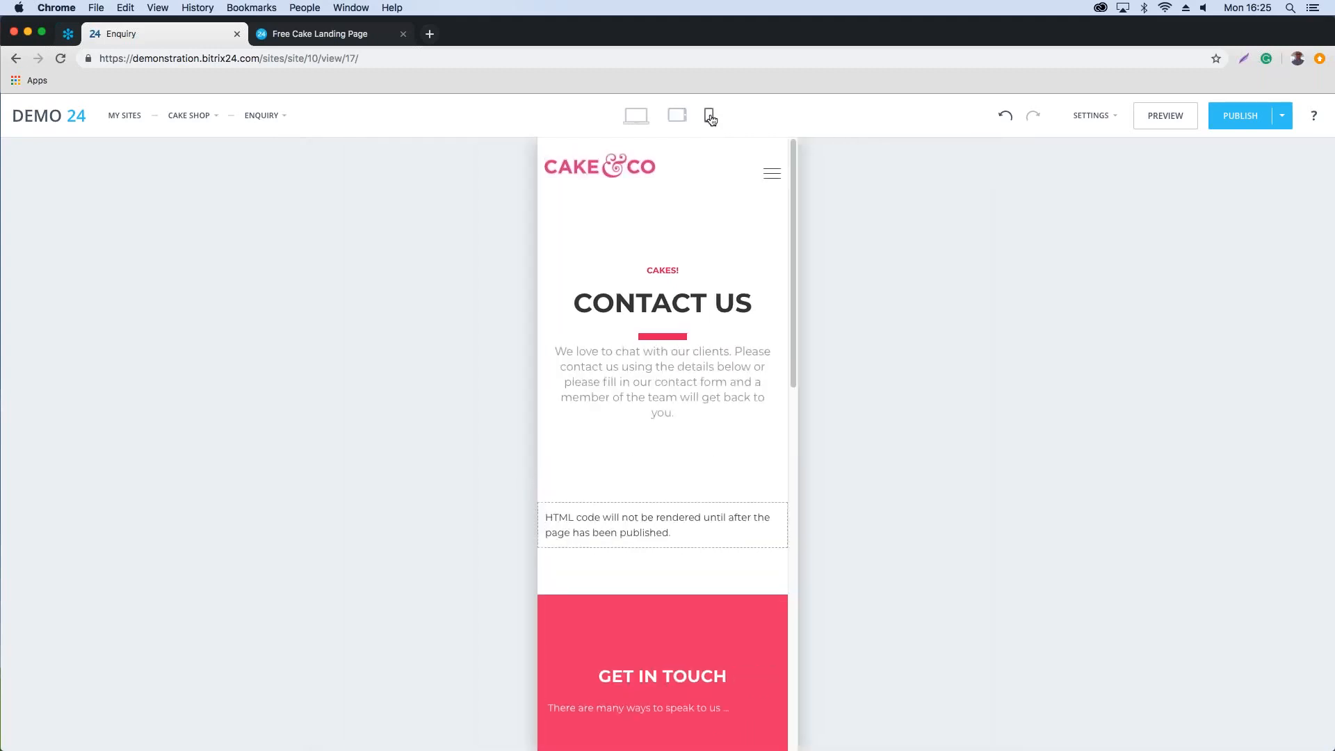
pyautogui.scroll(-15, 678, 319)
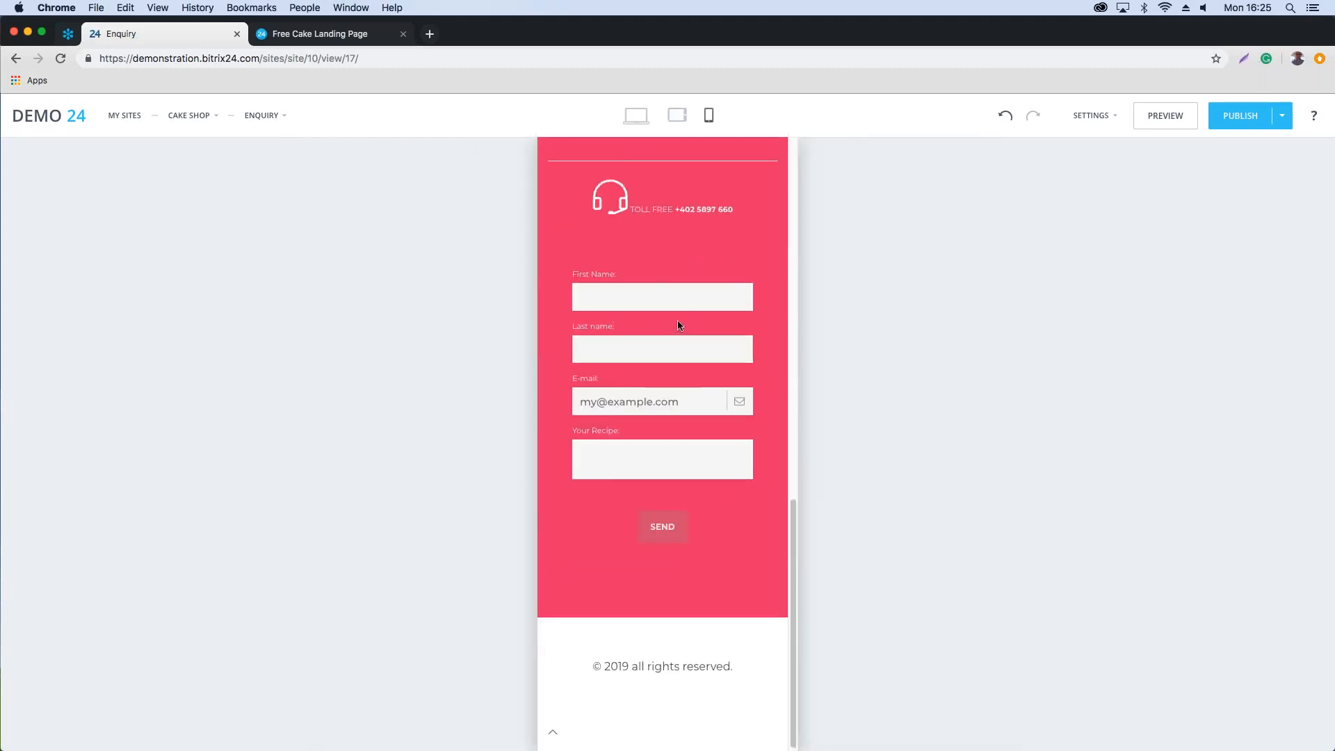
pyautogui.scroll(10, 678, 325)
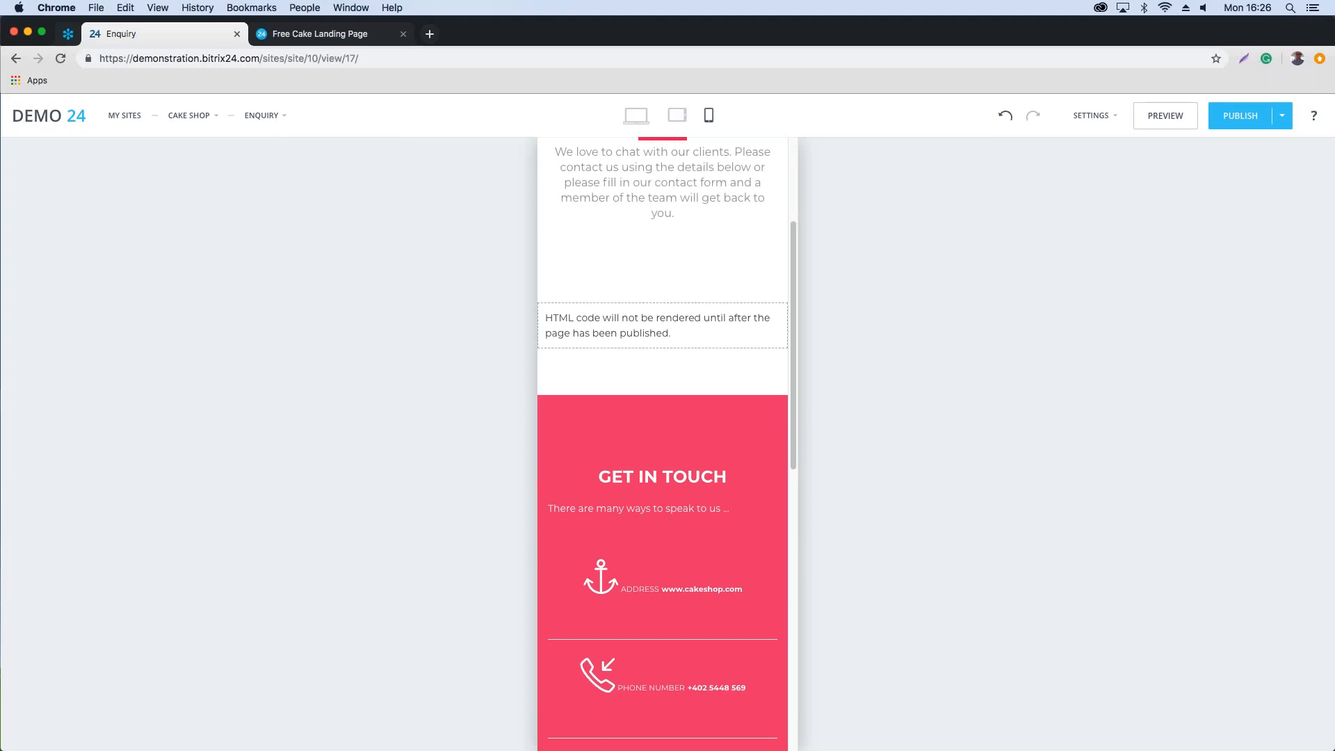
pyautogui.scroll(-10, 662, 445)
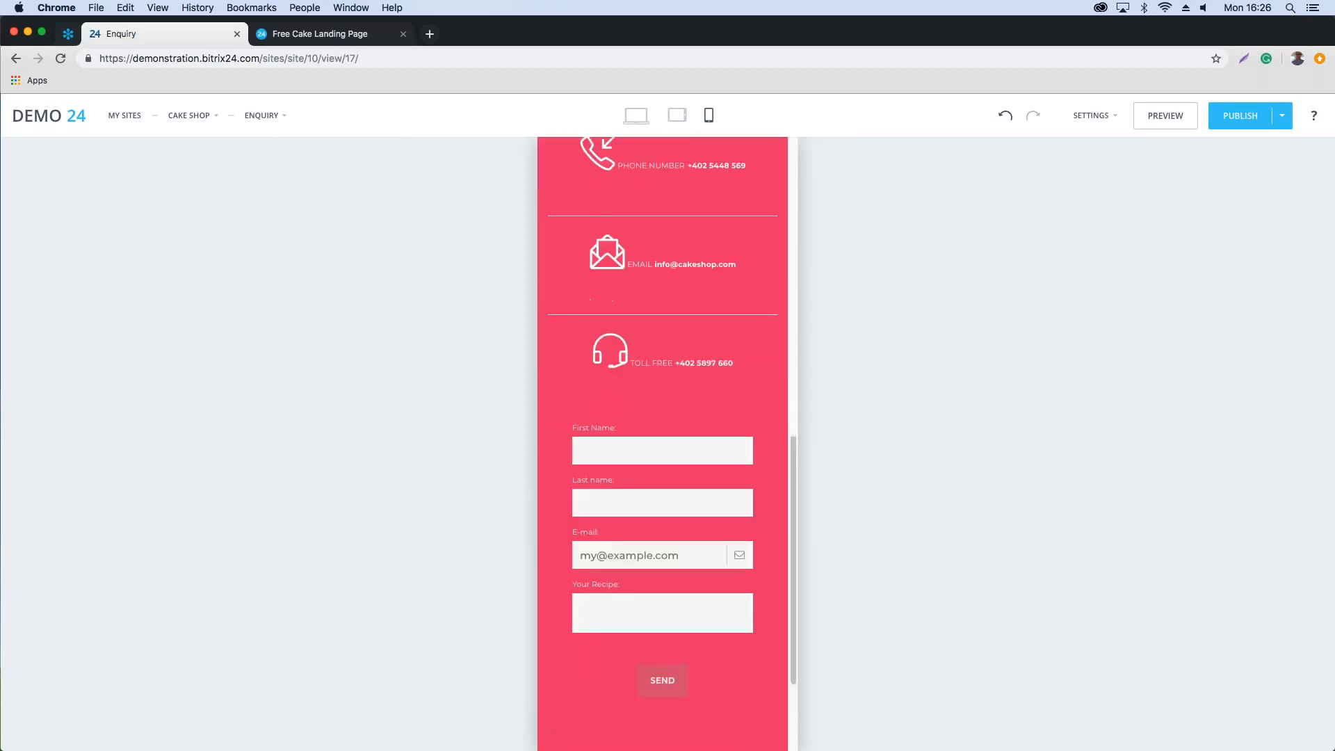
pyautogui.scroll(10, 672, 321)
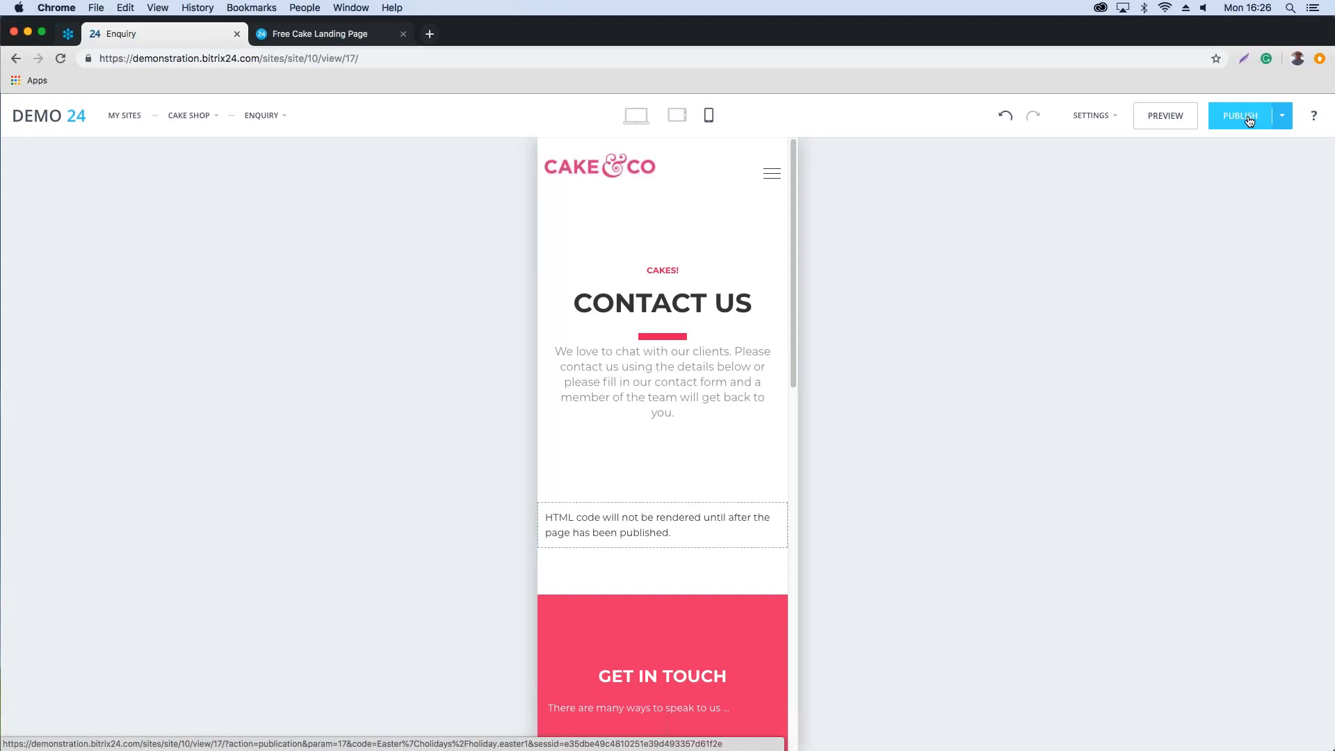
# Step: Open the site preferences of the Cake Shop site from the Enquiry page editor
pyautogui.click(1108, 120)
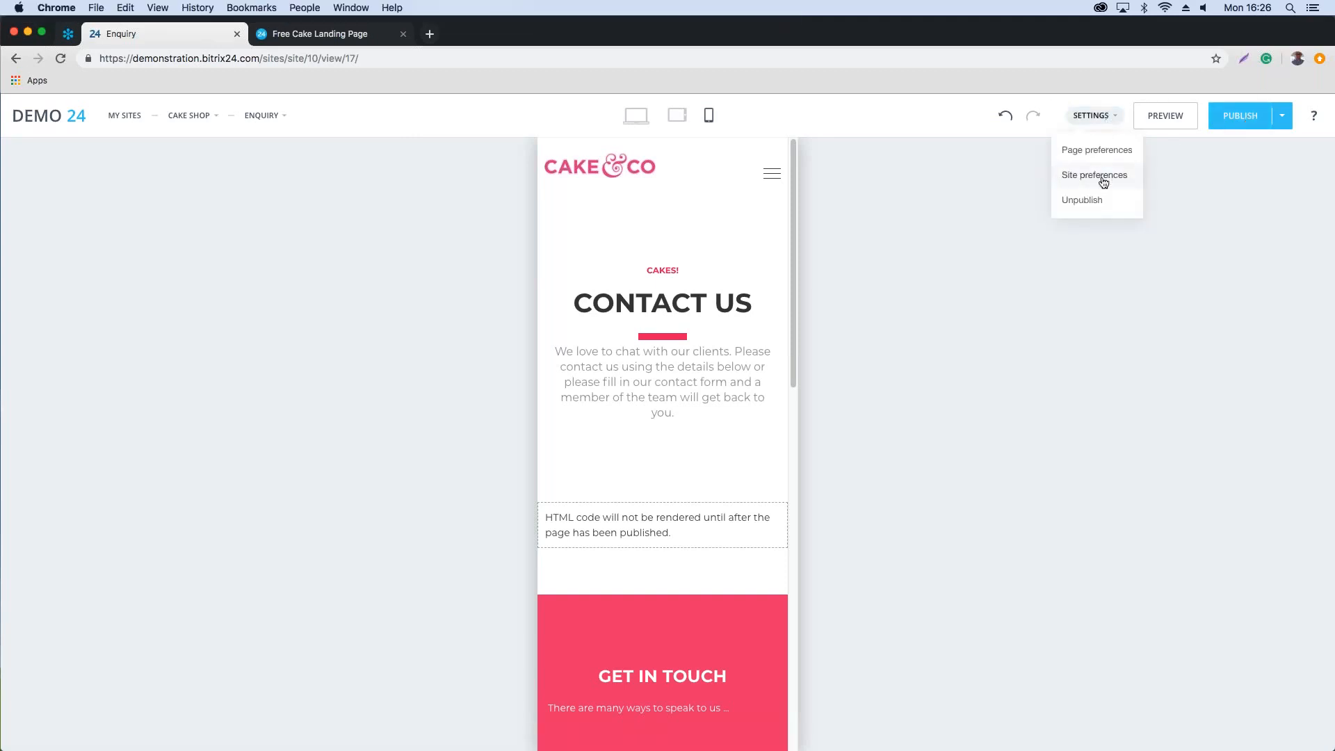
pyautogui.click(1102, 180)
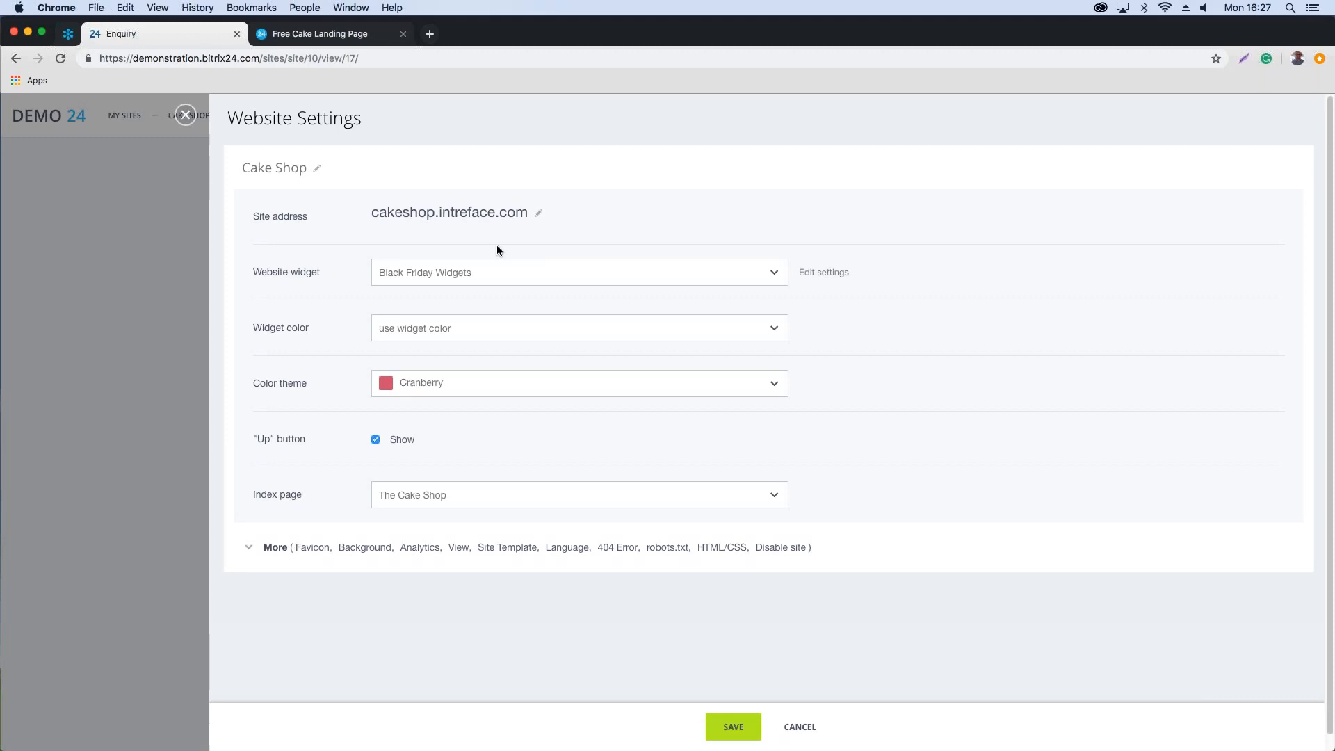
pyautogui.hotkey('ctrl', 'Left')
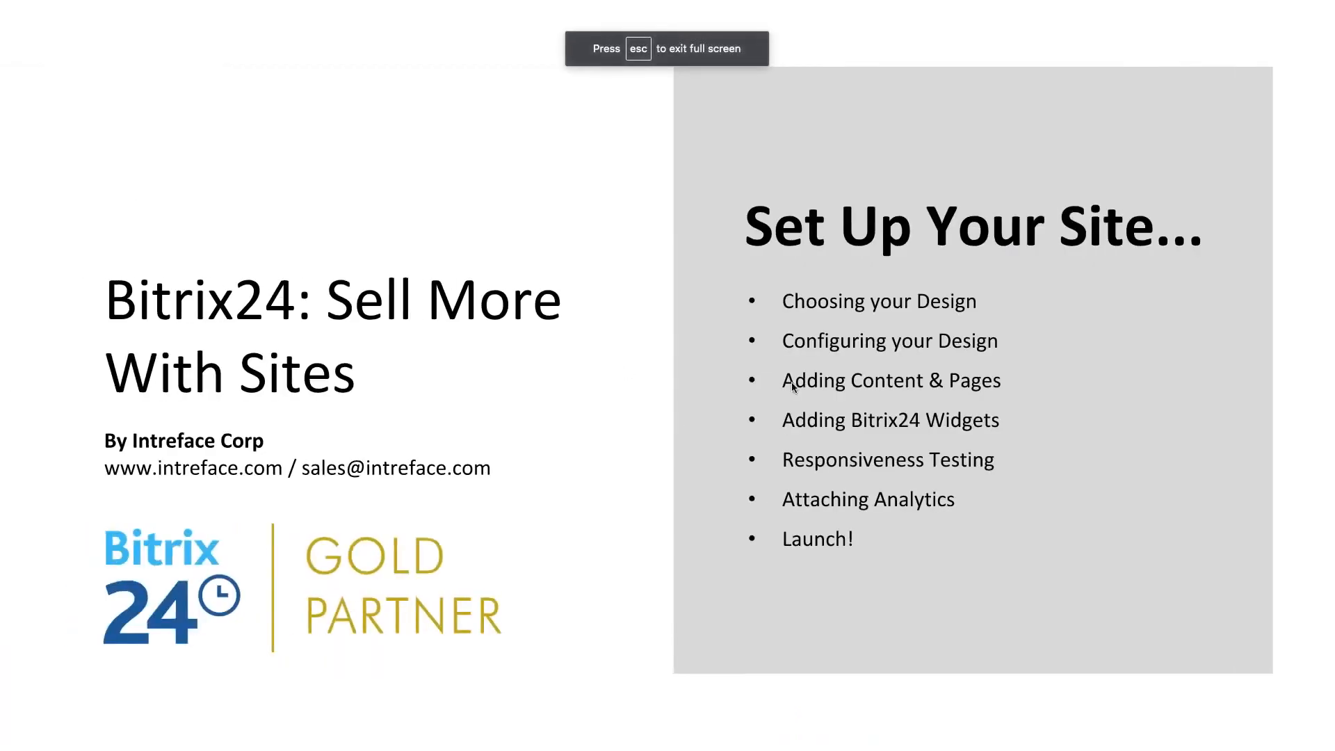
pyautogui.click(791, 383)
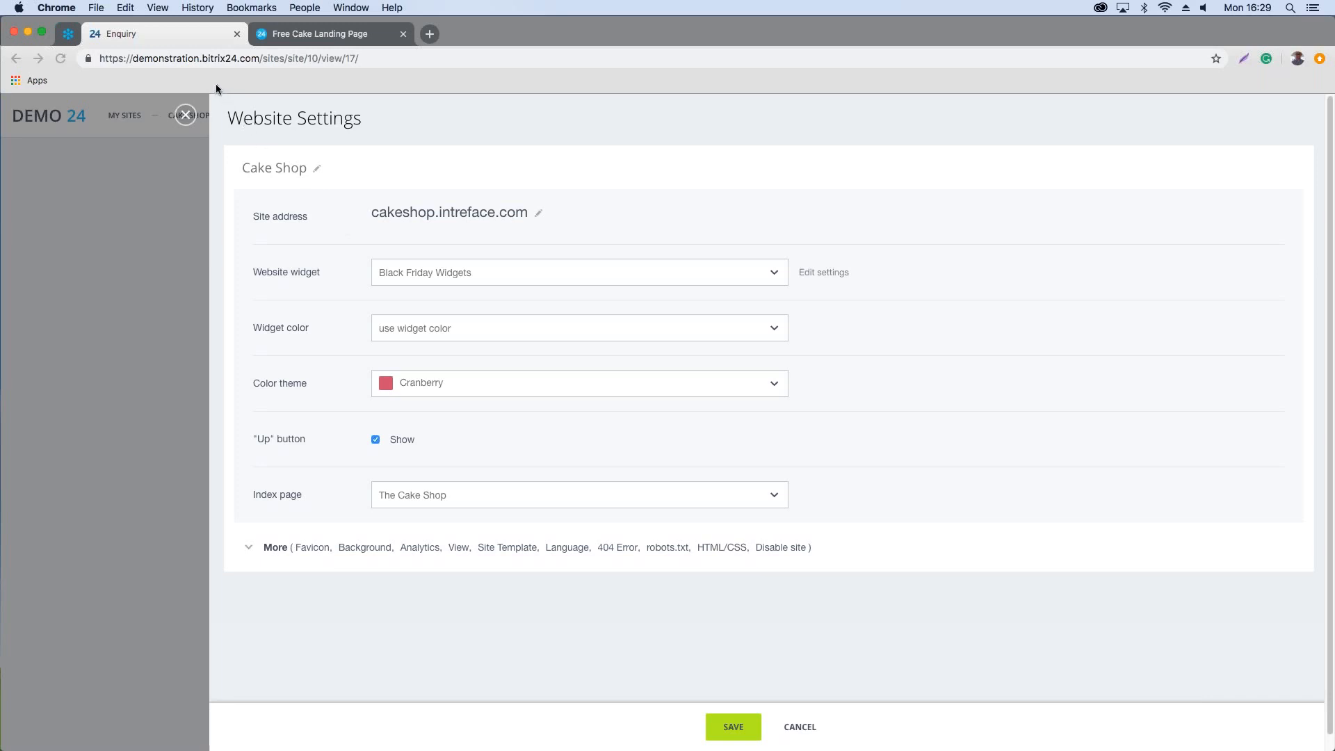
pyautogui.press('super+Tab')
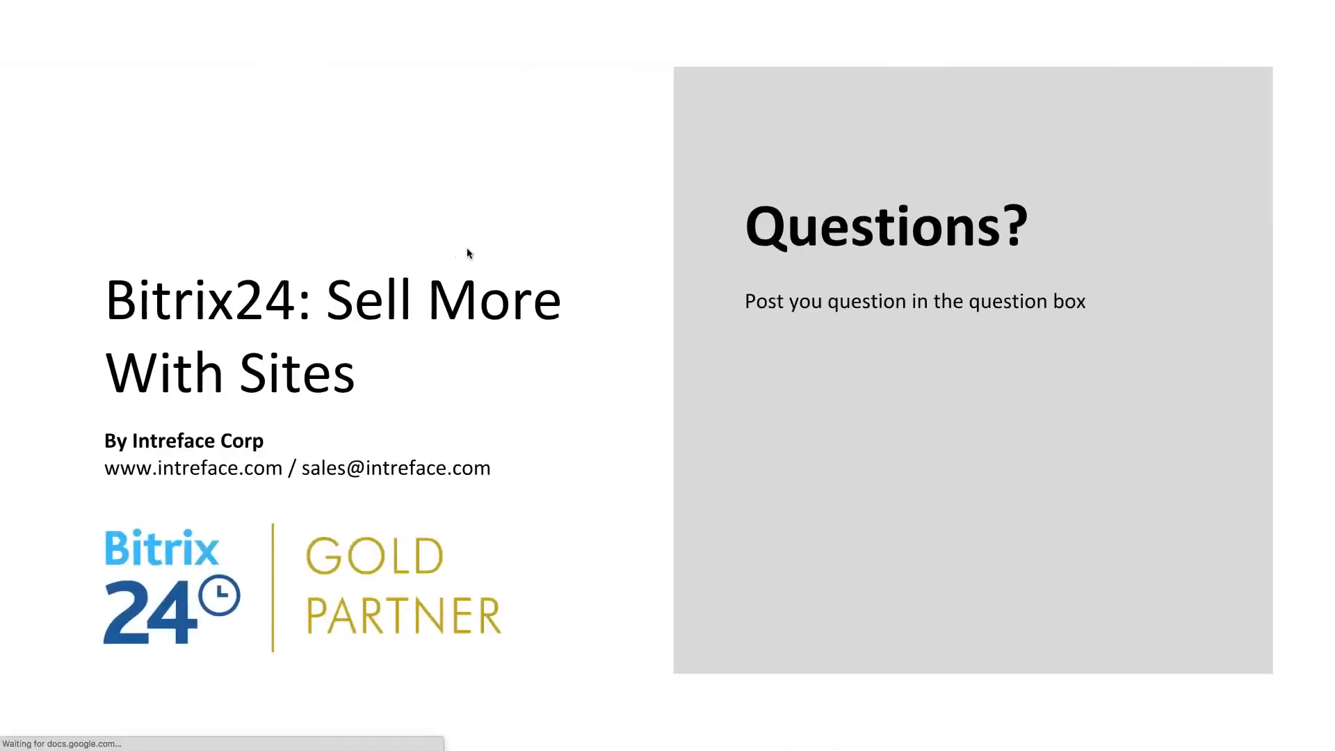
pyautogui.press('Right')
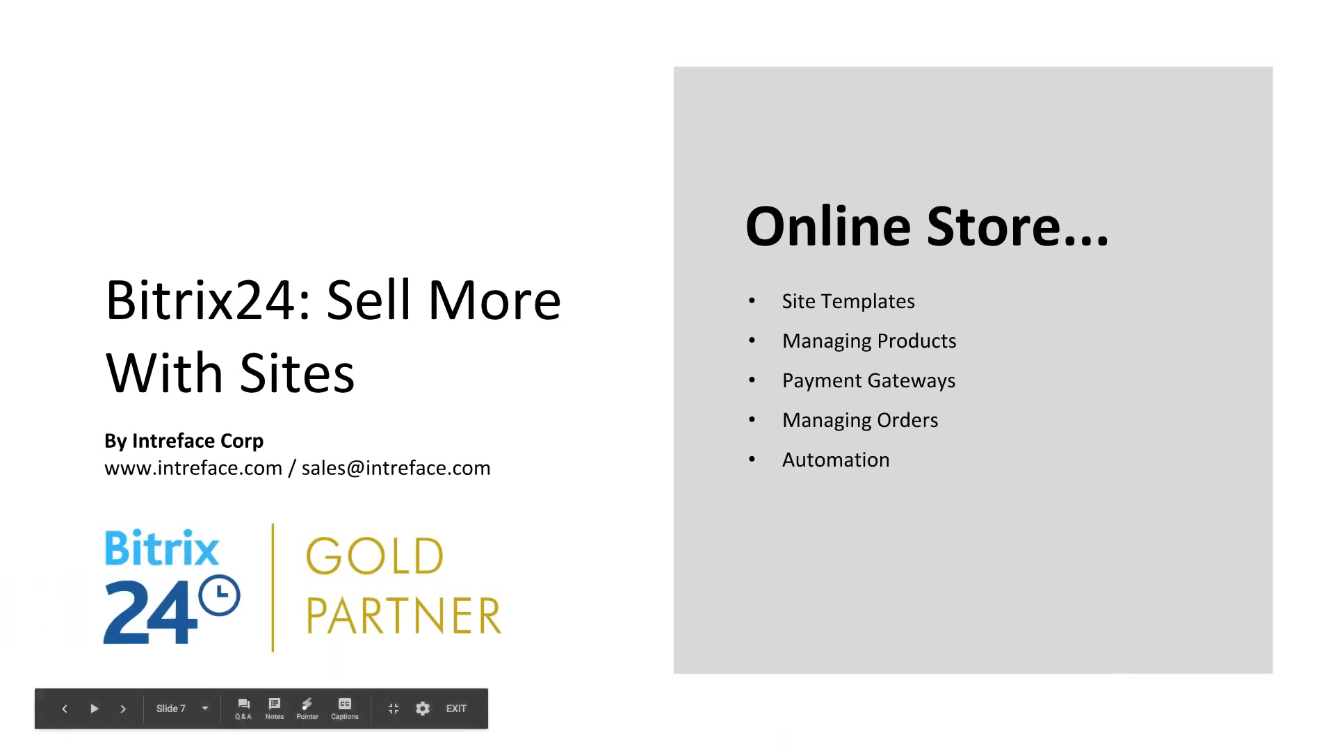
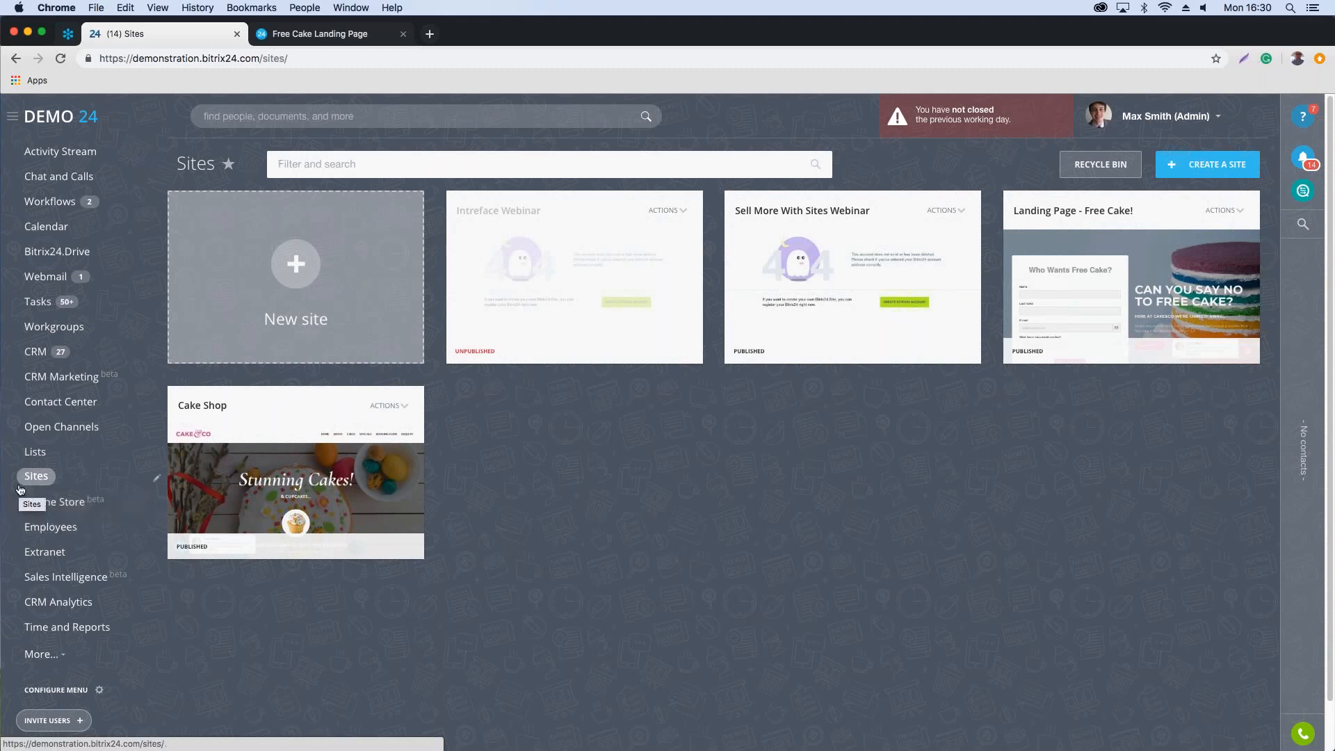
# Step: Open the list of online stores and view the templates offered for a new store, closing them without choosing one
pyautogui.click(35, 505)
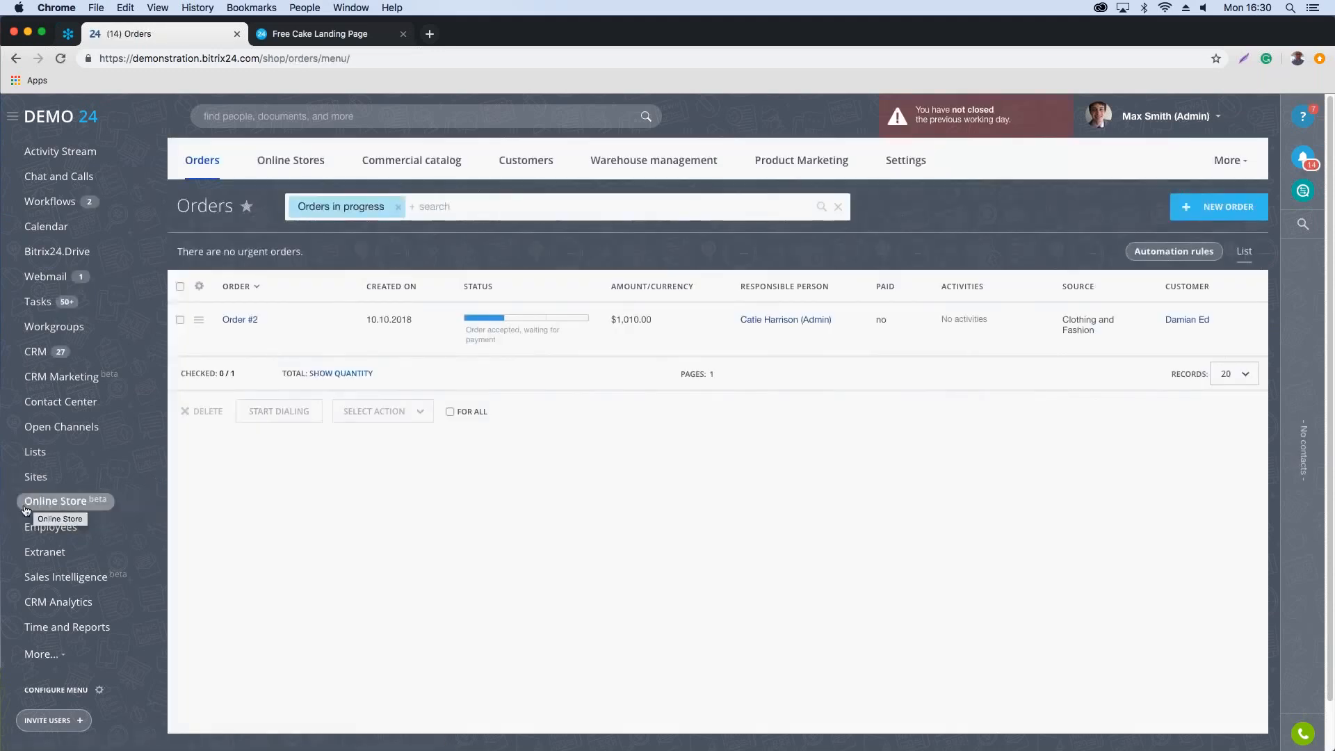
pyautogui.click(310, 160)
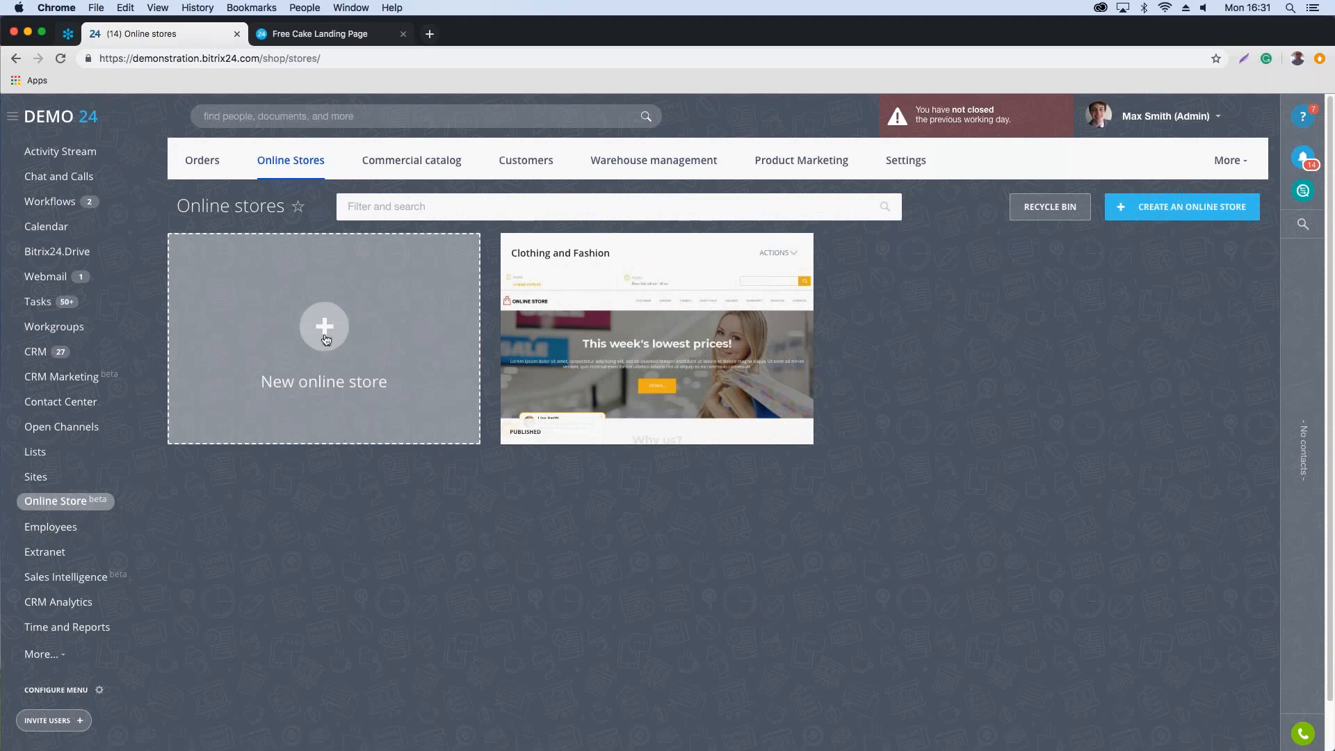
pyautogui.click(327, 329)
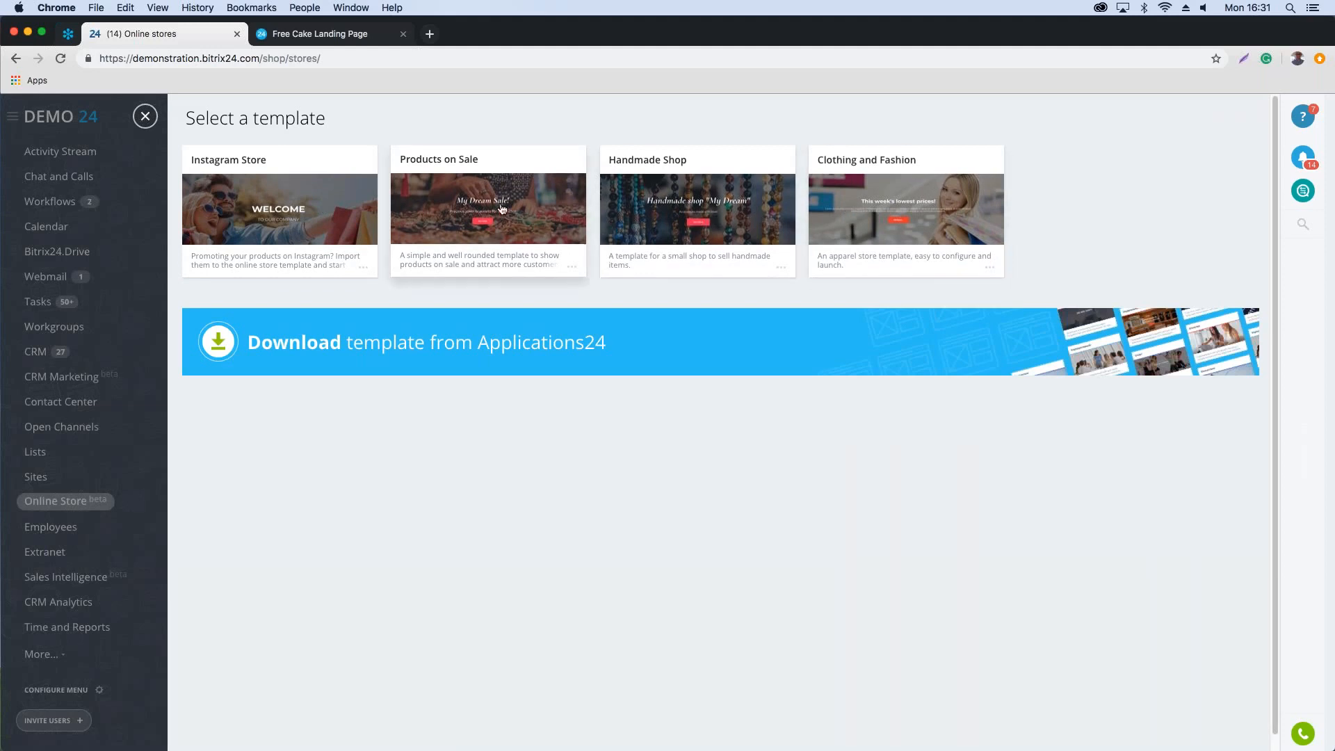
pyautogui.click(146, 116)
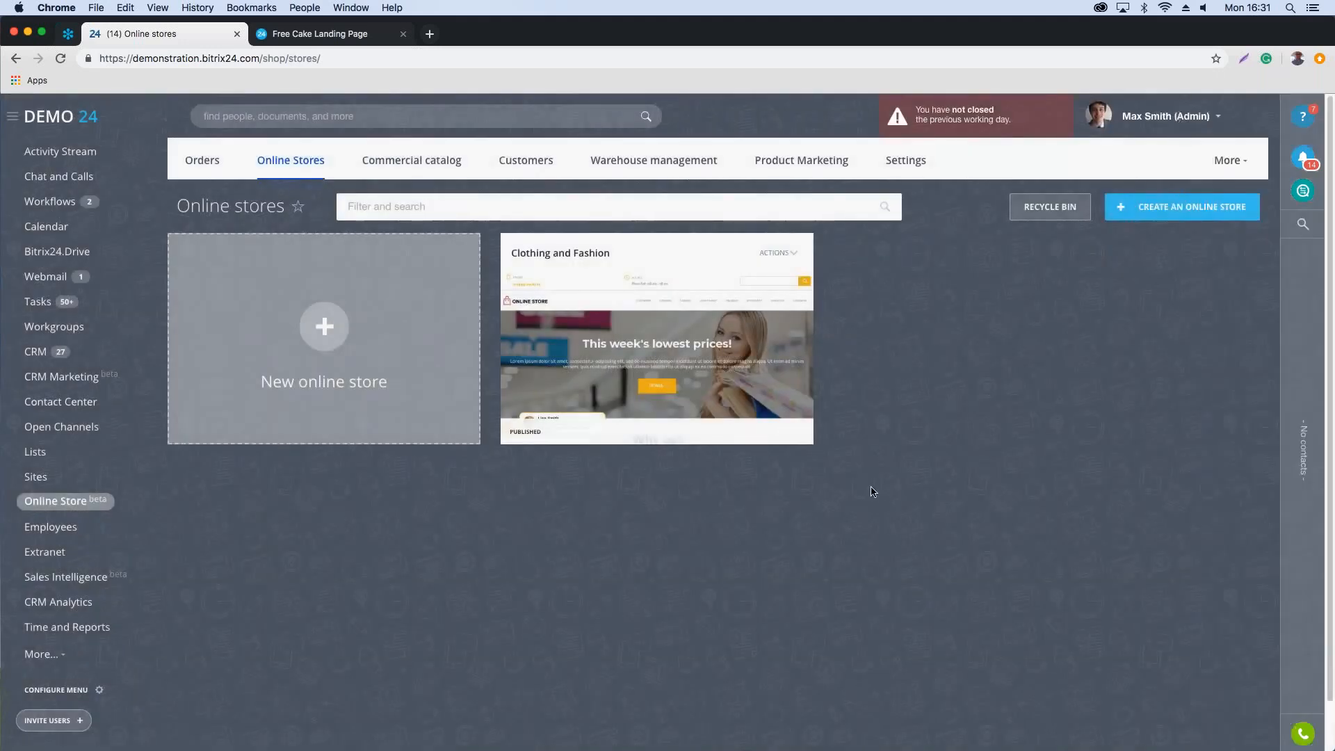
# Step: Open the live Clothing and Fashion store in a new browser tab and close the Free Cake landing page tab
pyautogui.click(777, 262)
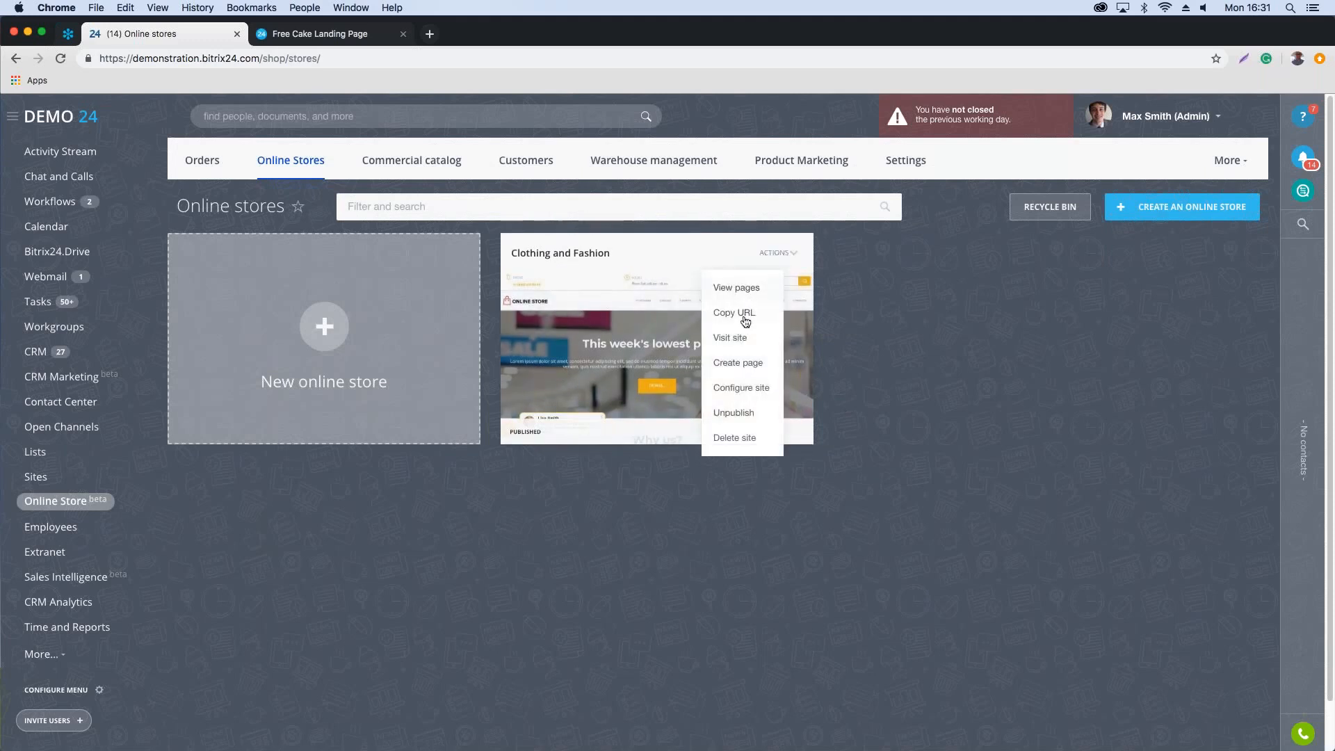
pyautogui.rightClick(741, 344)
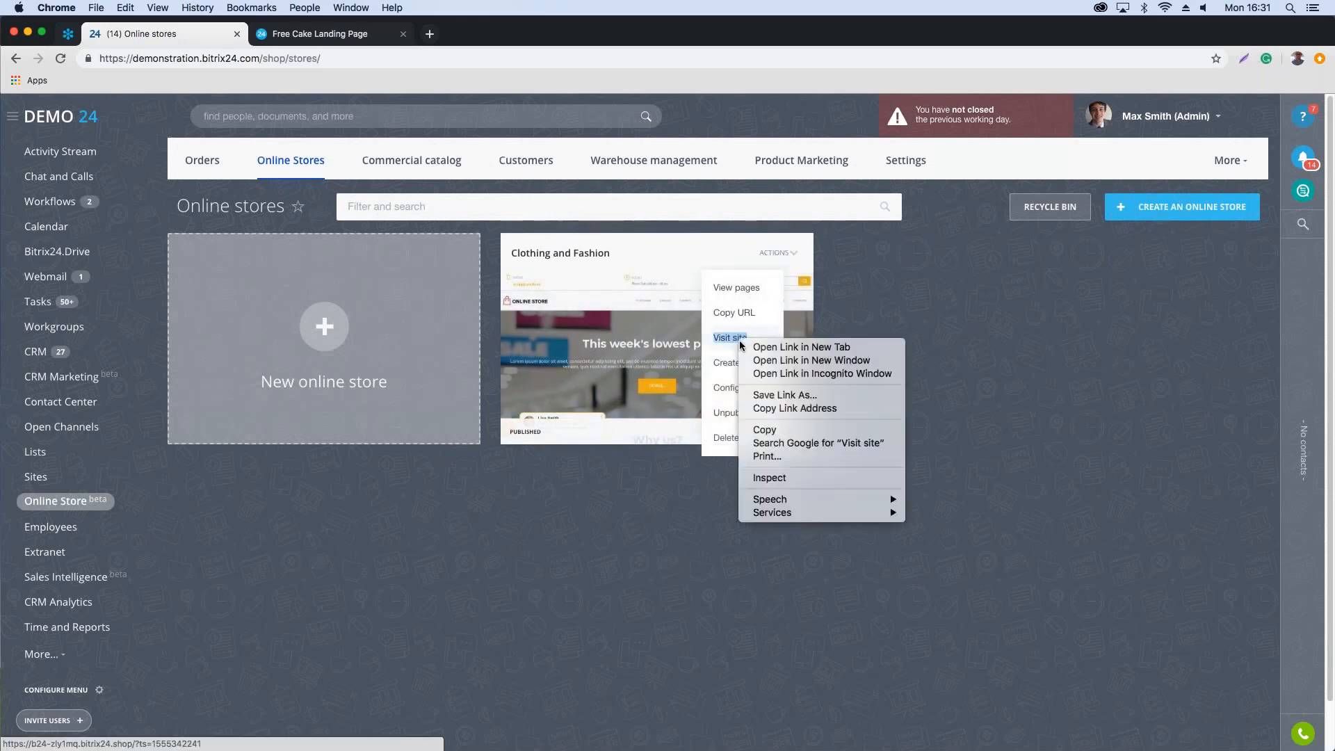
pyautogui.click(778, 348)
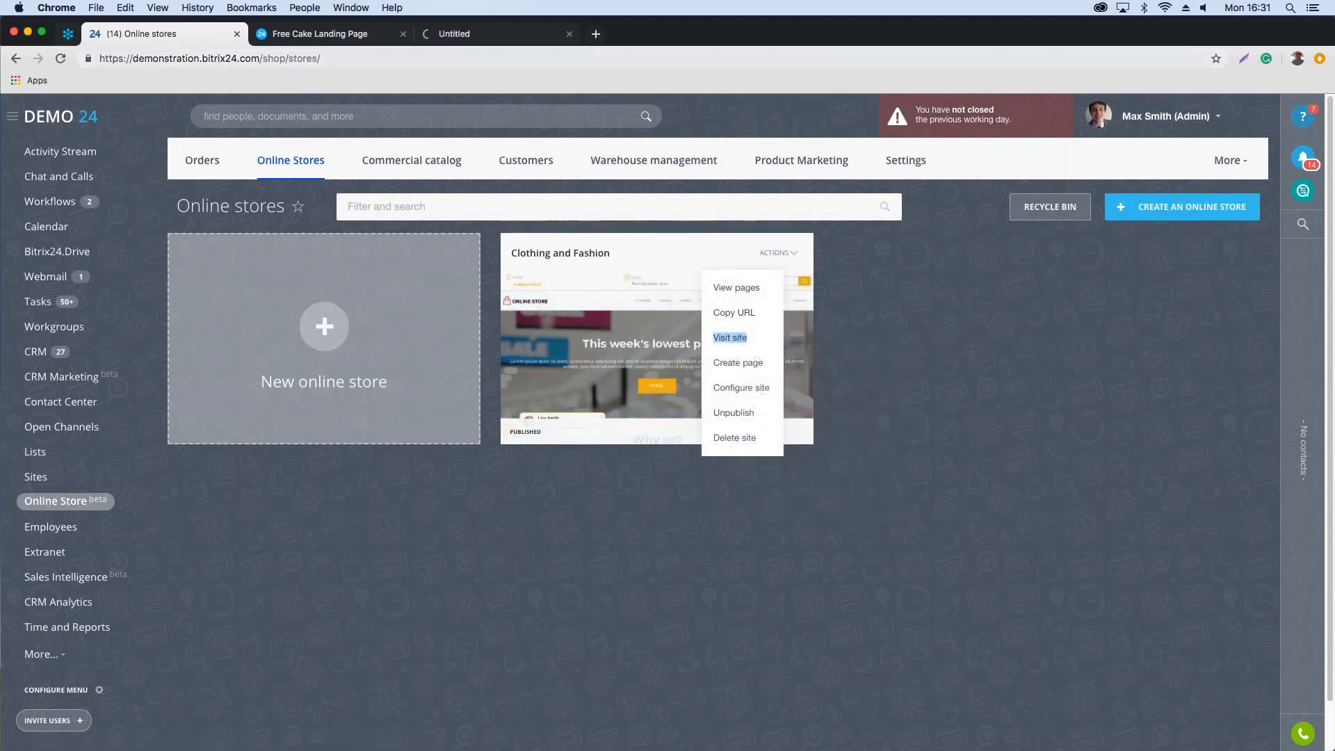
pyautogui.click(404, 35)
pyautogui.click(315, 36)
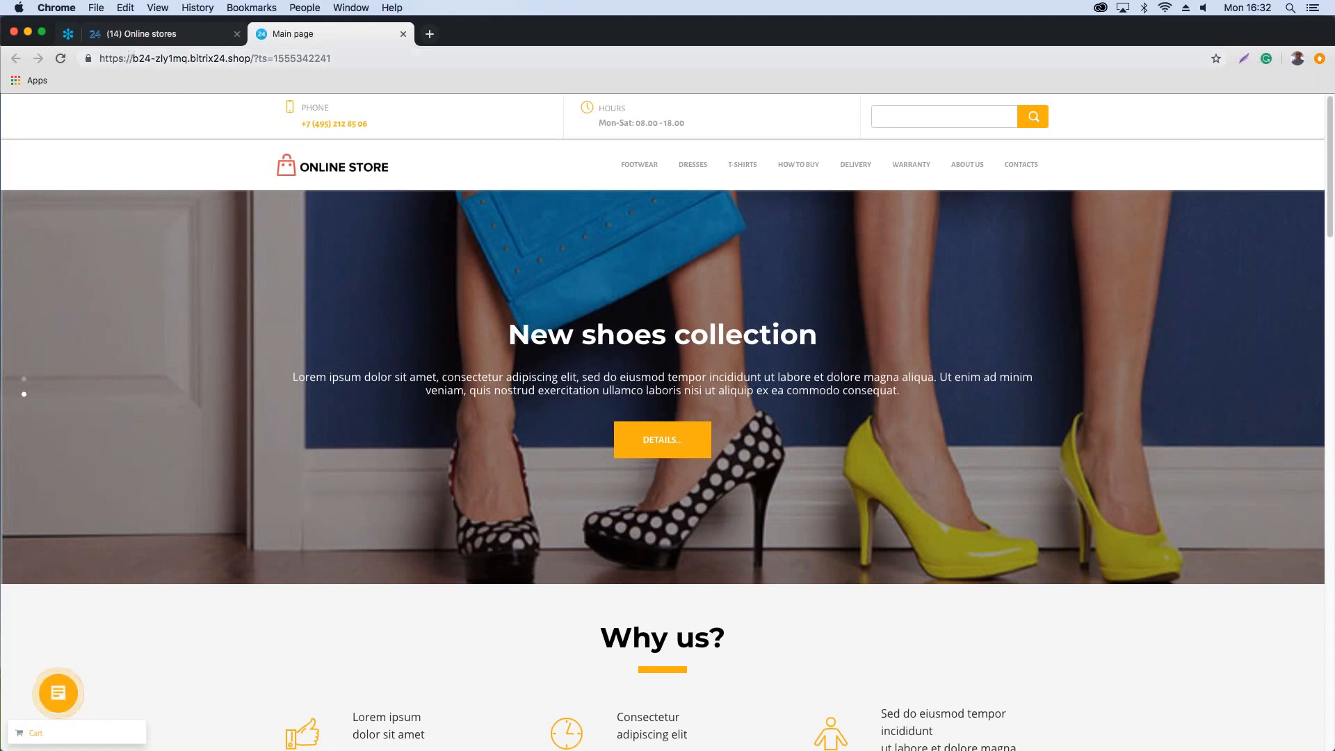
pyautogui.click(125, 58)
pyautogui.click(124, 58)
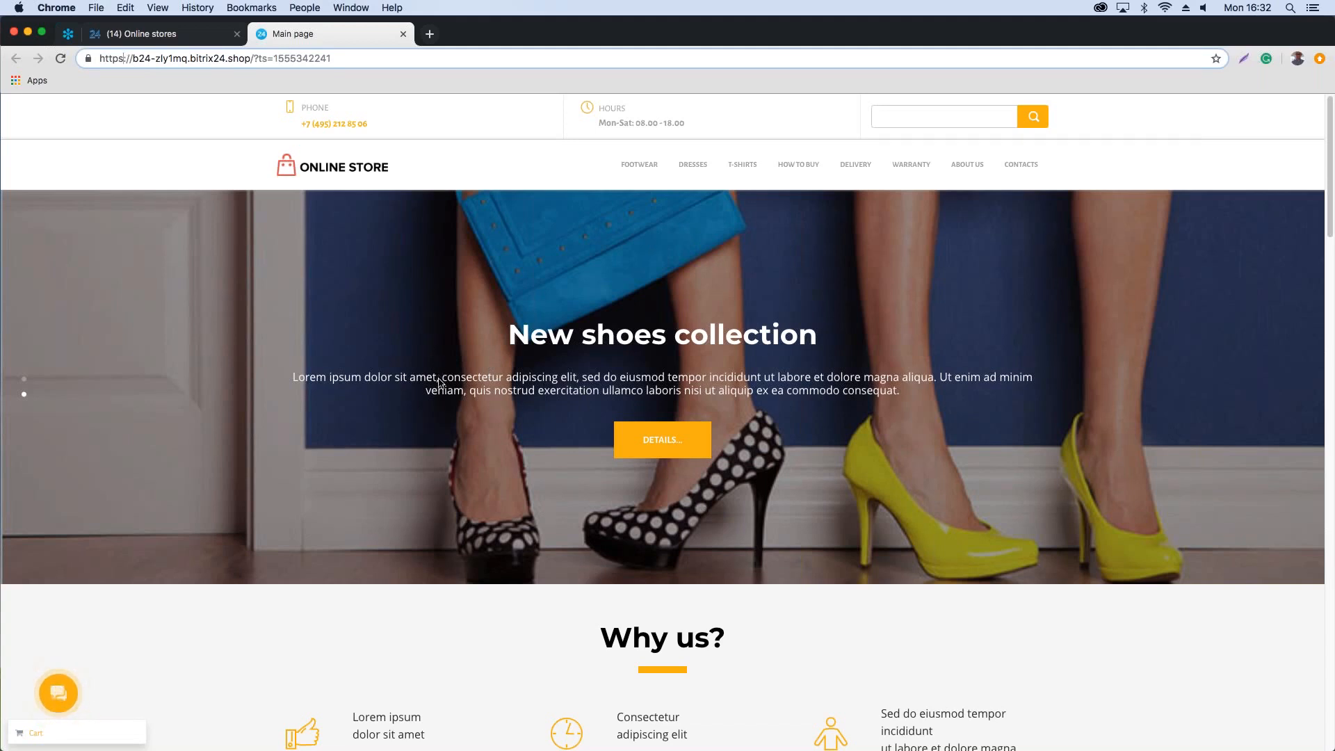
# Step: Look through the store's main page down to the trending products and open the Bones on the Beach Shoes product
pyautogui.scroll(-1, 471, 424)
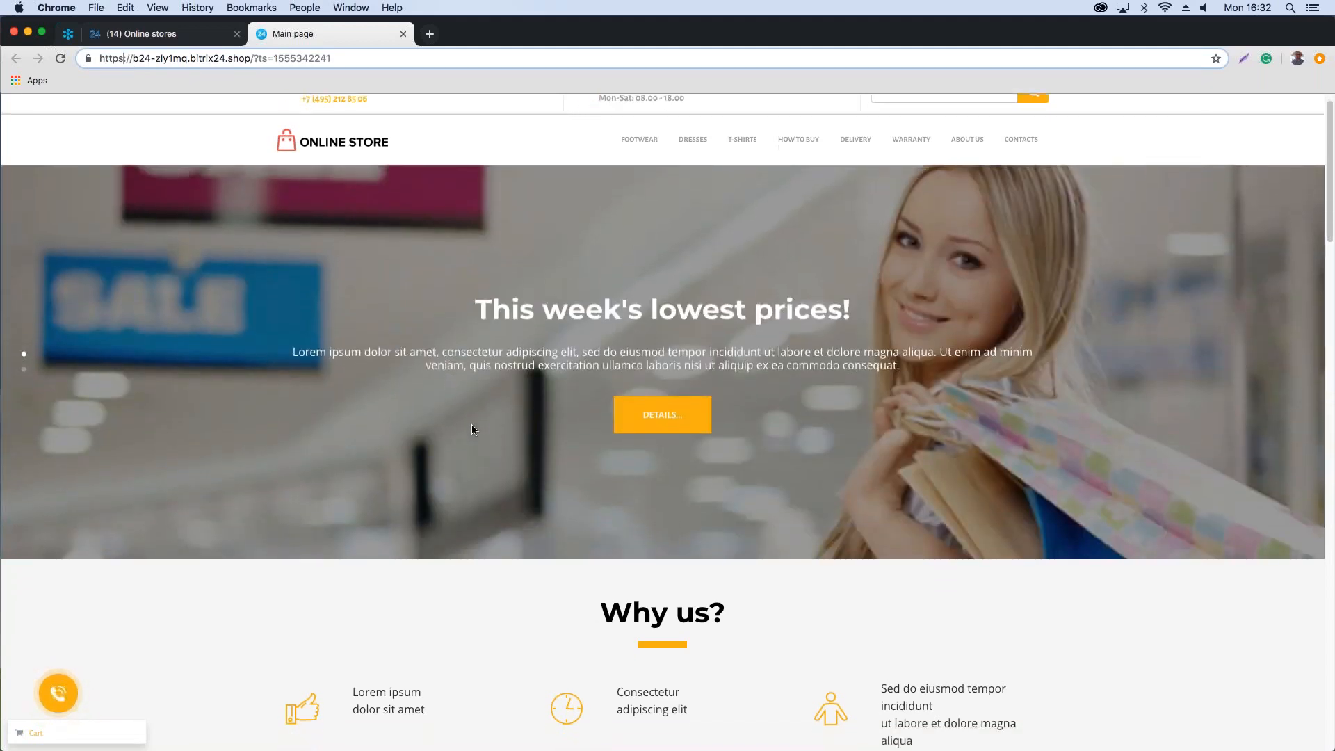
pyautogui.scroll(-5, 472, 428)
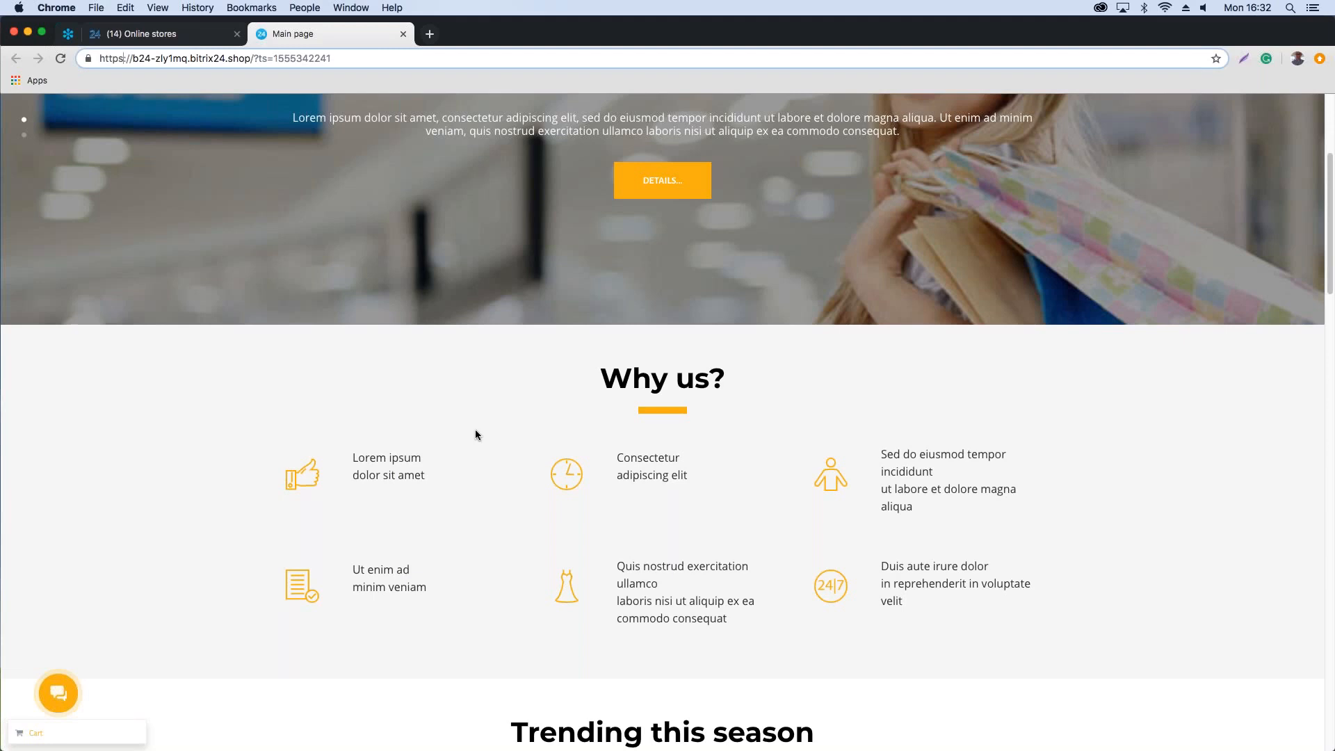
pyautogui.scroll(-10, 474, 428)
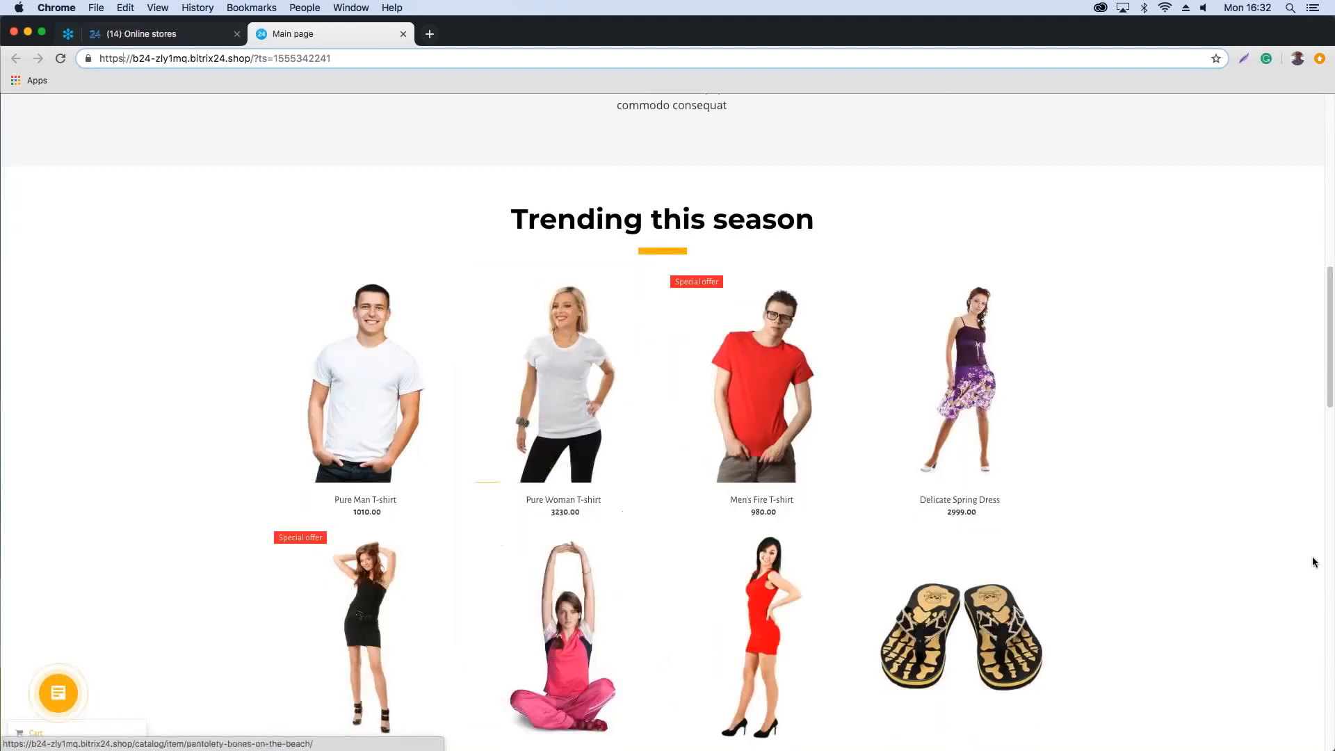
pyautogui.scroll(-2, 1277, 523)
pyautogui.moveTo(823, 334)
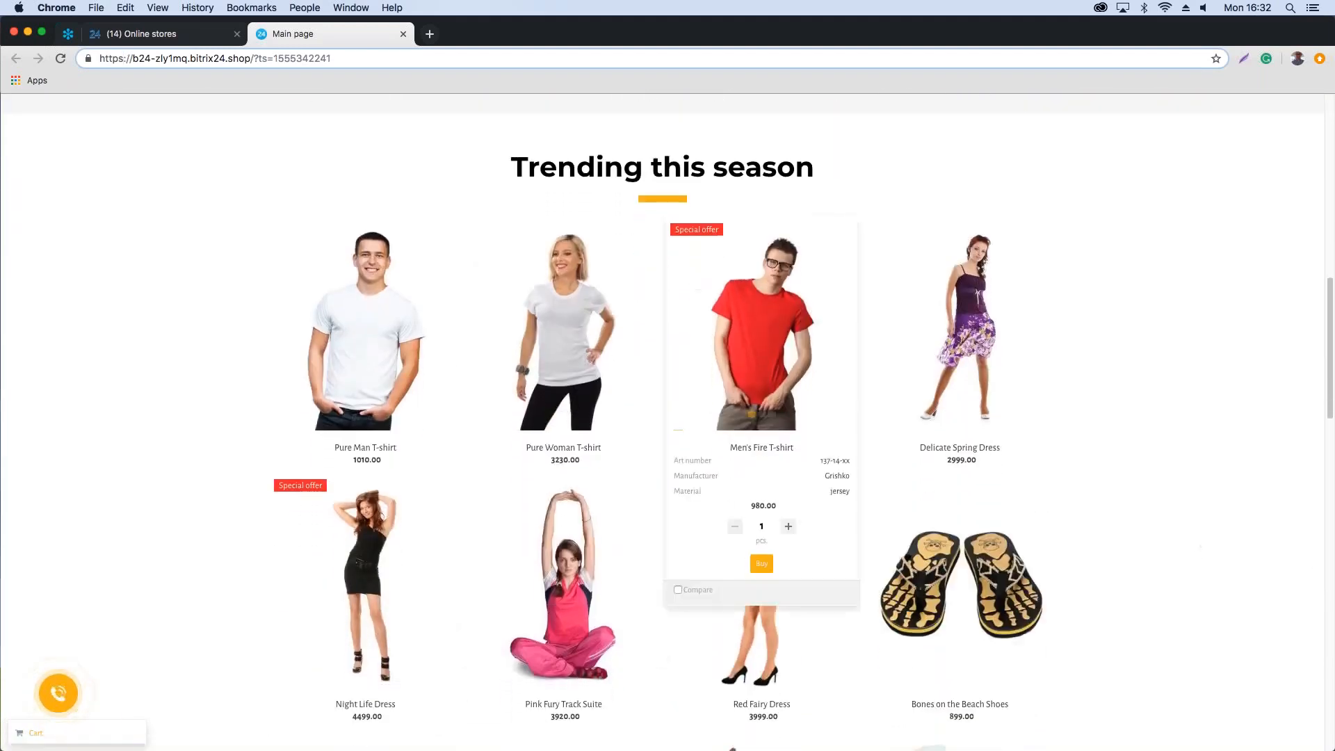
pyautogui.scroll(-3, 1265, 565)
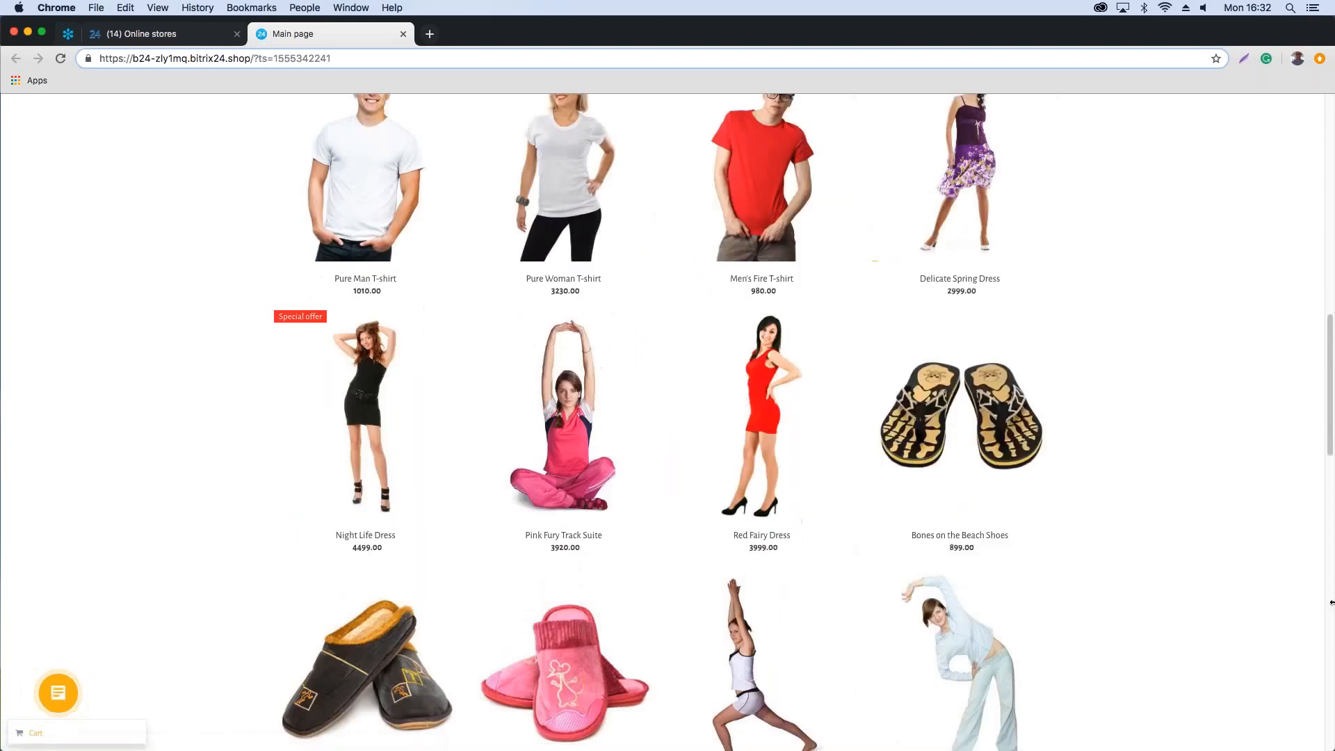
pyautogui.moveTo(970, 416)
pyautogui.click(917, 412)
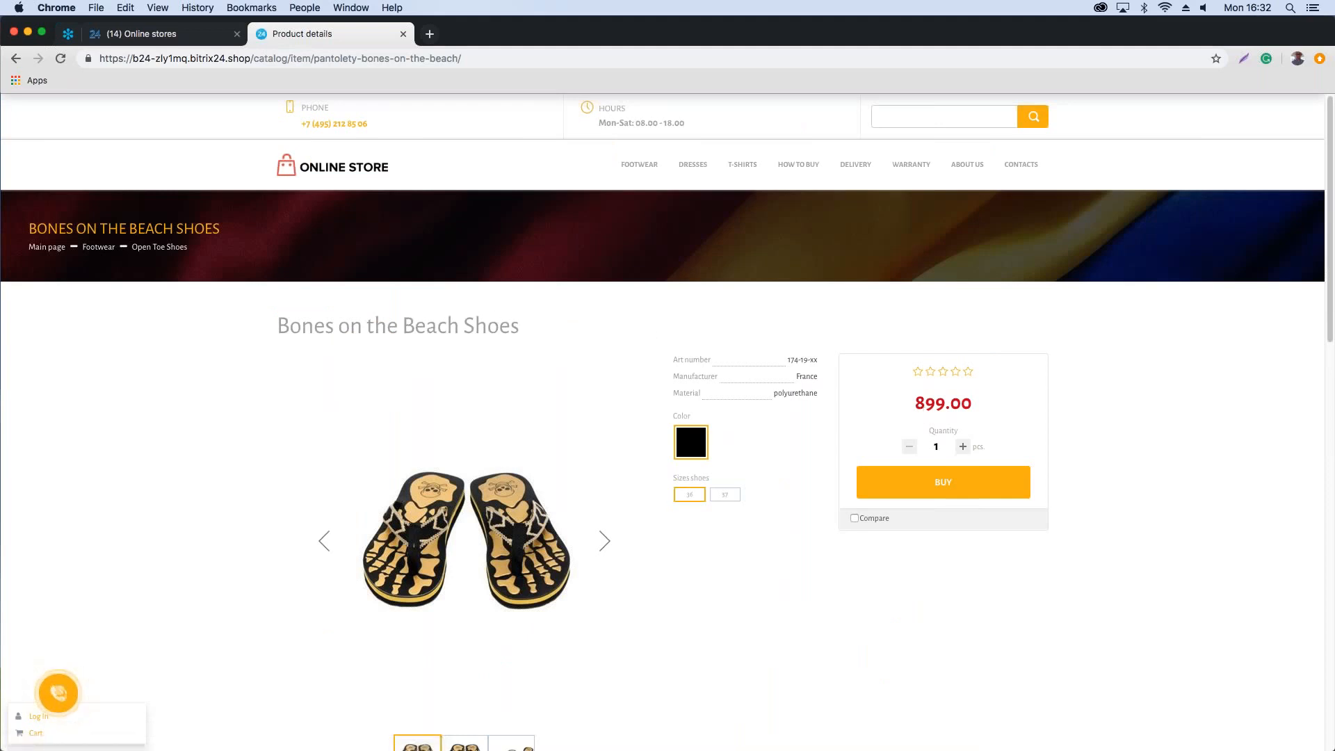
# Step: Examine the Bones on the Beach Shoes page, including its product photos, description, partner brands and discount banners
pyautogui.scroll(-3, 615, 561)
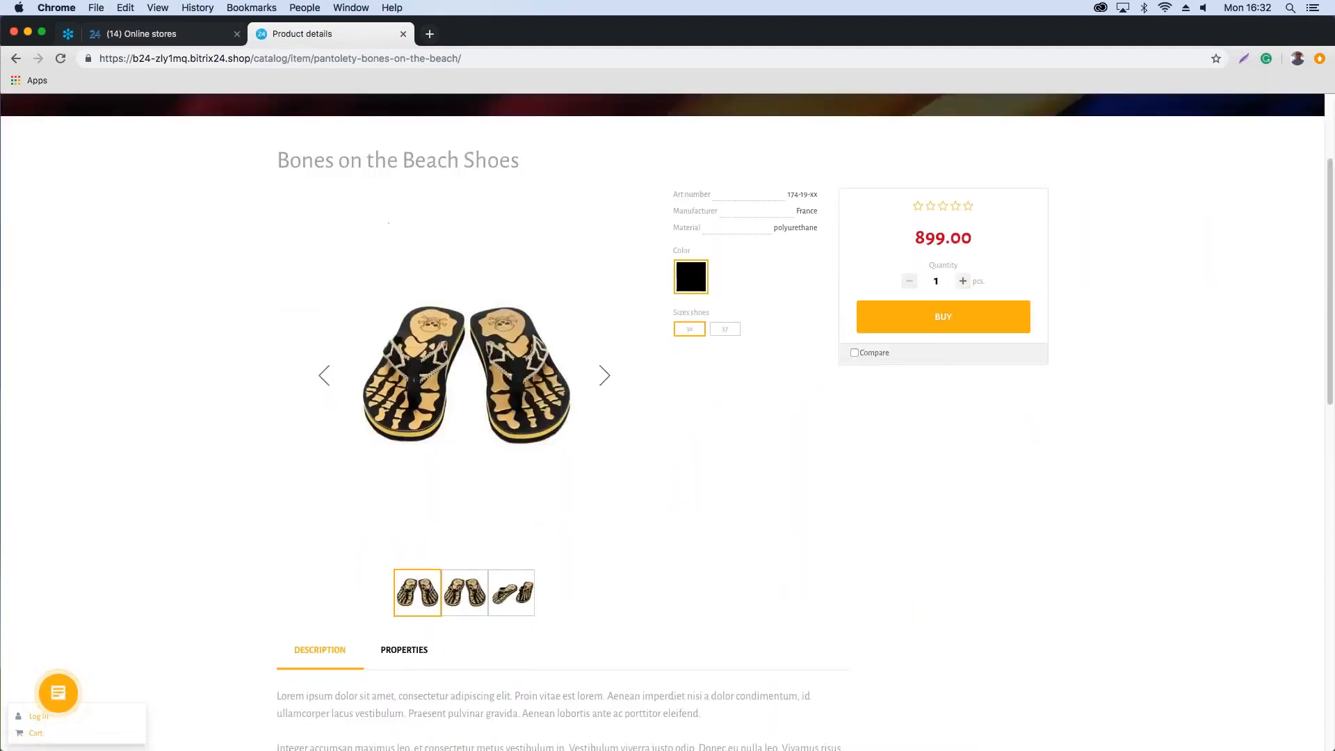
pyautogui.click(602, 379)
pyautogui.click(604, 381)
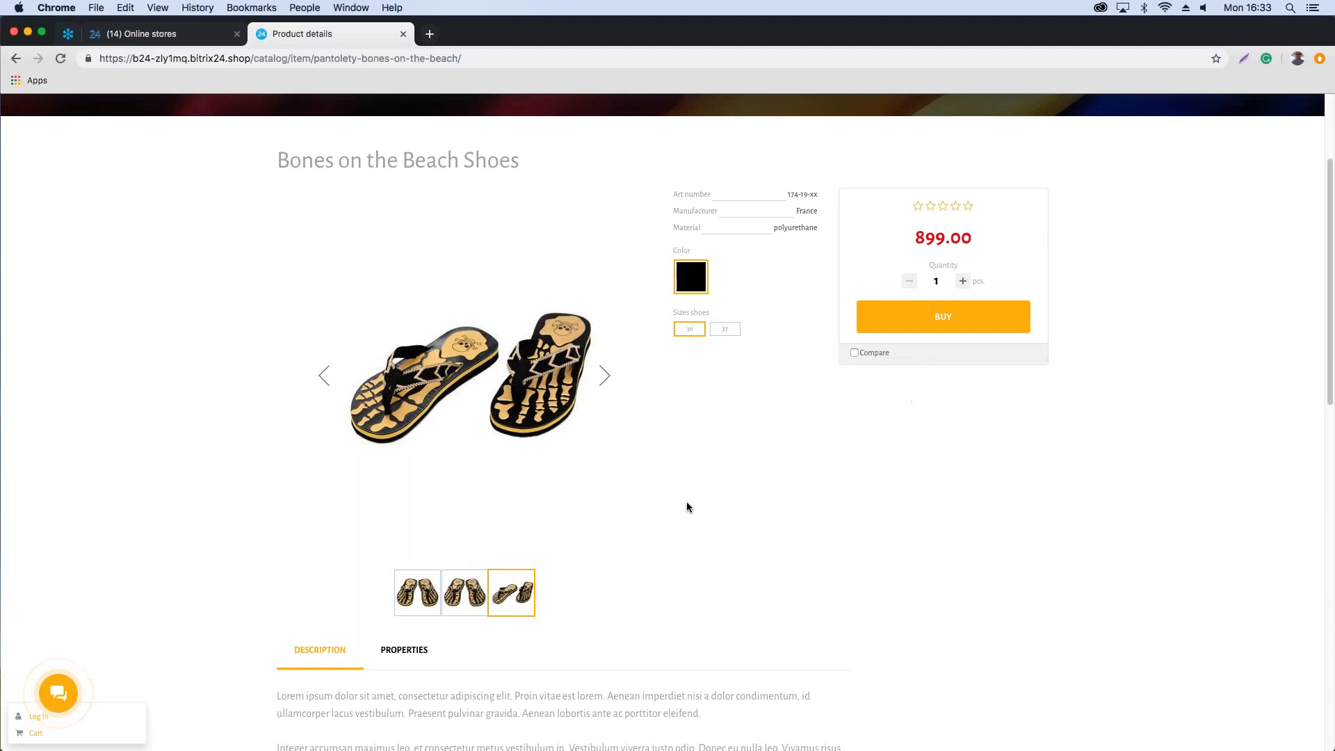
pyautogui.scroll(-5, 679, 504)
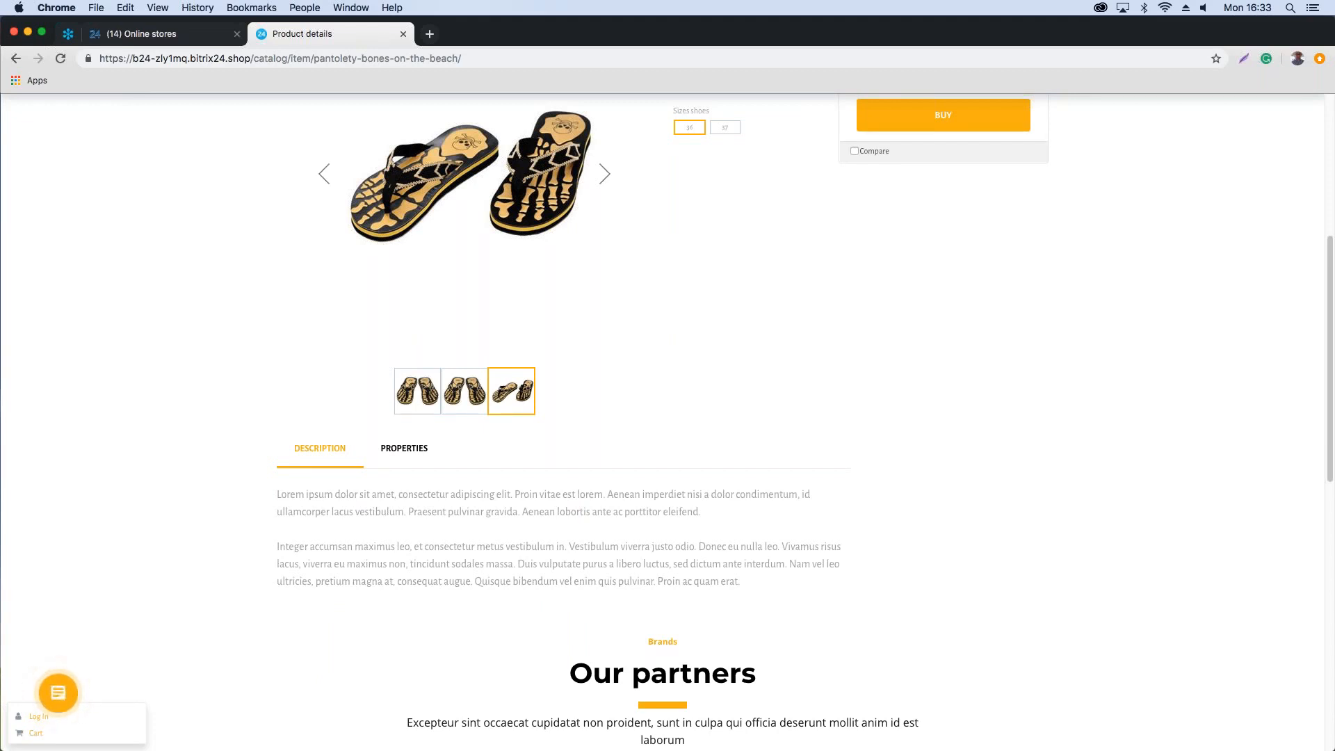
pyautogui.scroll(-7, 290, 536)
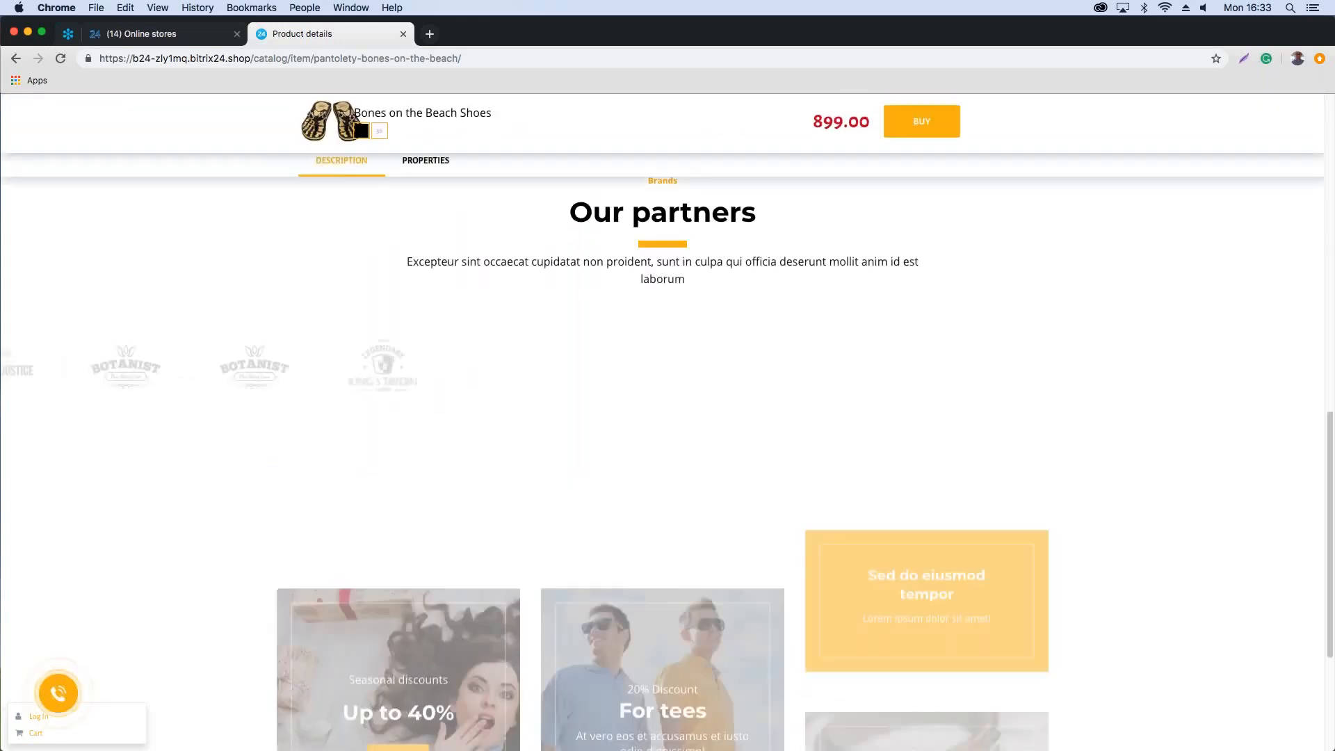
pyautogui.scroll(-1, 291, 537)
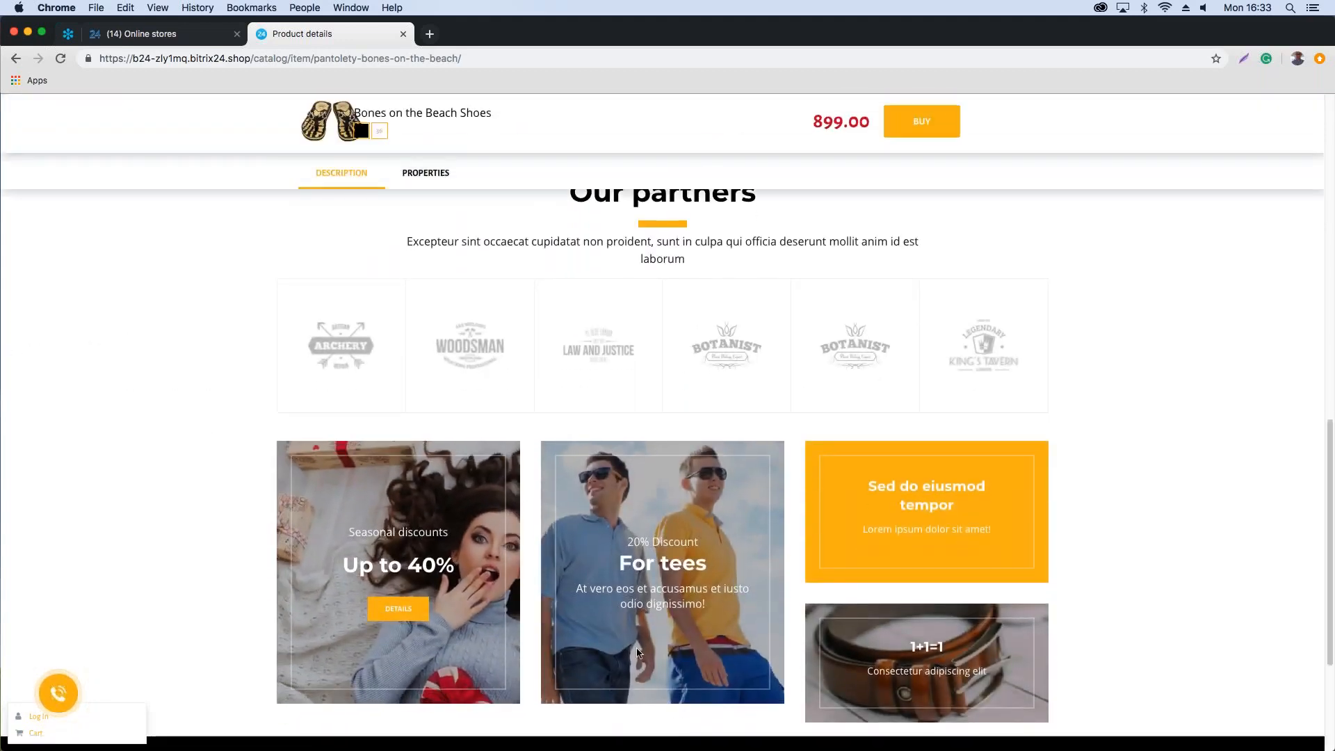
pyautogui.scroll(-3, 660, 526)
pyautogui.scroll(6, 660, 526)
pyautogui.scroll(-1, 660, 527)
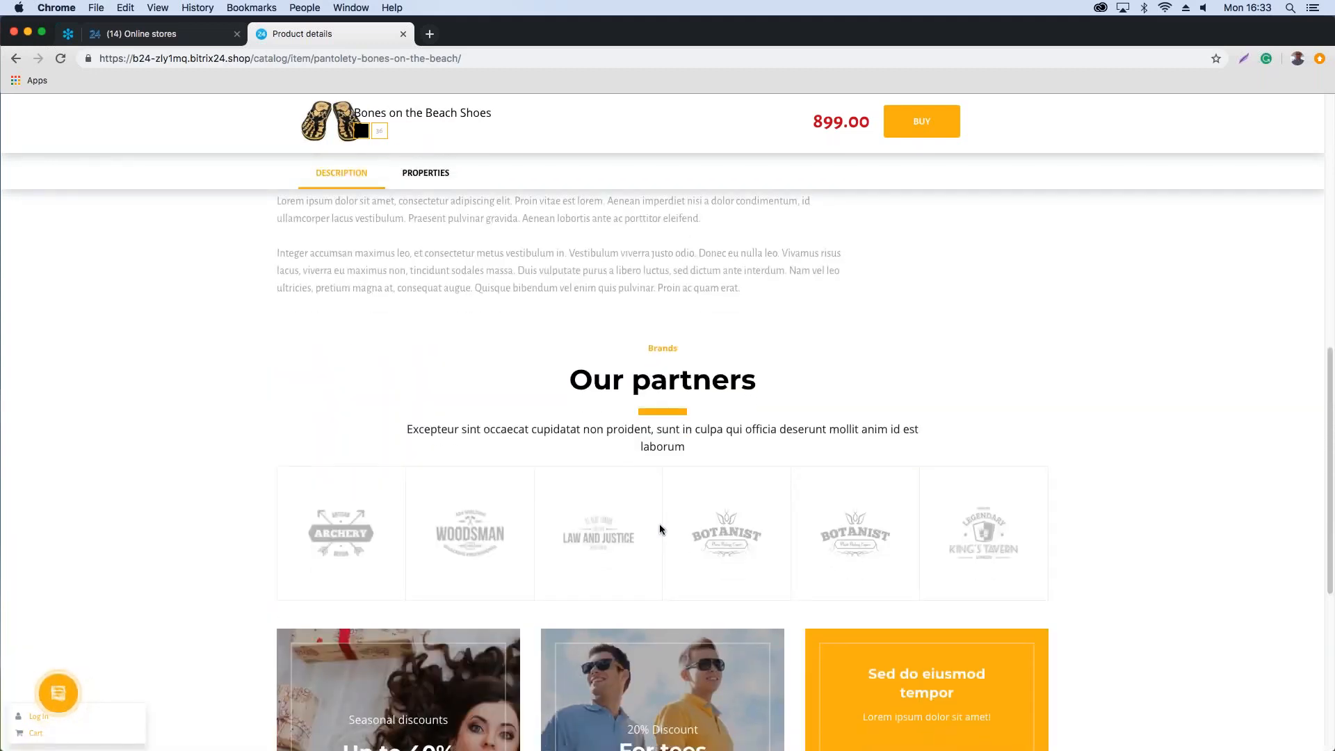
pyautogui.scroll(-2, 665, 506)
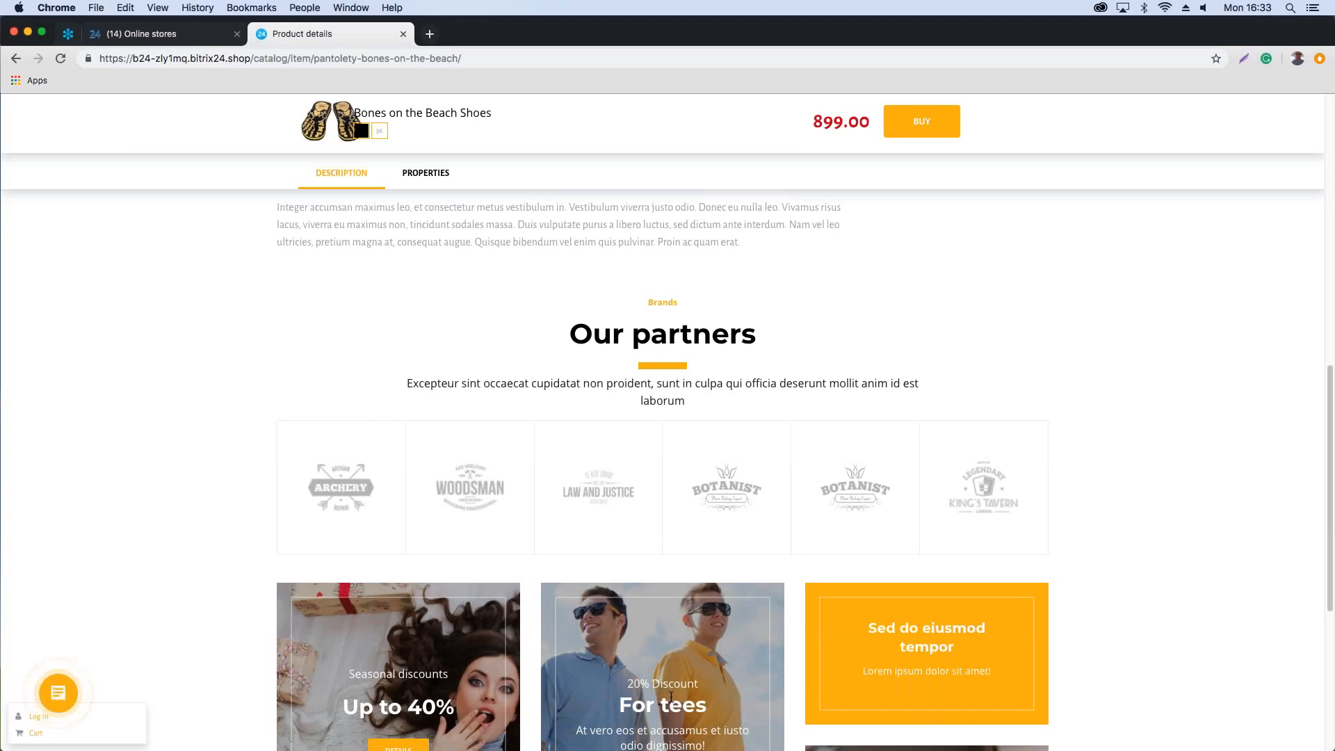
pyautogui.scroll(-2, 919, 497)
# Step: Add one pair of Bones on the Beach Shoes to the cart and view the shopping cart
pyautogui.scroll(10, 919, 496)
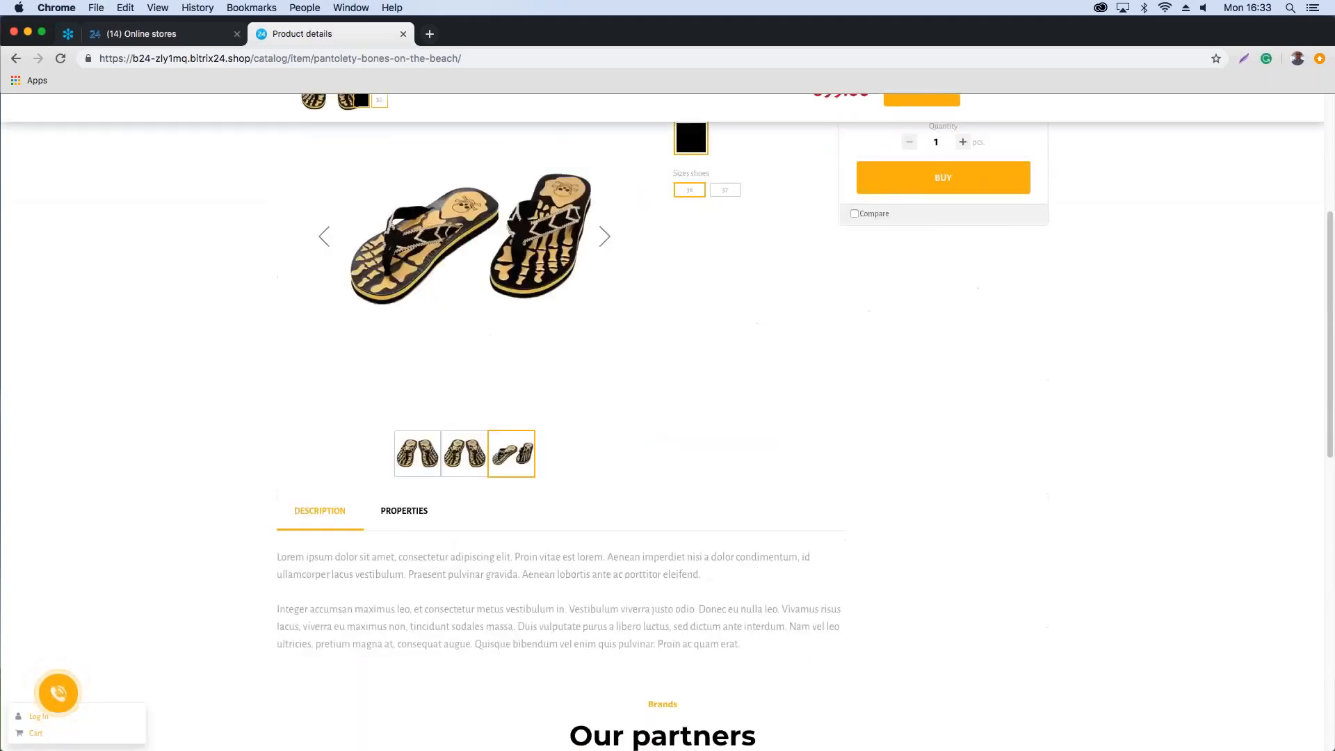
pyautogui.click(937, 398)
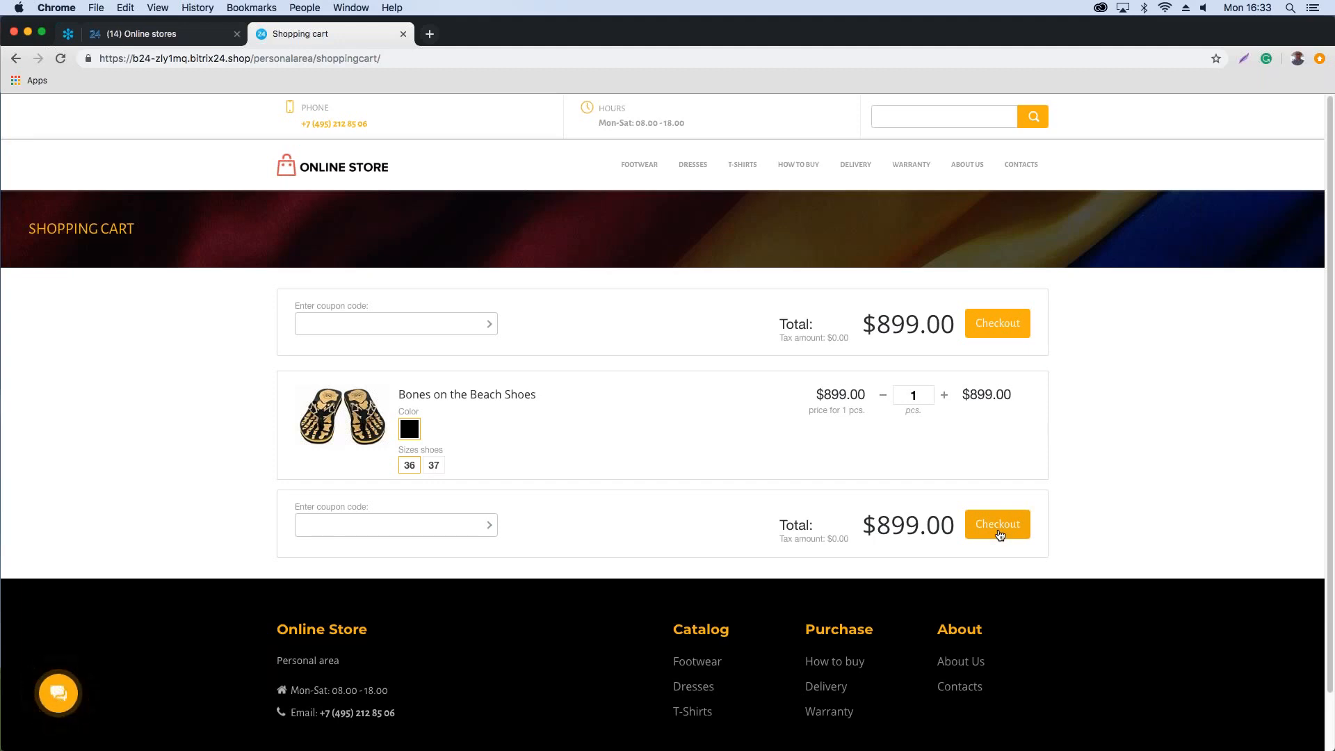
pyautogui.scroll(-1, 518, 401)
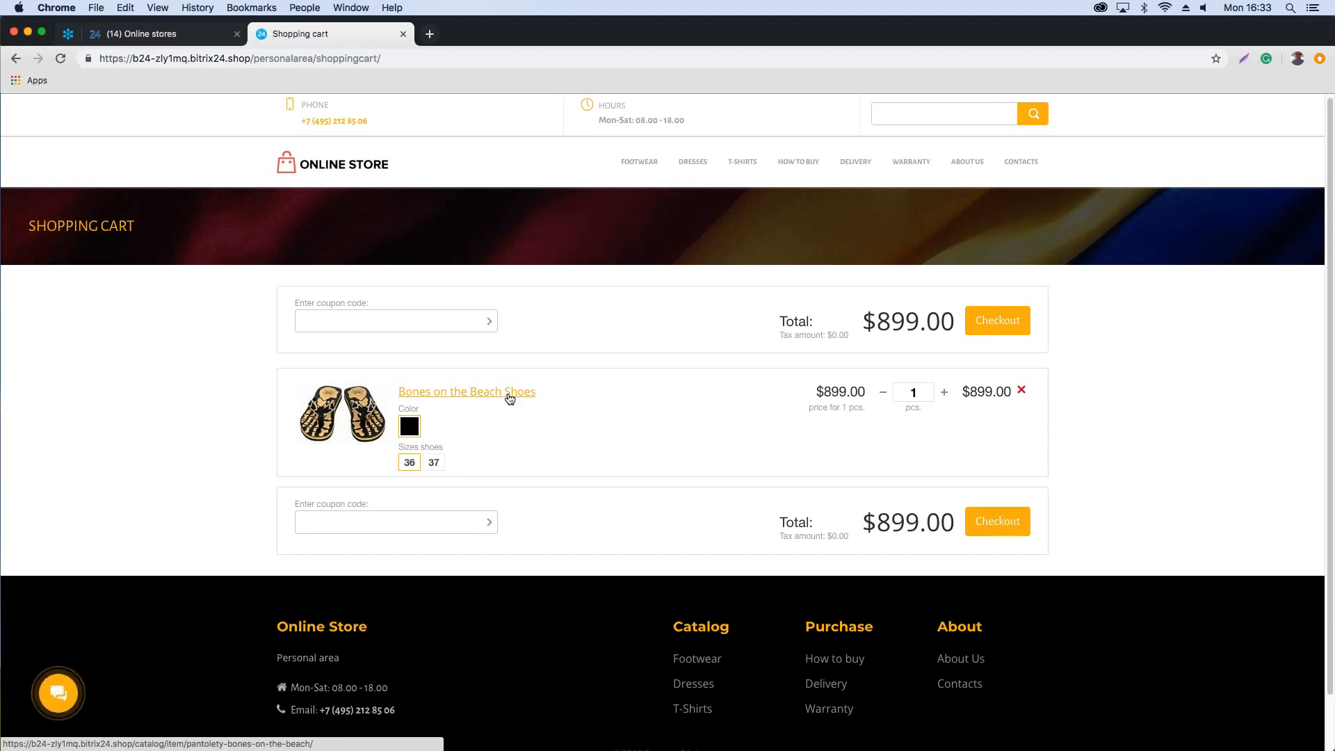
# Step: Return to the store administration and look through the product list of the commercial catalog
pyautogui.click(125, 34)
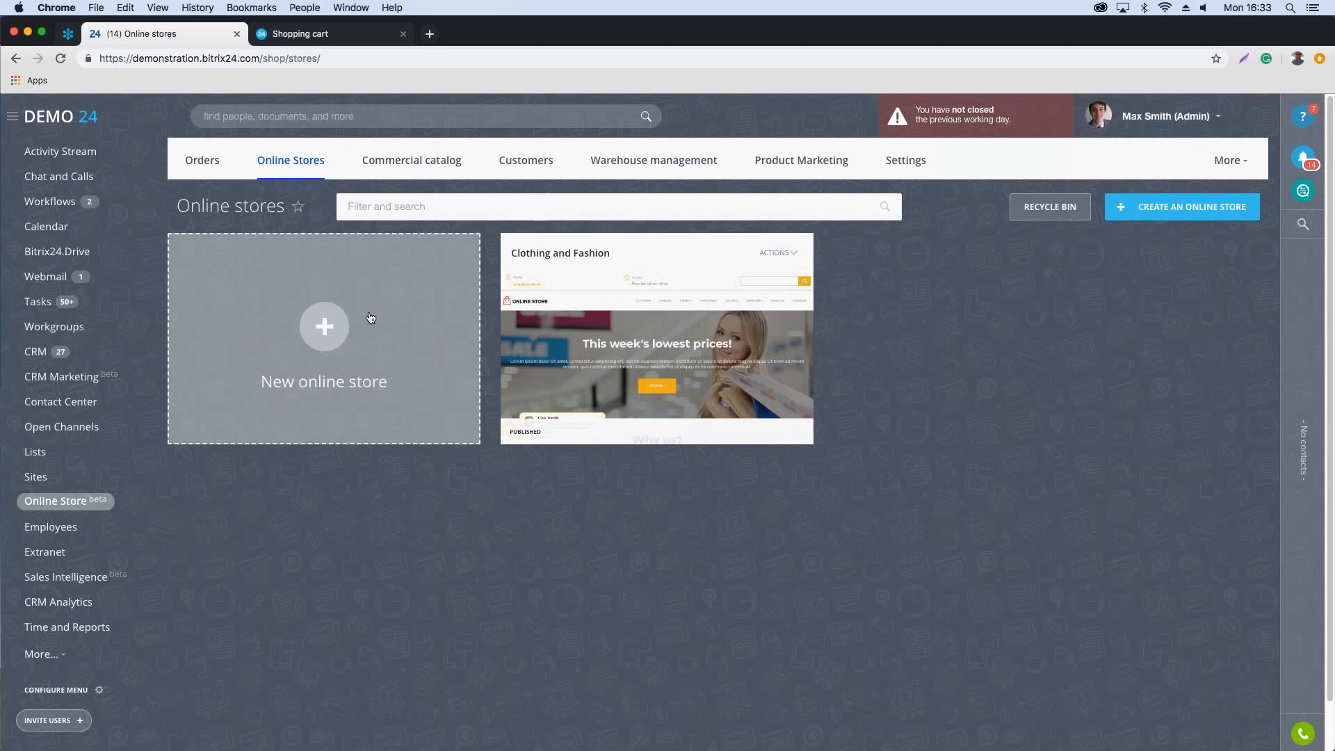
pyautogui.moveTo(435, 166)
pyautogui.click(418, 206)
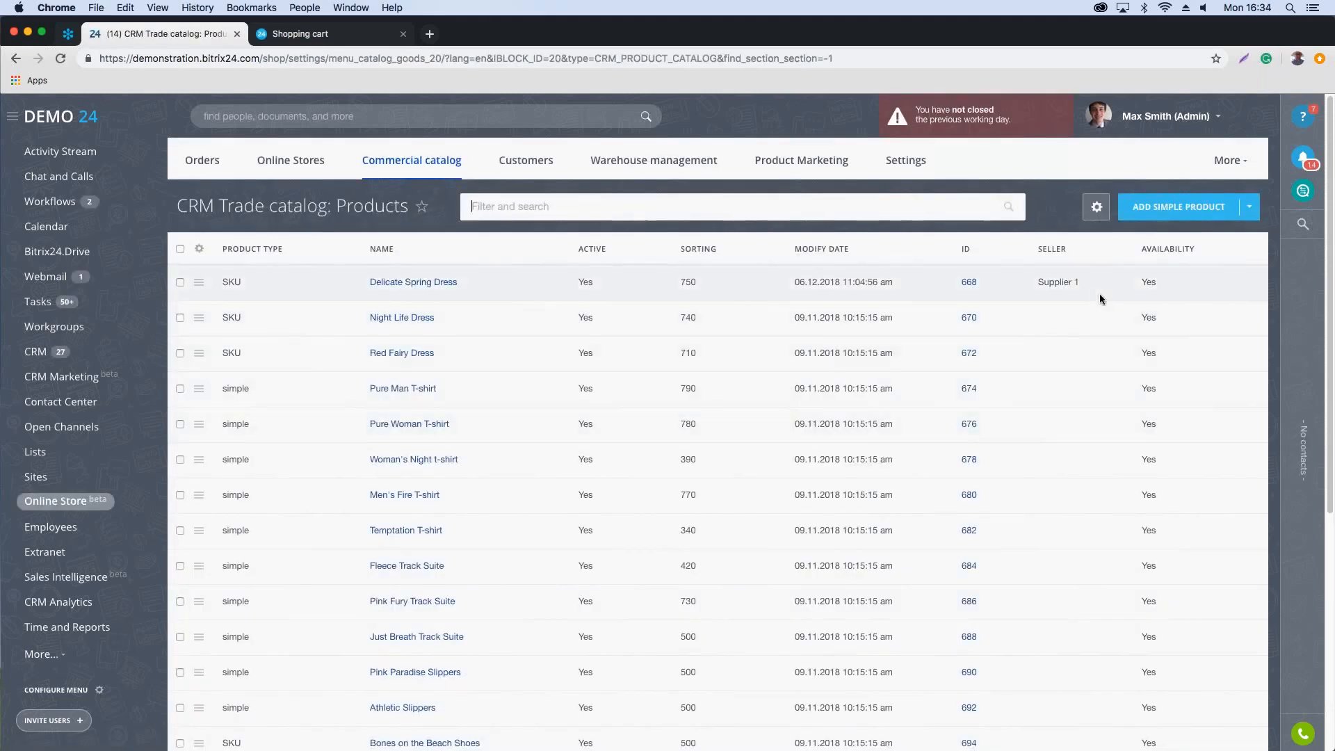
pyautogui.scroll(-2, 688, 262)
pyautogui.scroll(-10, 447, 281)
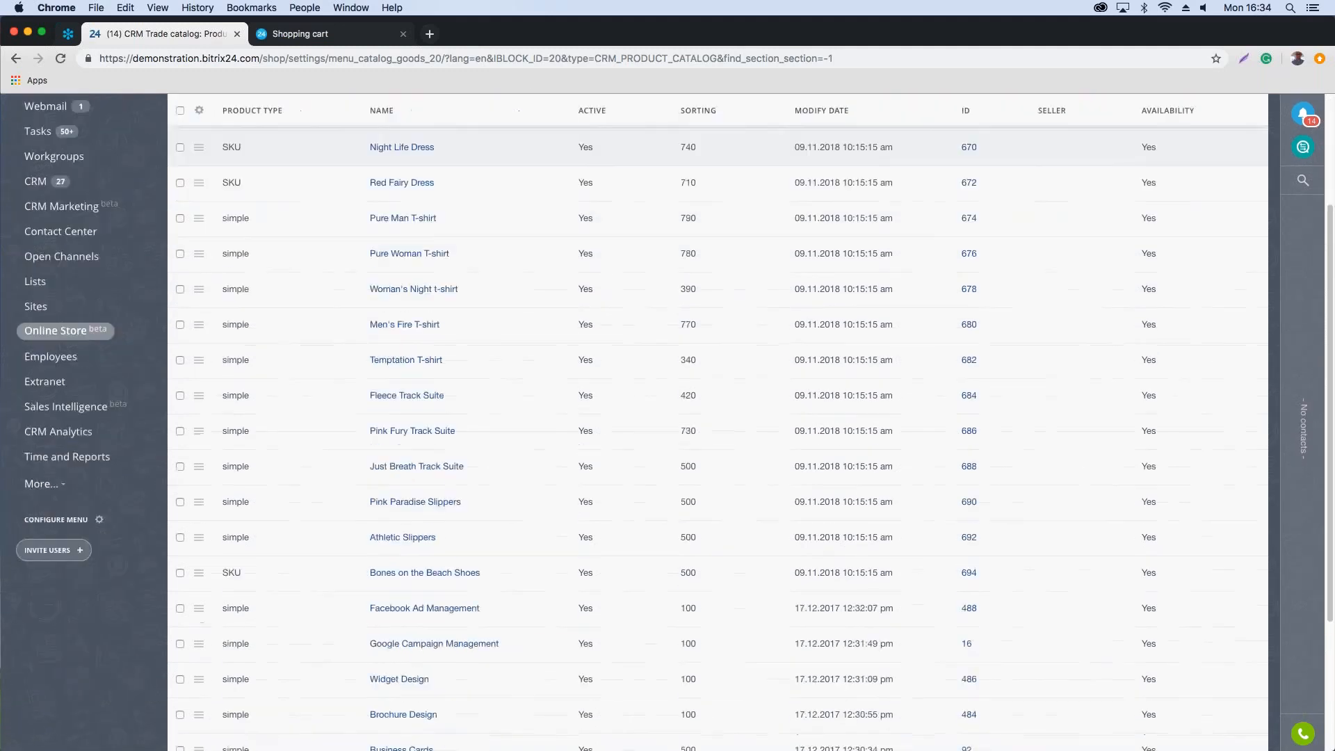
pyautogui.scroll(12, 447, 281)
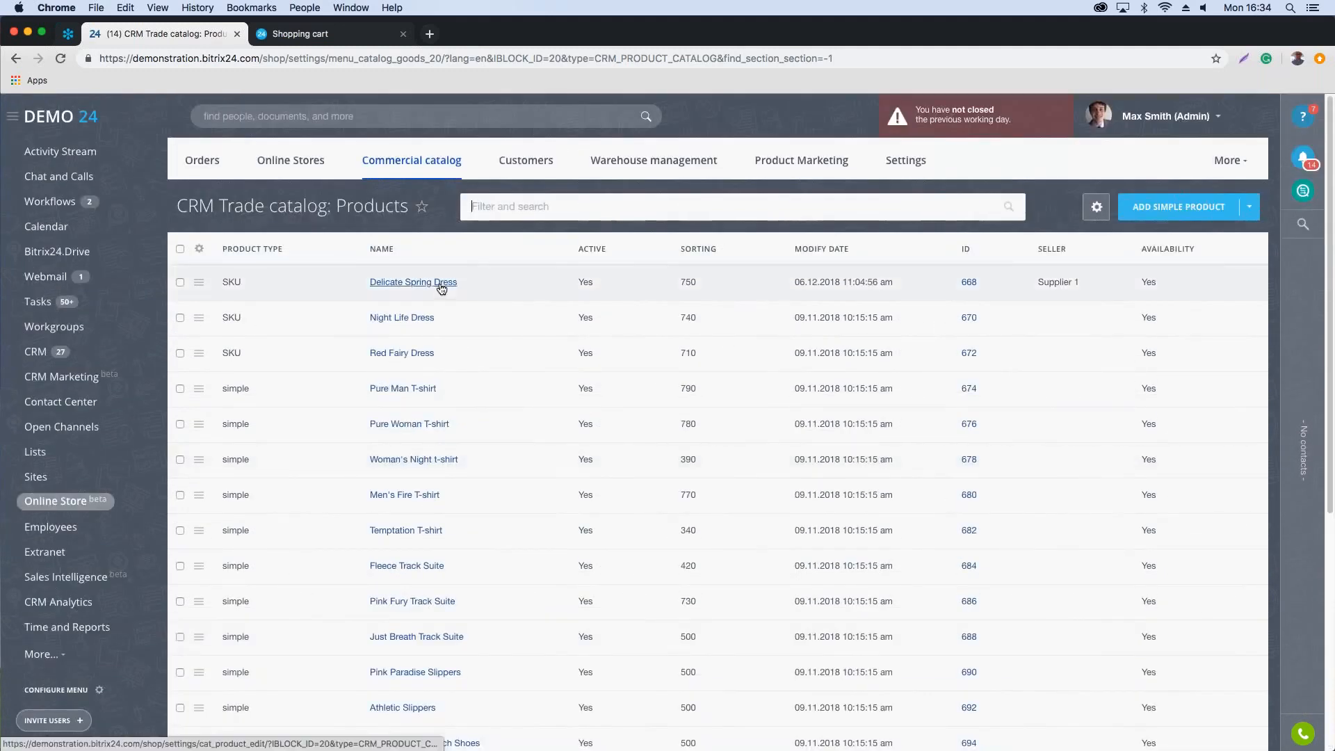
# Step: View the catalog's Excel option and the choices for adding other product offers
pyautogui.click(1096, 207)
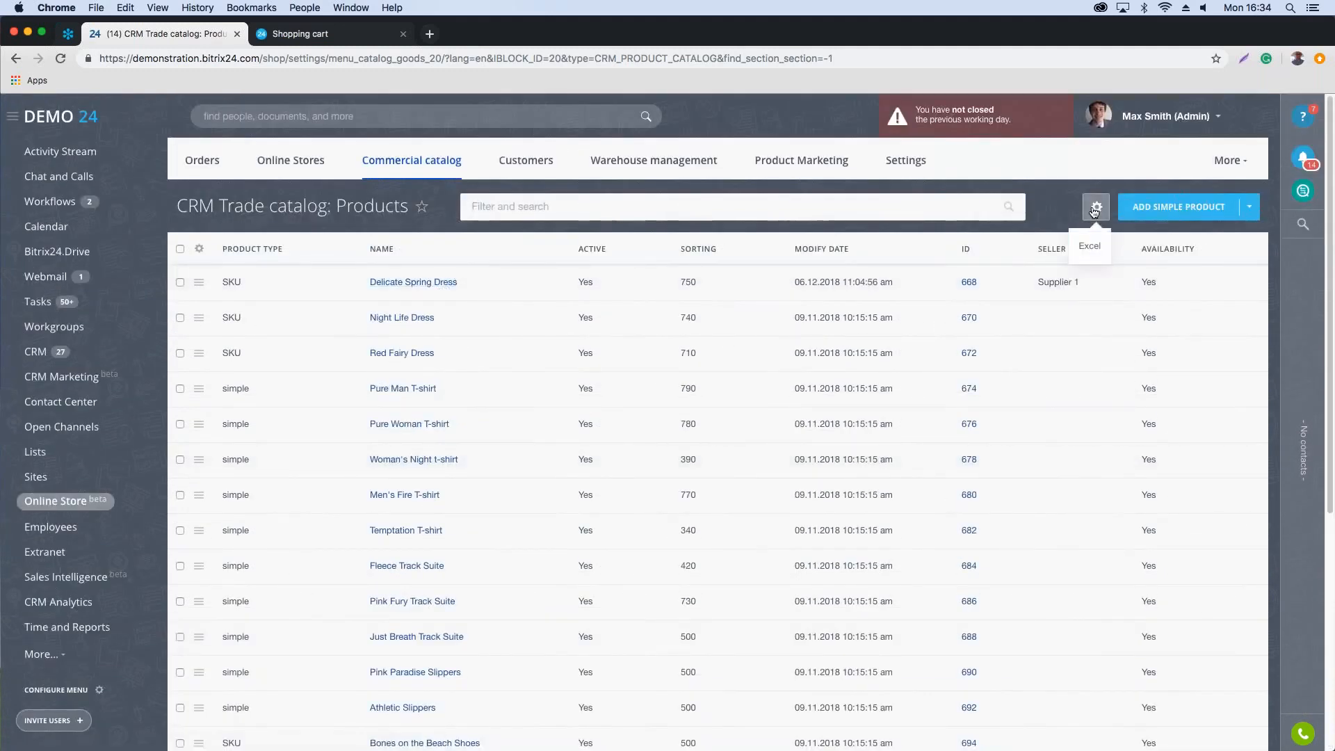
pyautogui.click(1249, 206)
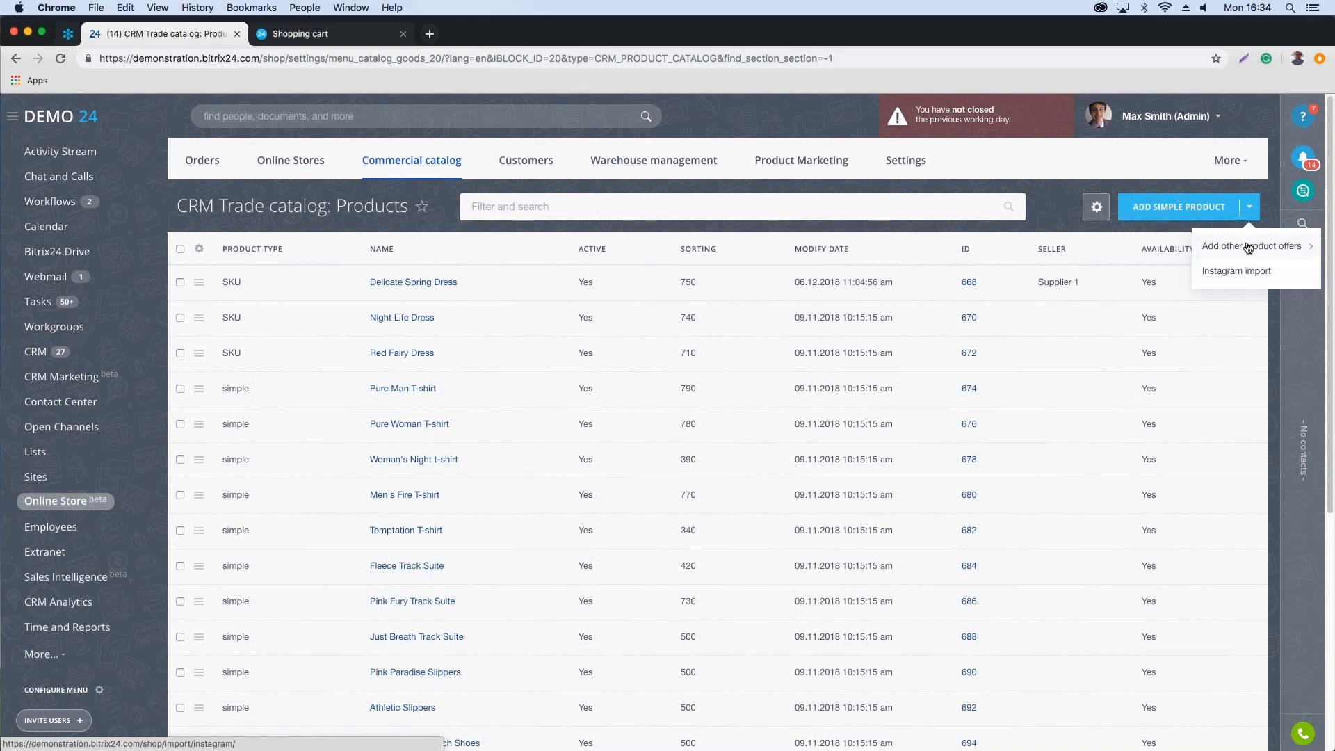
pyautogui.moveTo(1249, 248)
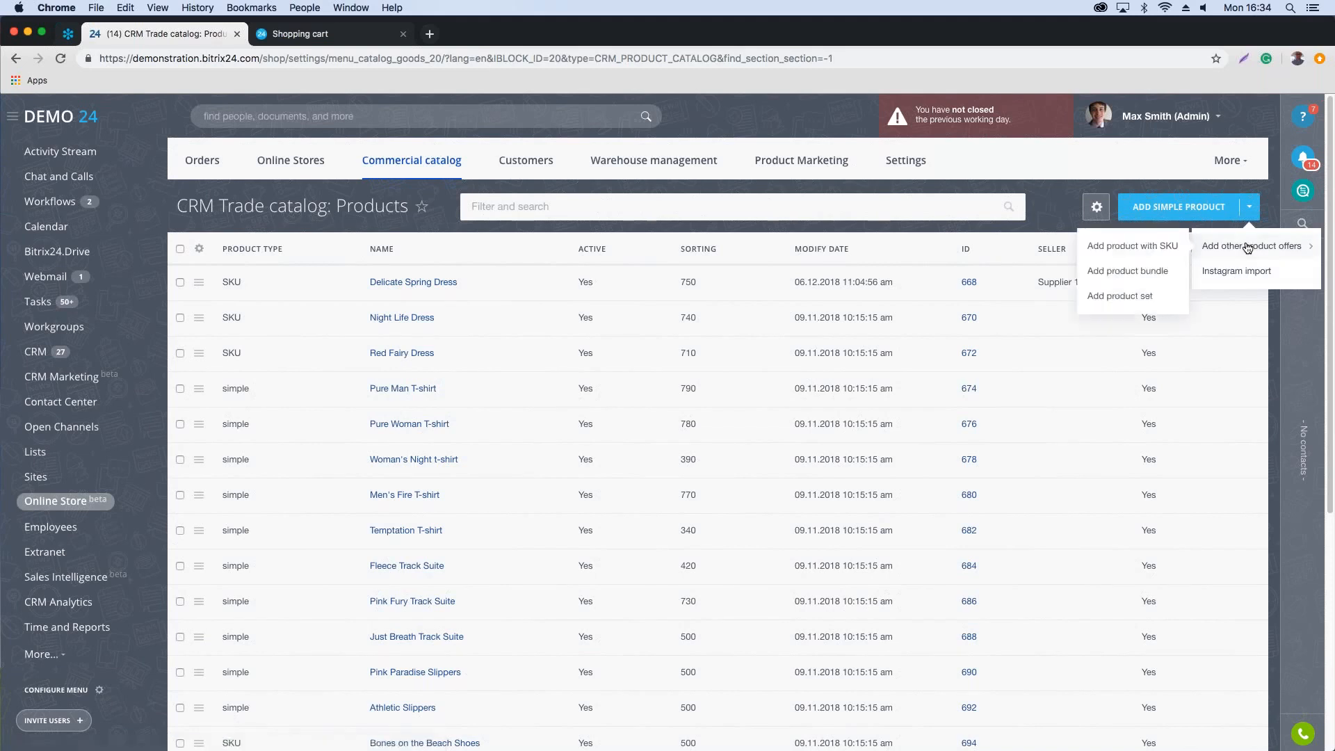
pyautogui.click(1049, 220)
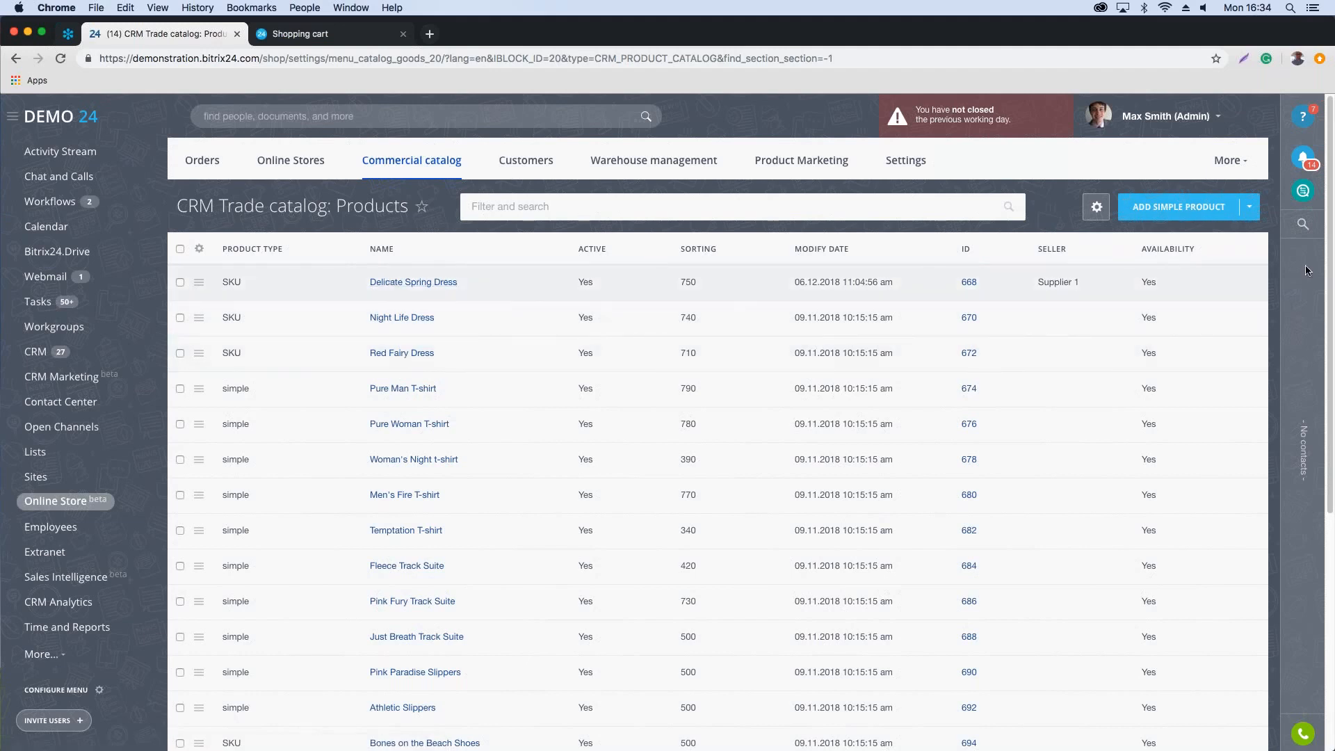
pyautogui.click(1252, 207)
pyautogui.moveTo(1261, 257)
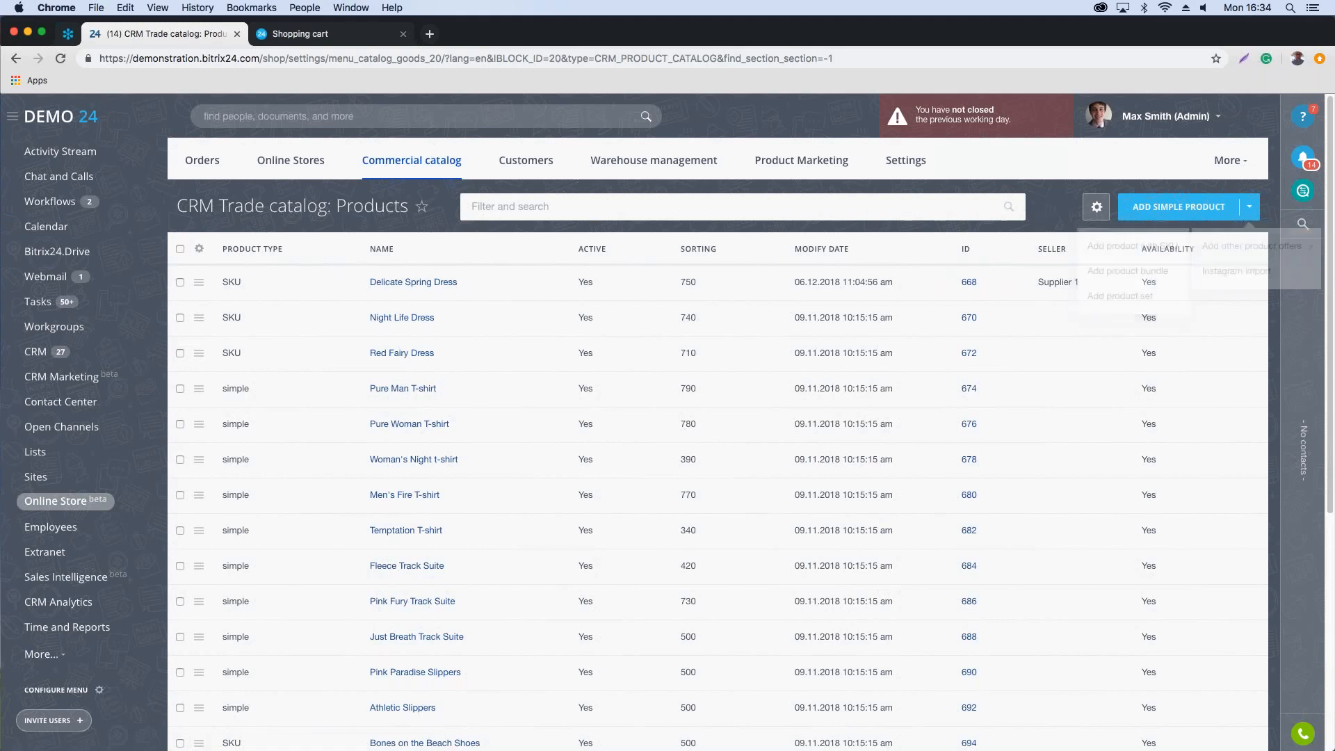
# Step: Look through the Delicate Spring Dress product's element properties, SEO data and category assignment, and return to the product list
pyautogui.click(402, 282)
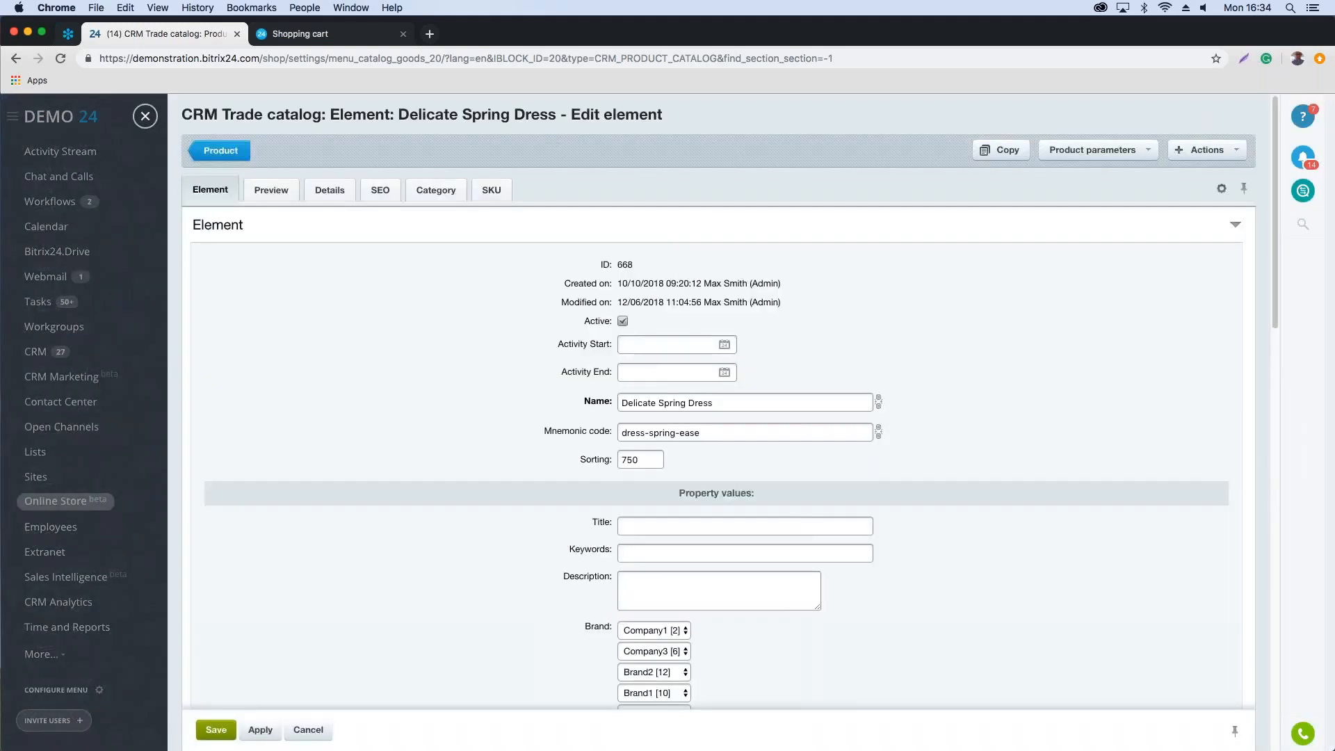
pyautogui.scroll(-3, 528, 486)
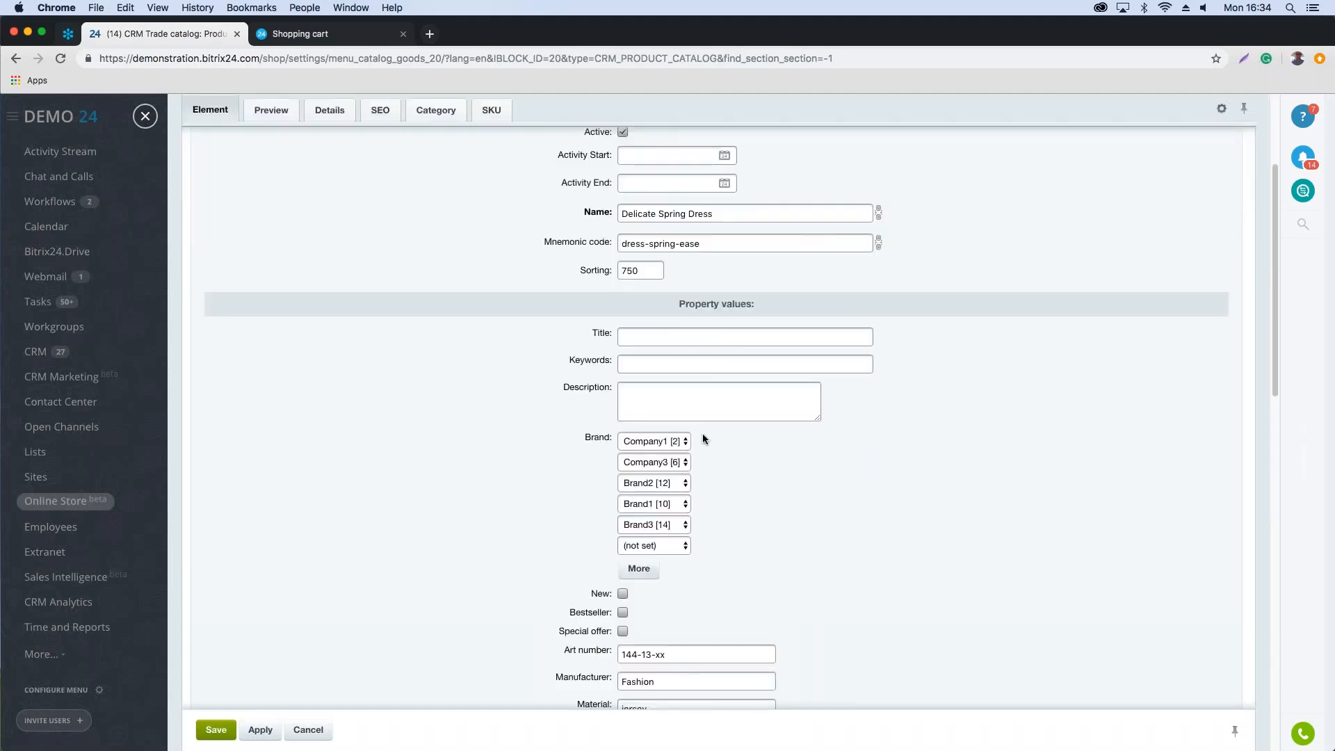
pyautogui.click(380, 114)
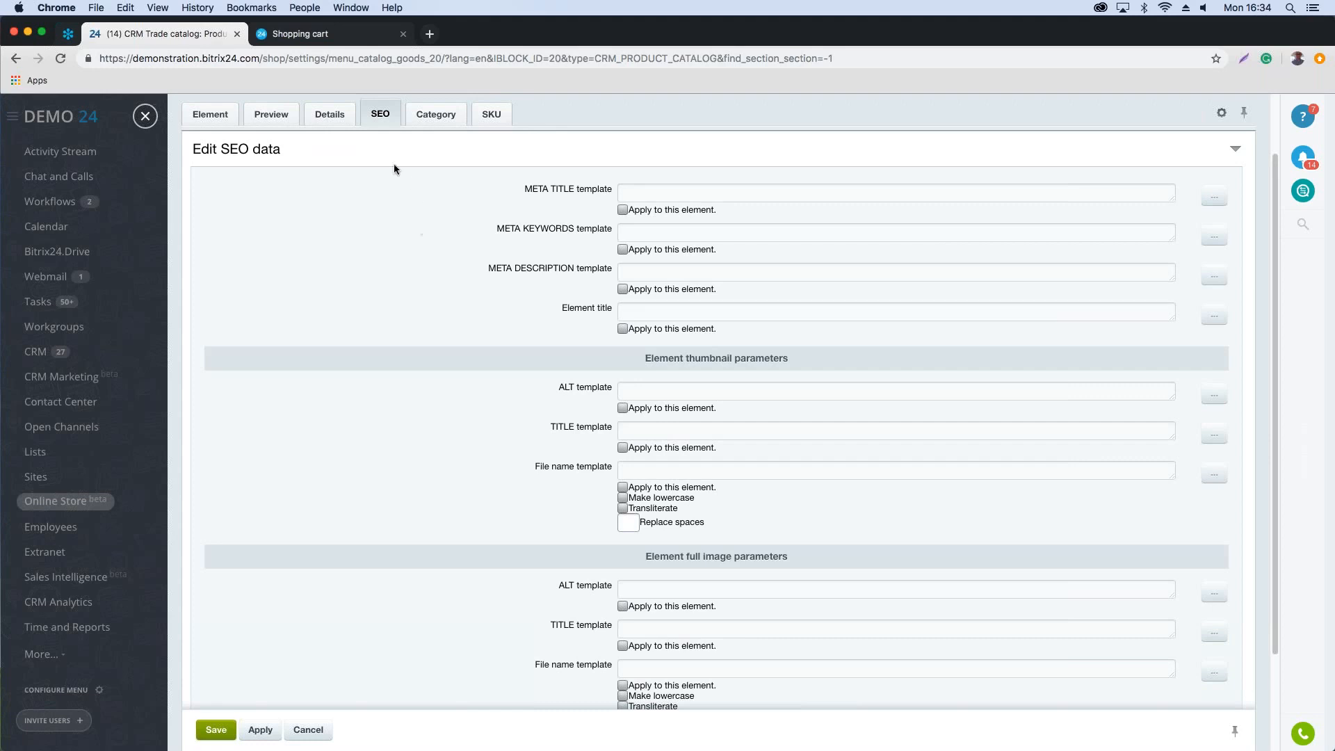
pyautogui.click(431, 127)
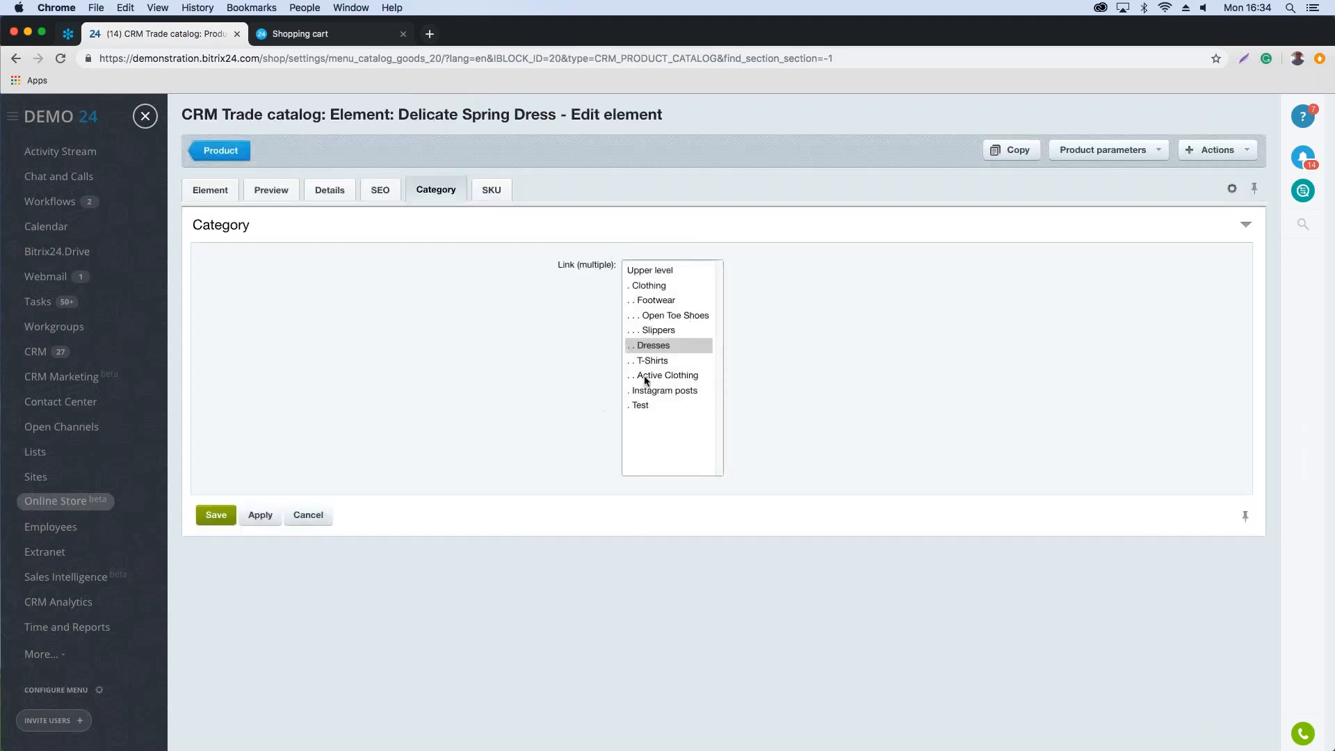
pyautogui.click(146, 117)
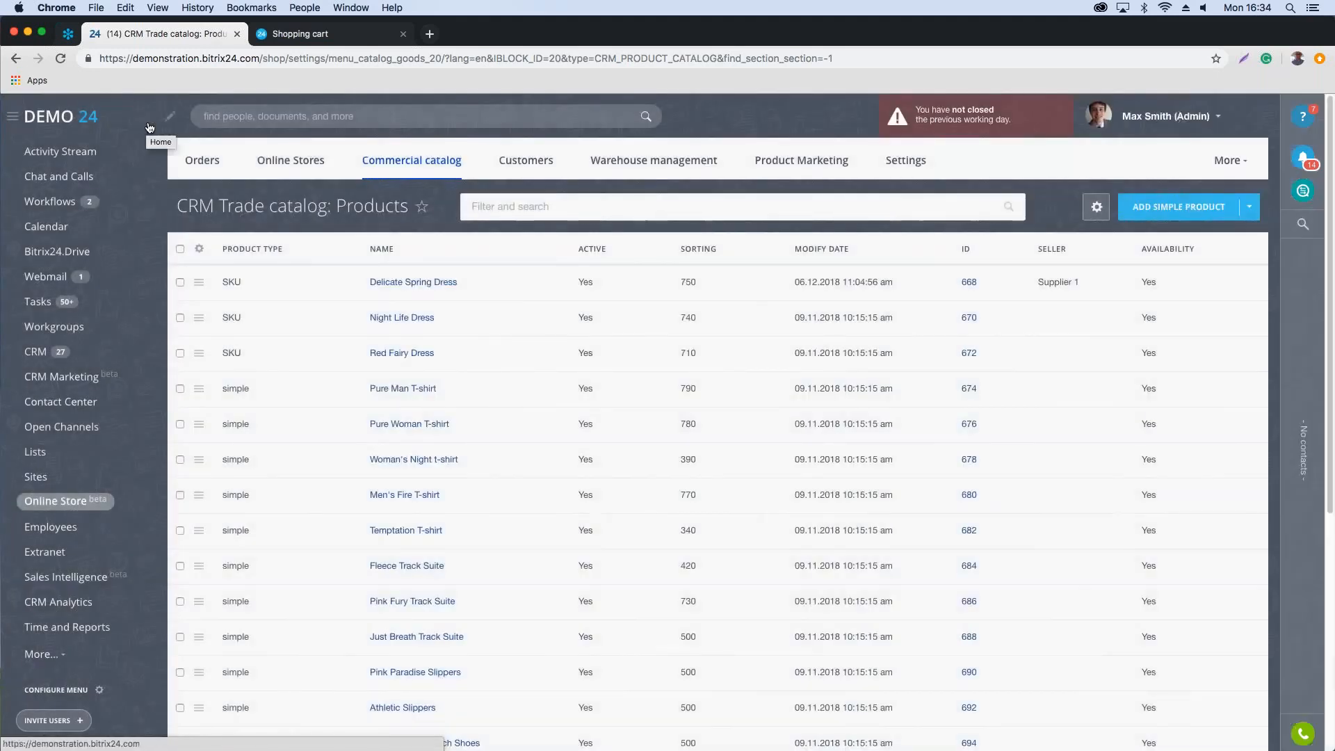
# Step: Open the store's payment systems and review PayPal's general parameters and connection settings without changing them
pyautogui.click(905, 161)
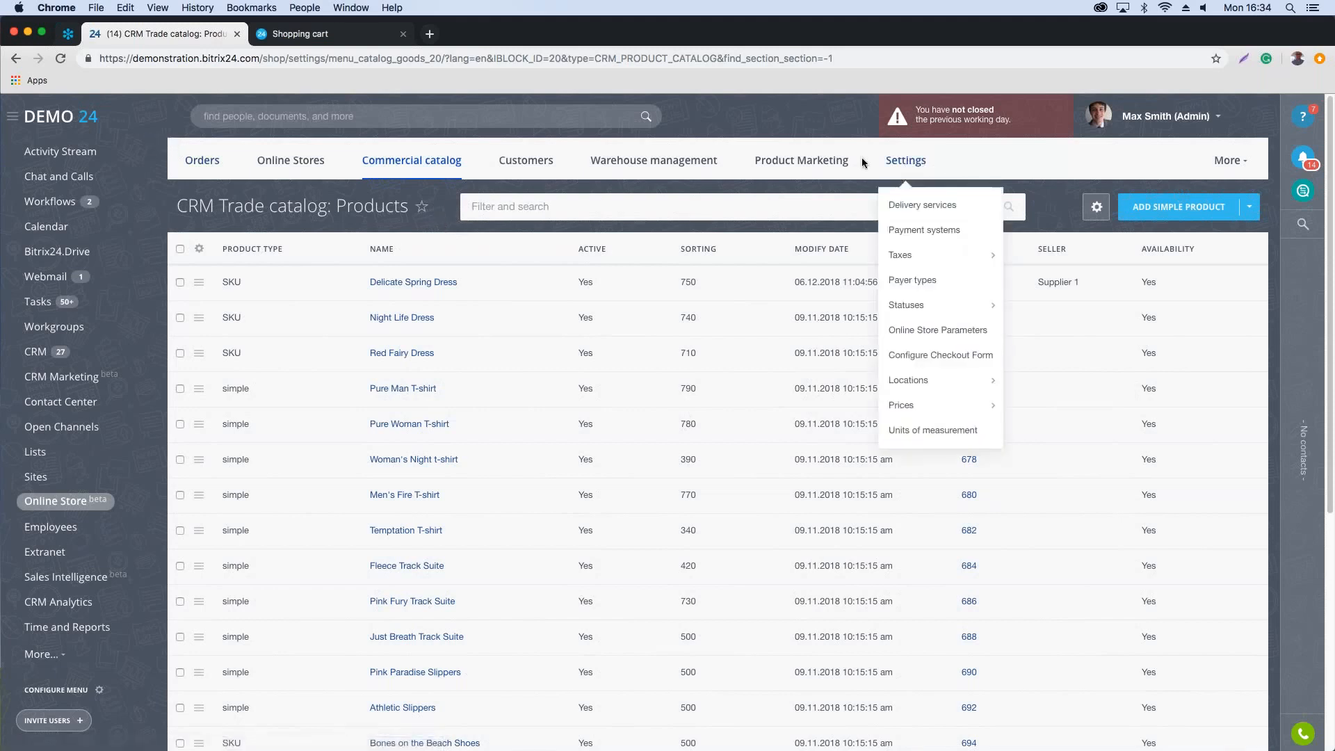
pyautogui.click(924, 232)
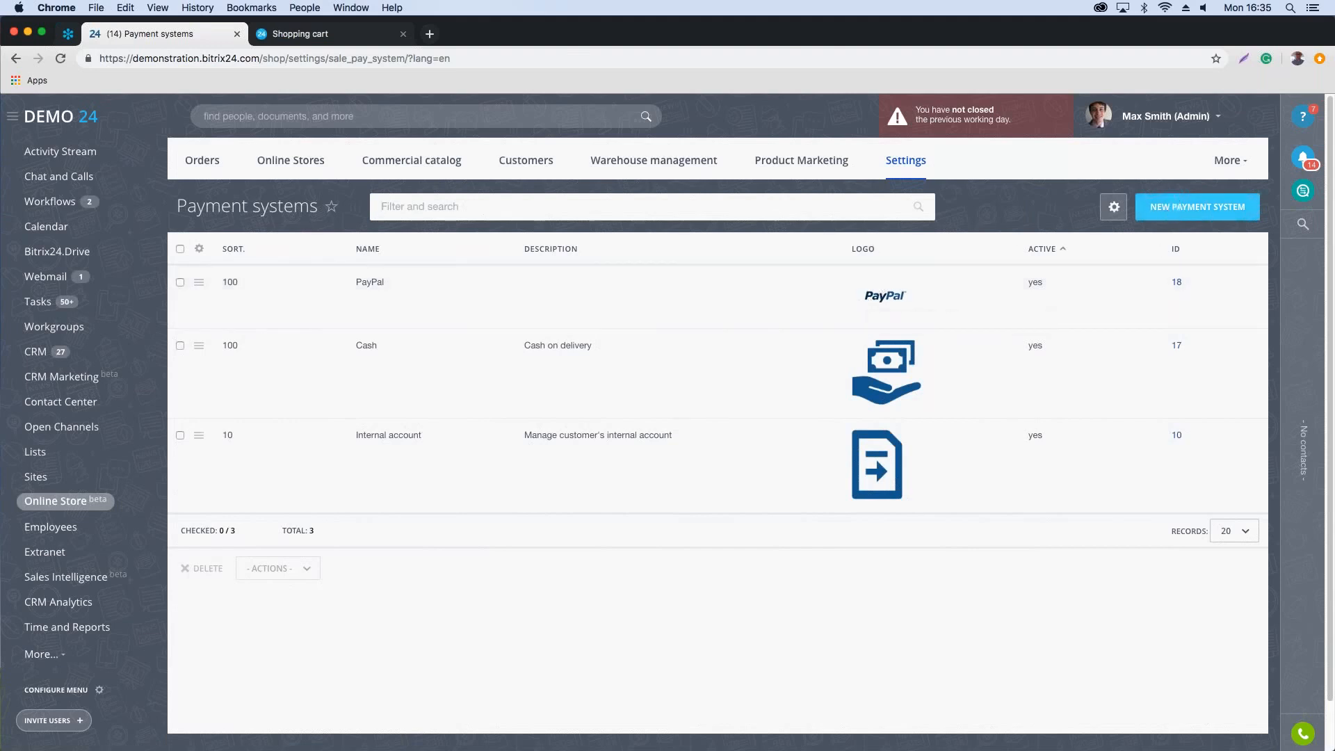
pyautogui.click(198, 283)
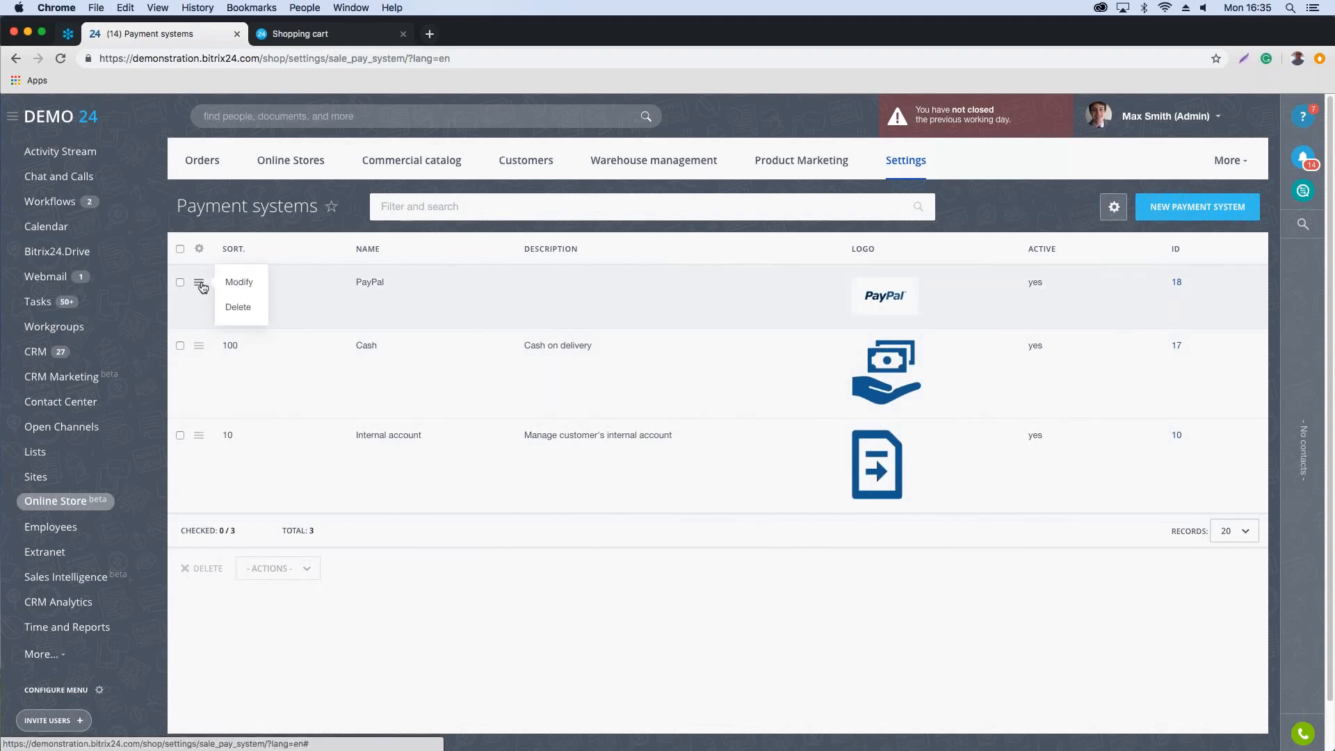
pyautogui.click(239, 284)
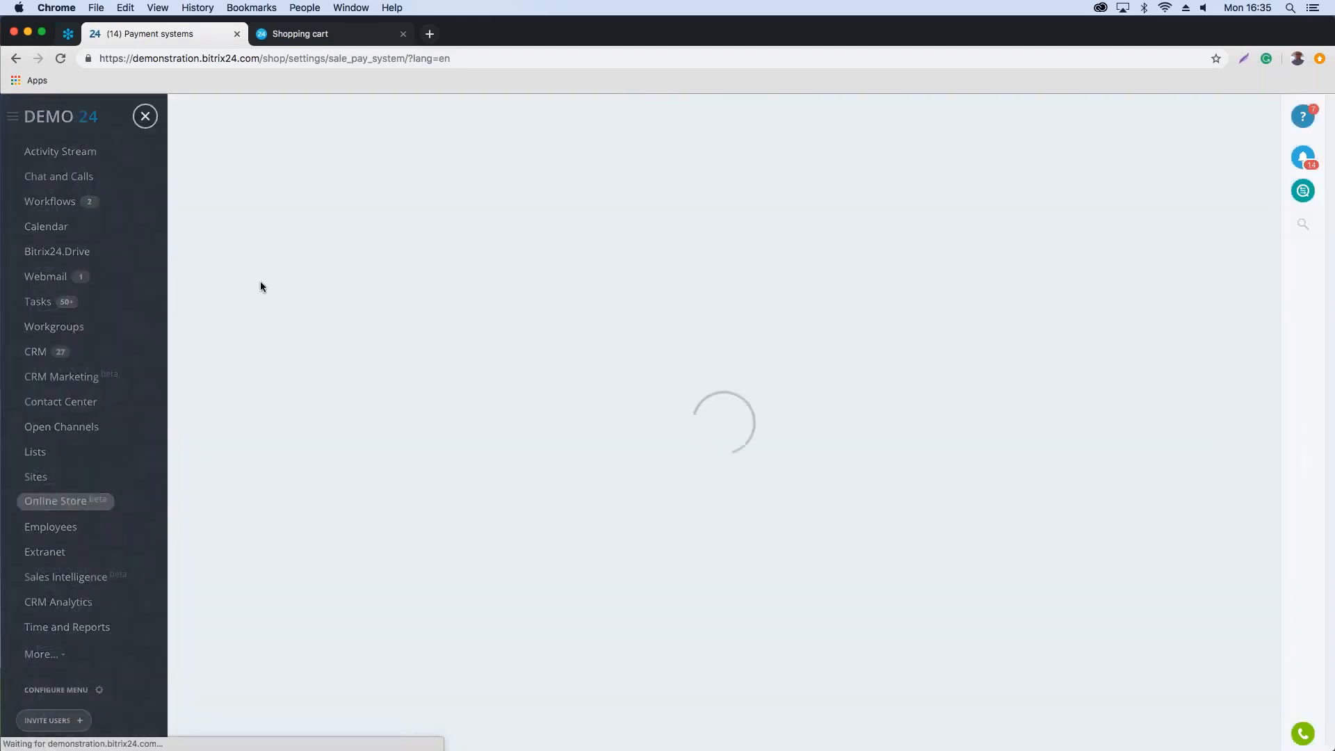
pyautogui.scroll(-5, 515, 417)
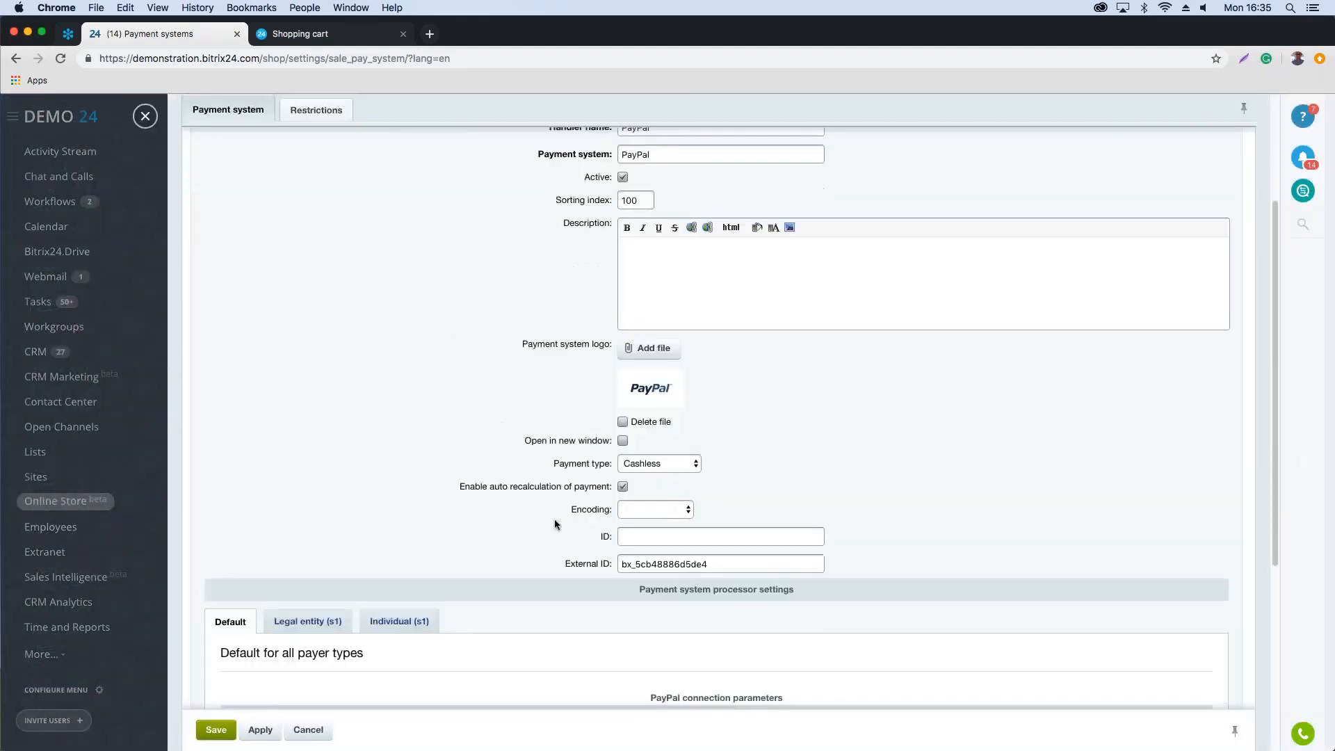
pyautogui.scroll(-3, 394, 495)
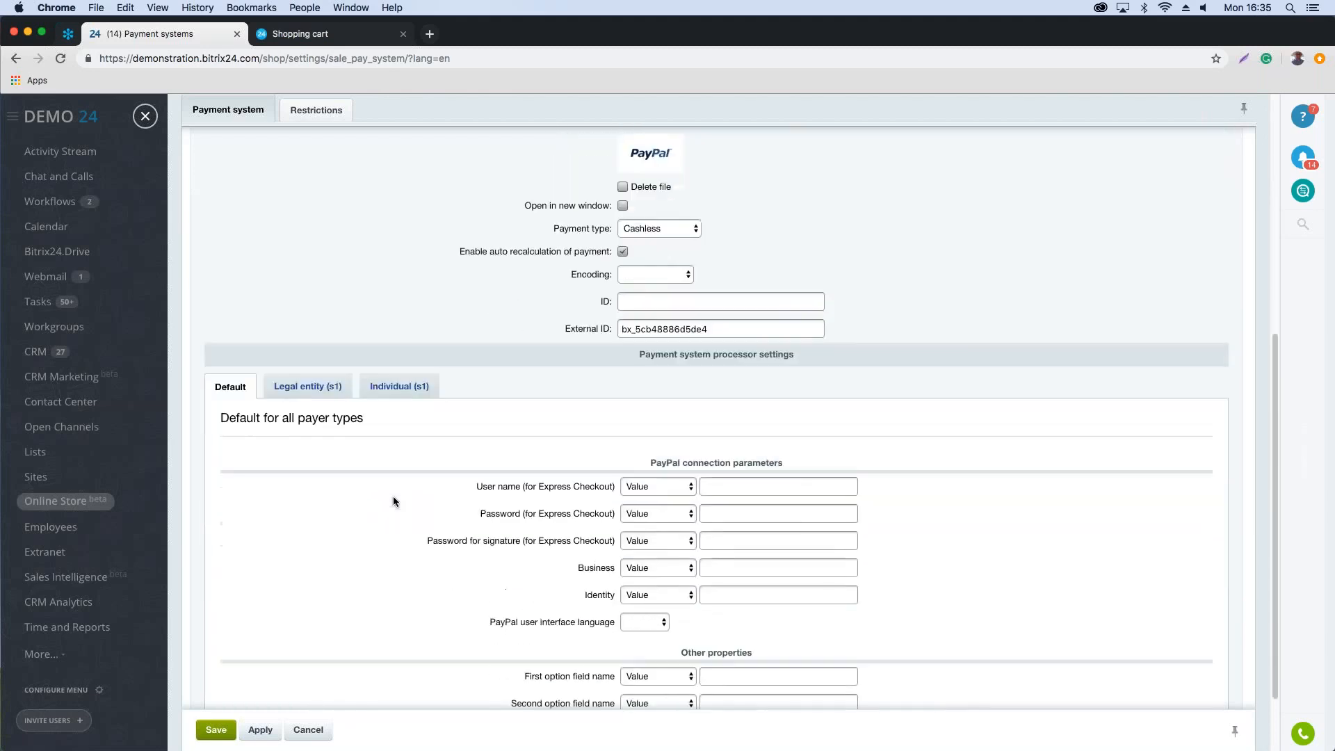
pyautogui.scroll(3, 560, 426)
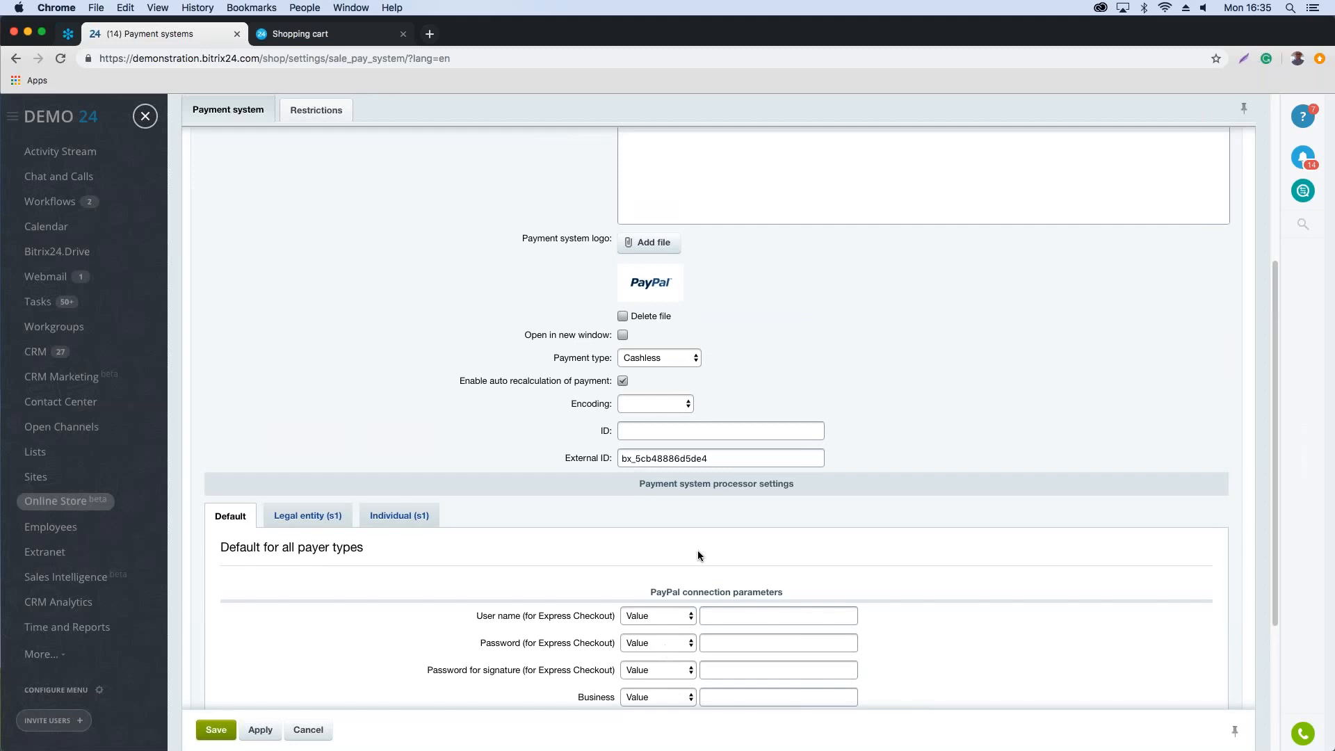
pyautogui.scroll(5, 473, 519)
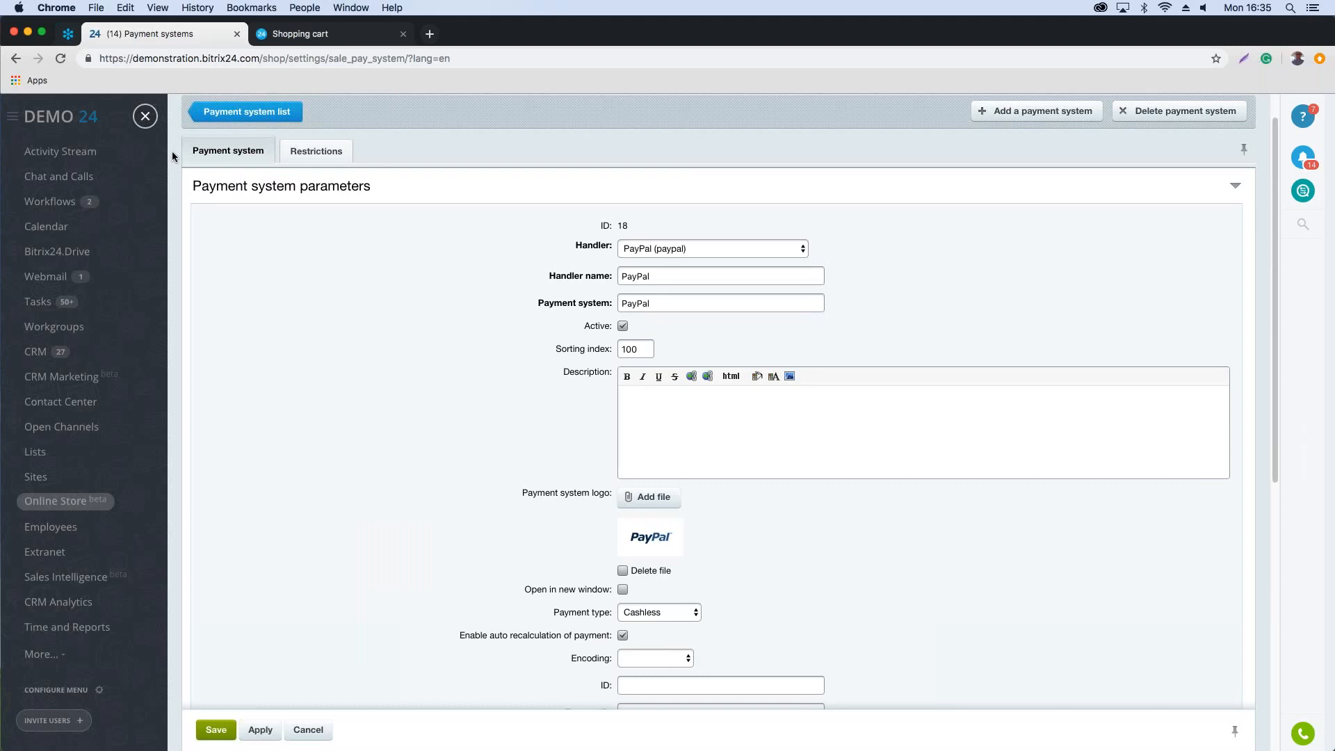
pyautogui.click(144, 116)
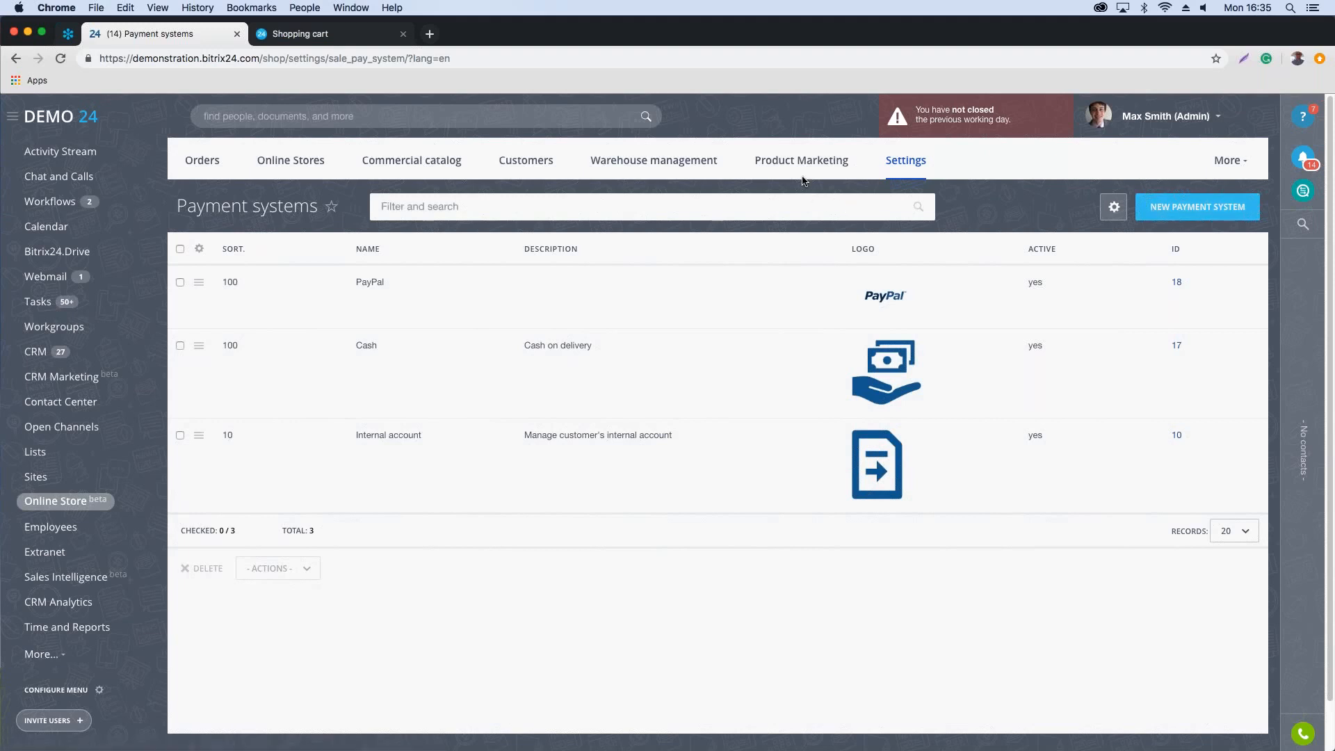
# Step: View the product marketing options, and open the store's orders list to examine the orders in progress
pyautogui.moveTo(788, 163)
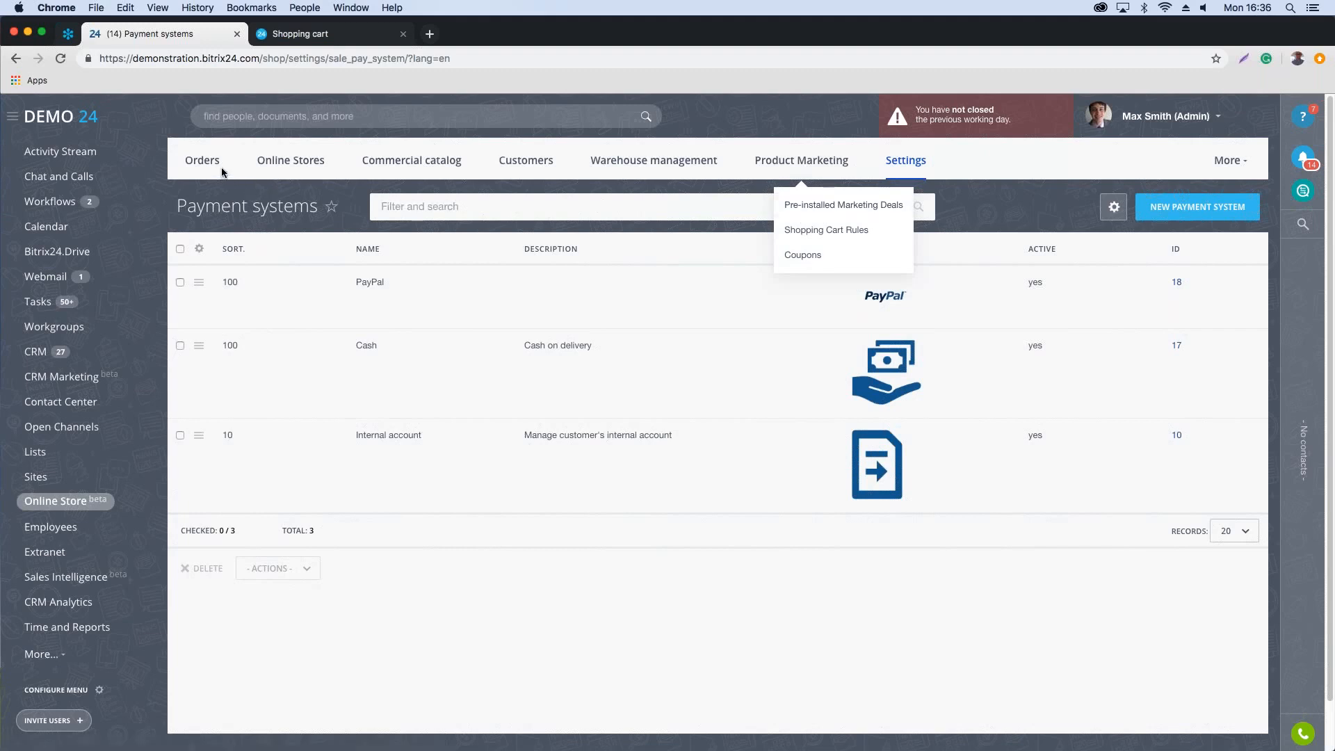
pyautogui.click(201, 164)
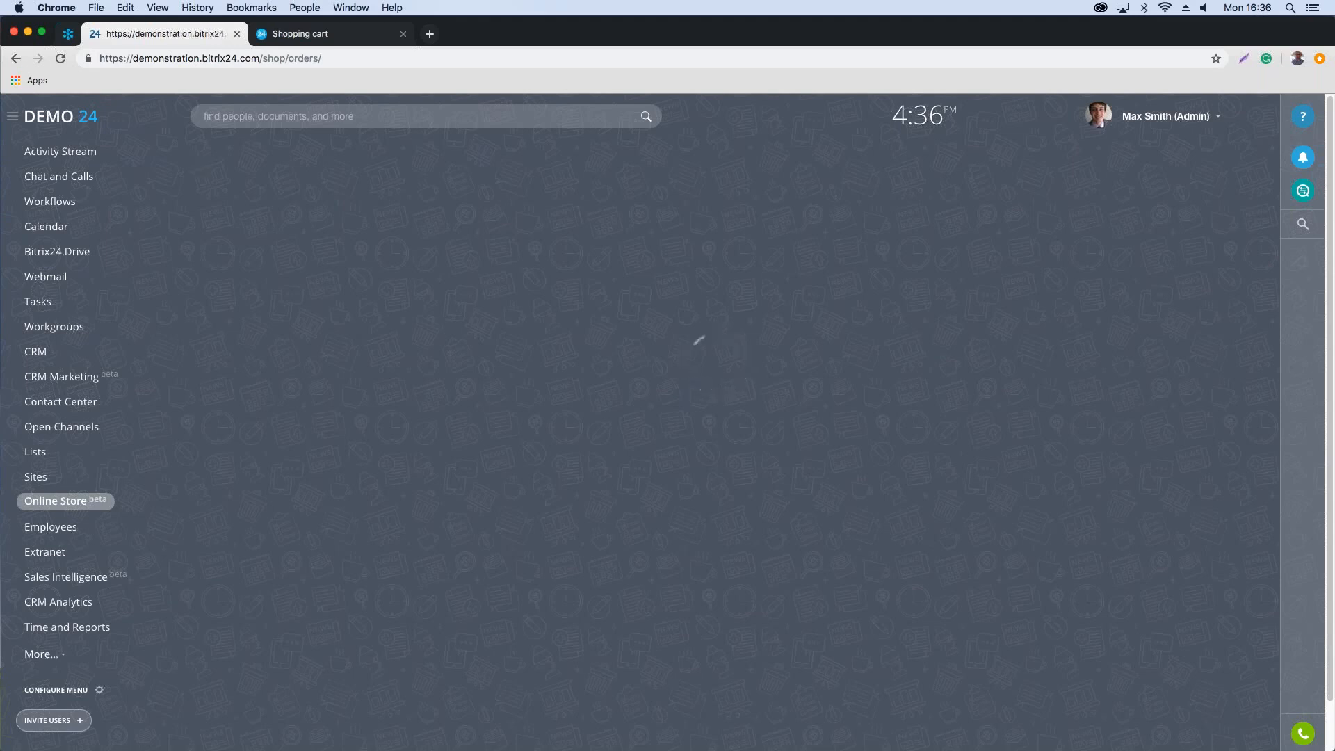
pyautogui.click(402, 60)
pyautogui.click(397, 60)
pyautogui.press('Return')
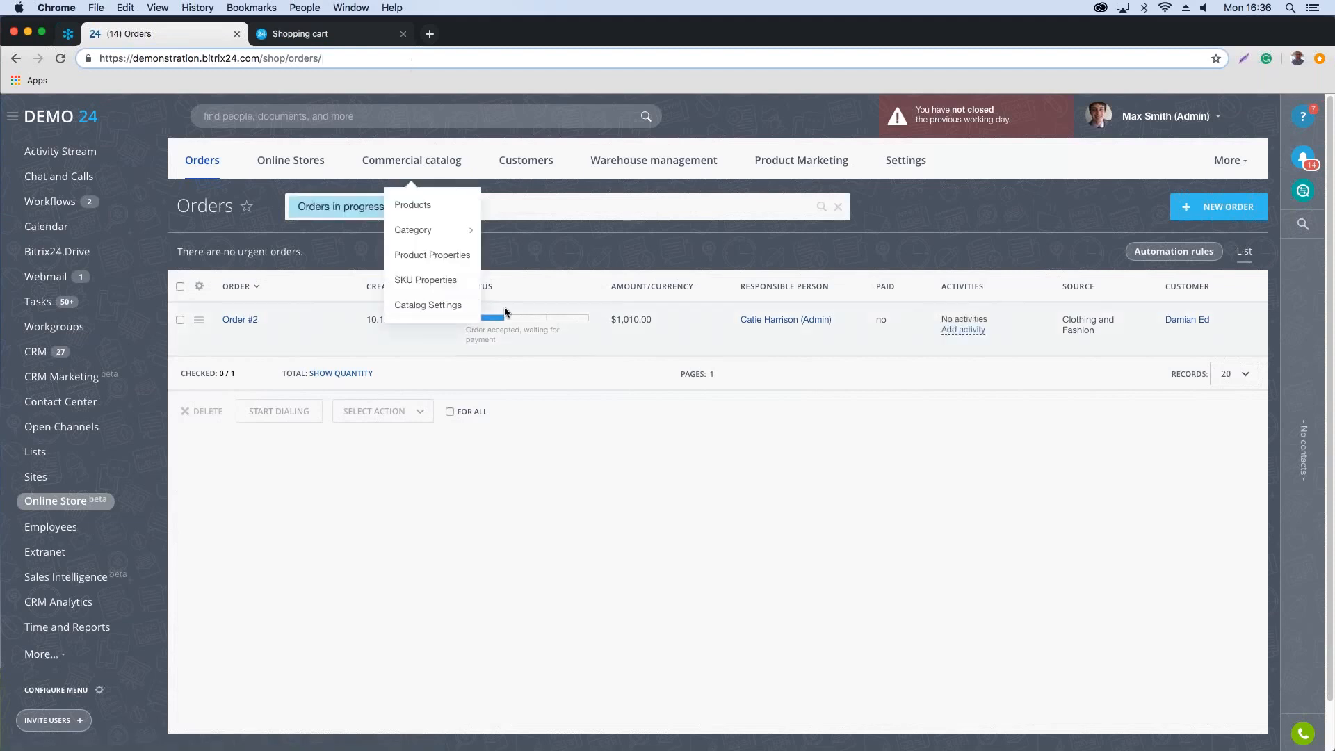
pyautogui.click(530, 454)
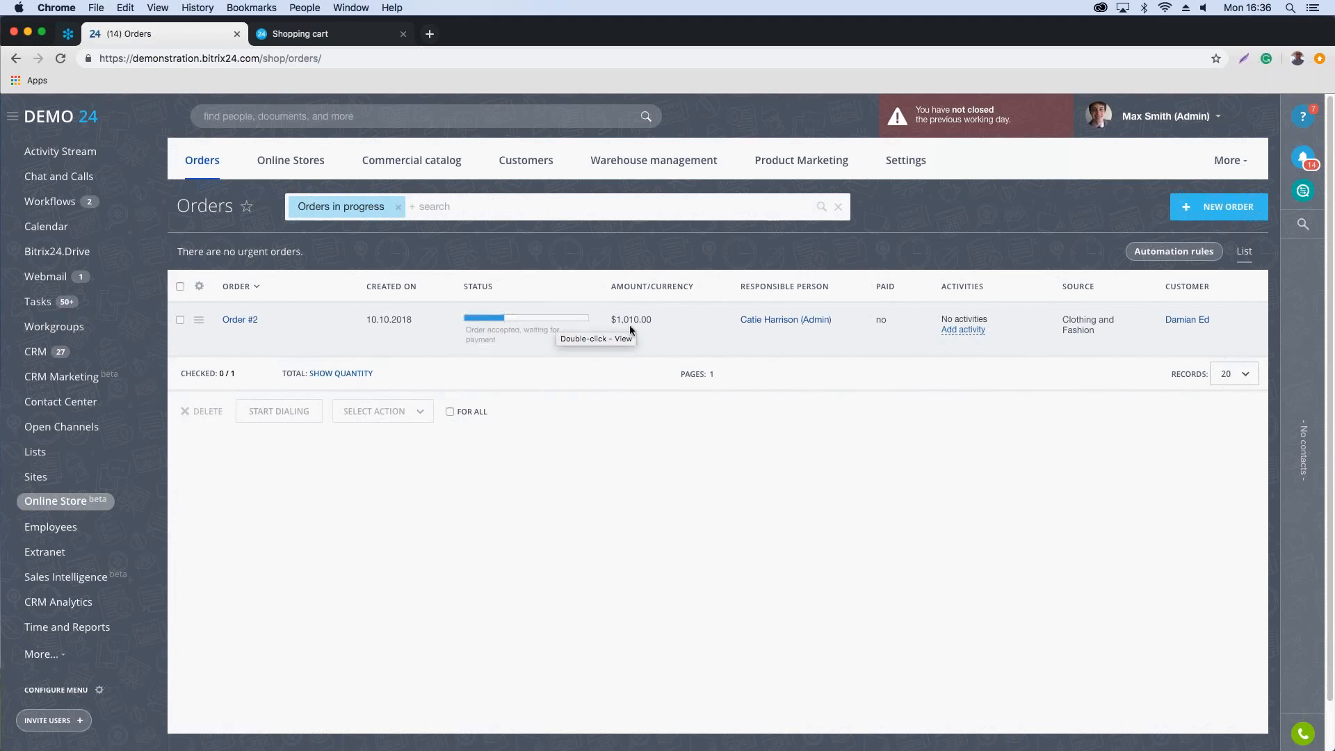
pyautogui.moveTo(920, 170)
pyautogui.moveTo(919, 307)
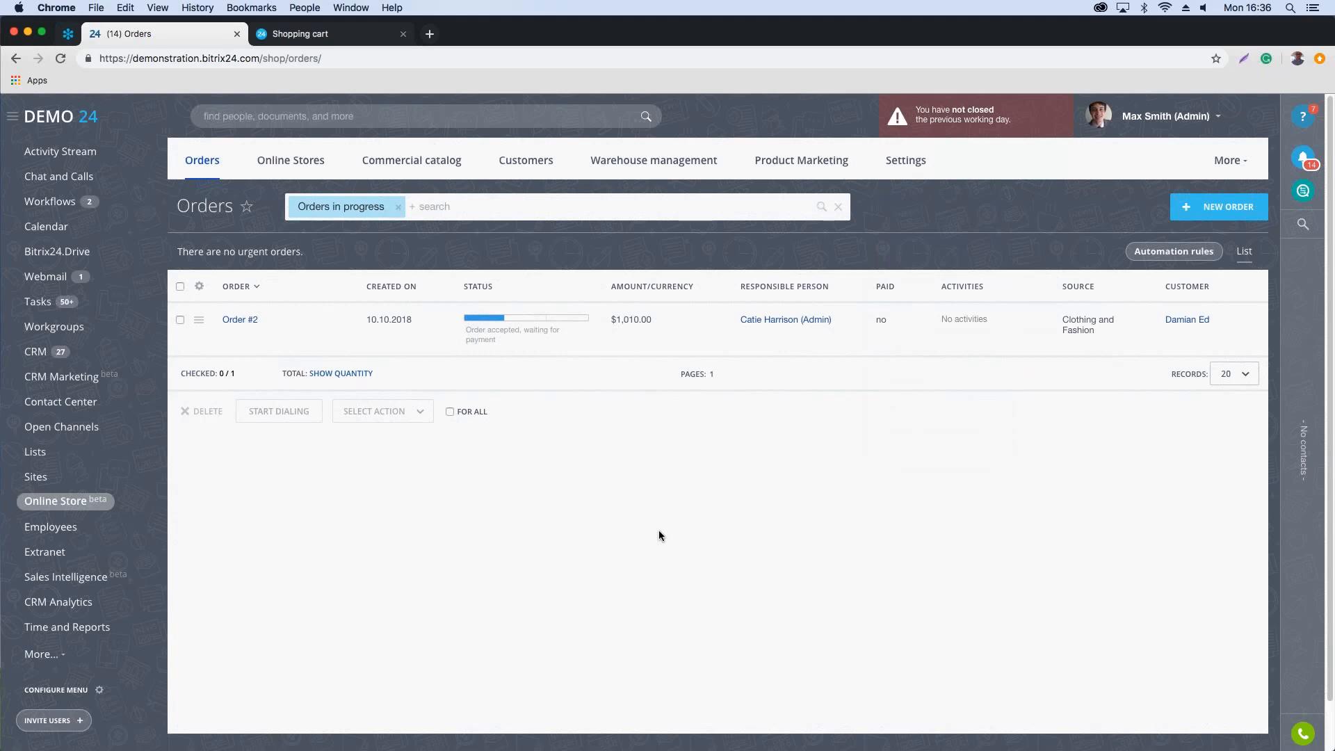
# Step: Open the order automation rules for editing and read the immediate Send message email template for accepted orders awaiting payment
pyautogui.click(1174, 257)
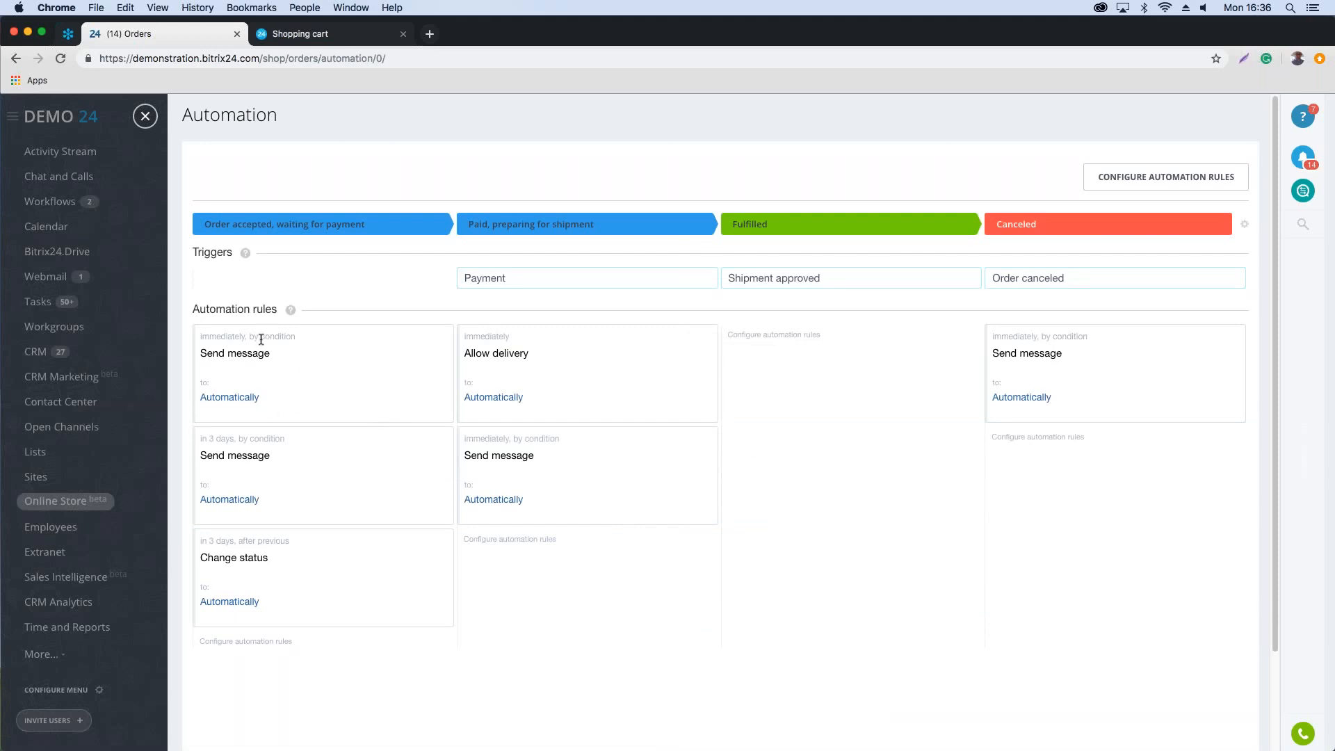
pyautogui.click(224, 642)
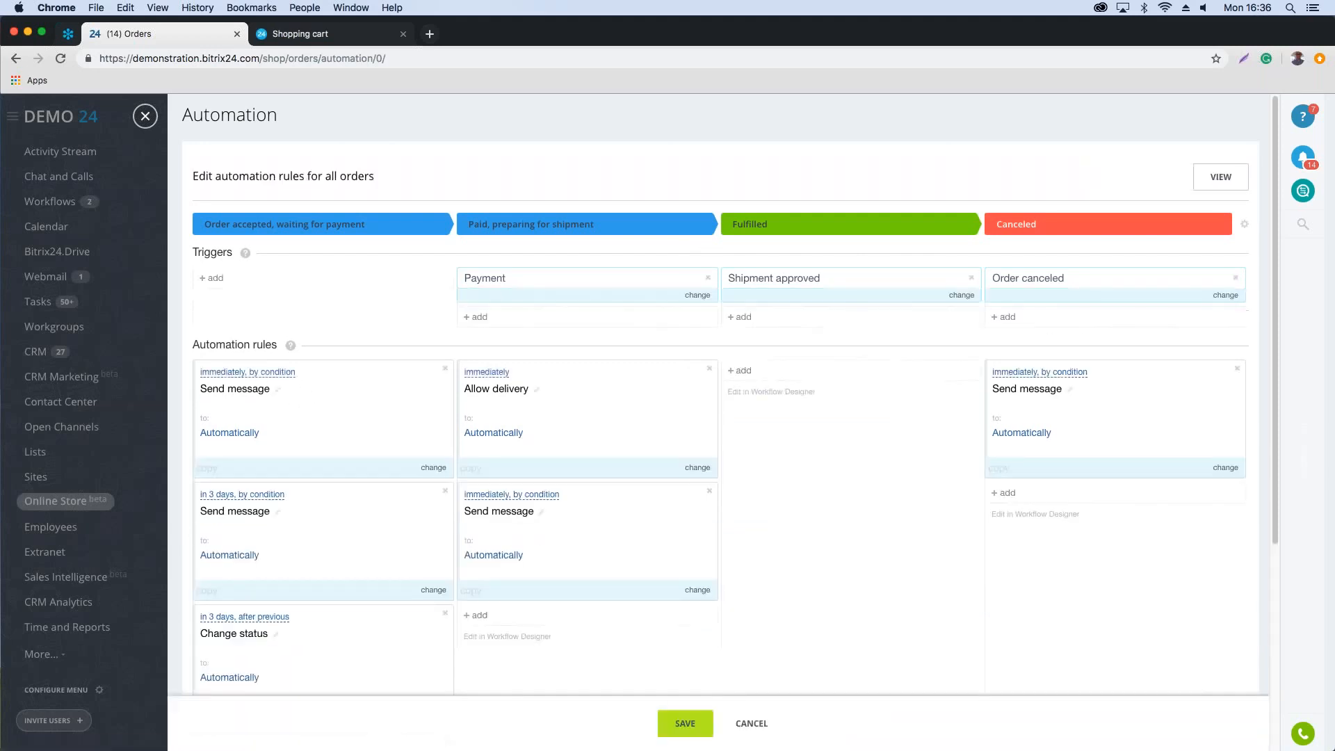
pyautogui.click(439, 470)
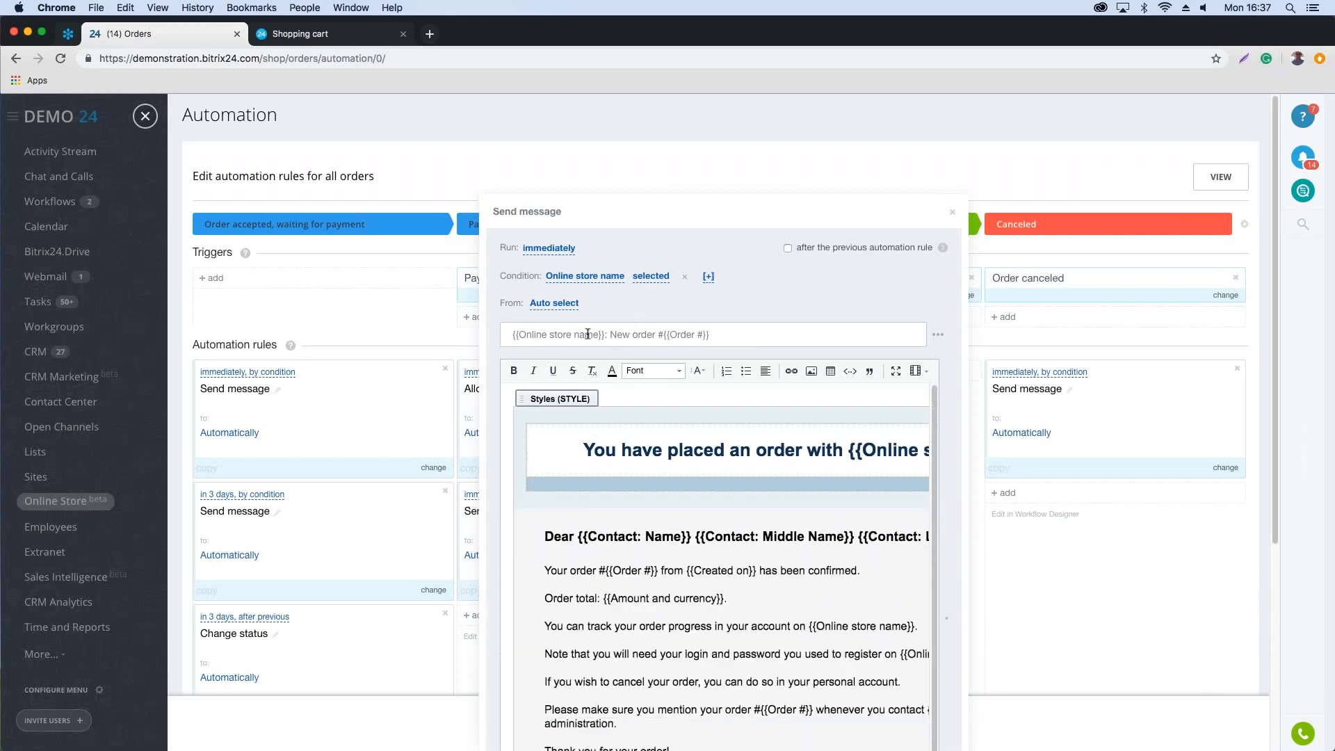
pyautogui.scroll(-1, 673, 515)
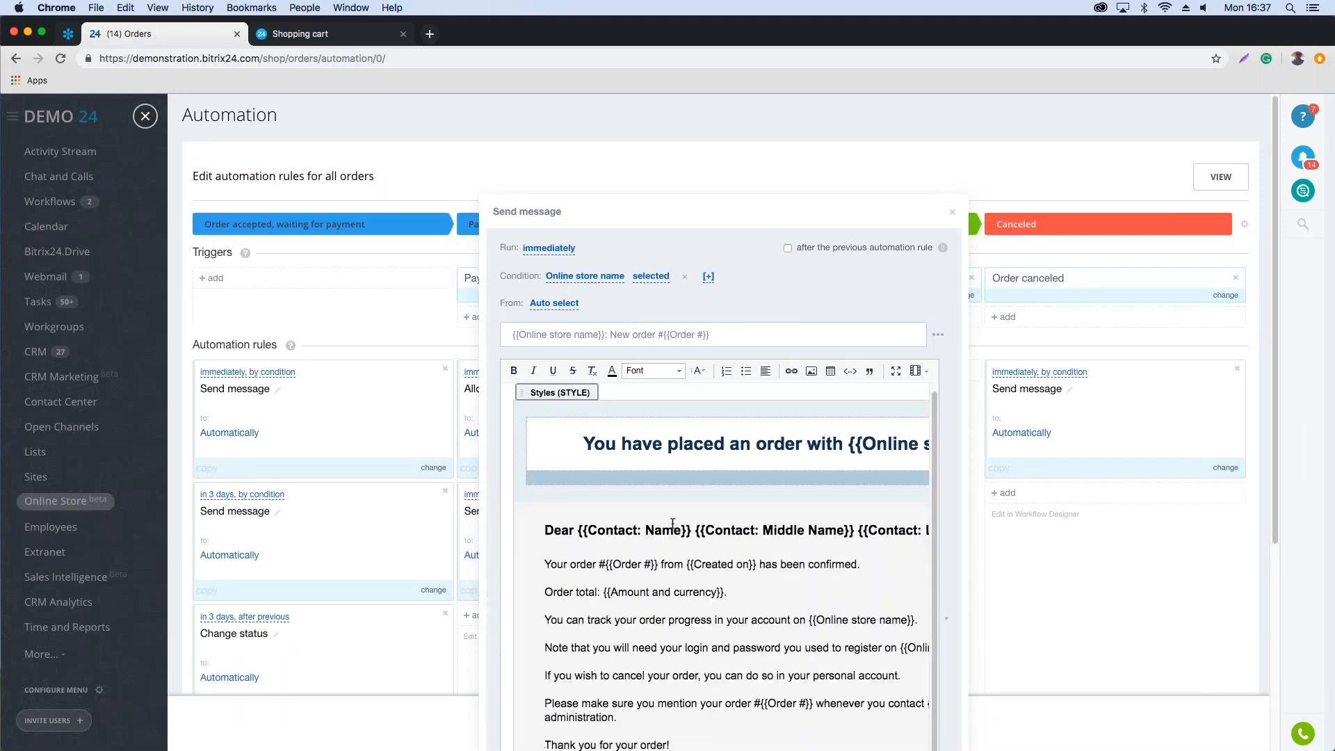
pyautogui.scroll(-5, 678, 547)
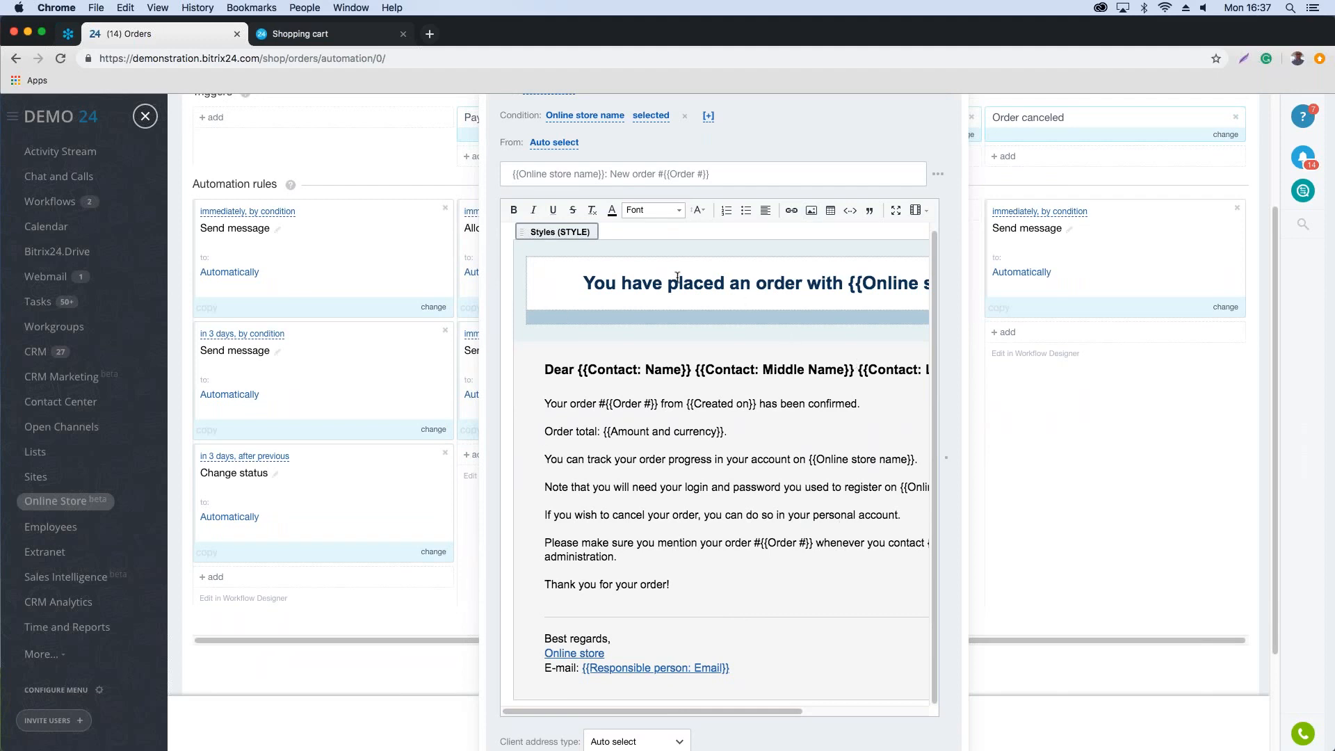
pyautogui.scroll(1, 637, 571)
pyautogui.scroll(3, 618, 464)
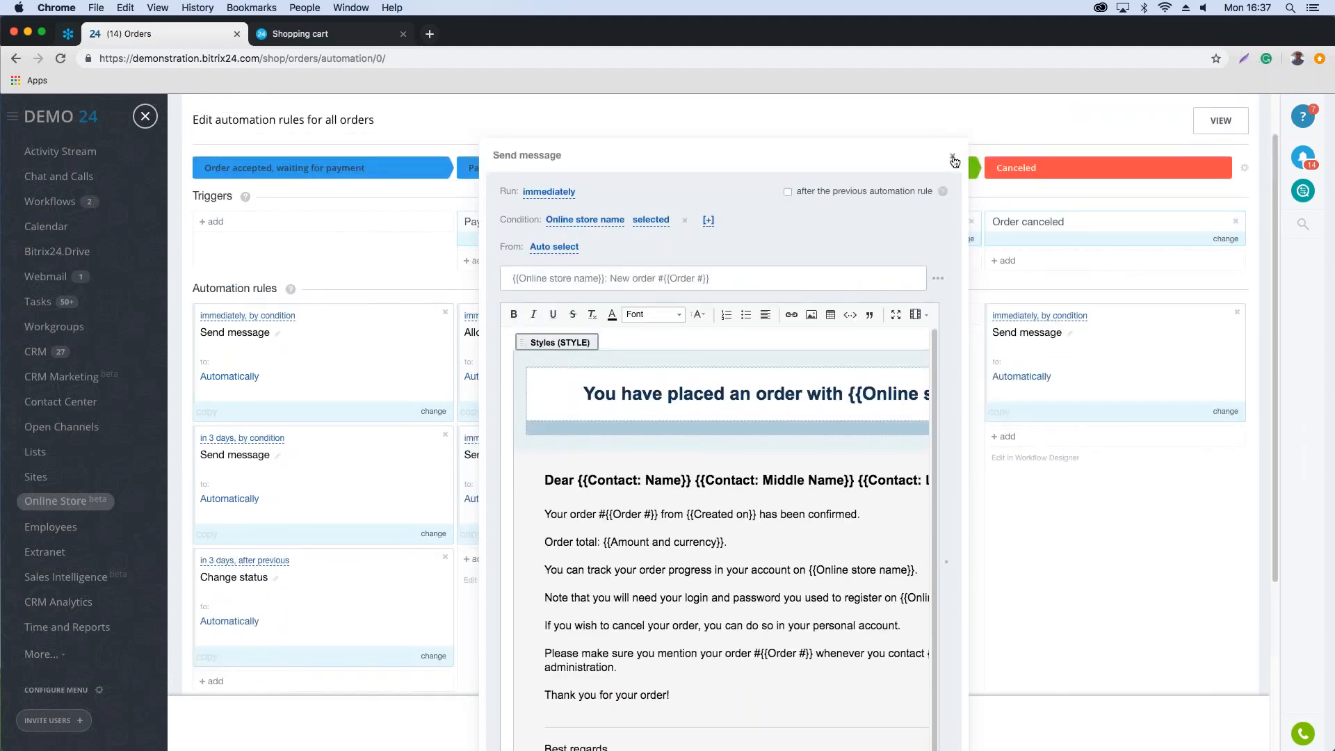
pyautogui.click(953, 157)
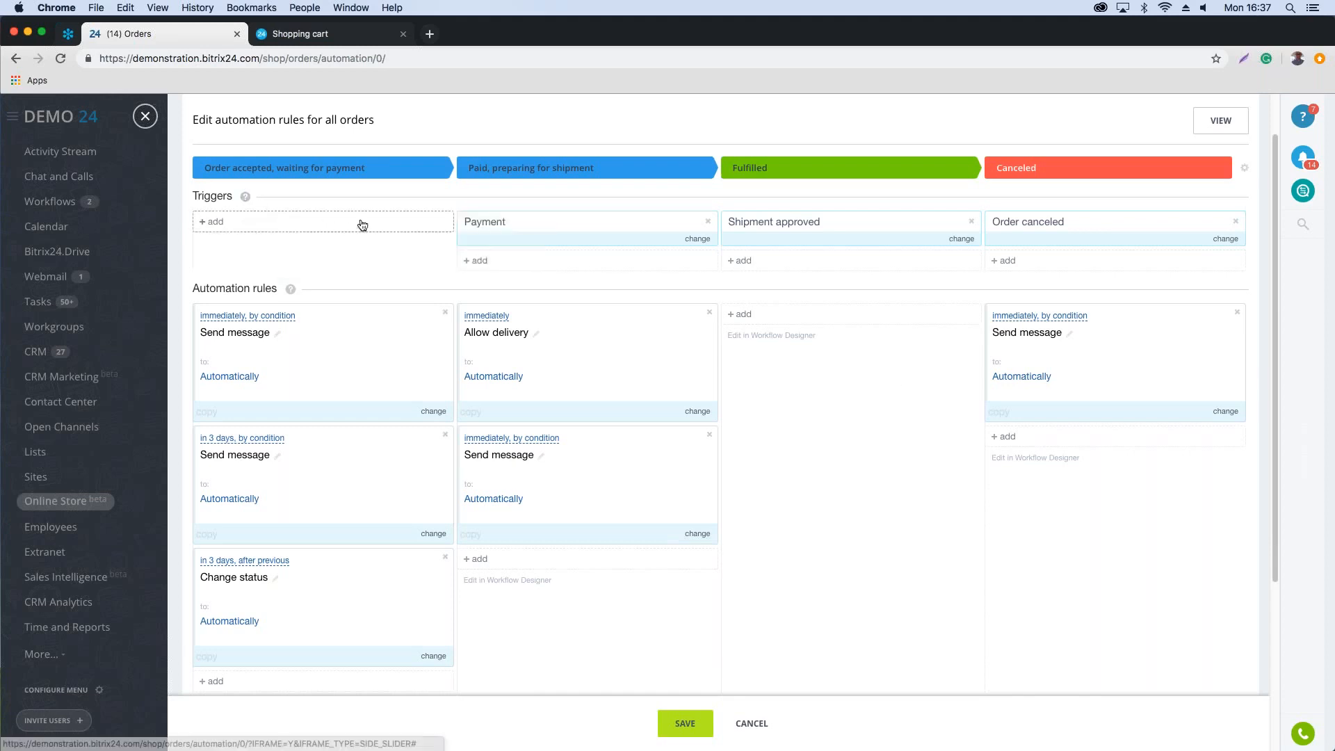
# Step: View the triggers available for the "Order accepted, waiting for payment" stage and close the automation settings
pyautogui.click(363, 225)
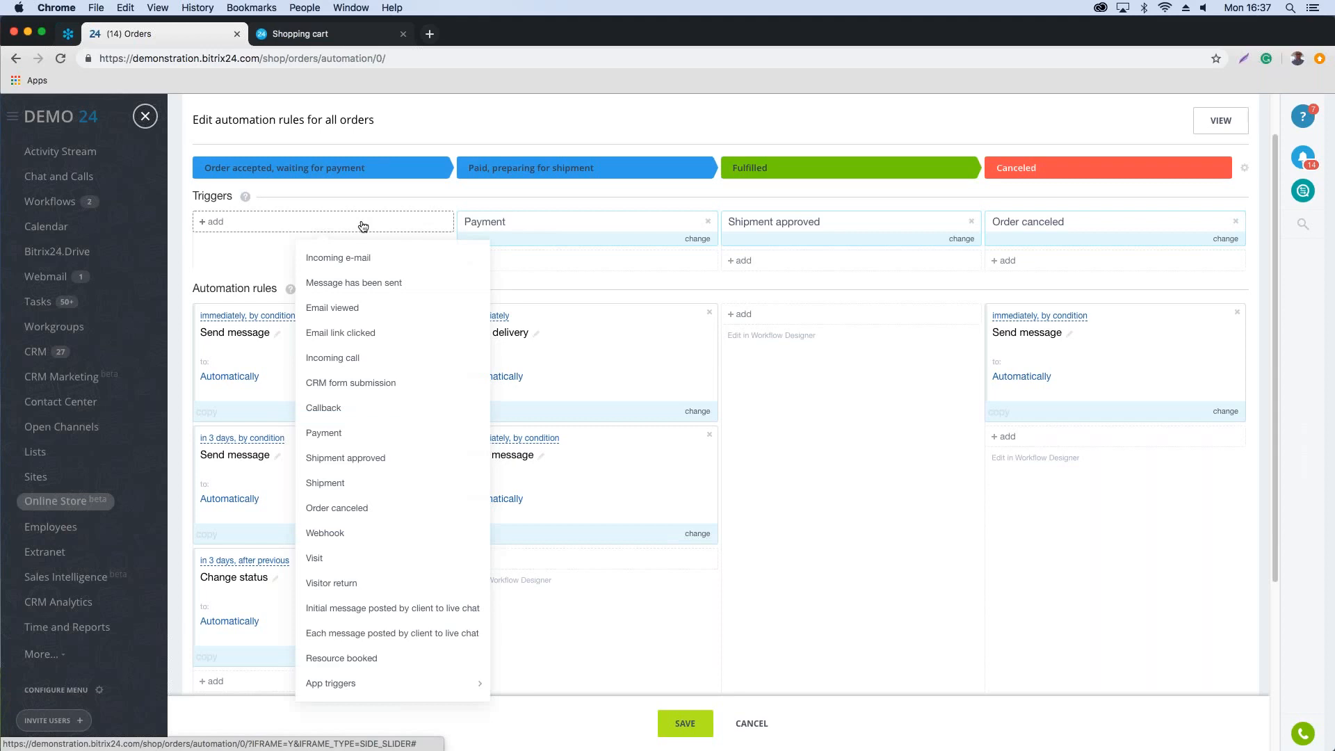
pyautogui.click(836, 415)
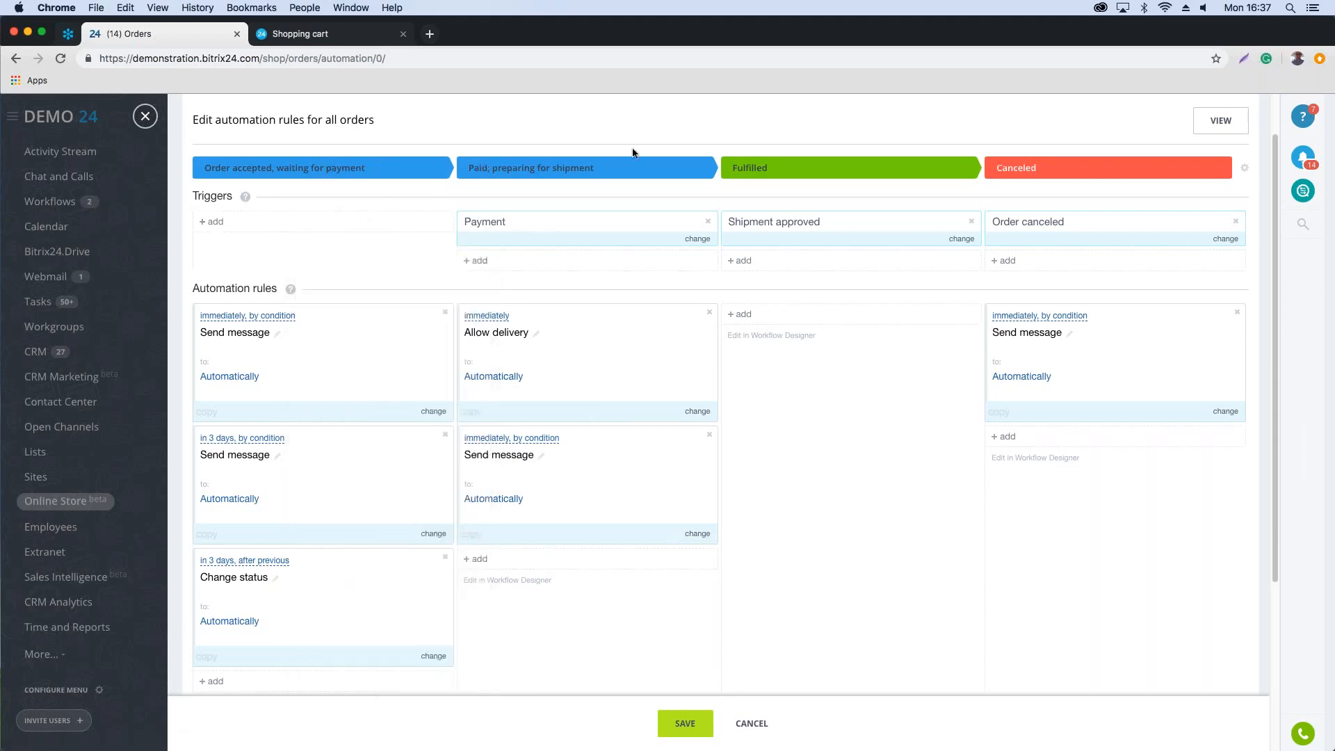
pyautogui.click(373, 228)
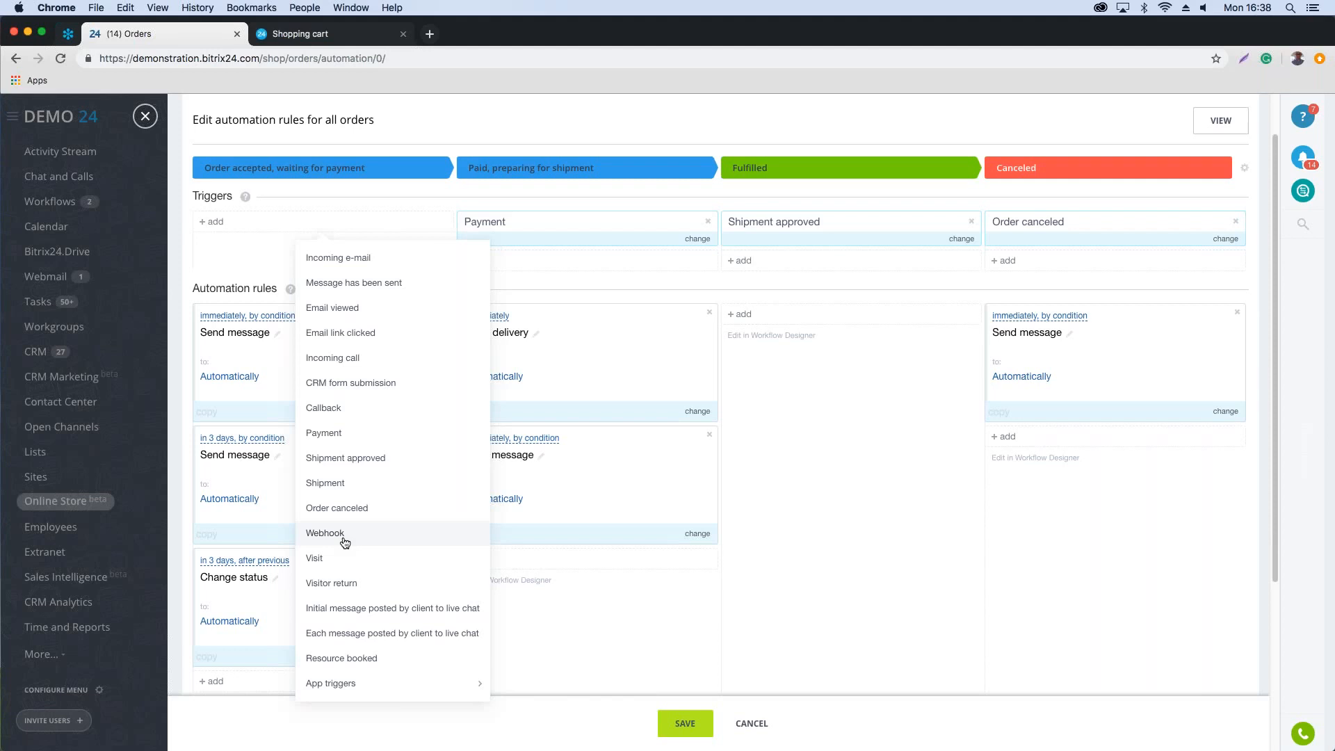
pyautogui.click(145, 116)
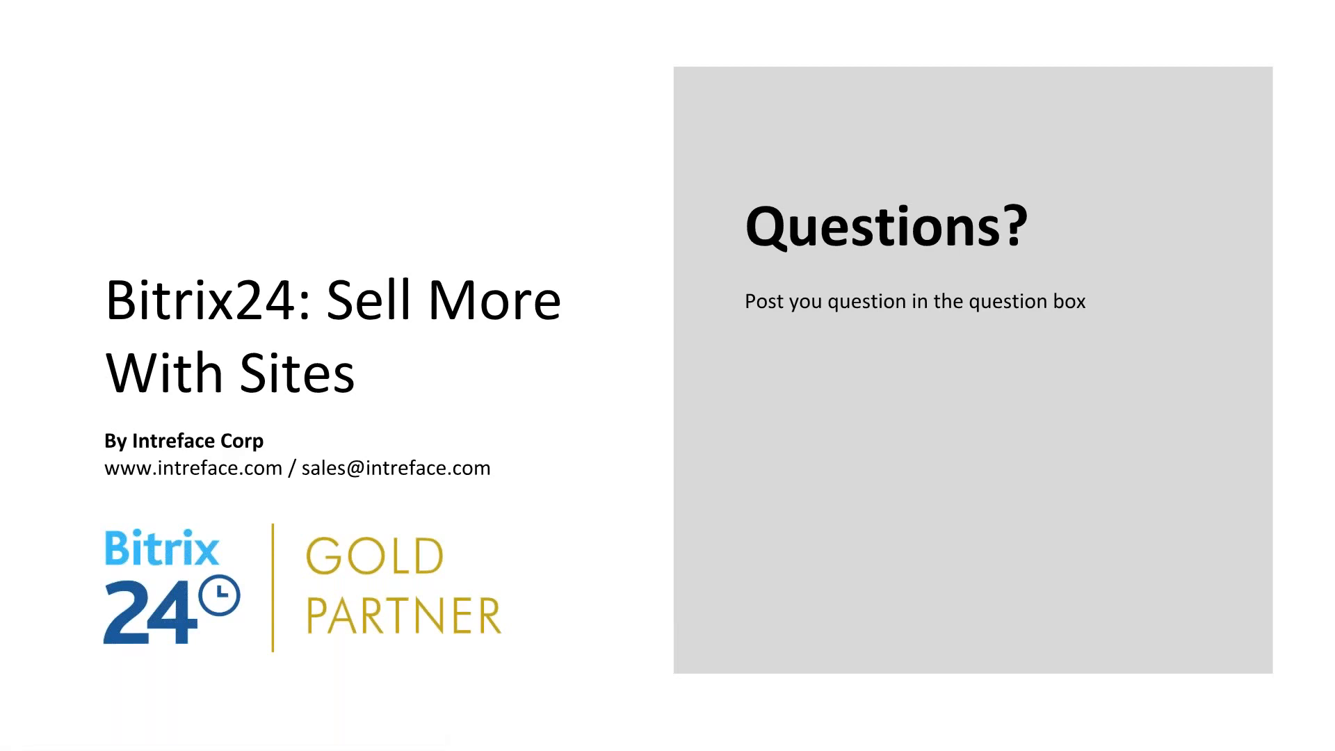
# Step: Switch from the presentation back to Bitrix24 in Chrome and open the list of CRM forms
pyautogui.press('Left')
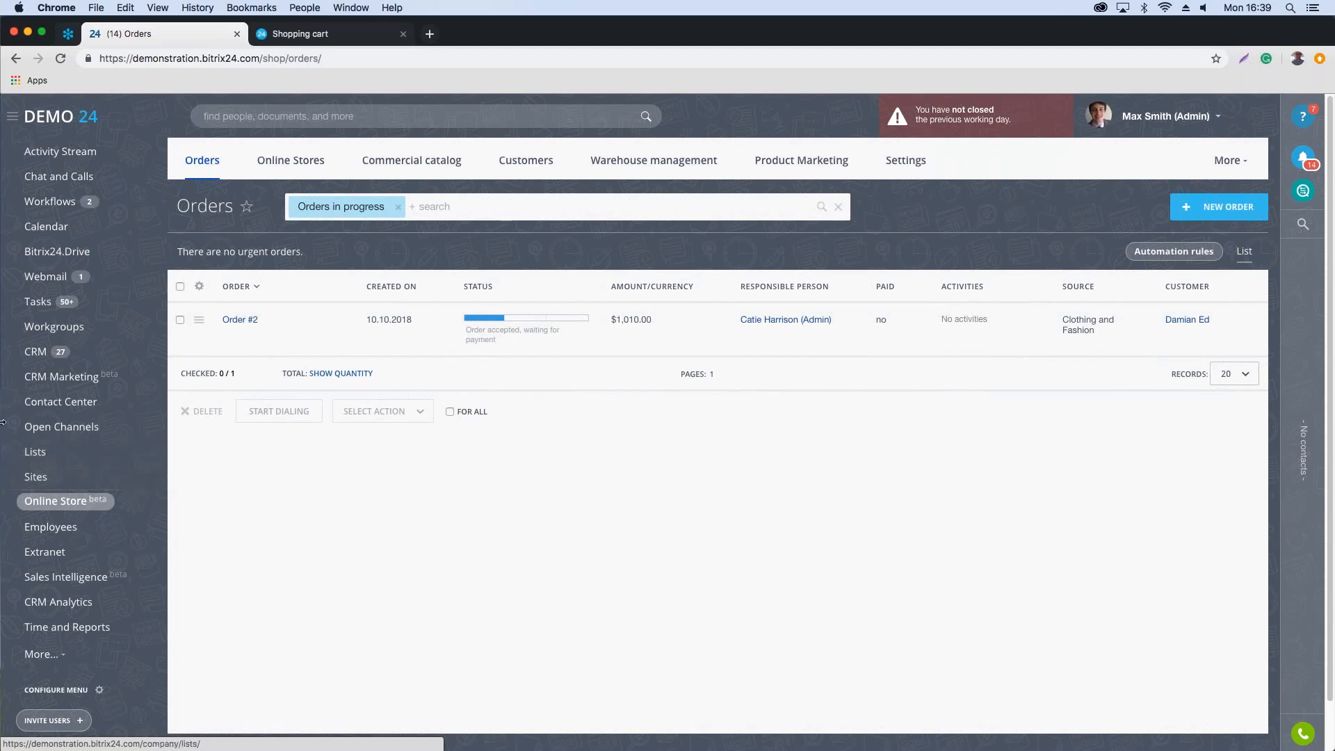
pyautogui.click(34, 352)
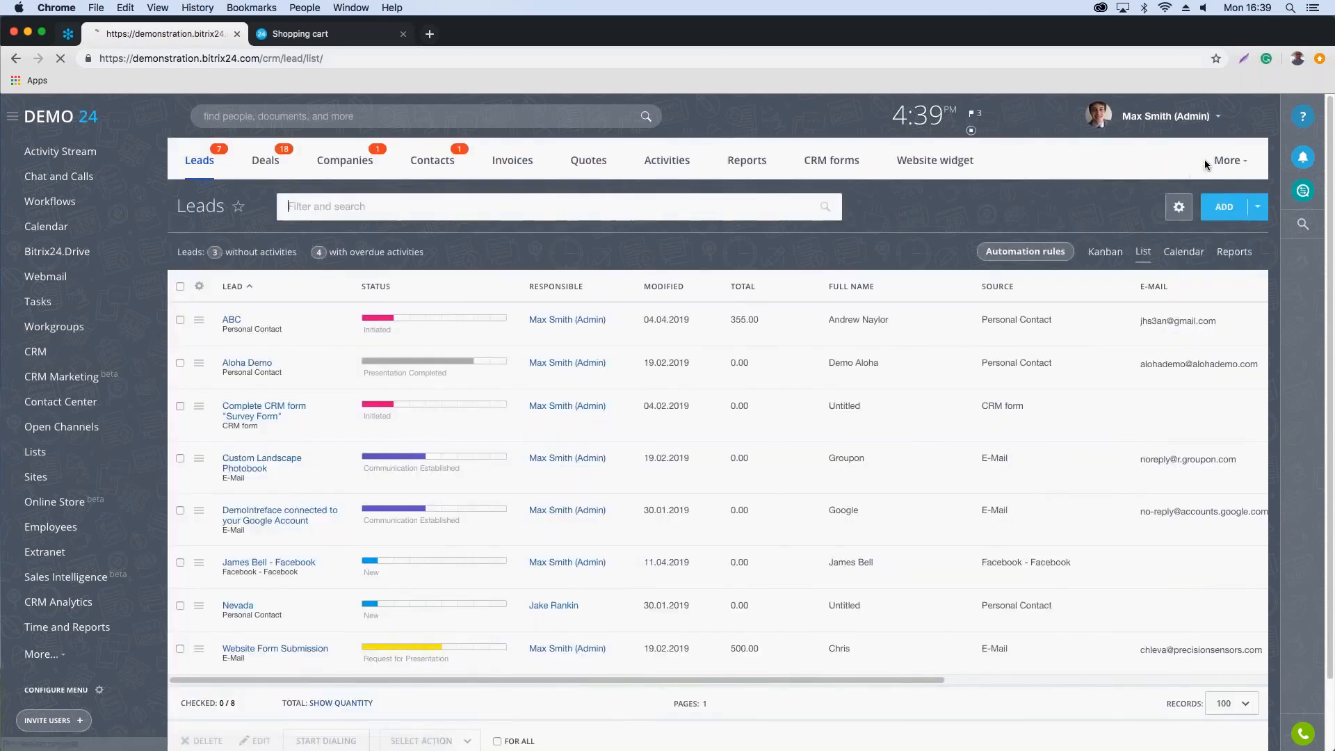
pyautogui.click(1229, 162)
pyautogui.click(837, 162)
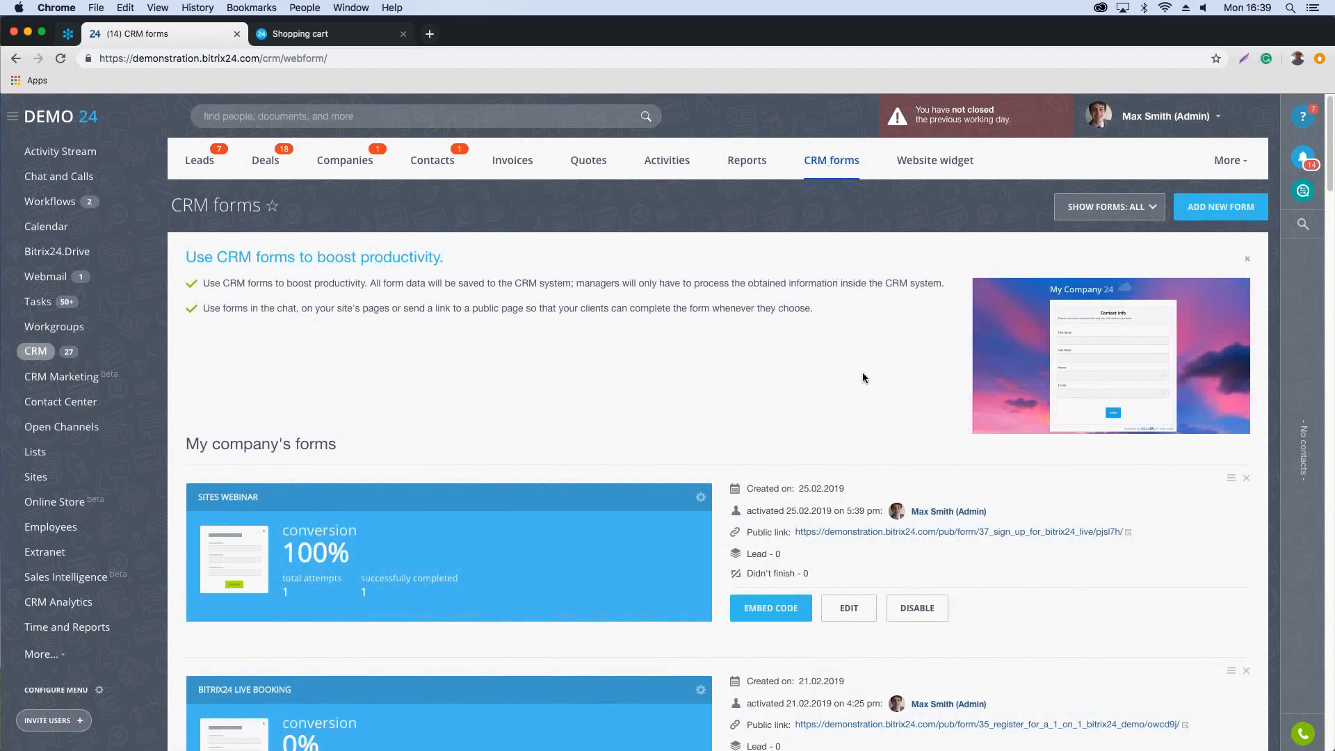
# Step: Open the Sites Webinar CRM form for editing and add the lead's Position field to it
pyautogui.scroll(-2, 861, 387)
pyautogui.scroll(2, 861, 387)
pyautogui.click(852, 609)
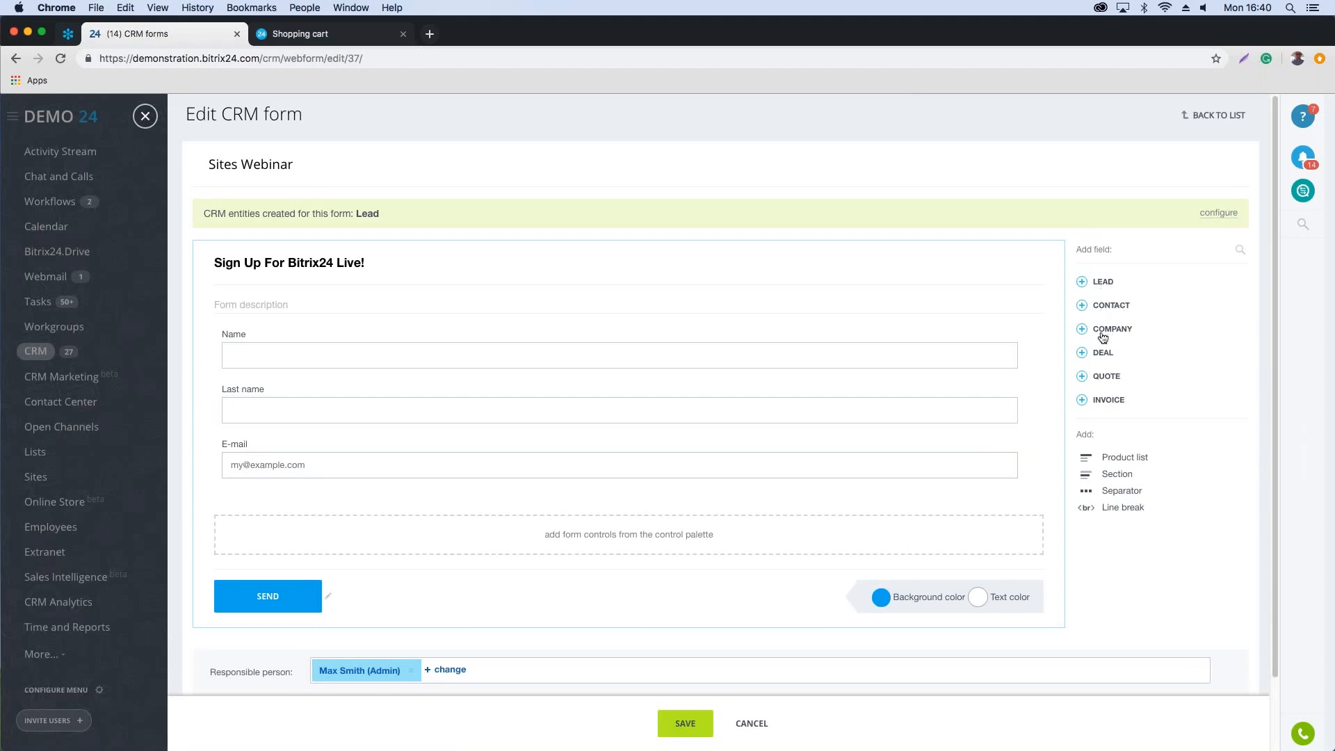
pyautogui.click(1084, 283)
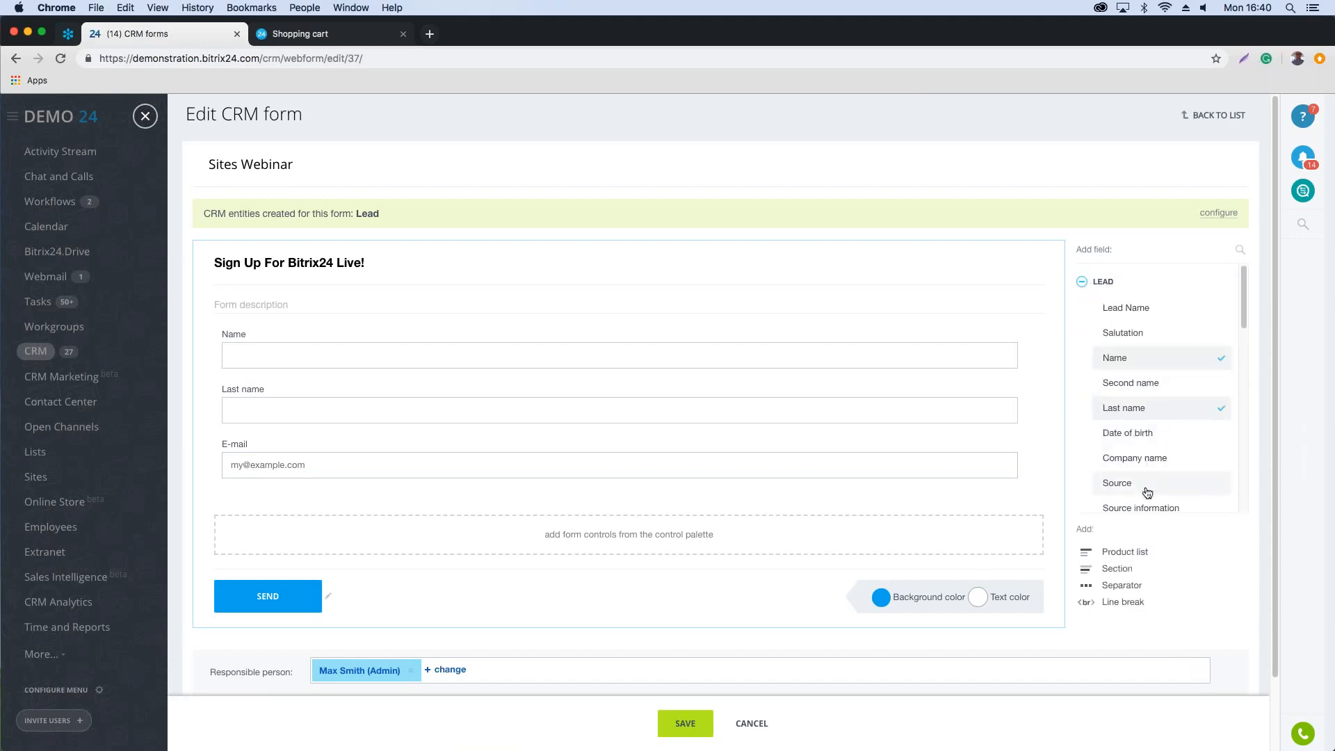
pyautogui.scroll(-3, 1142, 480)
pyautogui.scroll(-2, 1144, 482)
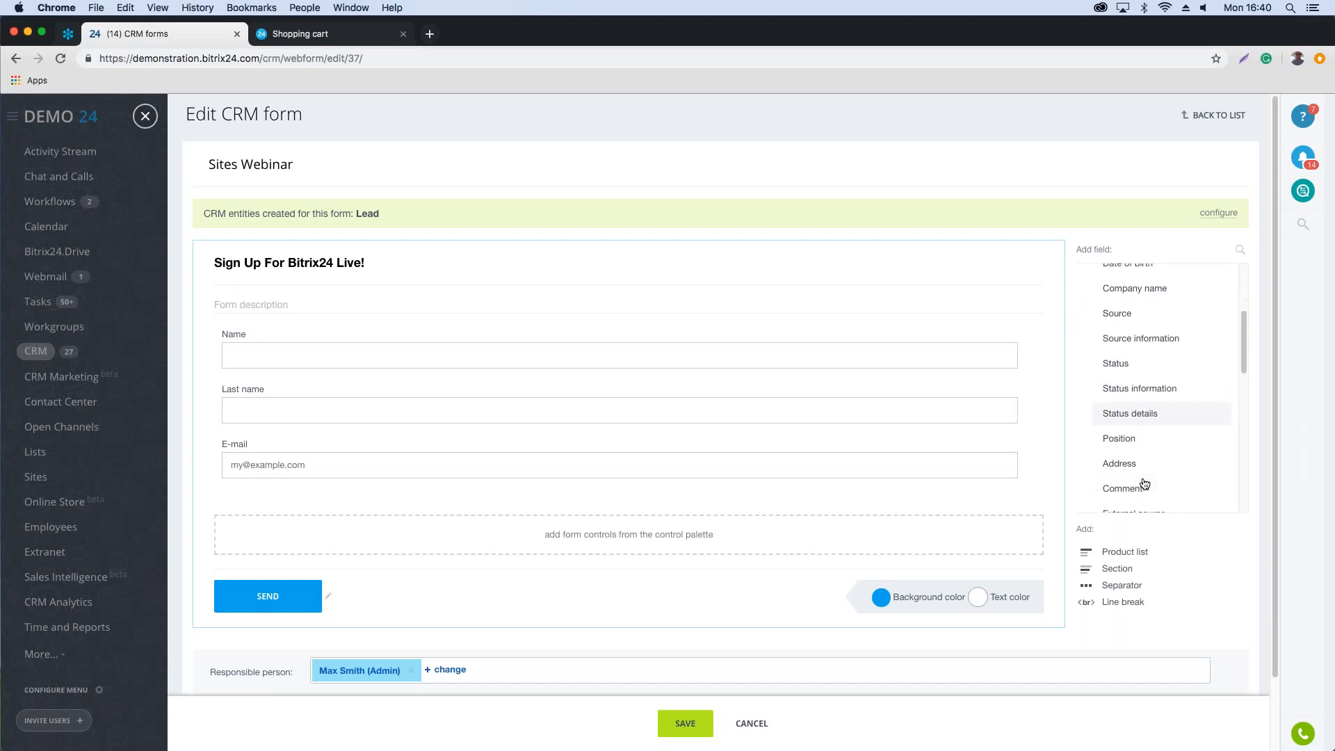
pyautogui.click(1140, 438)
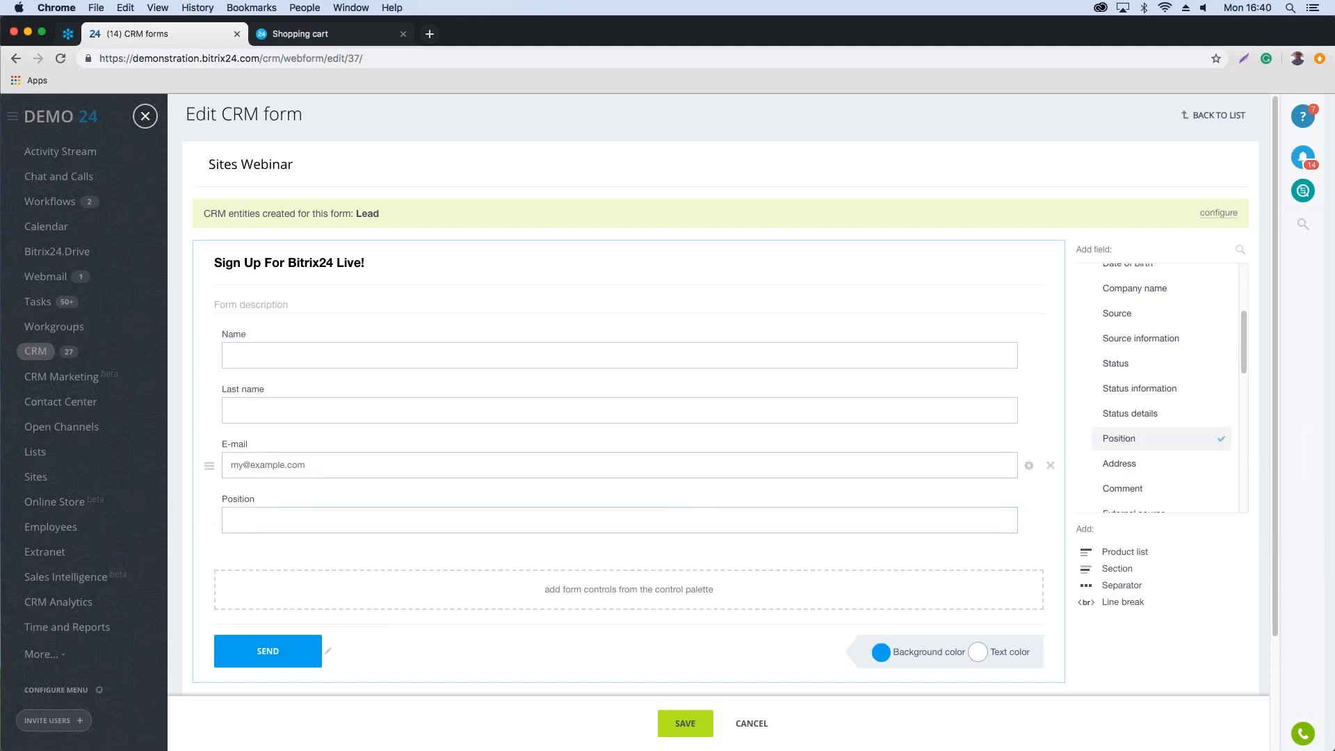
# Step: Examine the form's additional settings, from CRM entities and theme to post-submit actions and embed code, and cancel the form editing
pyautogui.scroll(-1, 786, 454)
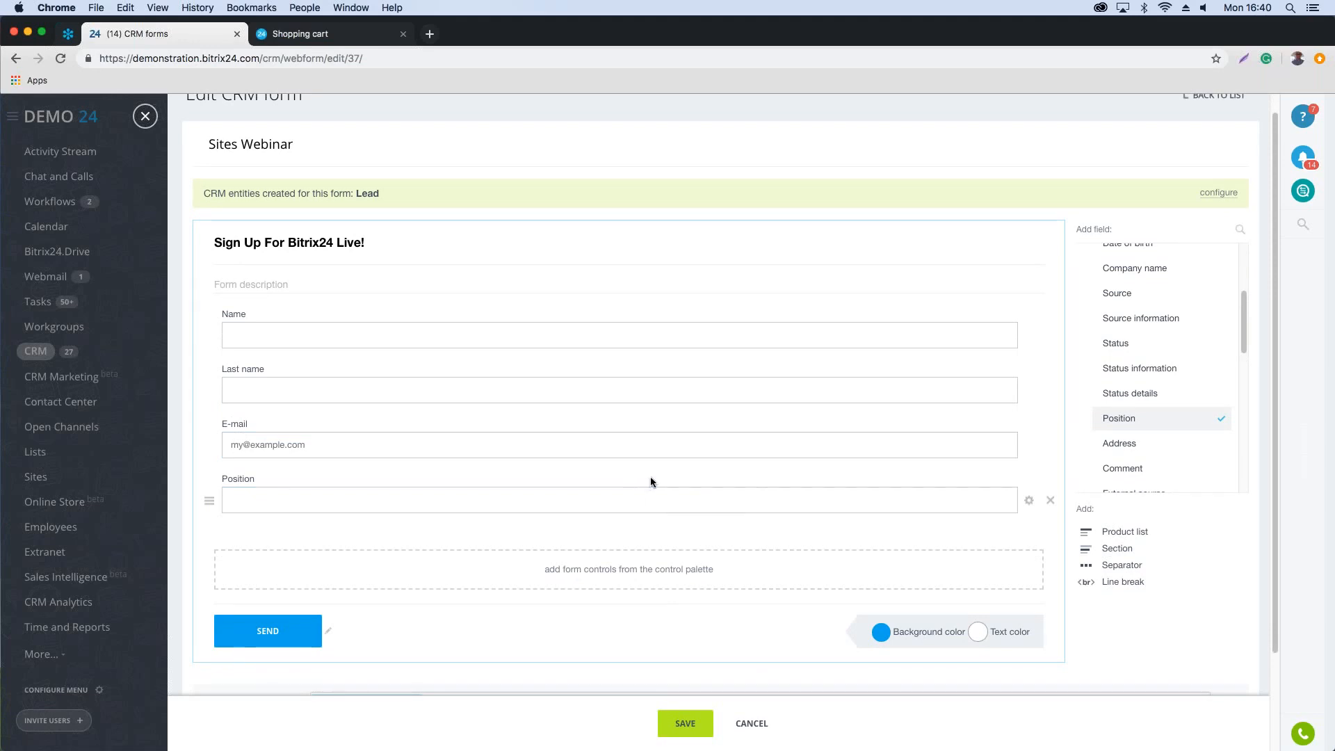
pyautogui.scroll(-3, 652, 476)
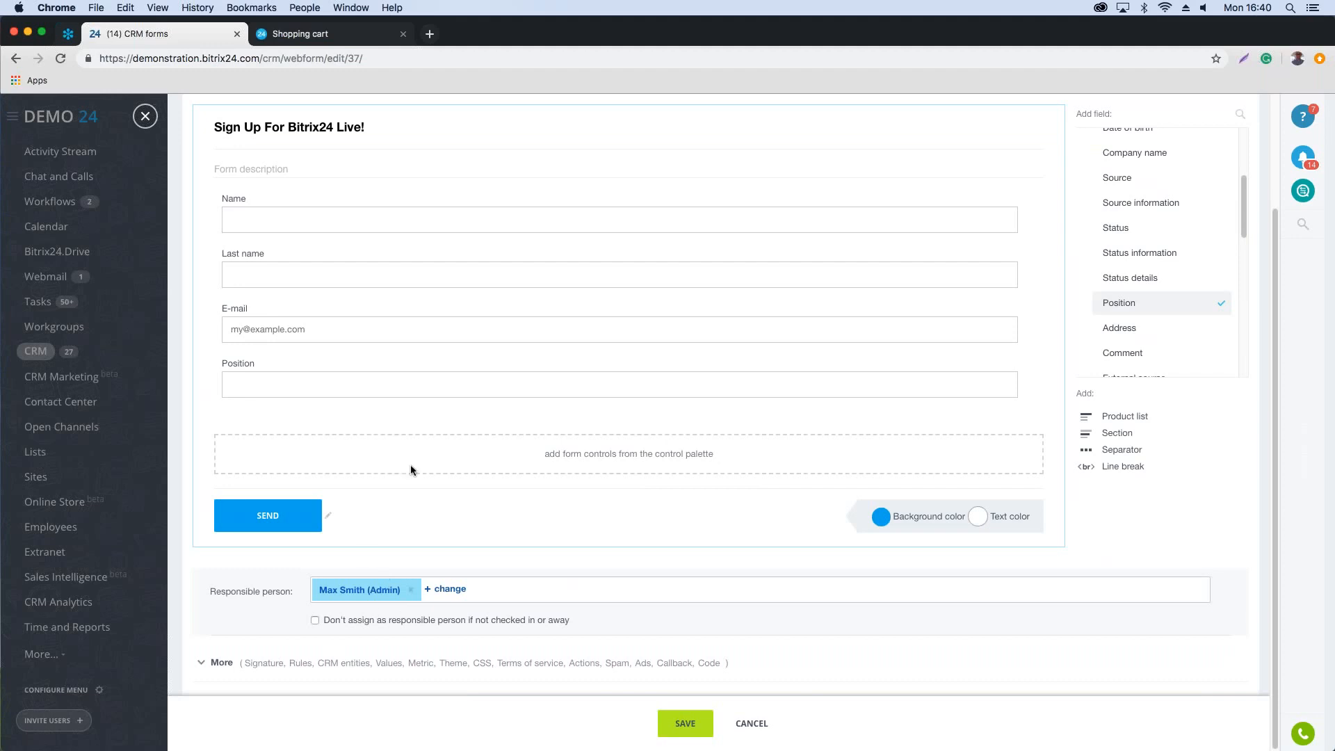
pyautogui.click(224, 663)
pyautogui.scroll(-5, 370, 565)
pyautogui.scroll(-1, 370, 564)
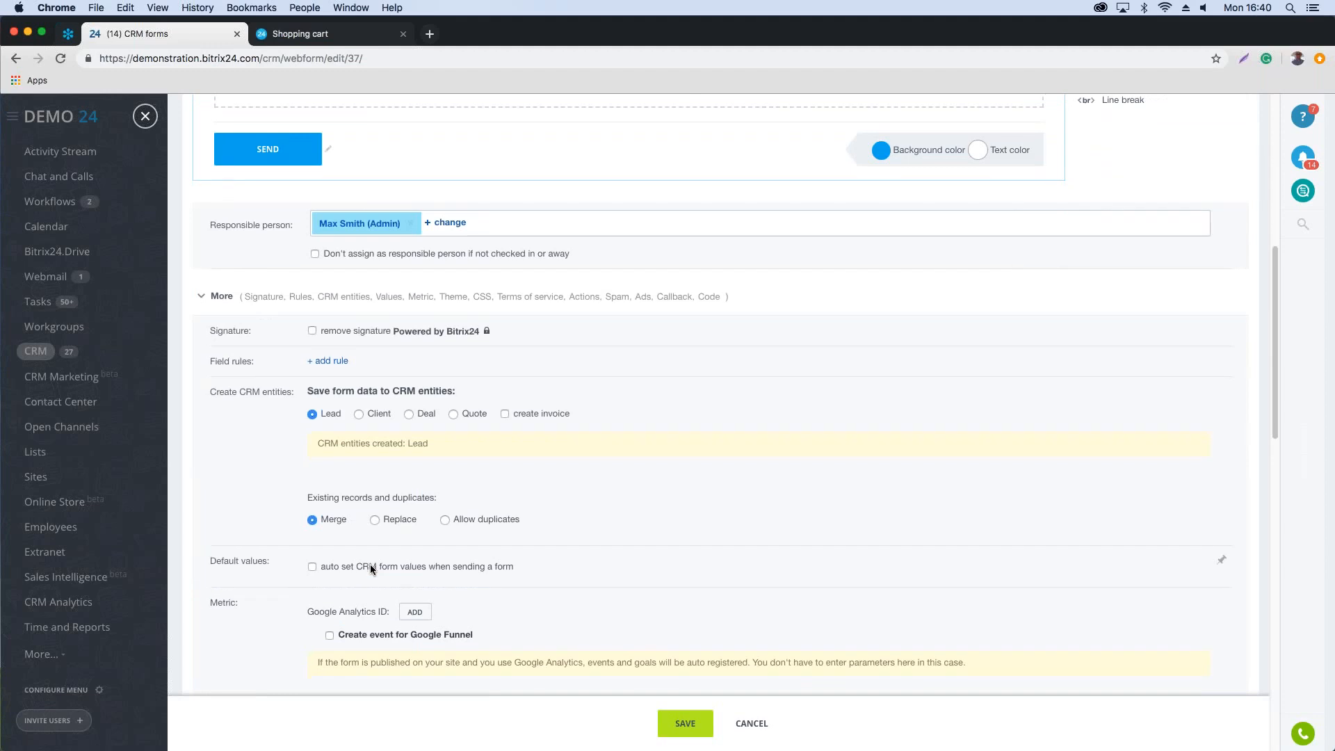
pyautogui.scroll(-5, 371, 569)
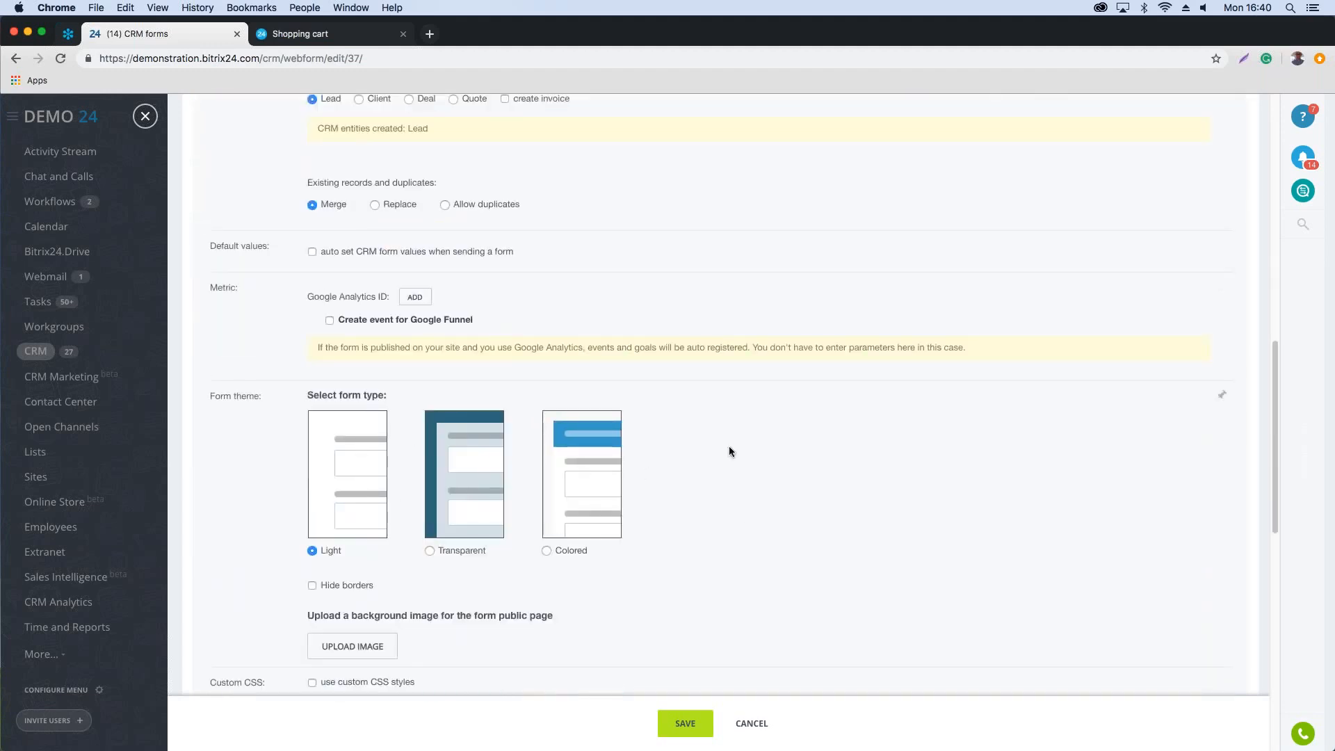
pyautogui.scroll(-1, 729, 452)
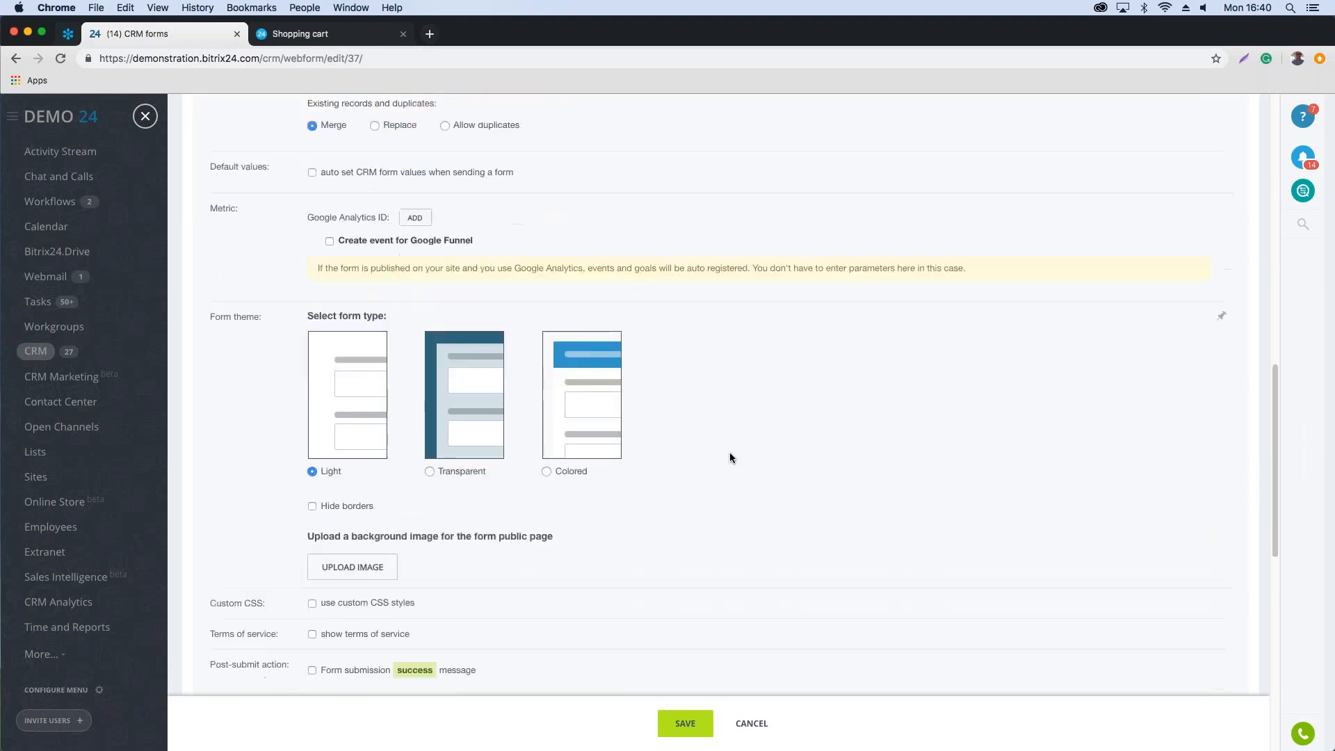
pyautogui.scroll(-6, 730, 453)
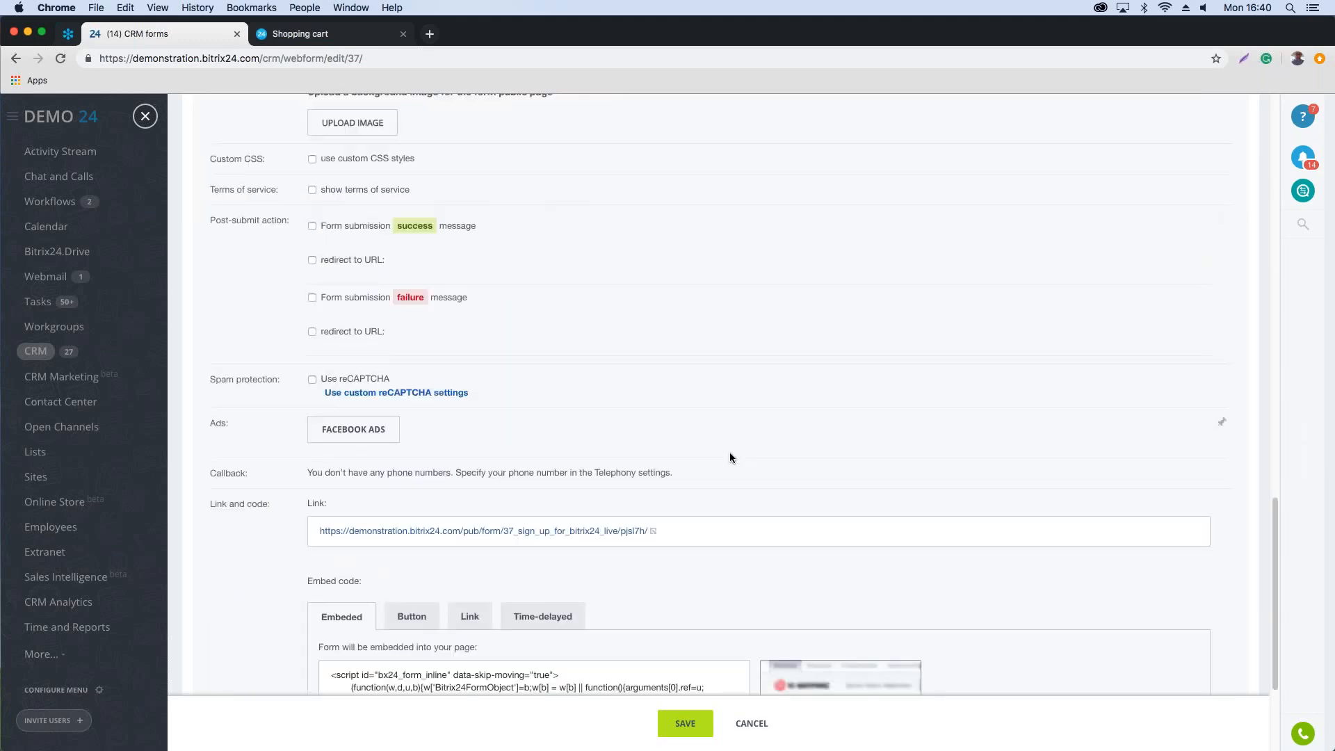
pyautogui.scroll(-3, 729, 452)
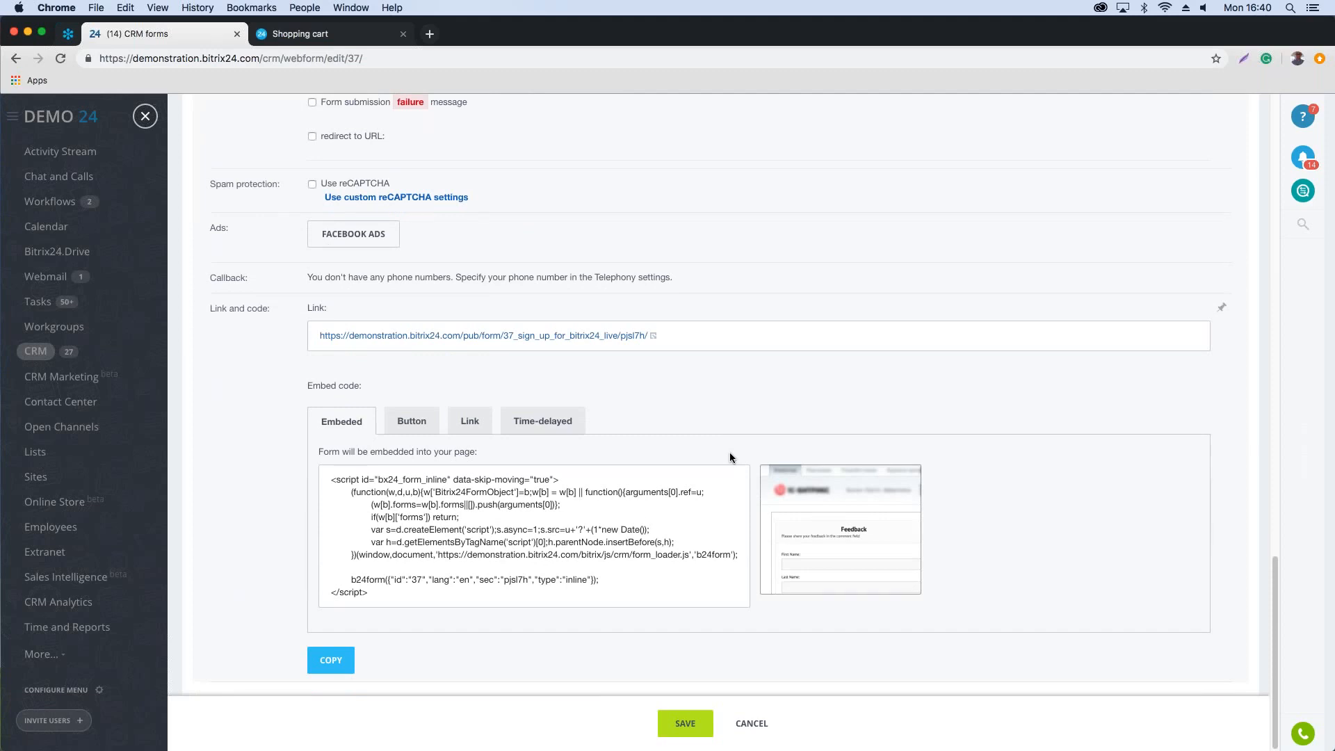
pyautogui.scroll(1, 730, 453)
pyautogui.scroll(-1, 672, 439)
pyautogui.click(756, 728)
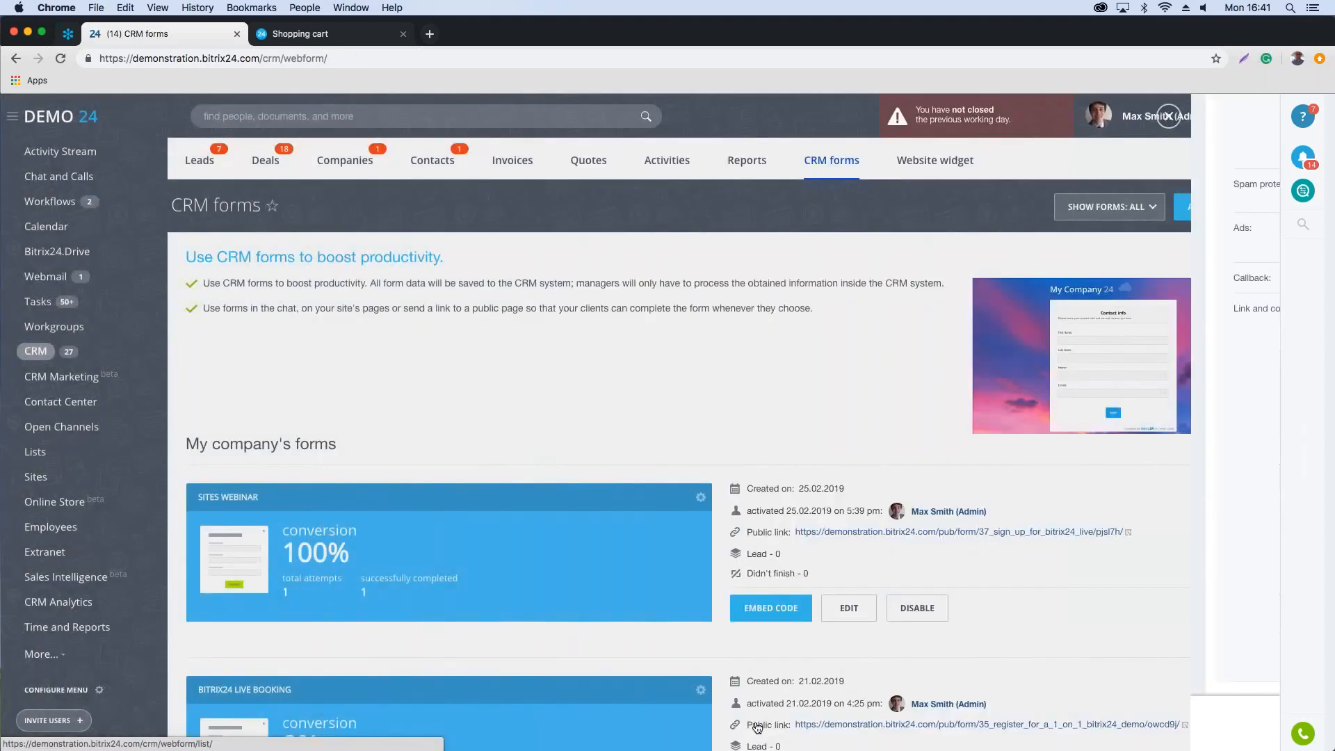
# Step: View the list of website widgets and open the standard Black Friday Widgets for editing
pyautogui.click(939, 163)
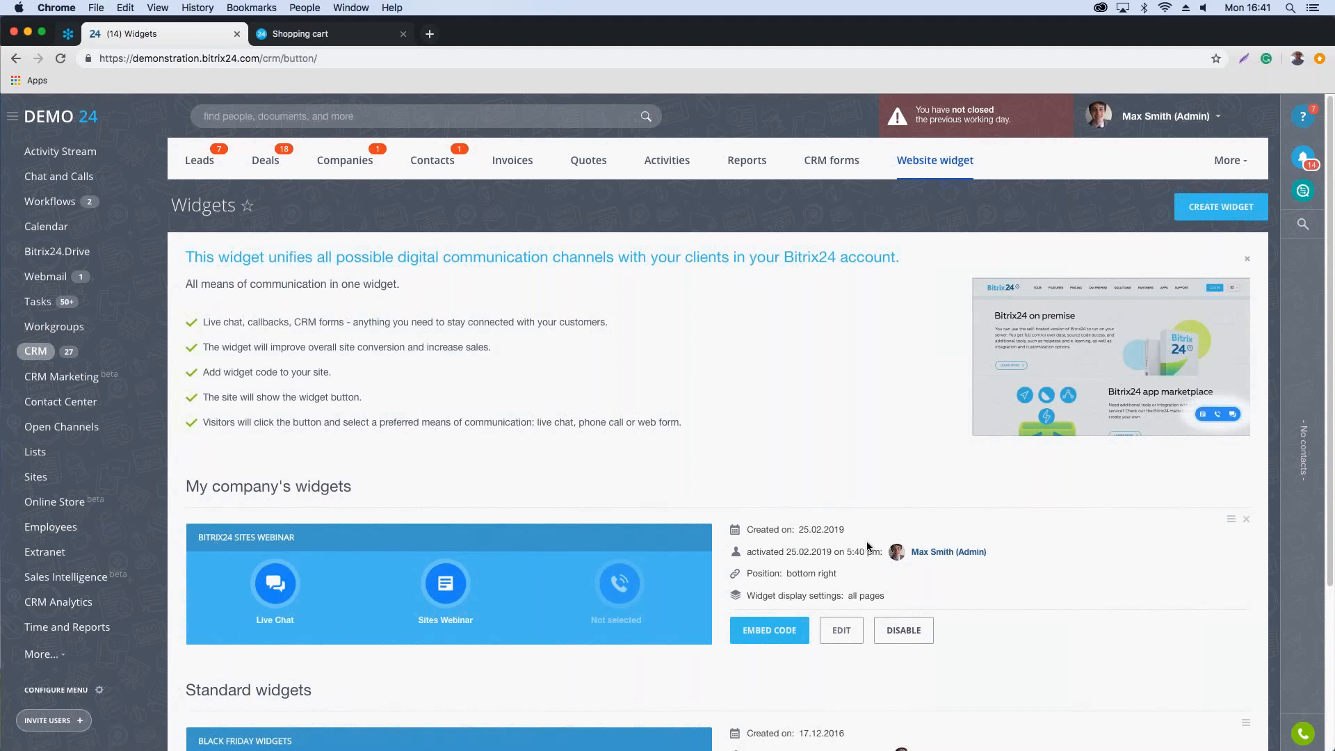
pyautogui.scroll(-5, 868, 546)
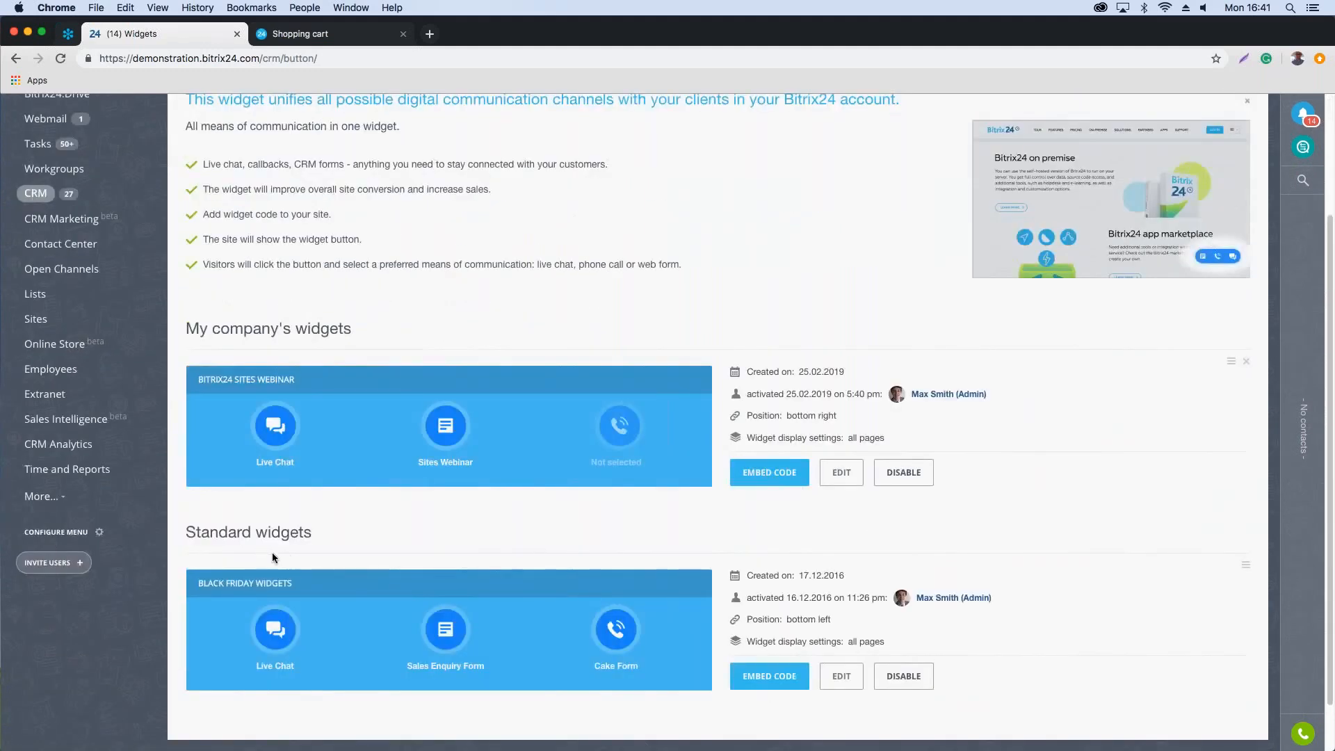
pyautogui.scroll(-2, 273, 556)
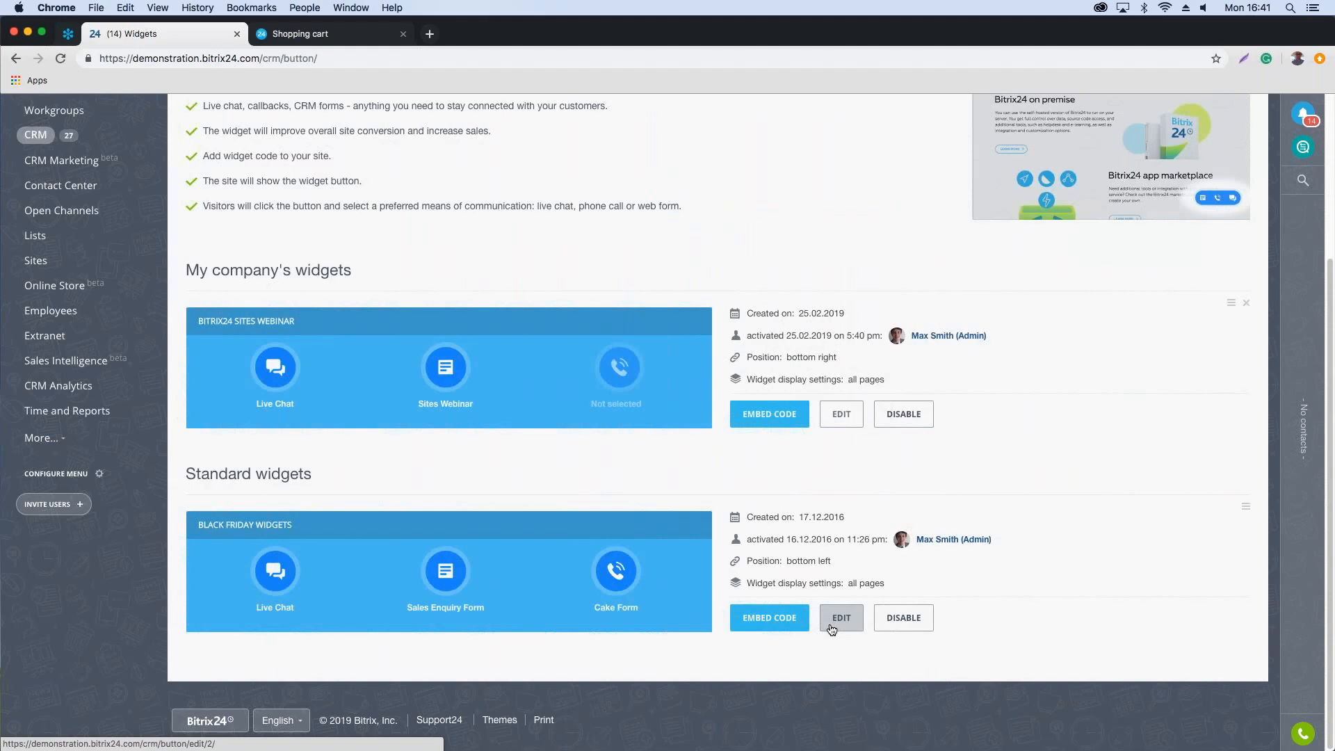
pyautogui.click(840, 623)
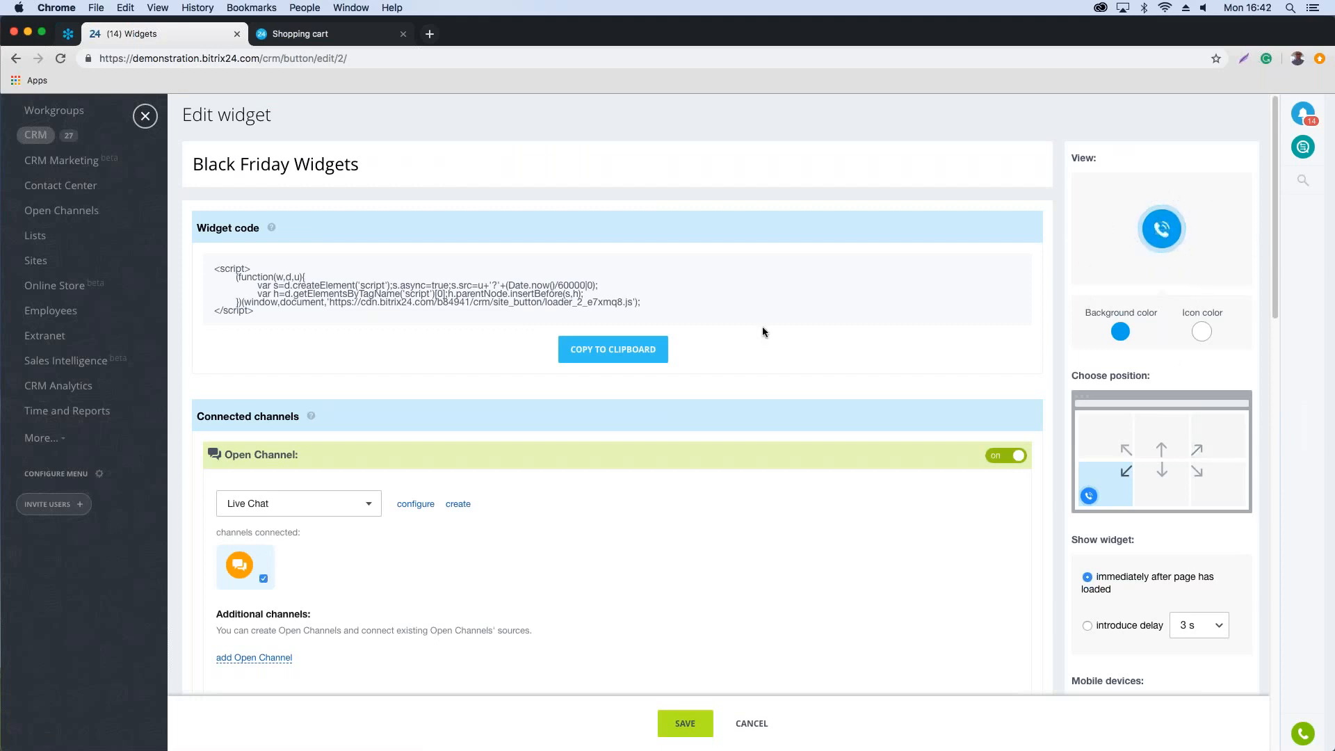
# Step: Open the configuration of the widget's Live Chat open channel, read its queue settings, and return to the widget
pyautogui.scroll(-3, 262, 477)
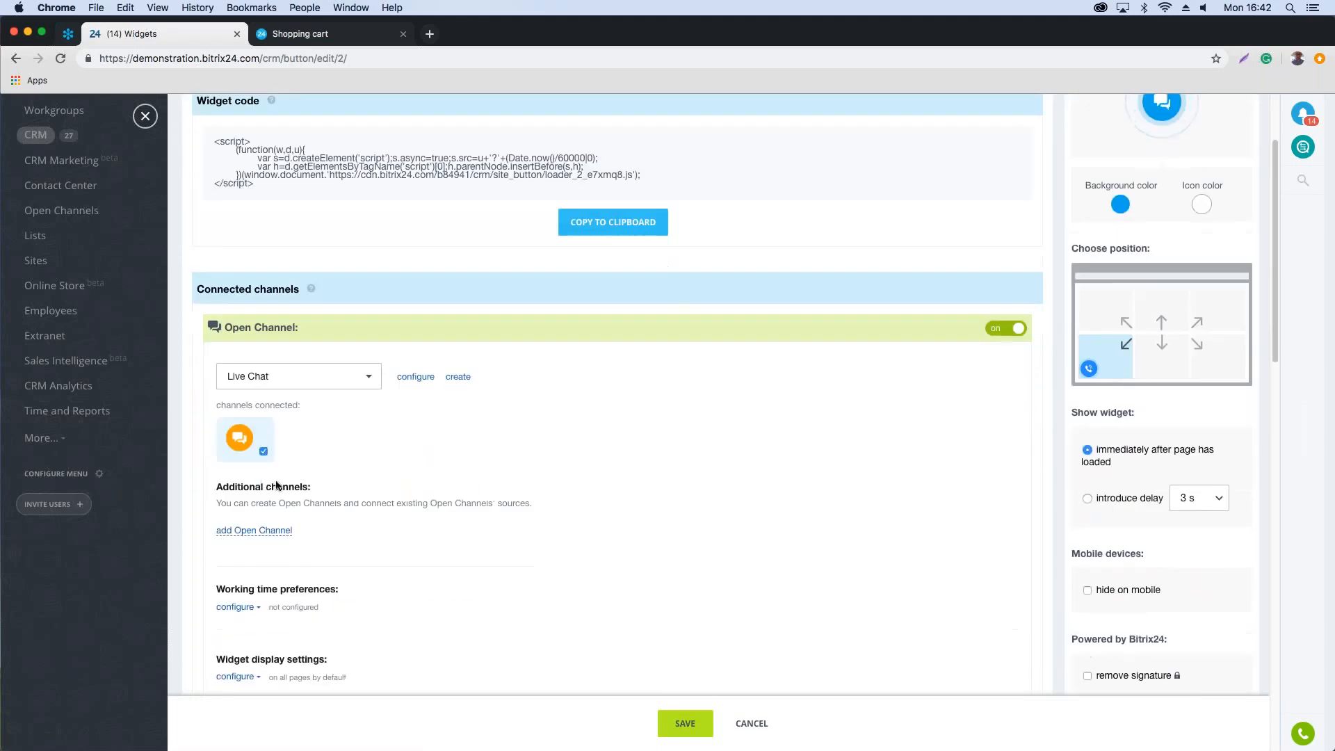
pyautogui.click(418, 378)
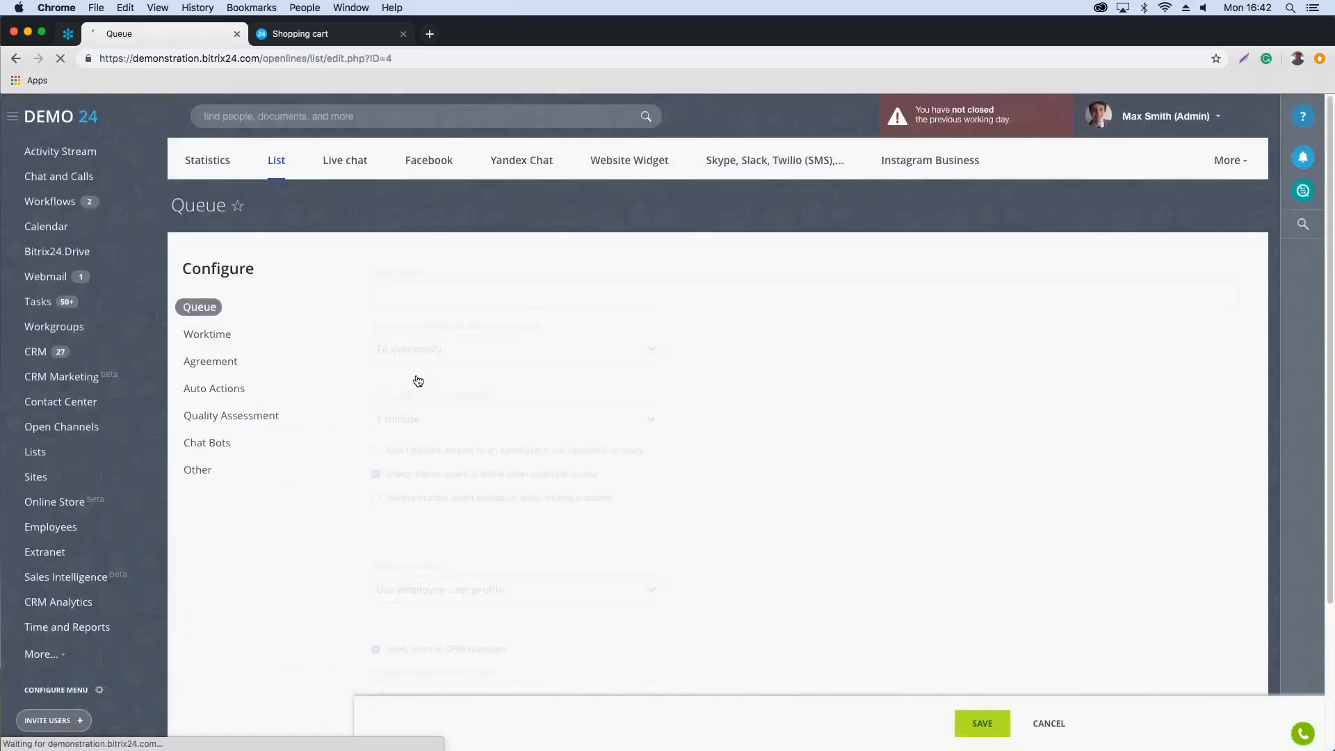
pyautogui.scroll(-1, 666, 517)
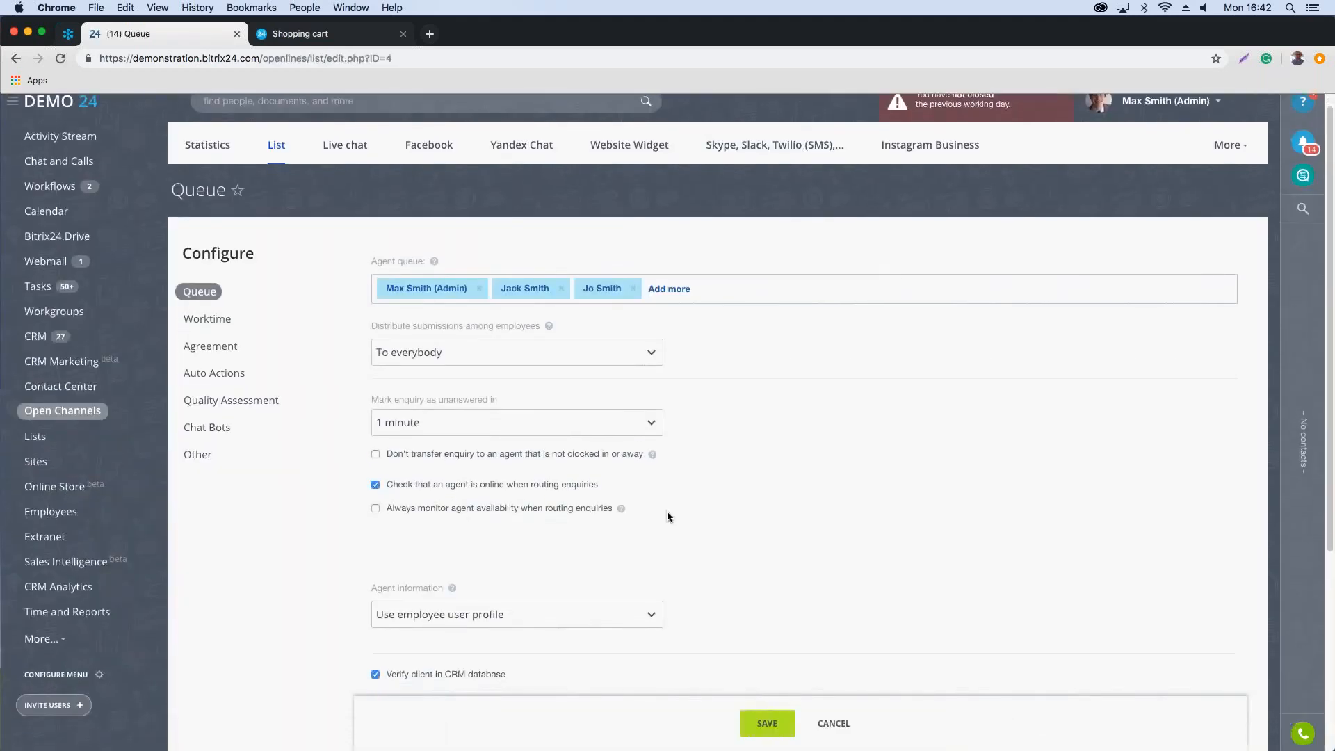
pyautogui.scroll(-1, 667, 512)
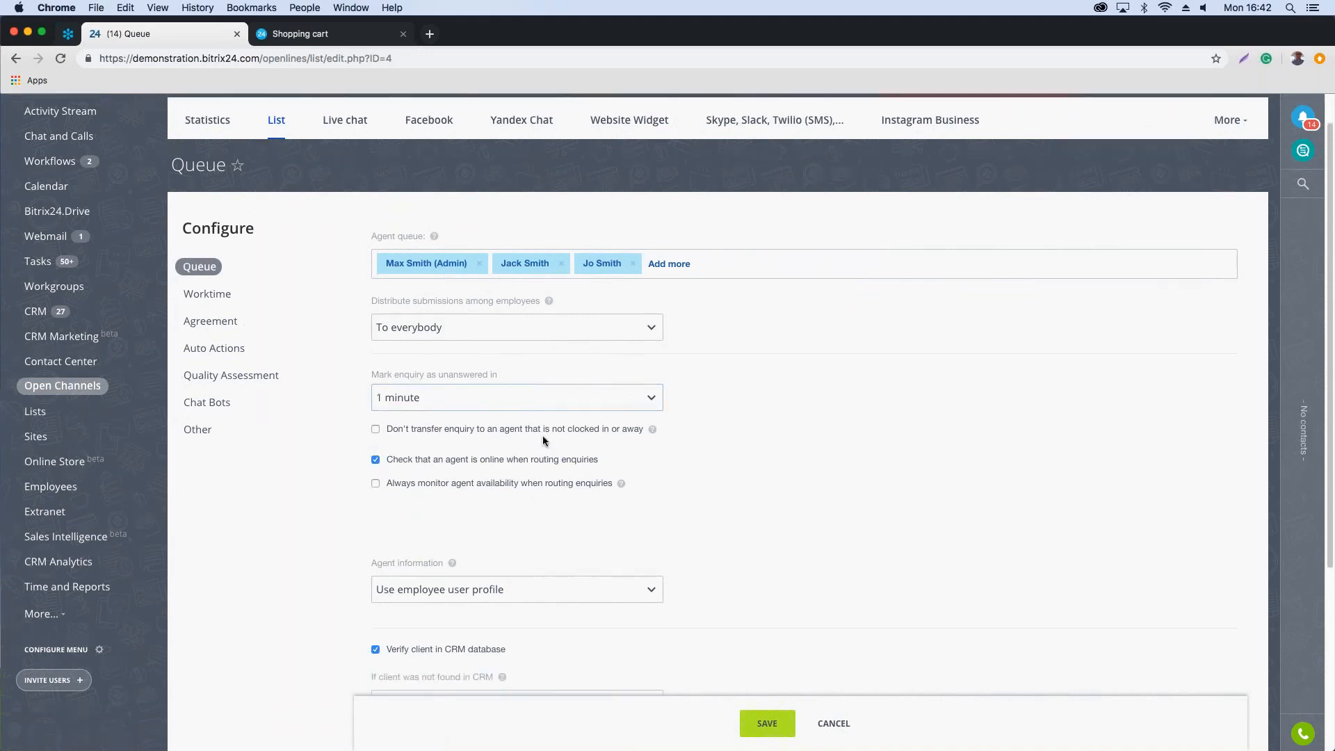
pyautogui.scroll(-5, 618, 512)
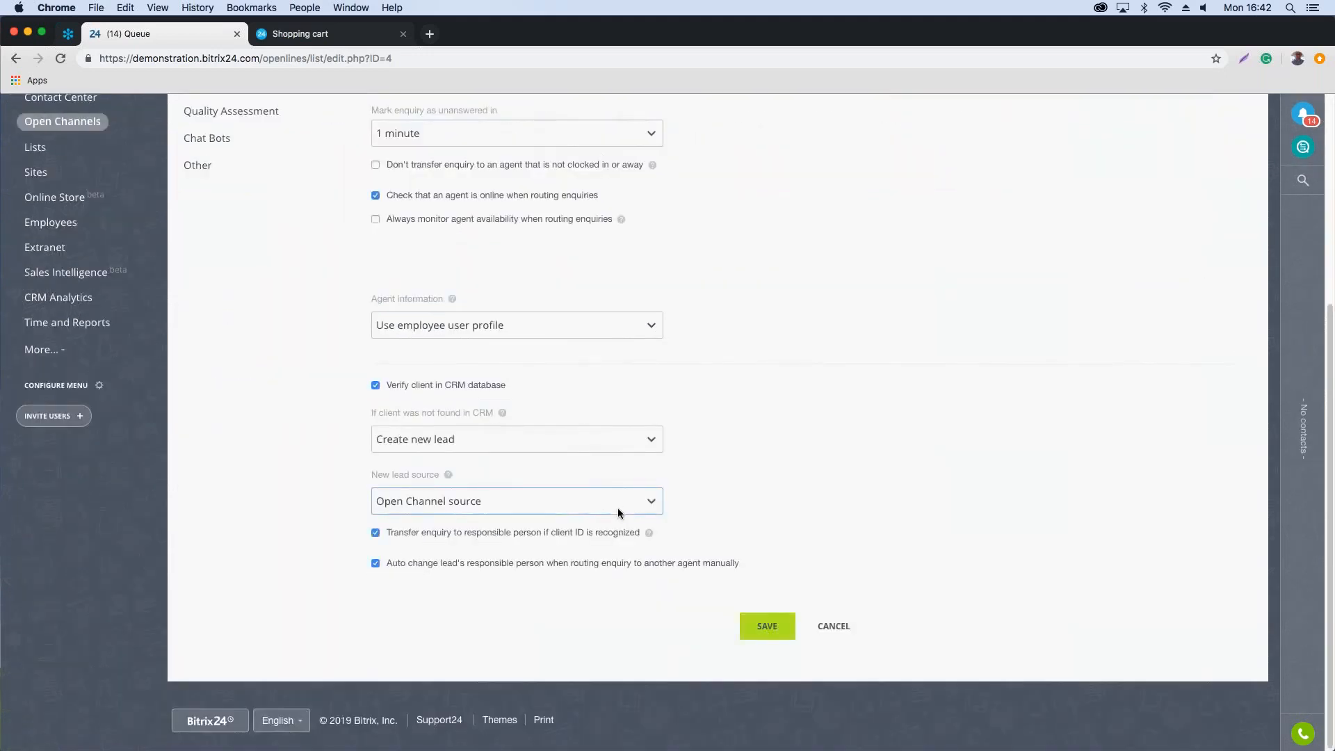
pyautogui.scroll(5, 618, 513)
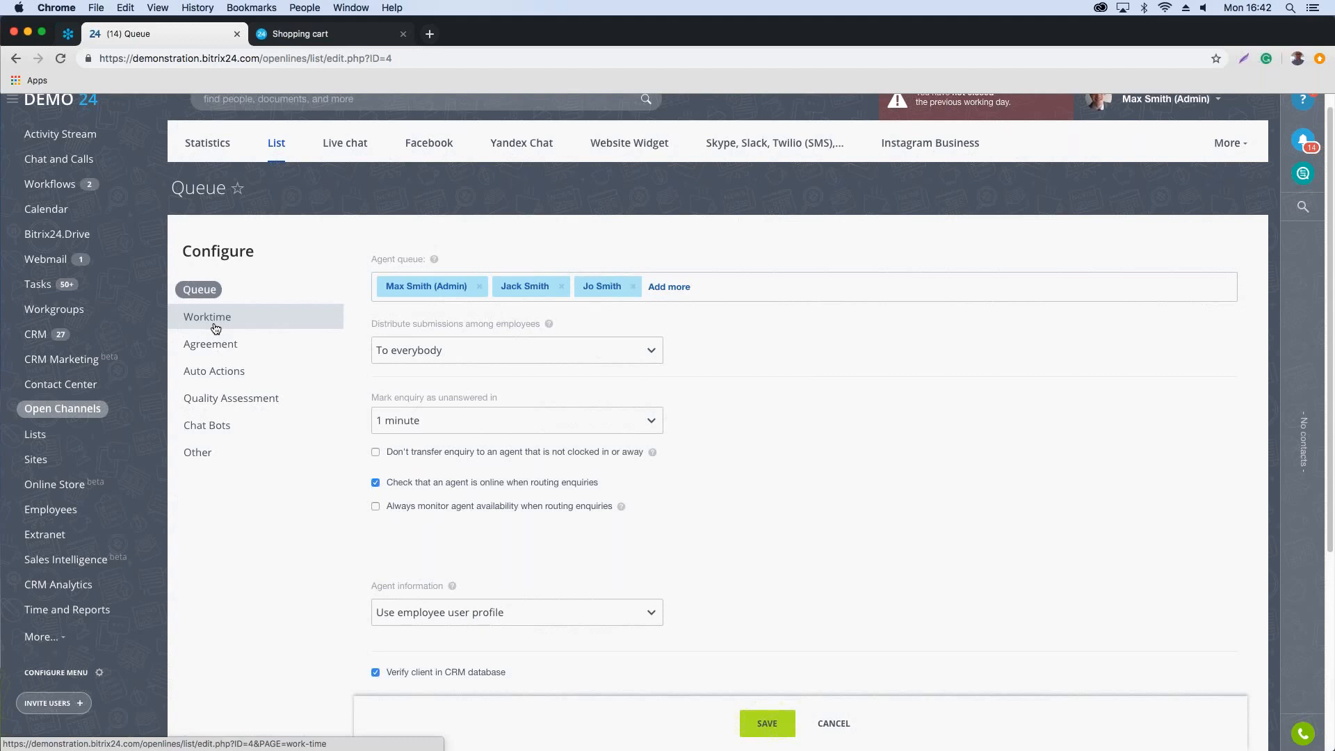
pyautogui.click(13, 60)
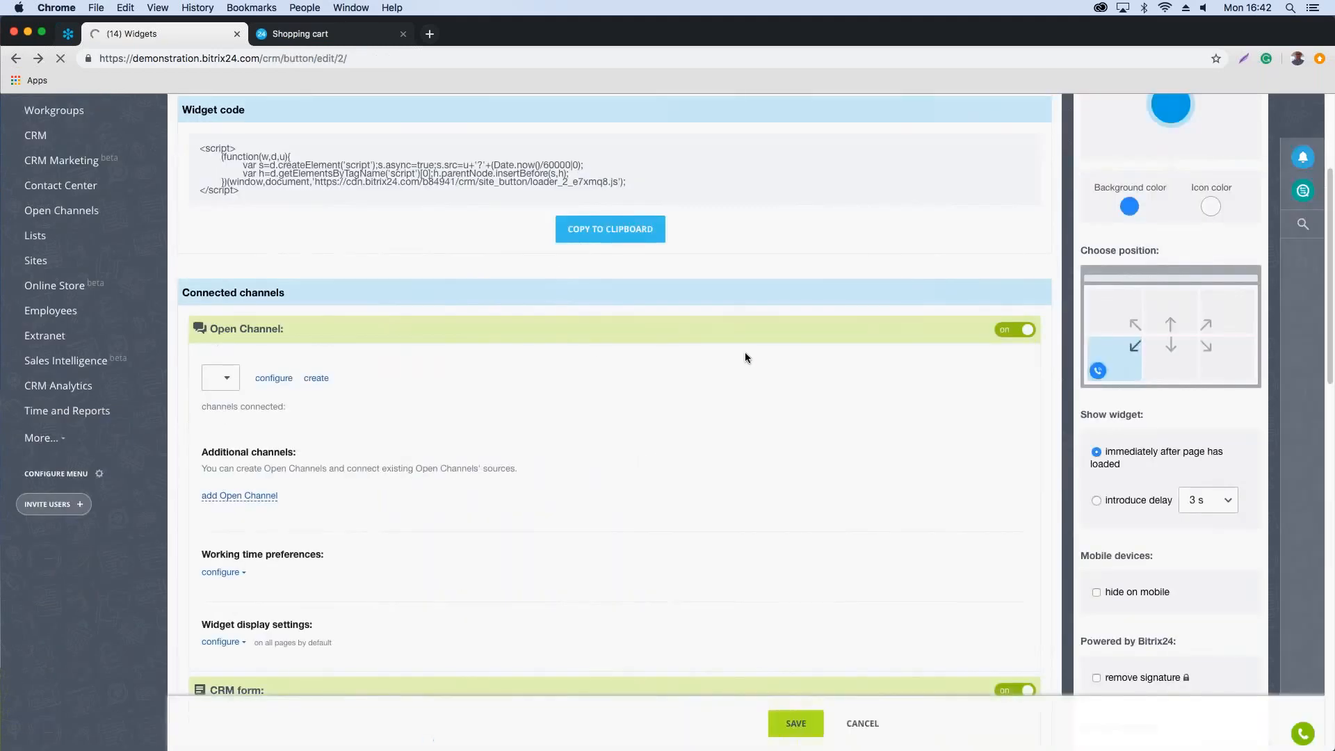
# Step: Examine the widget's code, its Open Channel, CRM form and Callback sections, and its display options
pyautogui.scroll(-5, 705, 388)
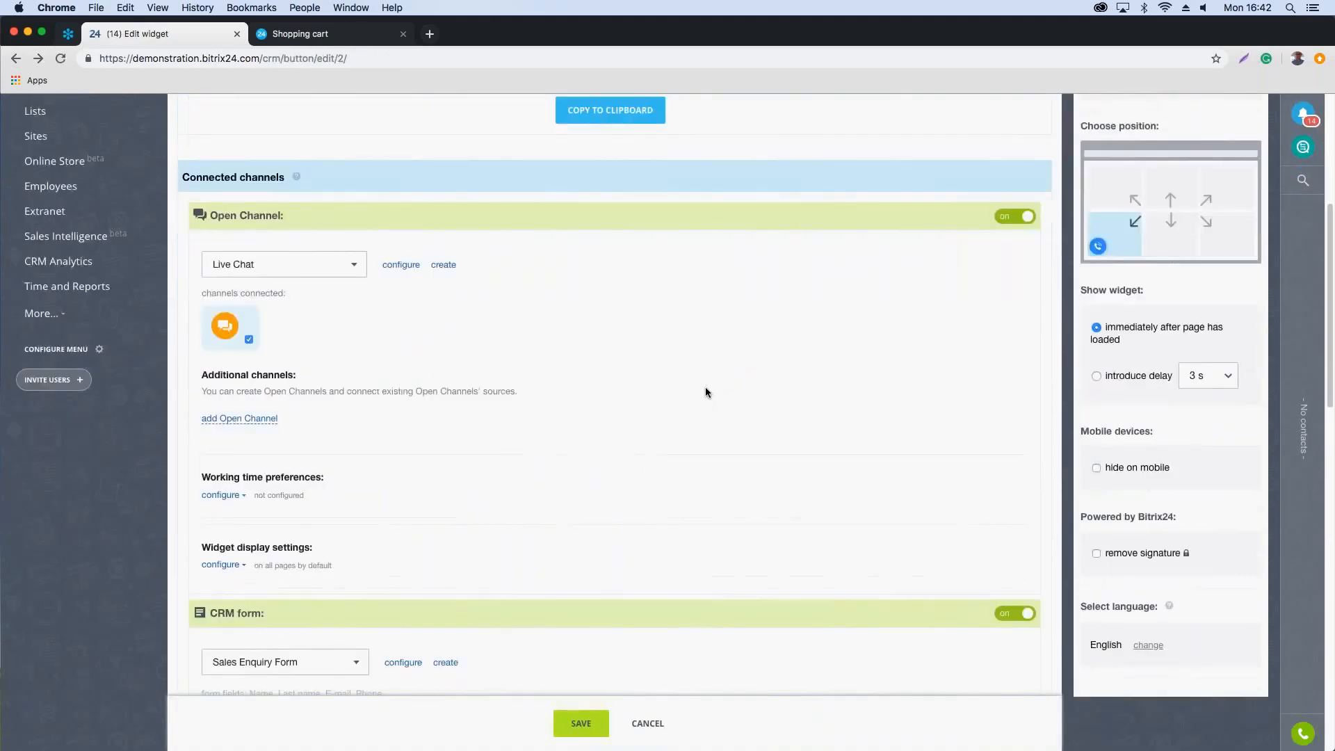
pyautogui.scroll(-10, 705, 391)
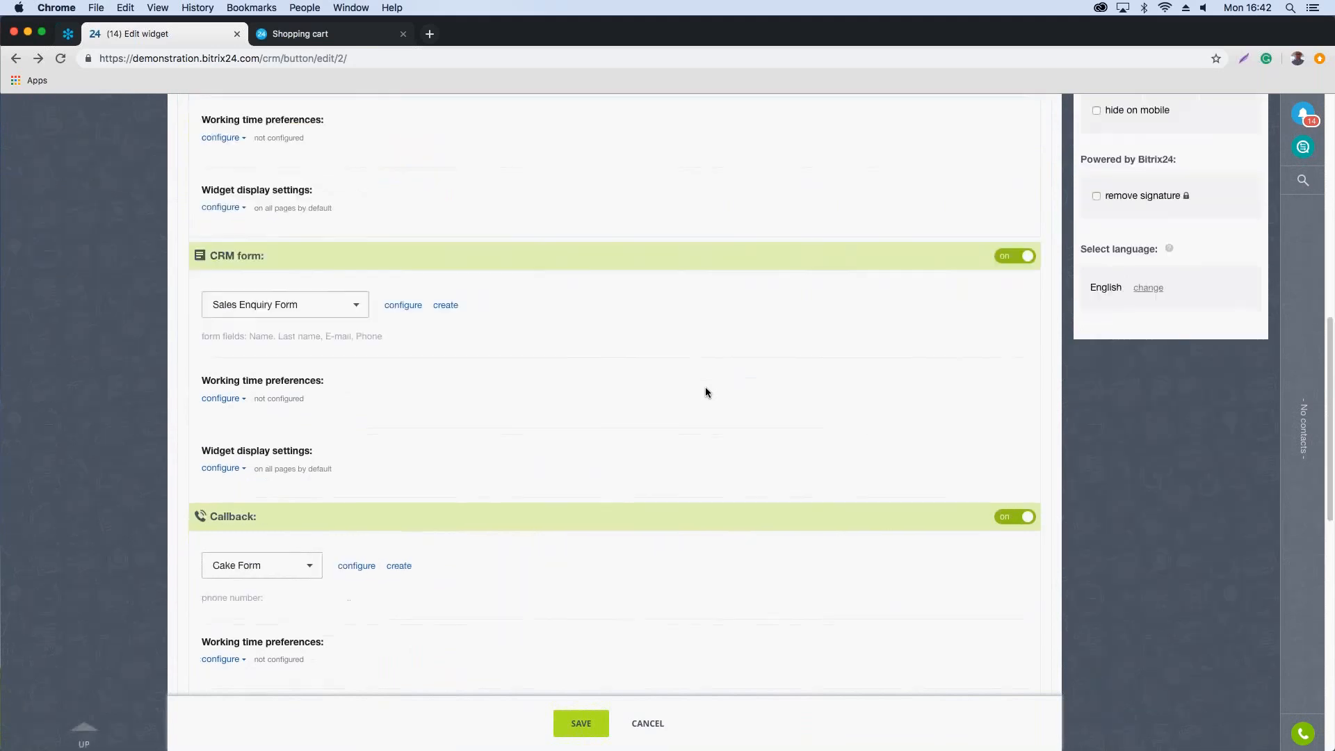
pyautogui.scroll(20, 705, 391)
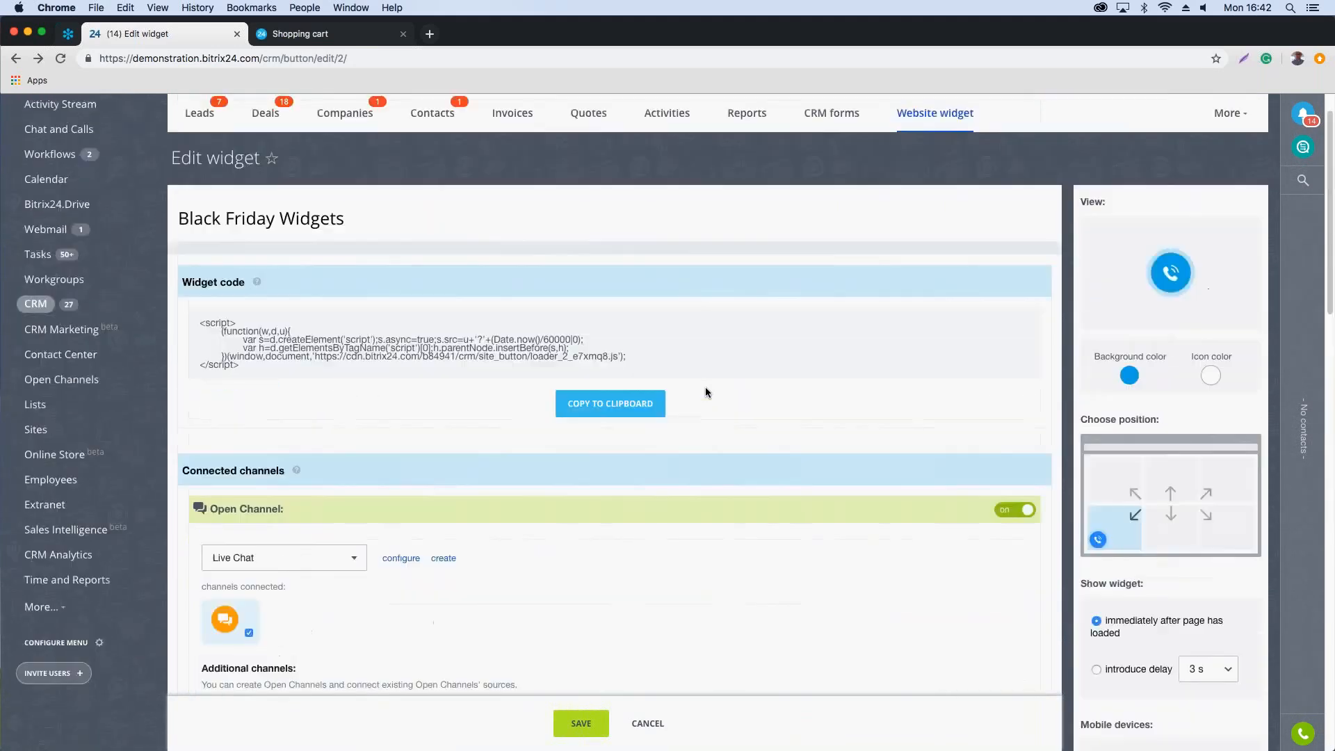
pyautogui.scroll(-7, 705, 392)
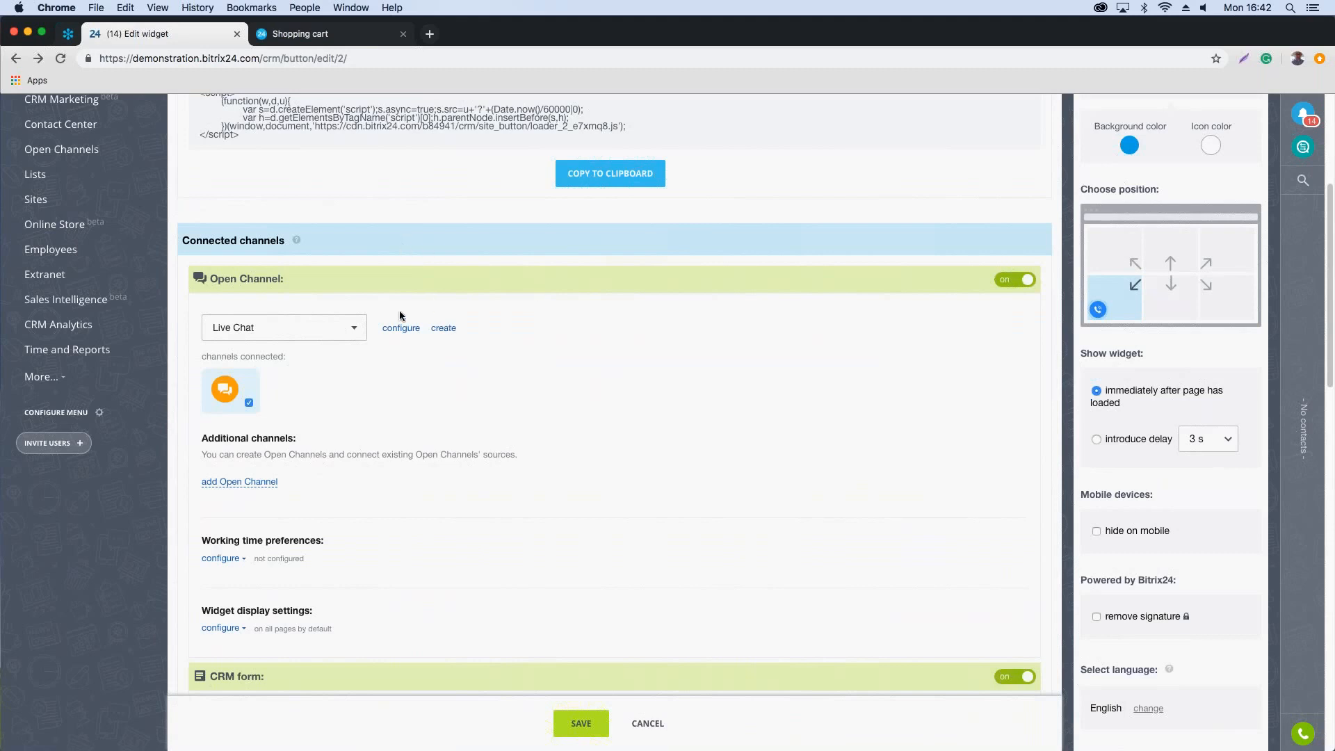
pyautogui.scroll(-8, 332, 381)
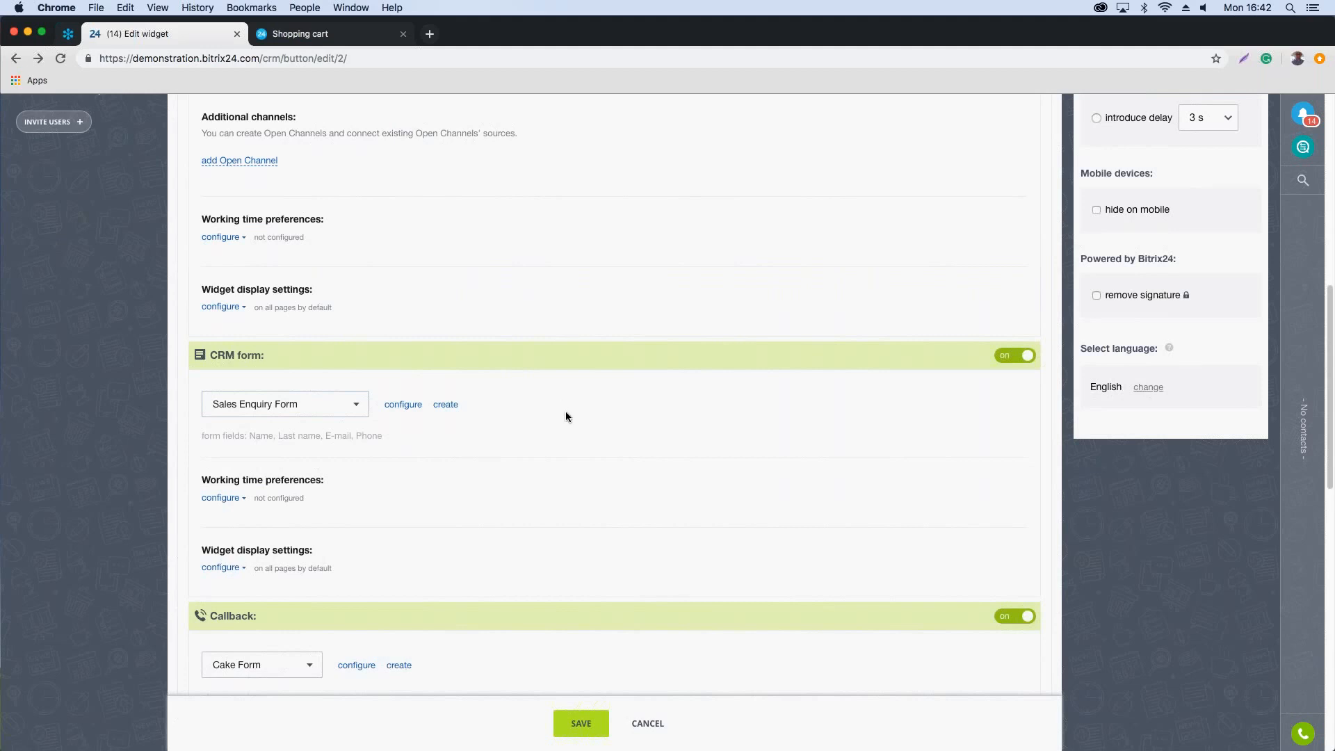
pyautogui.scroll(-4, 566, 415)
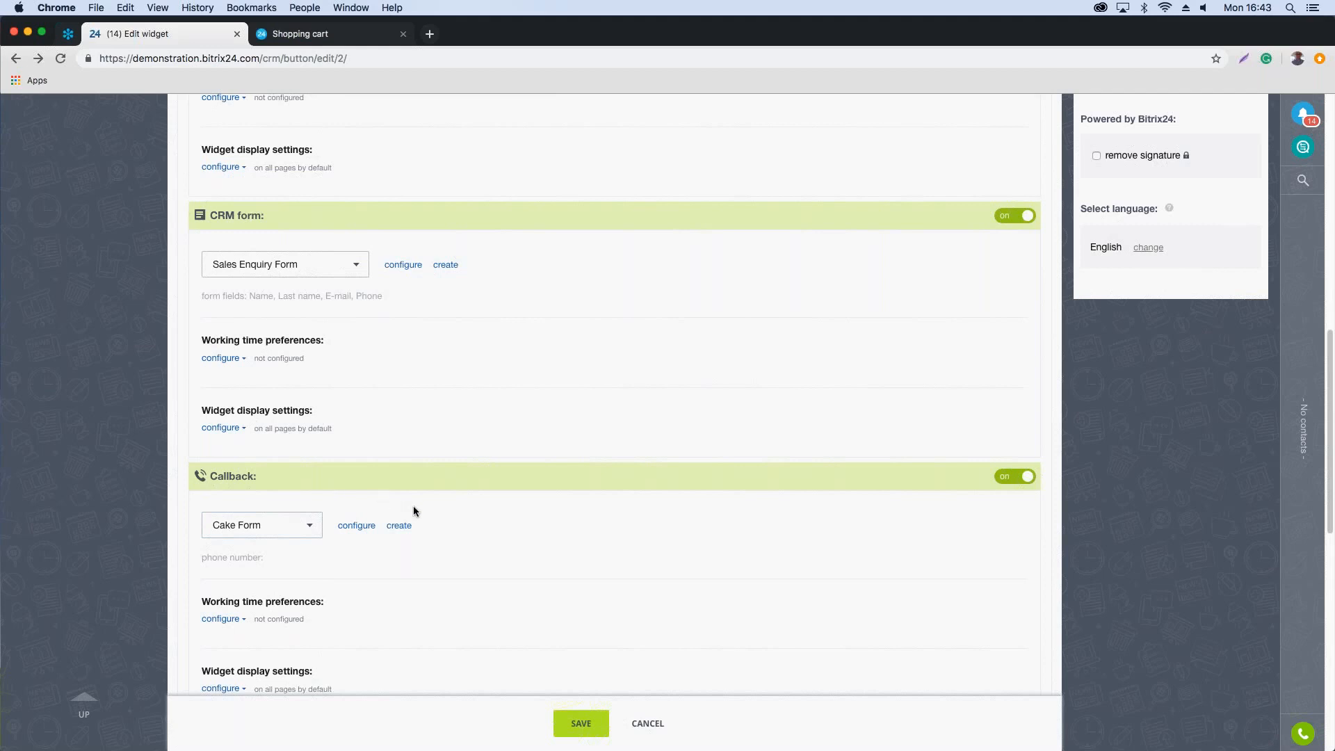
pyautogui.scroll(-5, 434, 483)
pyautogui.scroll(20, 433, 491)
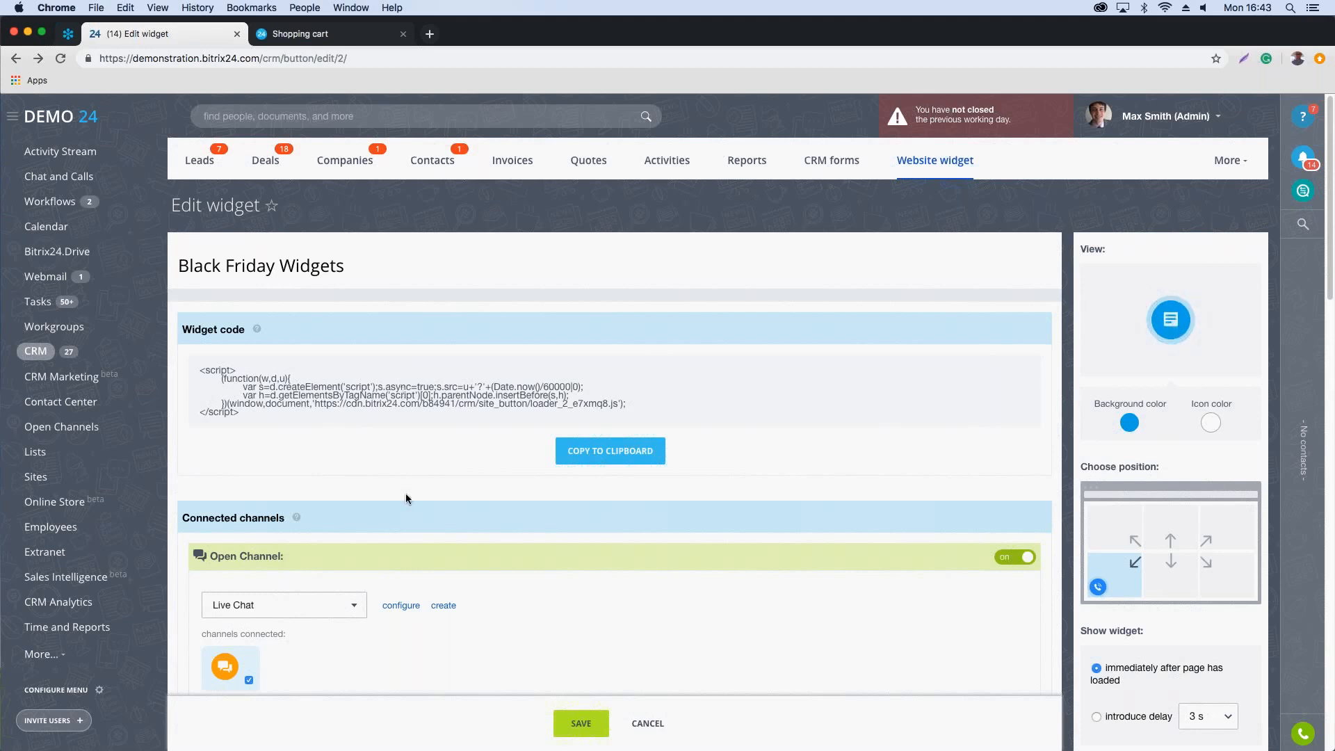
pyautogui.scroll(-6, 406, 494)
pyautogui.scroll(3, 407, 500)
# Step: Show the leads as a Kanban board and move the Complete CRM form "Survey Form" lead to the Marketing Initiated stage
pyautogui.click(197, 161)
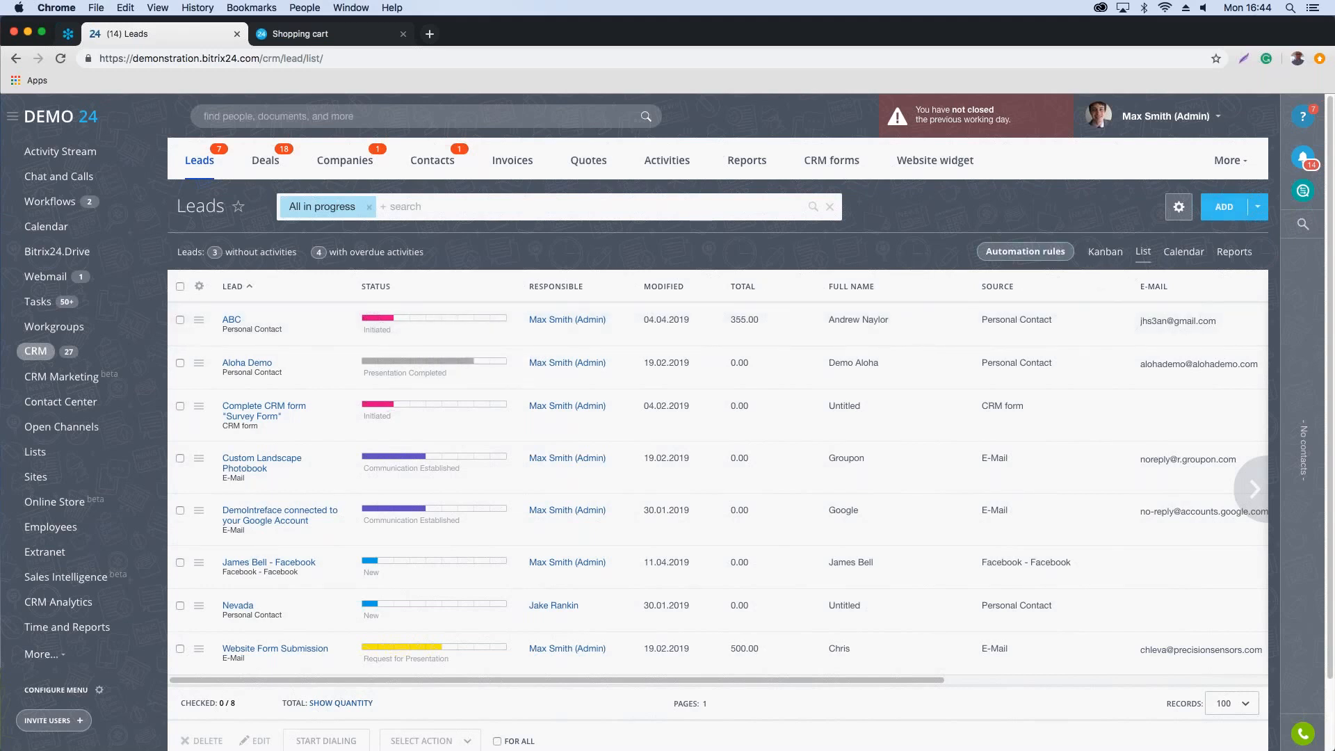
pyautogui.click(1106, 252)
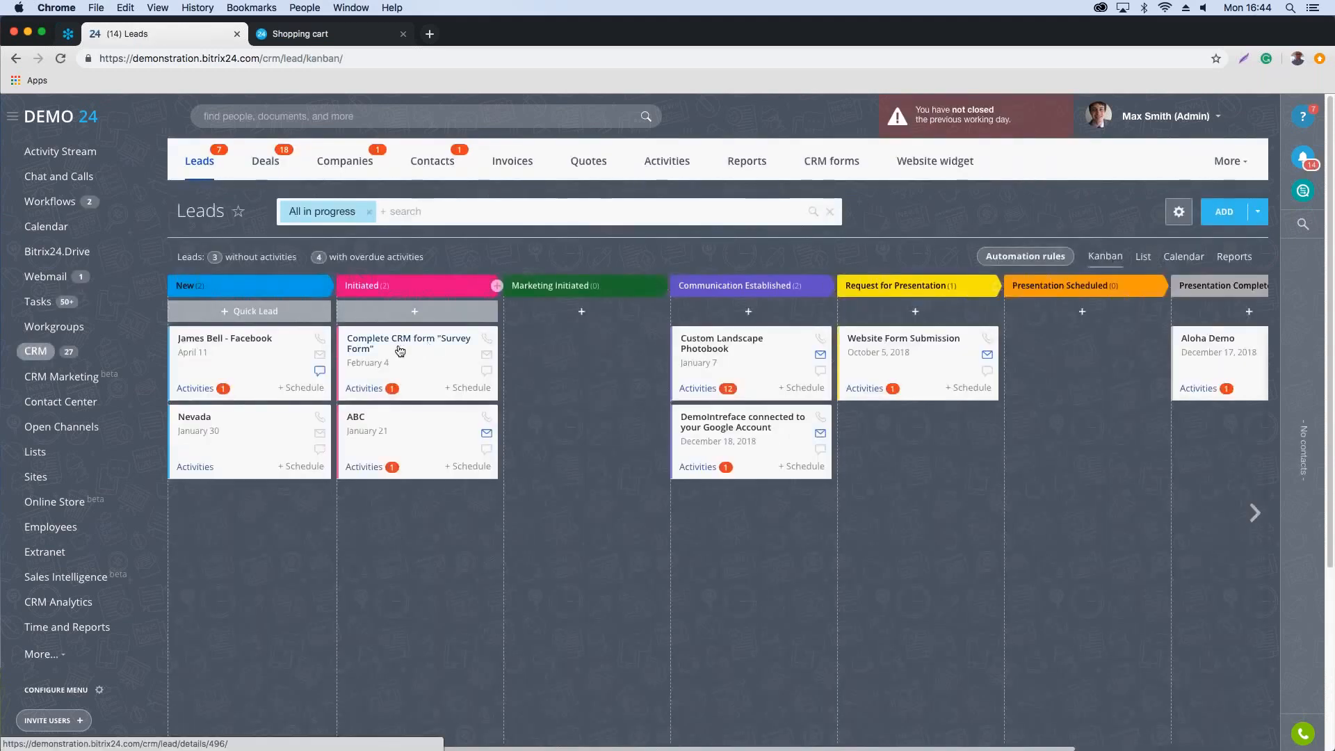
pyautogui.moveTo(379, 345); pyautogui.dragTo(539, 341)
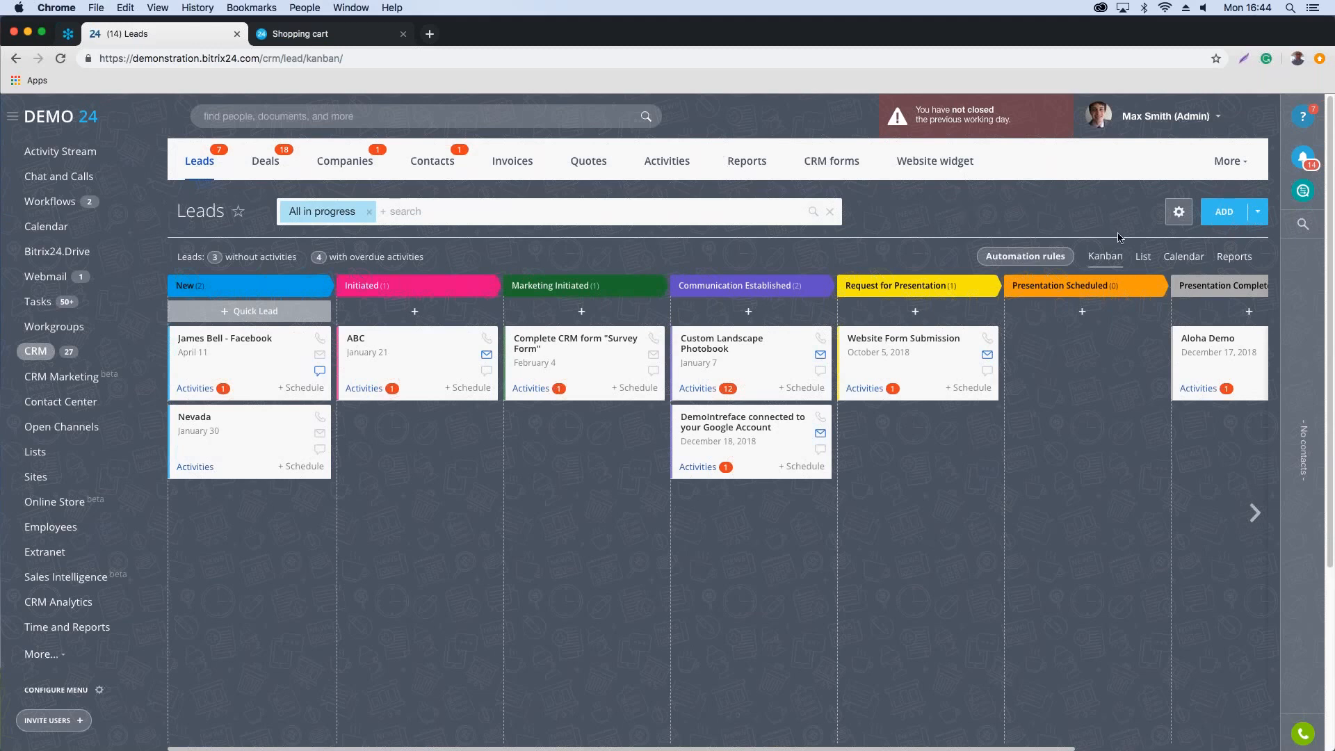
# Step: View the automation rules for leads and open them for configuration
pyautogui.click(1020, 265)
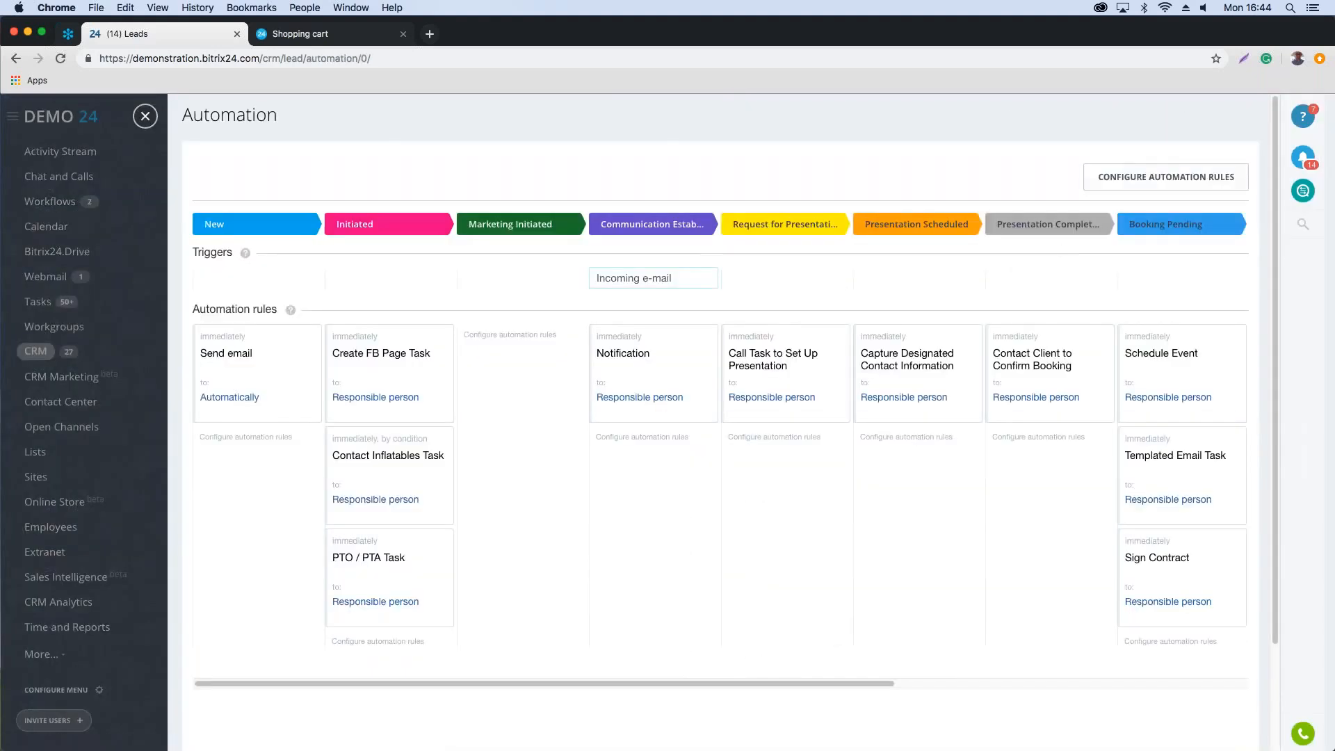
pyautogui.click(1129, 178)
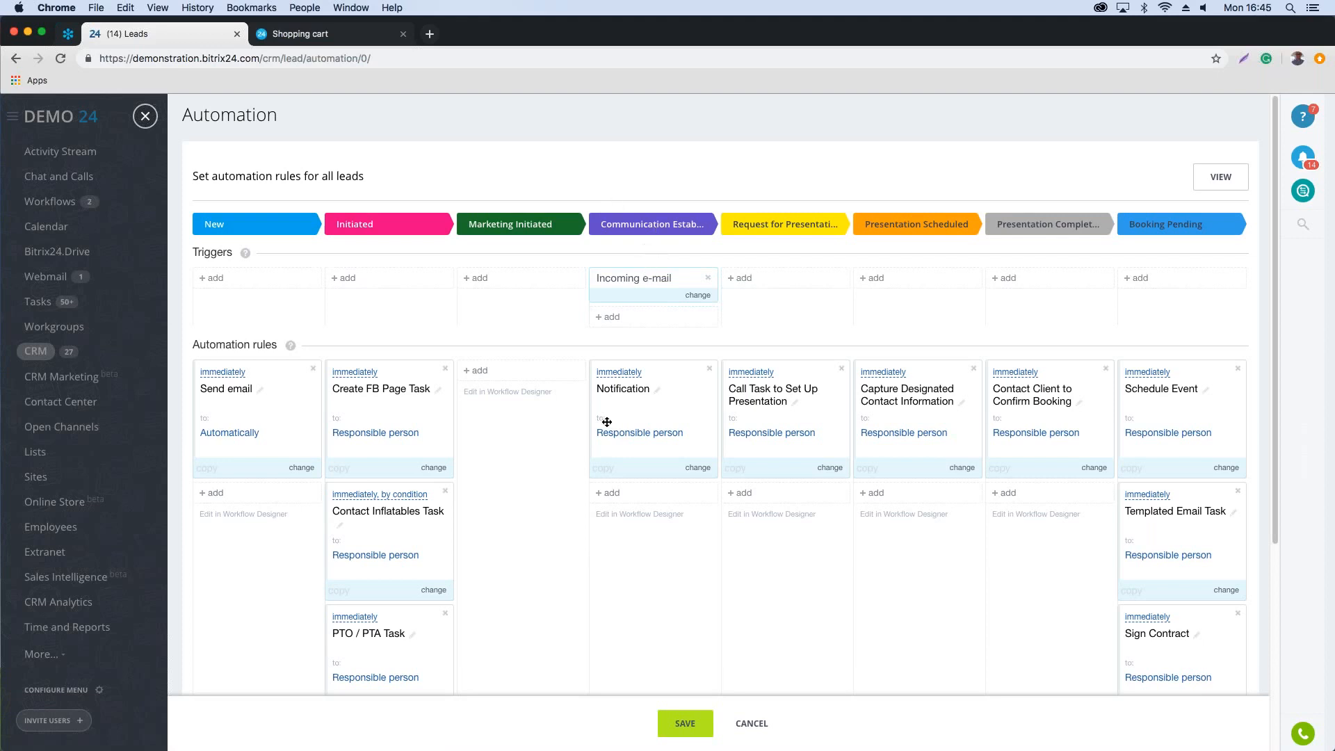
# Step: Examine the employee, client communication and advertising automation rules available for the Marketing Initiated stage, and return to the leads board without saving
pyautogui.click(516, 379)
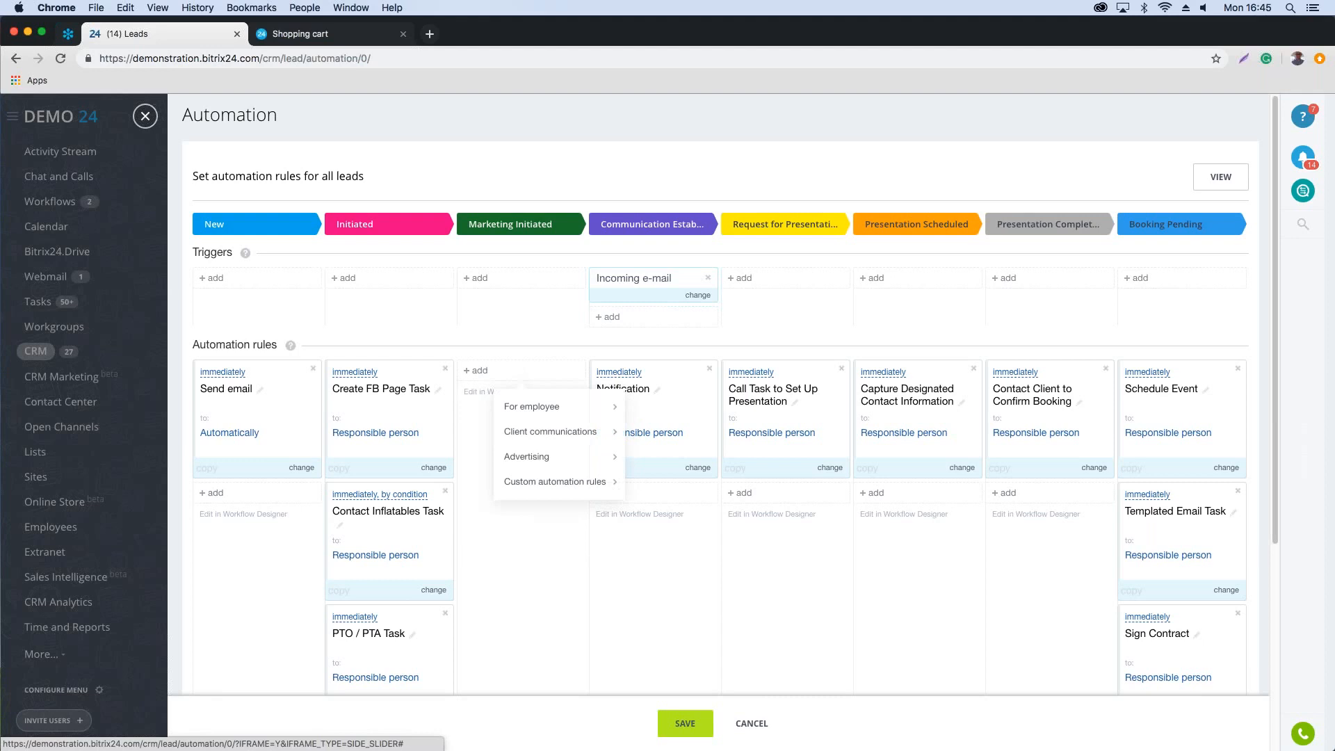
pyautogui.moveTo(532, 408)
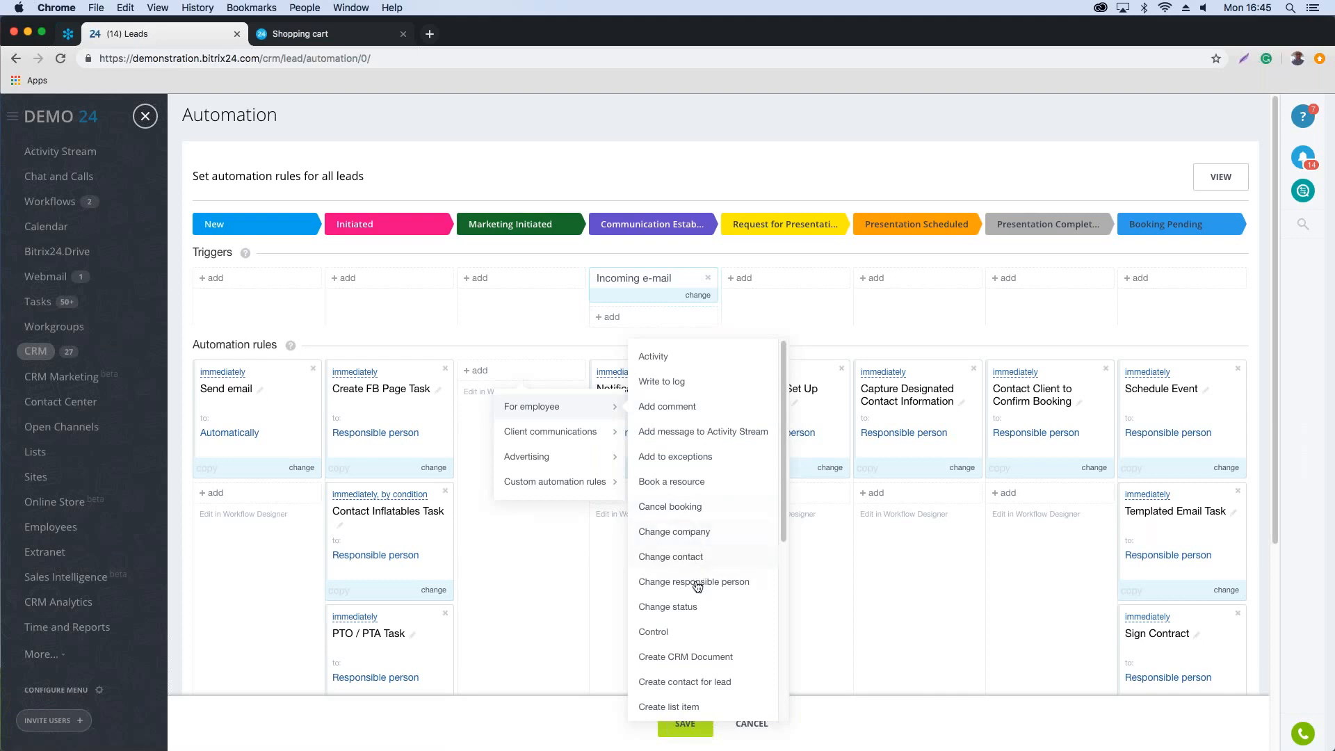
pyautogui.scroll(-5, 699, 583)
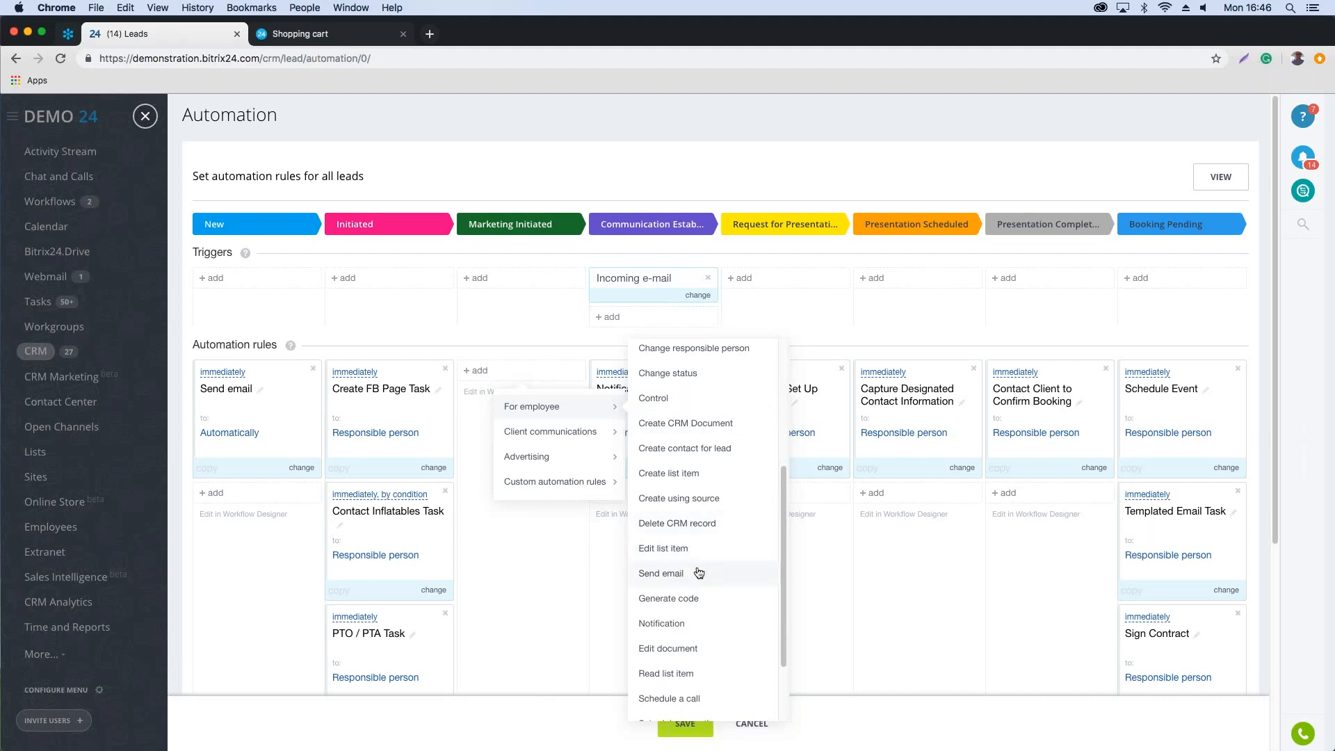
pyautogui.scroll(-2, 699, 572)
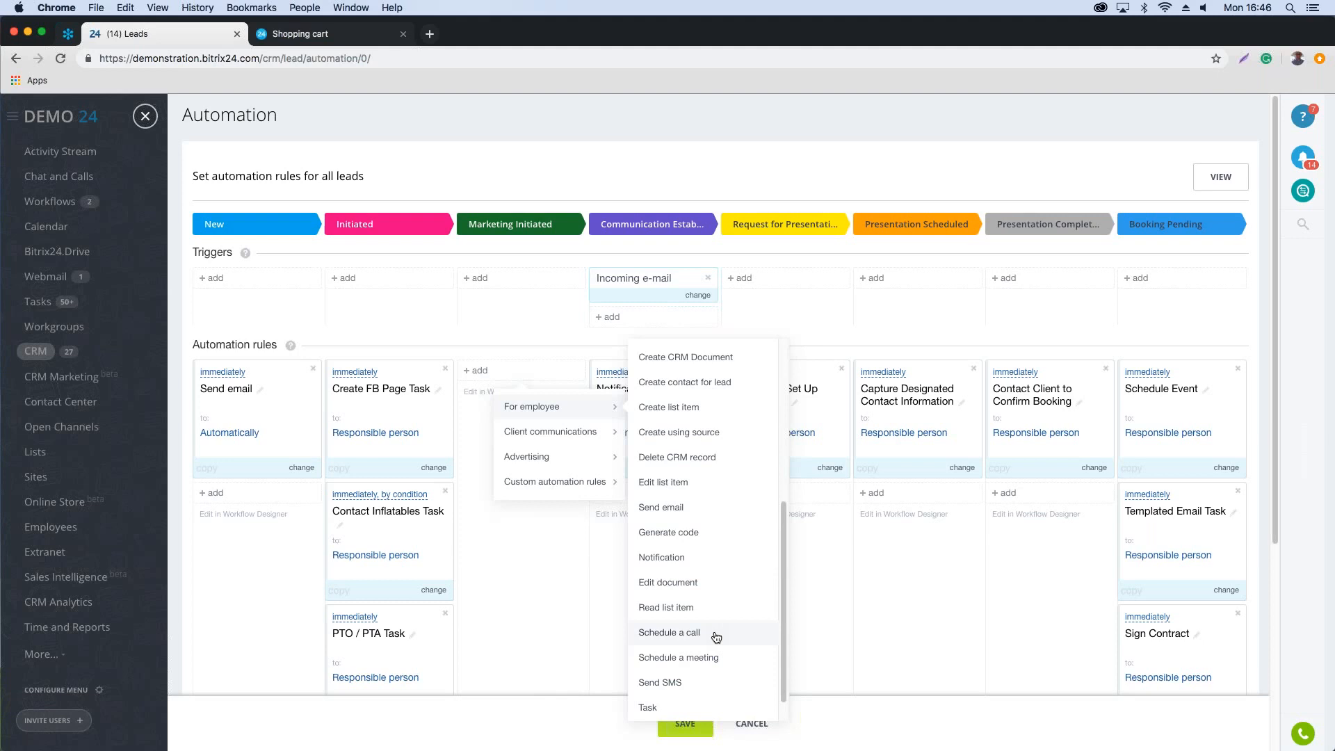
pyautogui.moveTo(561, 433)
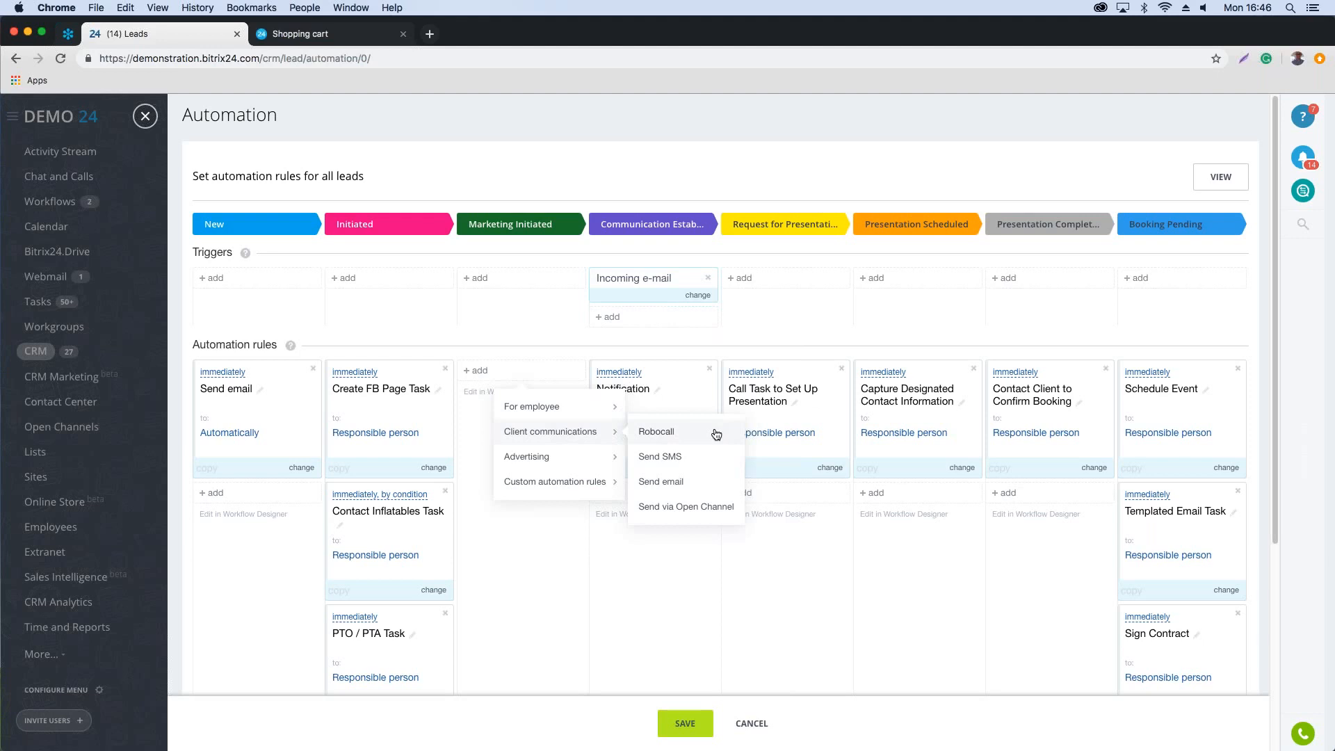
pyautogui.moveTo(555, 461)
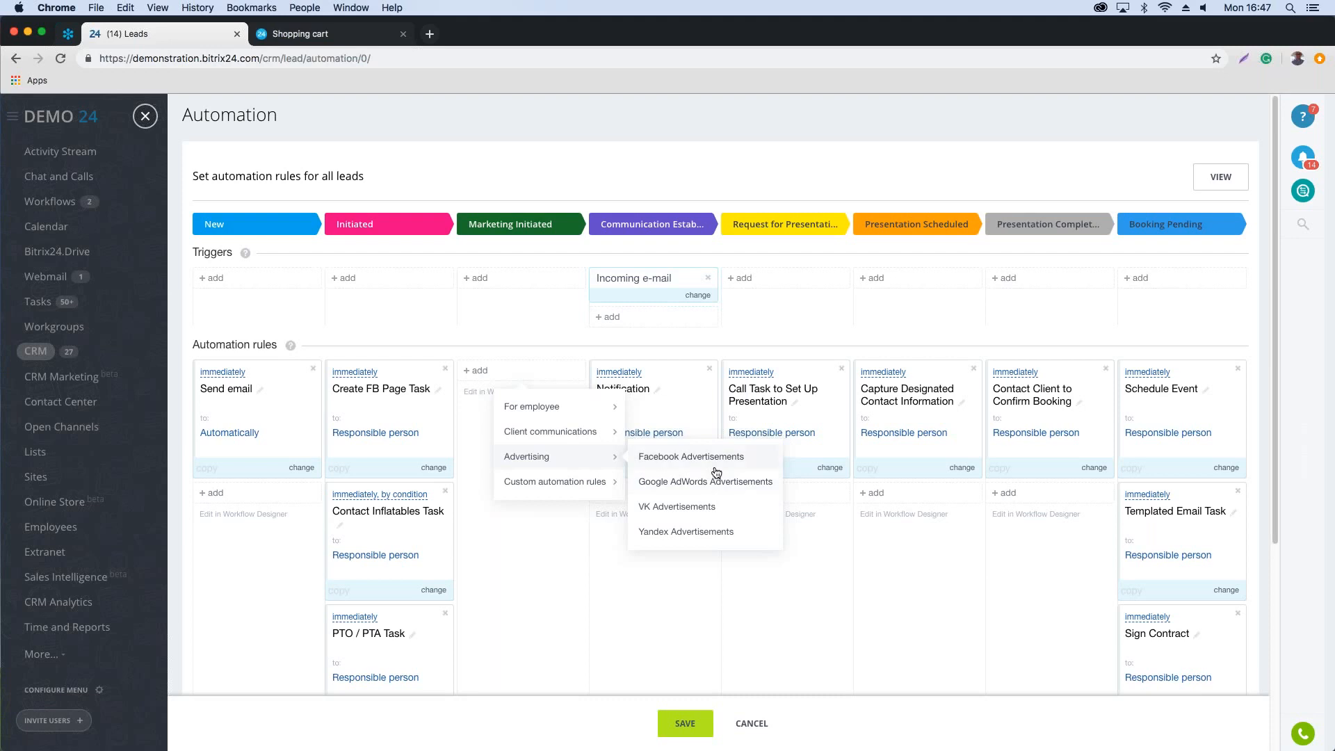
pyautogui.click(770, 332)
pyautogui.click(752, 723)
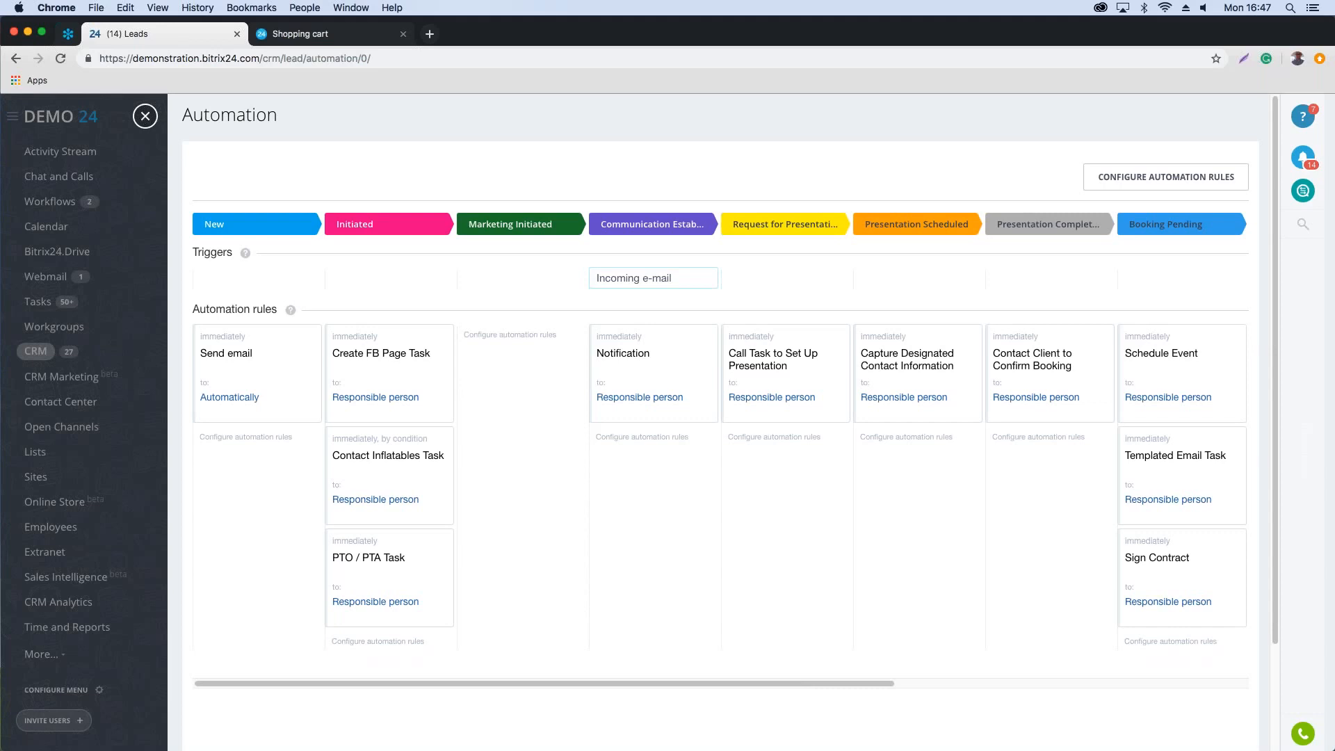
pyautogui.click(144, 116)
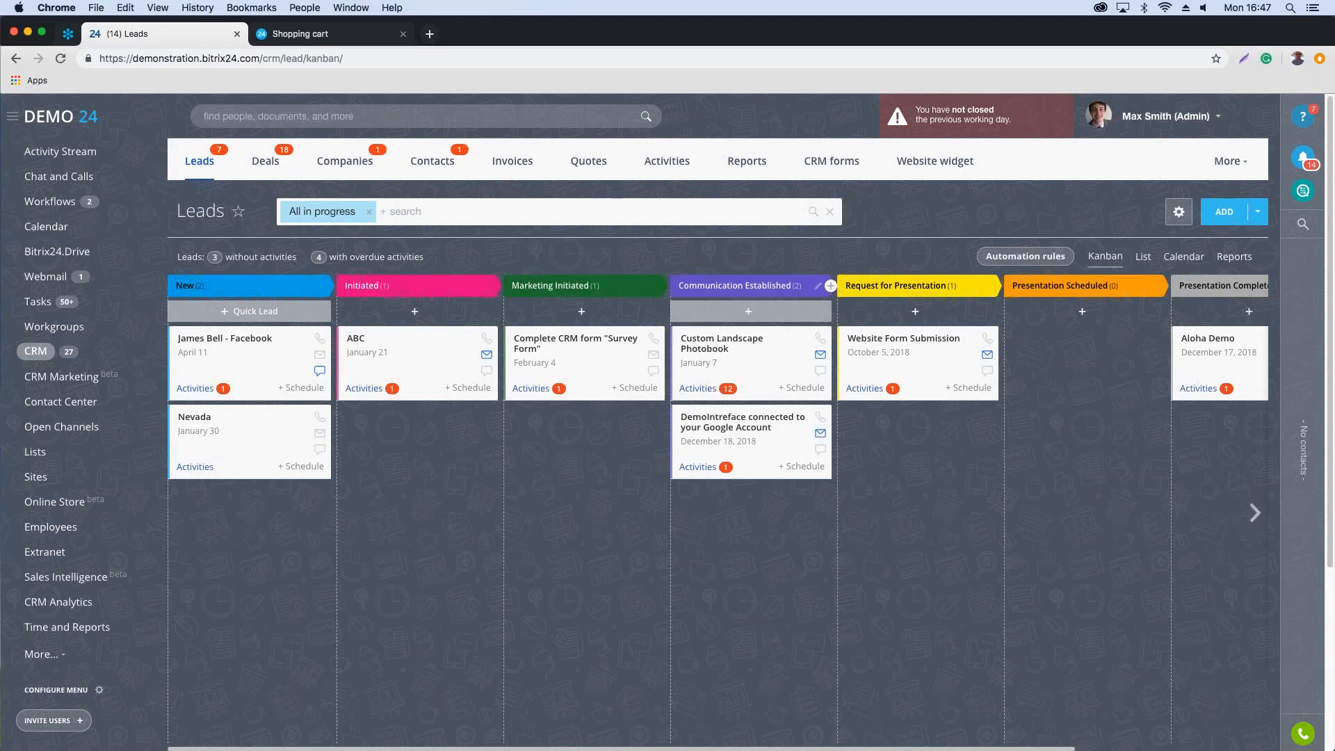
# Step: Open the lead reports, dismiss the demo data notice, and look over the charts and the report filter options
pyautogui.click(1236, 257)
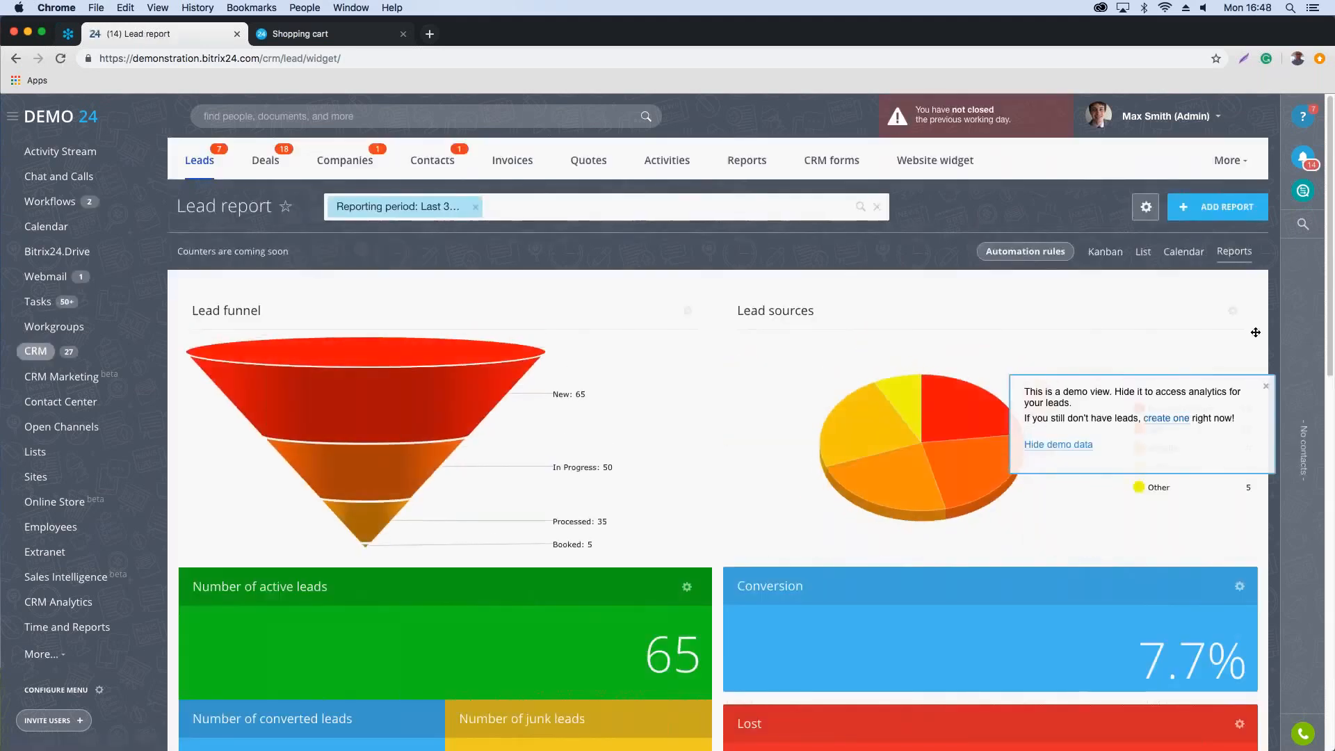
pyautogui.click(1267, 387)
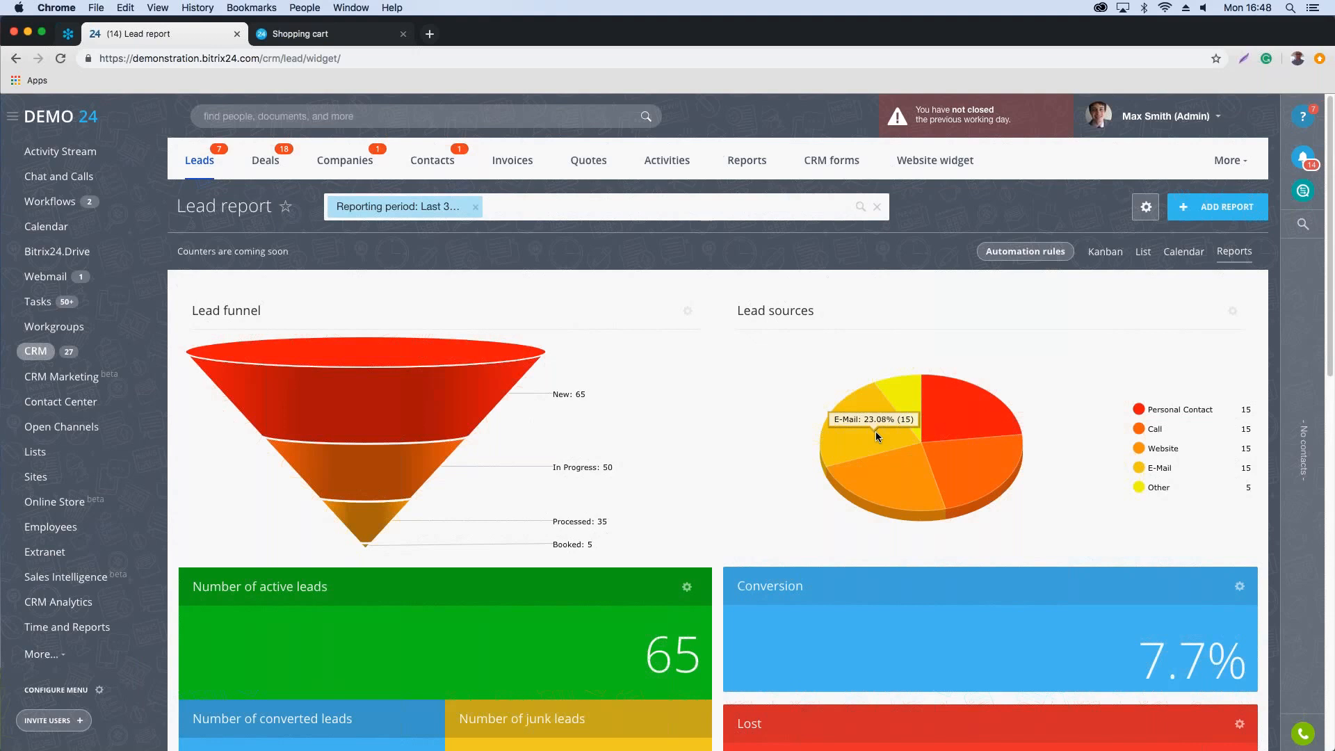
pyautogui.scroll(-10, 882, 437)
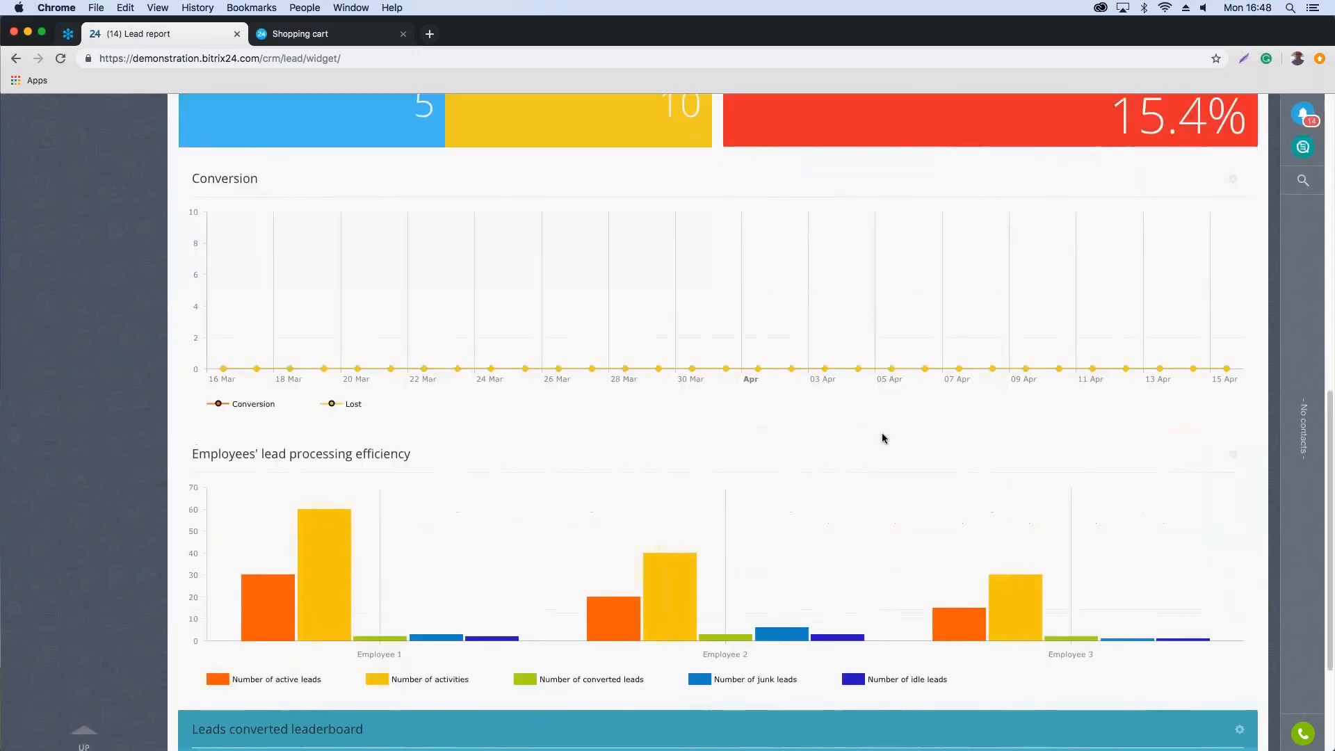
pyautogui.scroll(10, 882, 438)
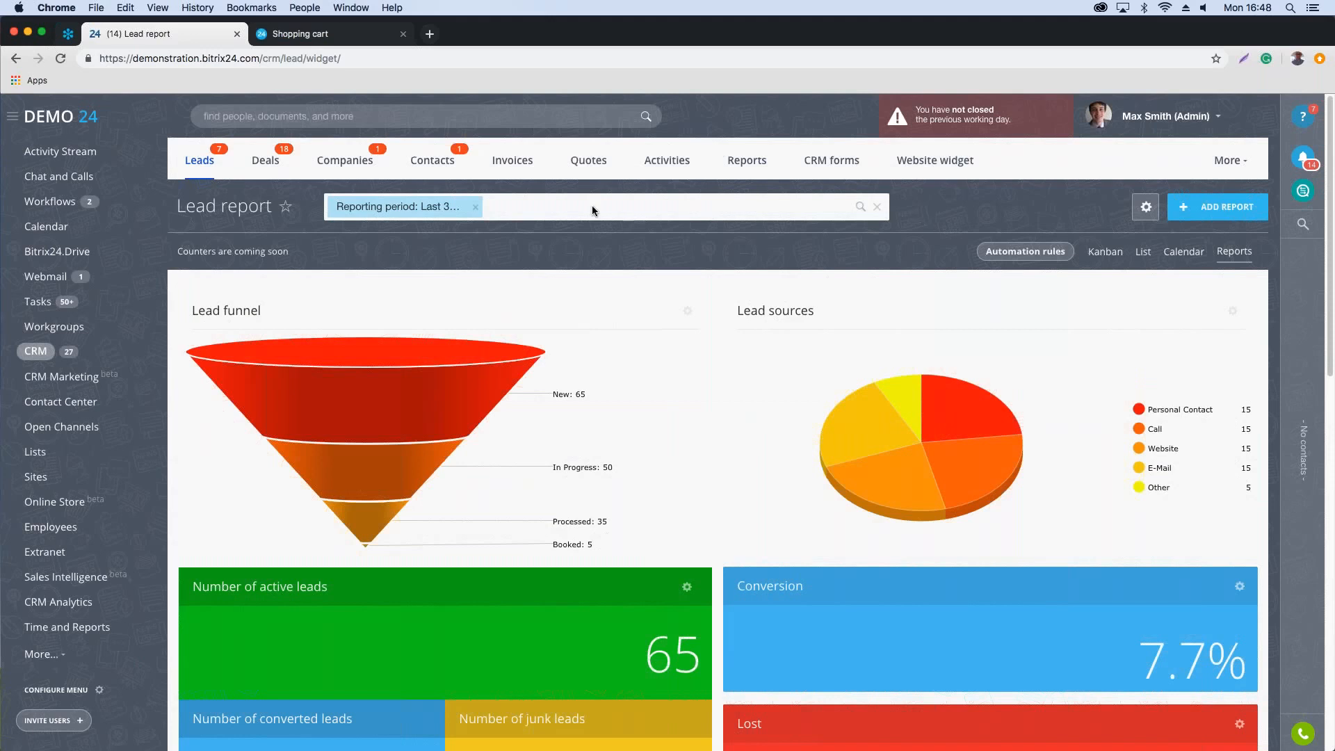
pyautogui.click(541, 208)
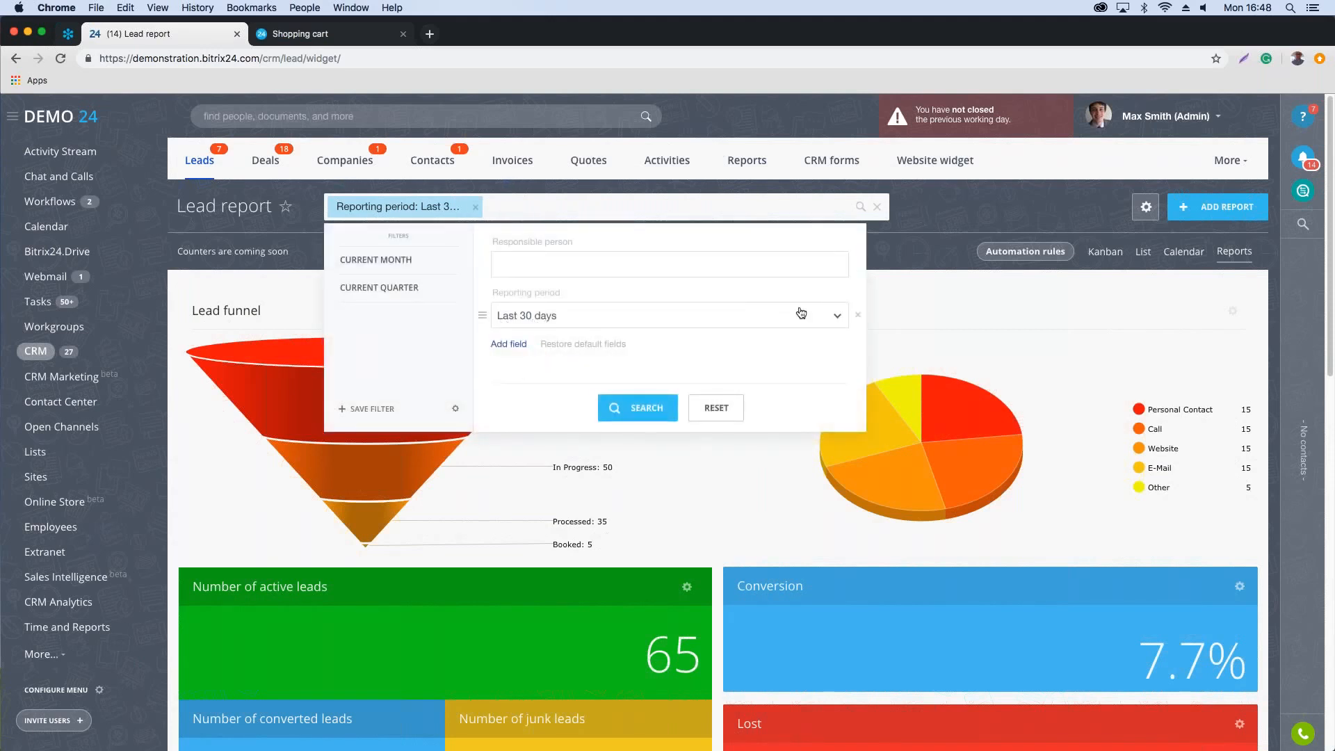
pyautogui.click(976, 220)
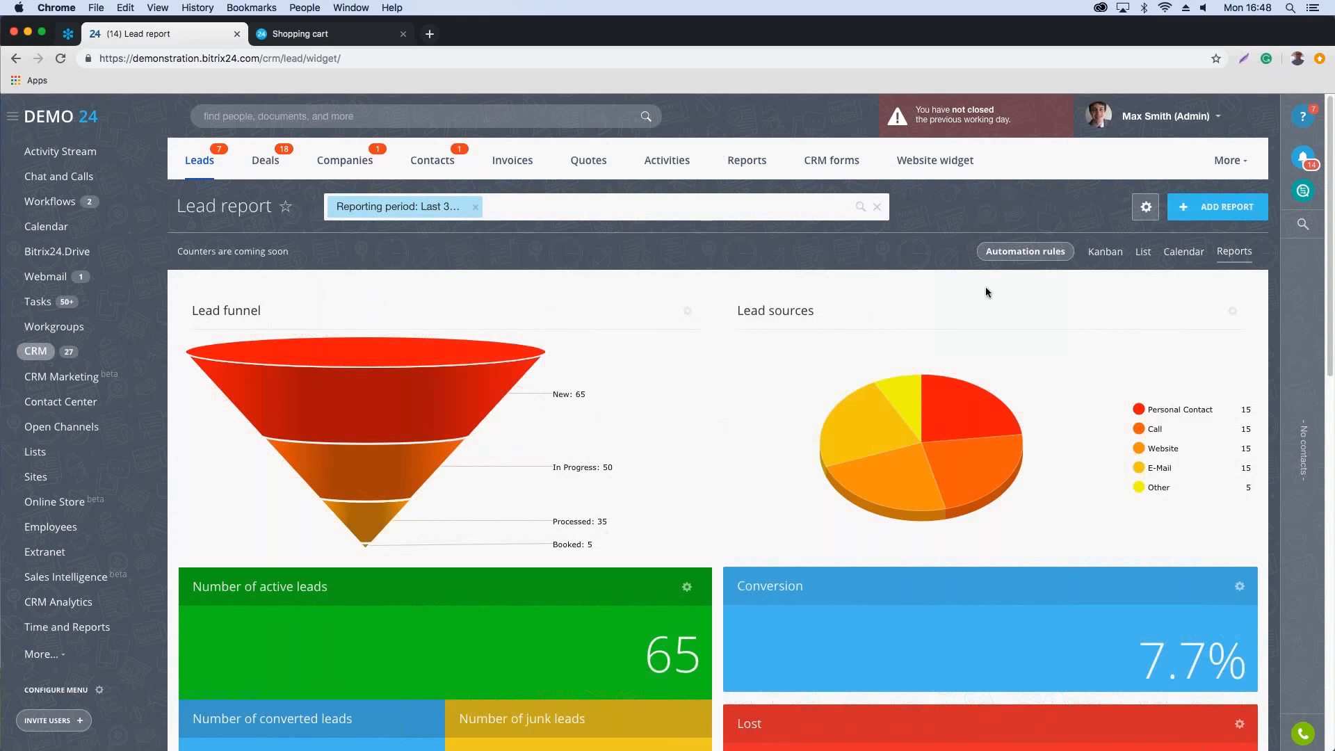
# Step: Move the Lead sources widget into a full-width row above the Lead funnel
pyautogui.moveTo(863, 313); pyautogui.dragTo(593, 352)
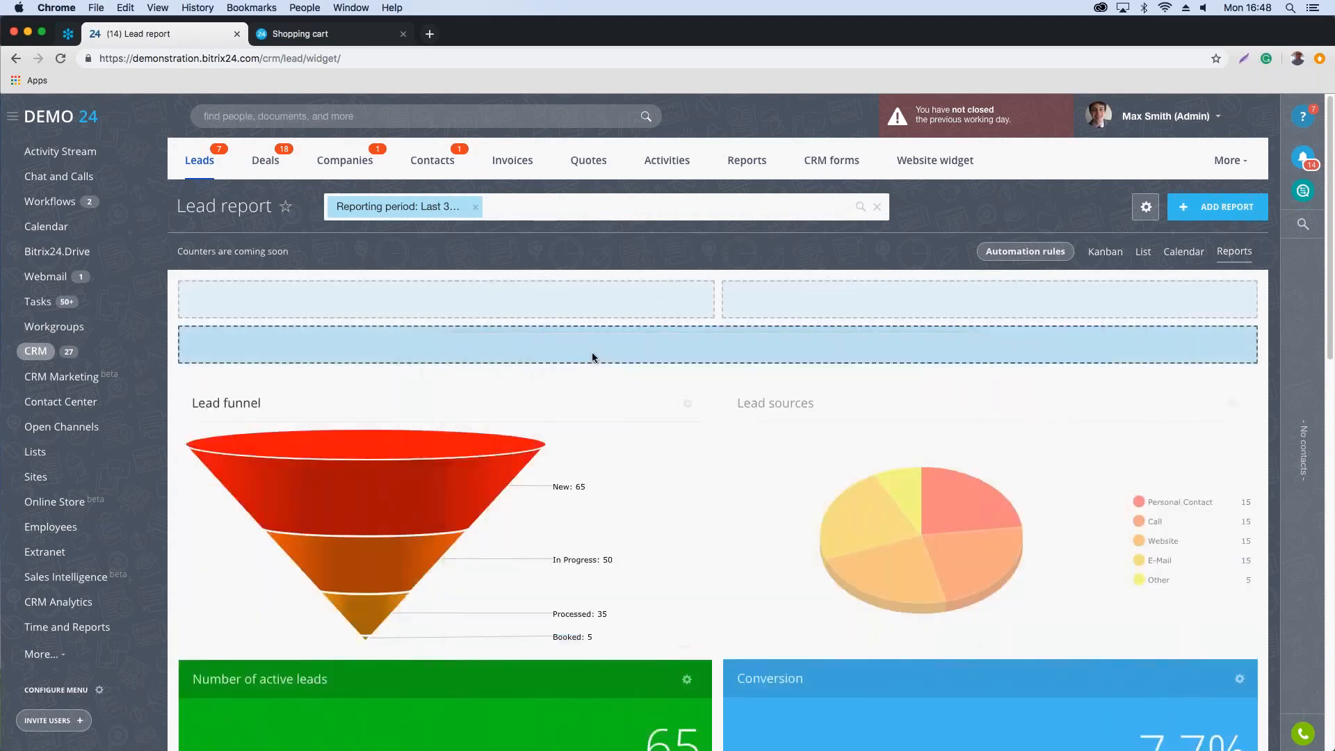
# Step: View the report types available for leads and the parameters of the Lead sources widget, changing nothing
pyautogui.click(1195, 209)
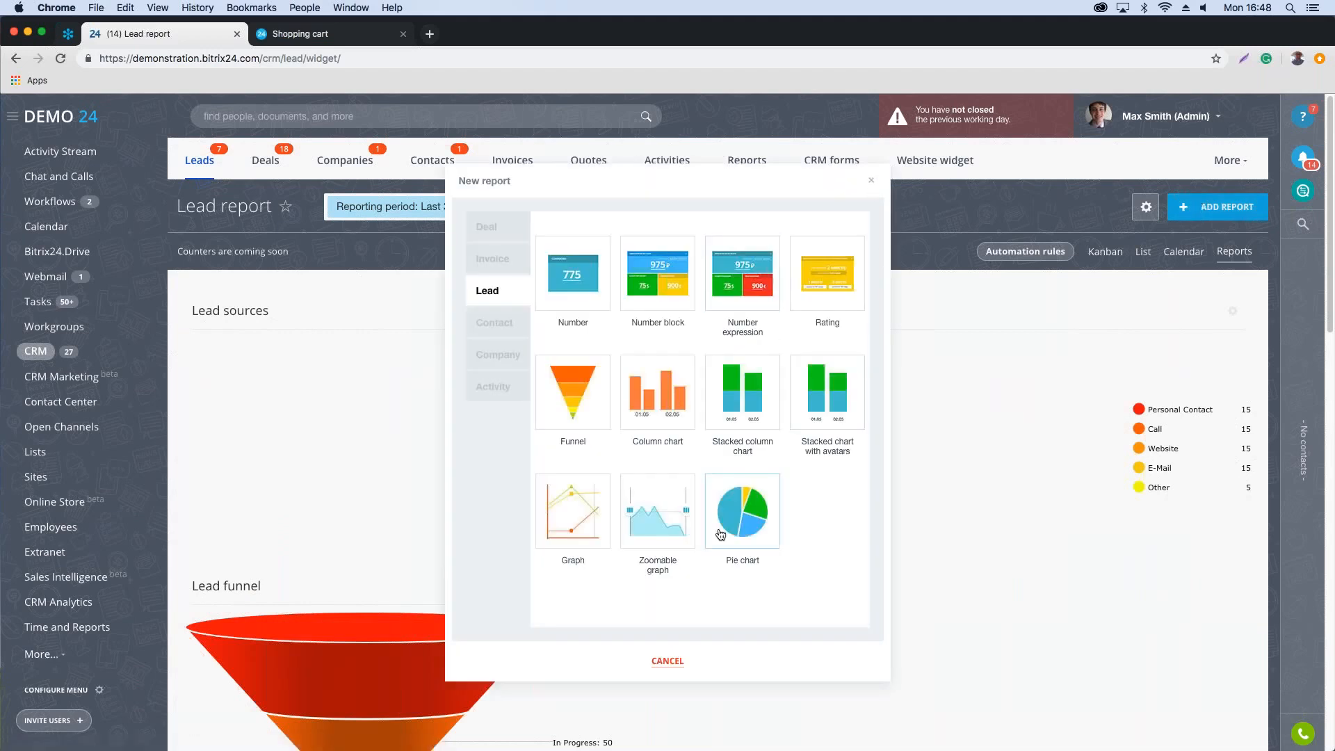
pyautogui.click(872, 182)
pyautogui.click(1233, 312)
pyautogui.click(1219, 344)
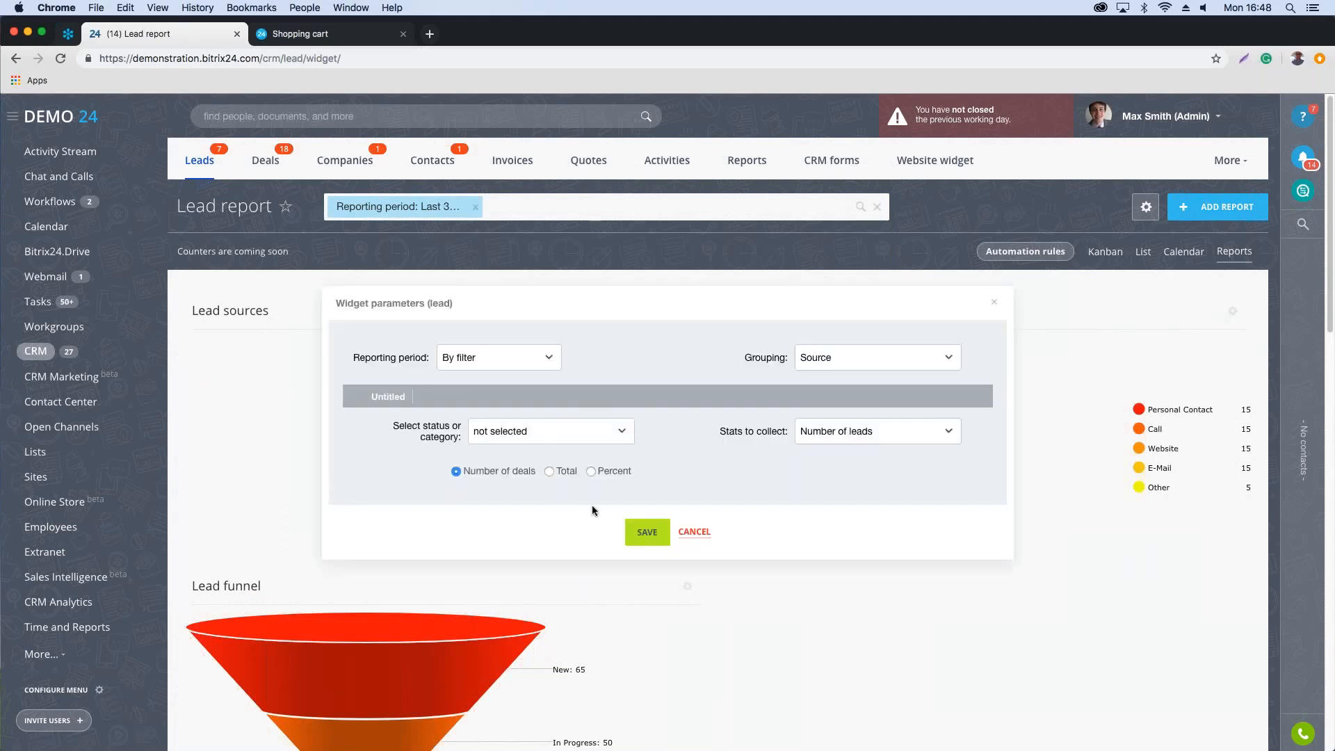
pyautogui.click(996, 306)
# Step: Delete the Lead sources widget from the lead report
pyautogui.click(1232, 313)
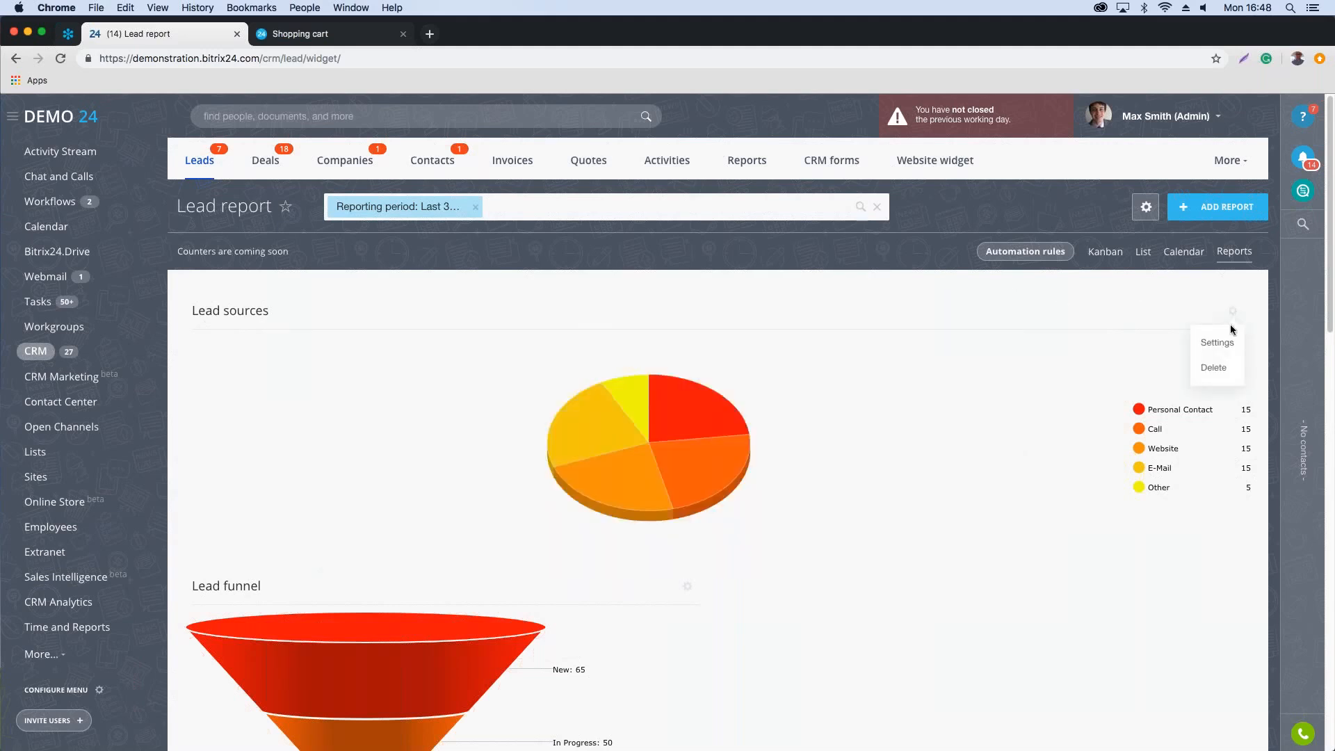
pyautogui.click(1222, 371)
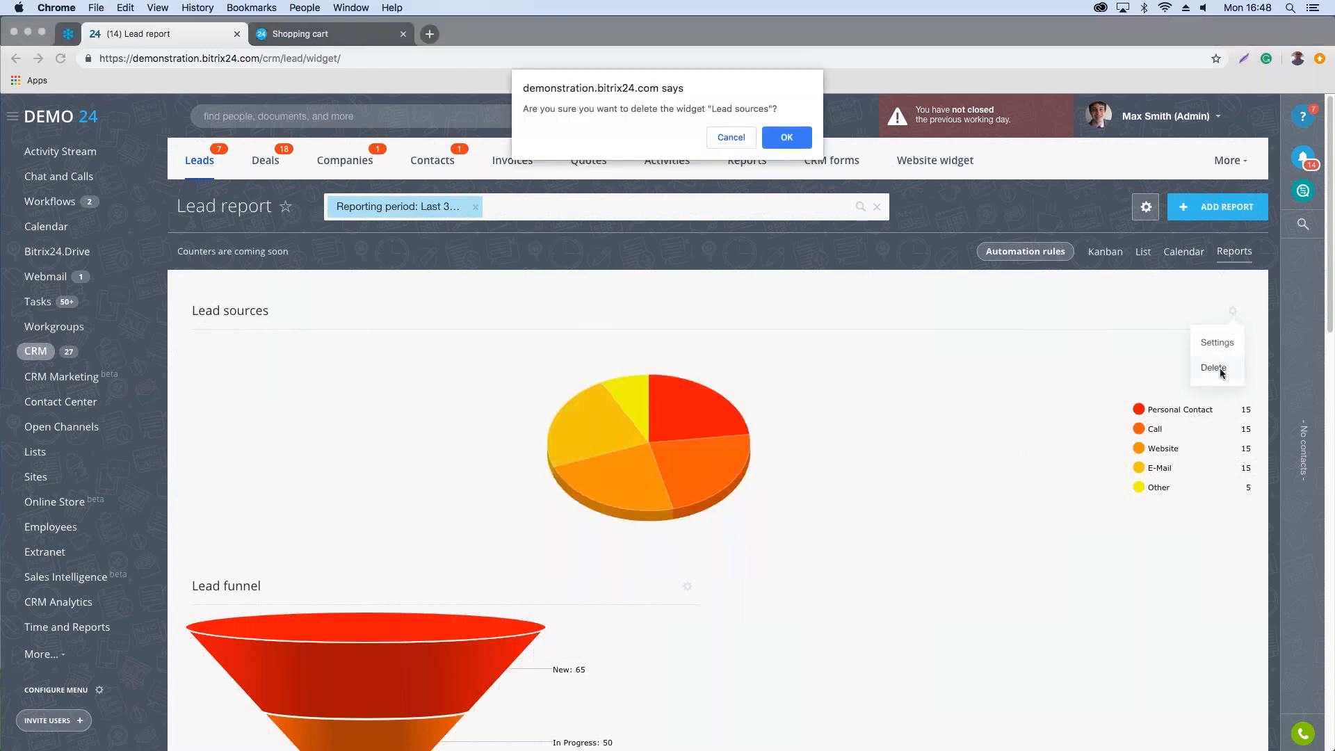
pyautogui.click(793, 138)
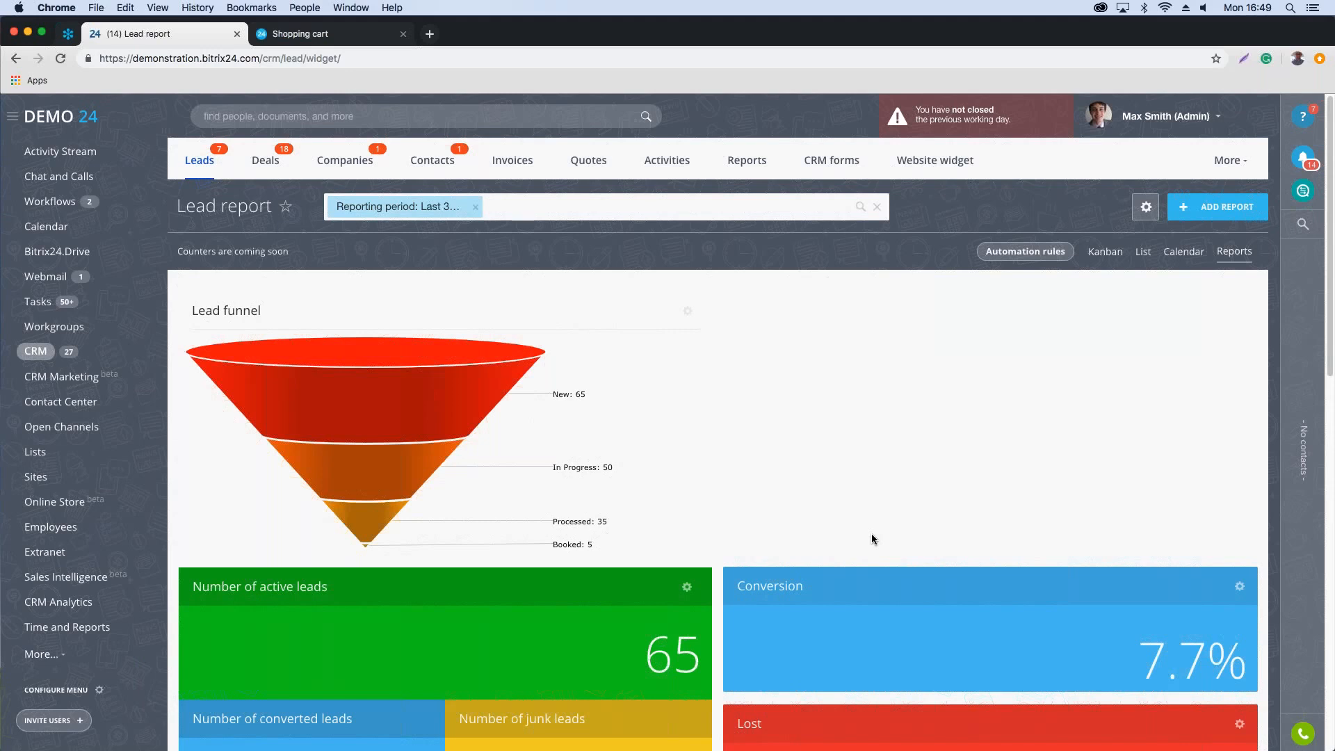
# Step: Review the lead report's conversion, employee processing efficiency and converted leads leaderboard sections
pyautogui.scroll(-6, 871, 539)
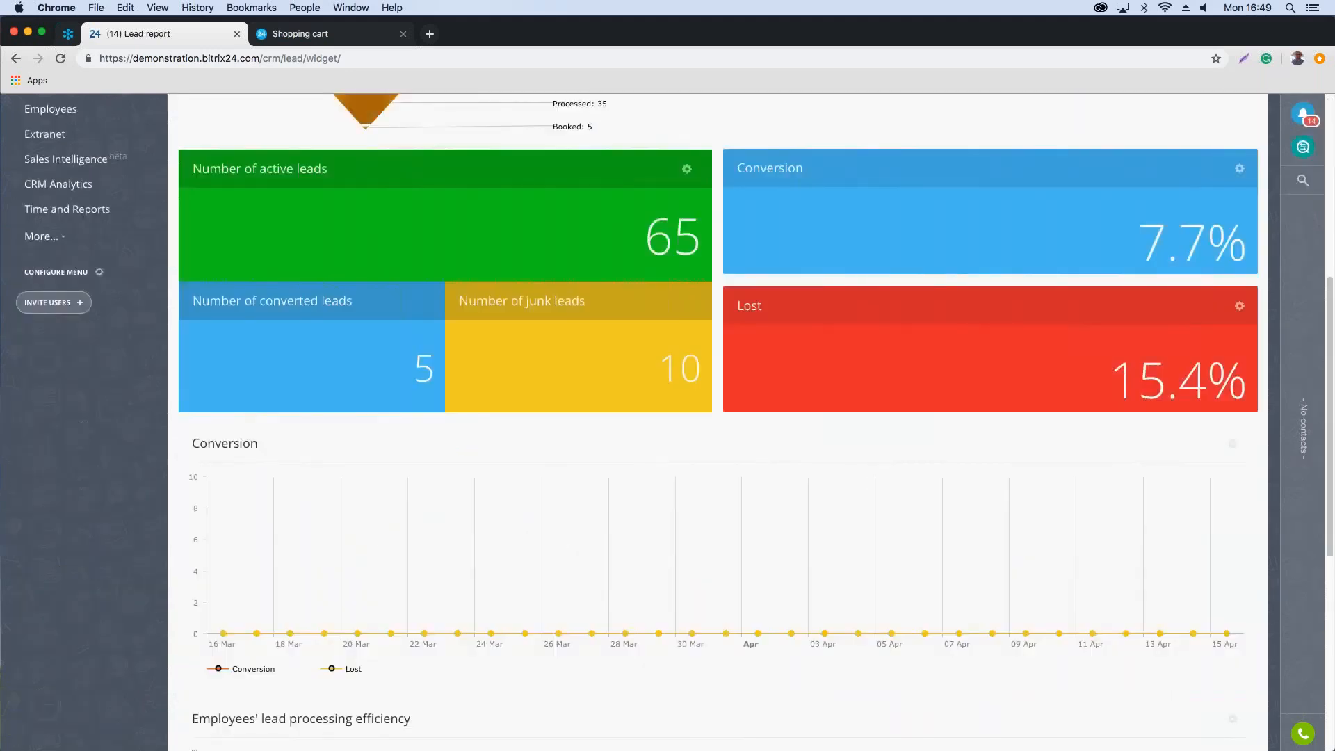
pyautogui.scroll(6, 860, 536)
pyautogui.scroll(-10, 615, 246)
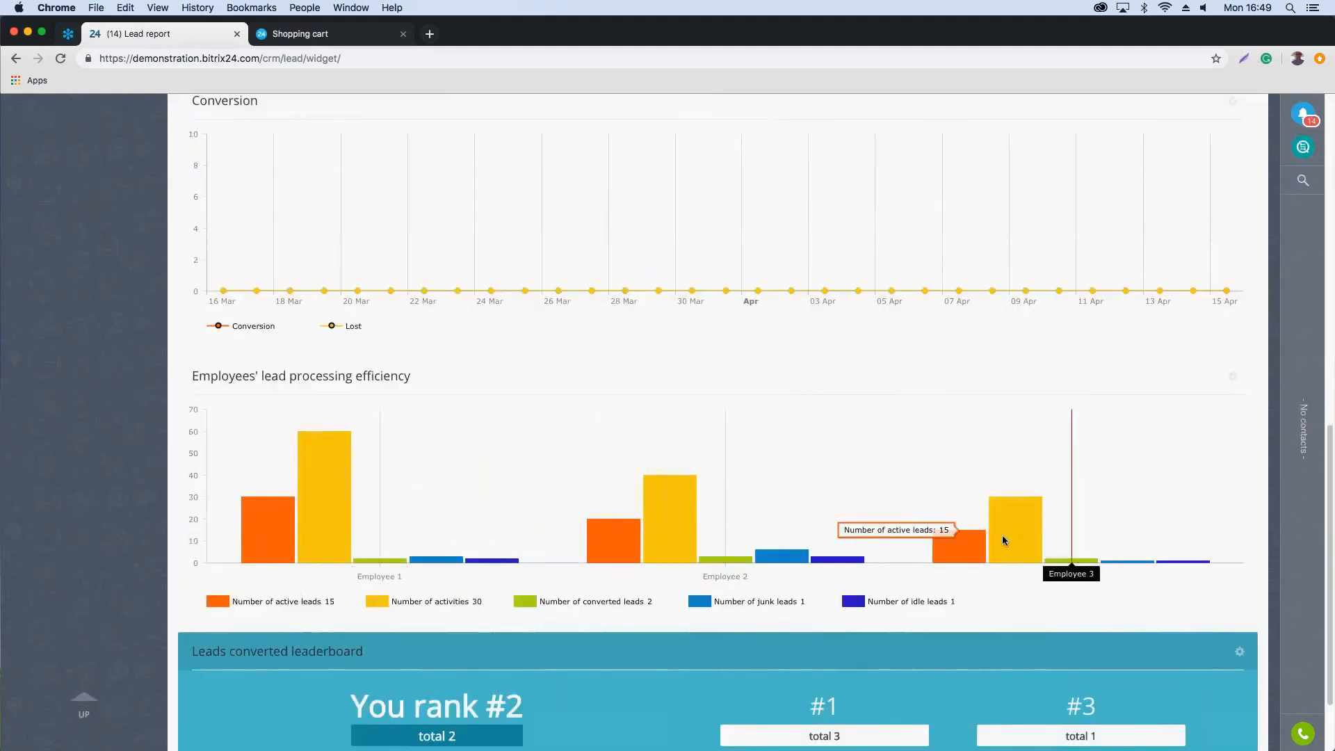
pyautogui.scroll(-2, 449, 523)
pyautogui.scroll(12, 449, 516)
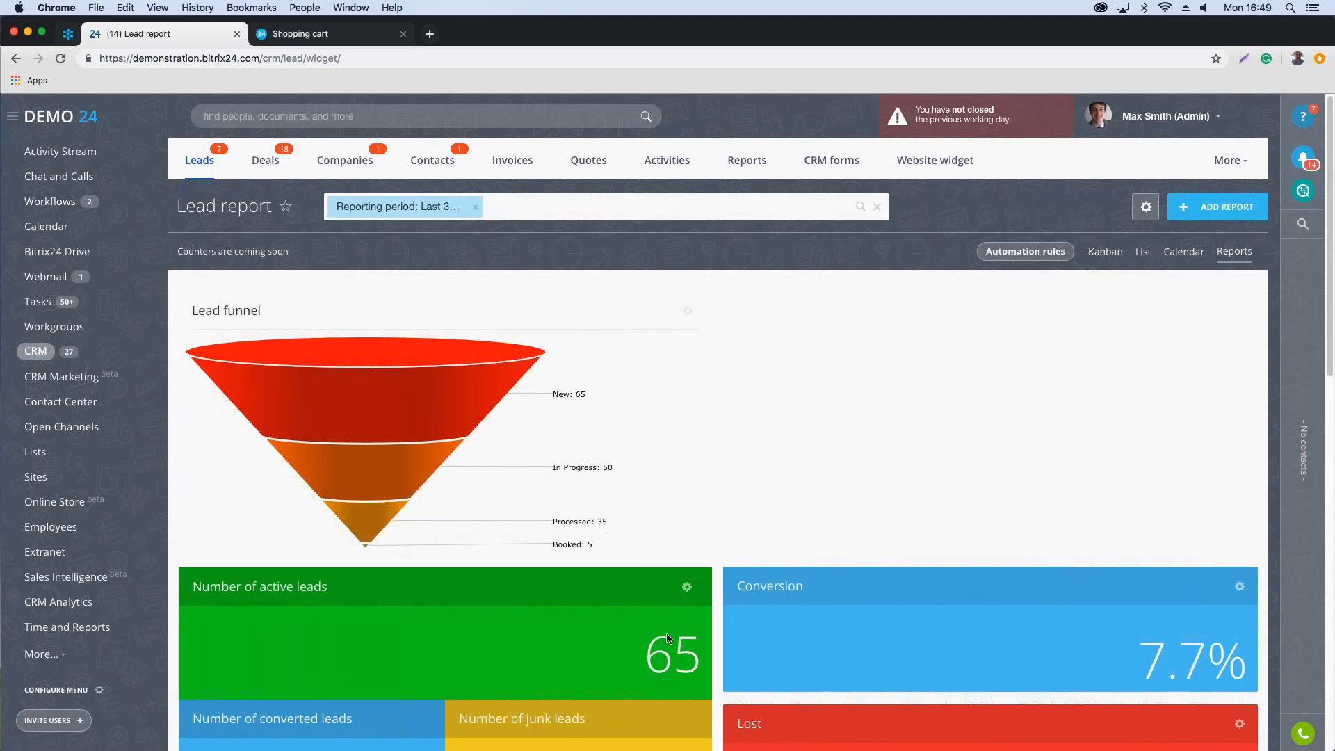
# Step: Switch to the slide presentation and advance to the Questions slide
pyautogui.hotkey('ctrl', 'Left')
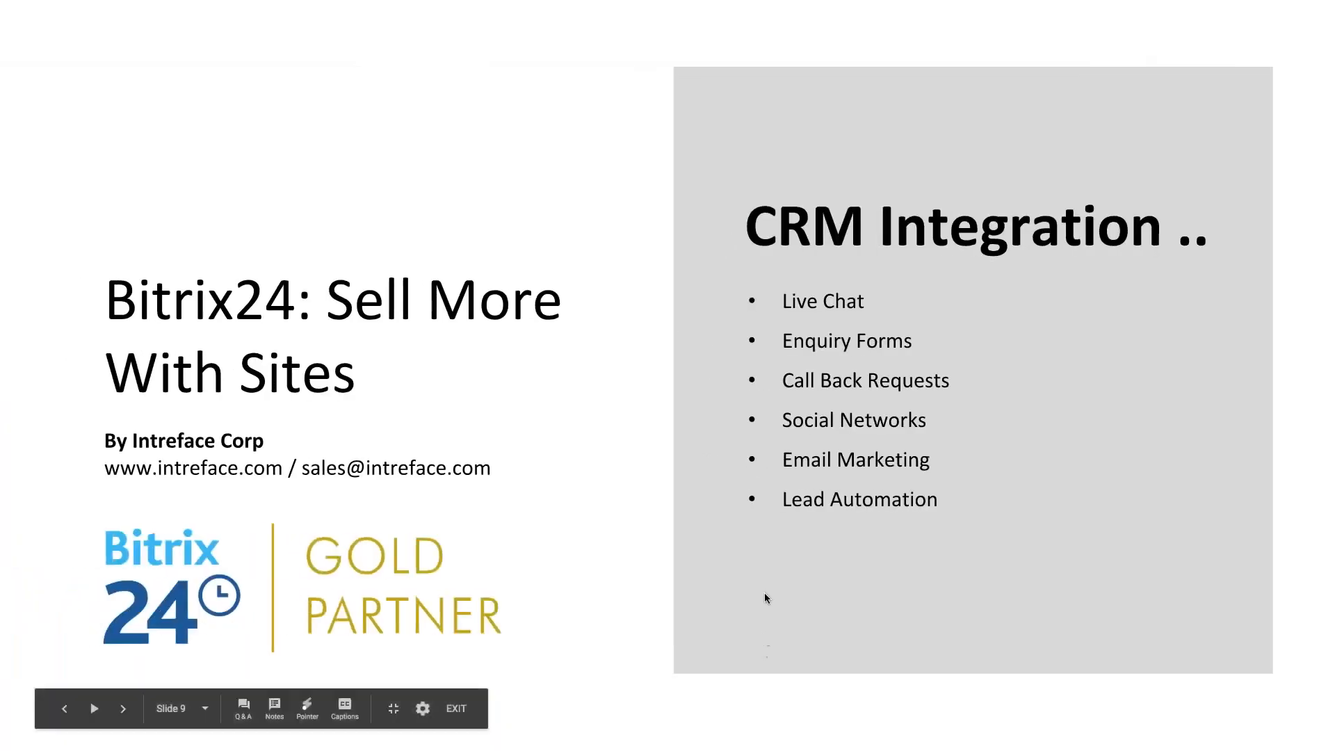
pyautogui.click(765, 594)
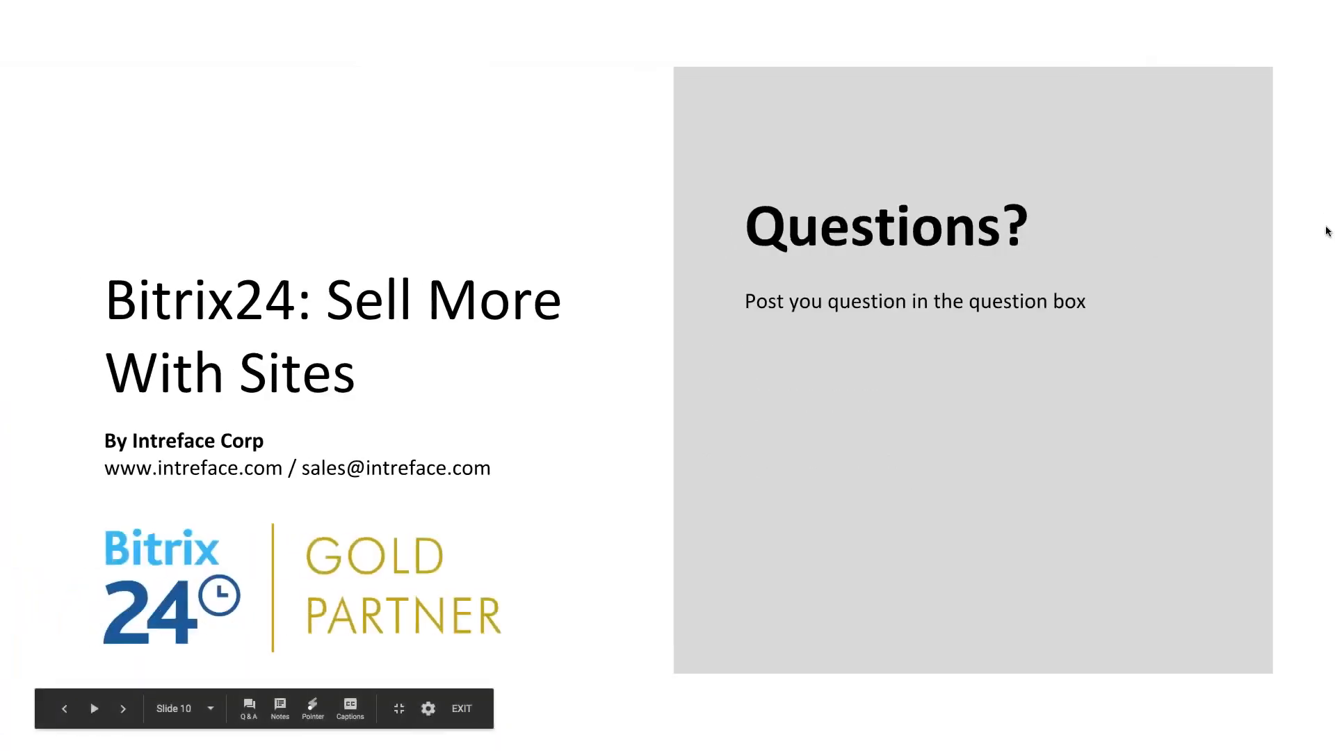